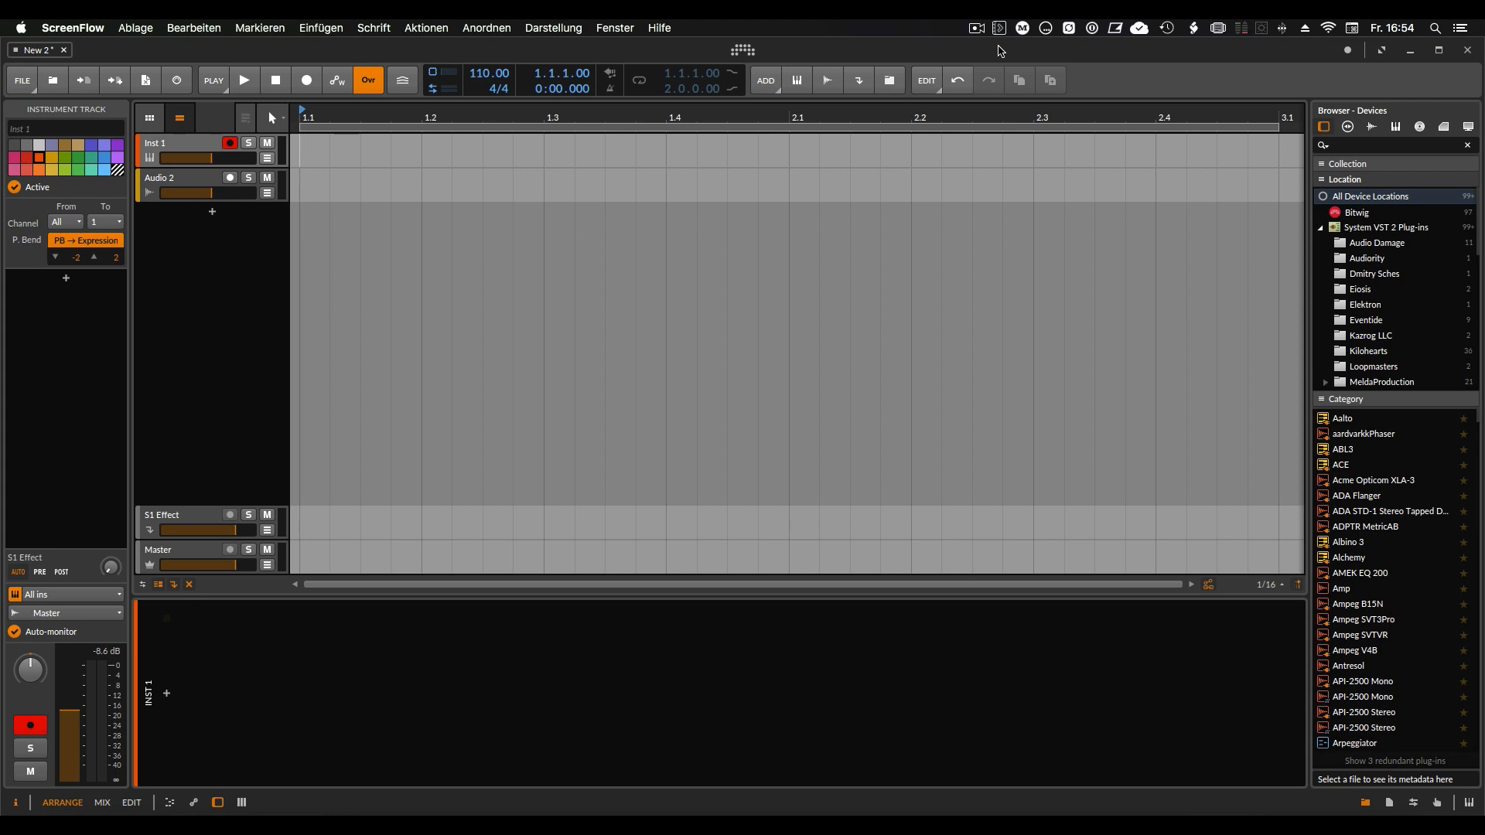
# Insert the Bitwig Polysynth instrument into the Inst 1 track's device chain.
pyautogui.click(179, 147)
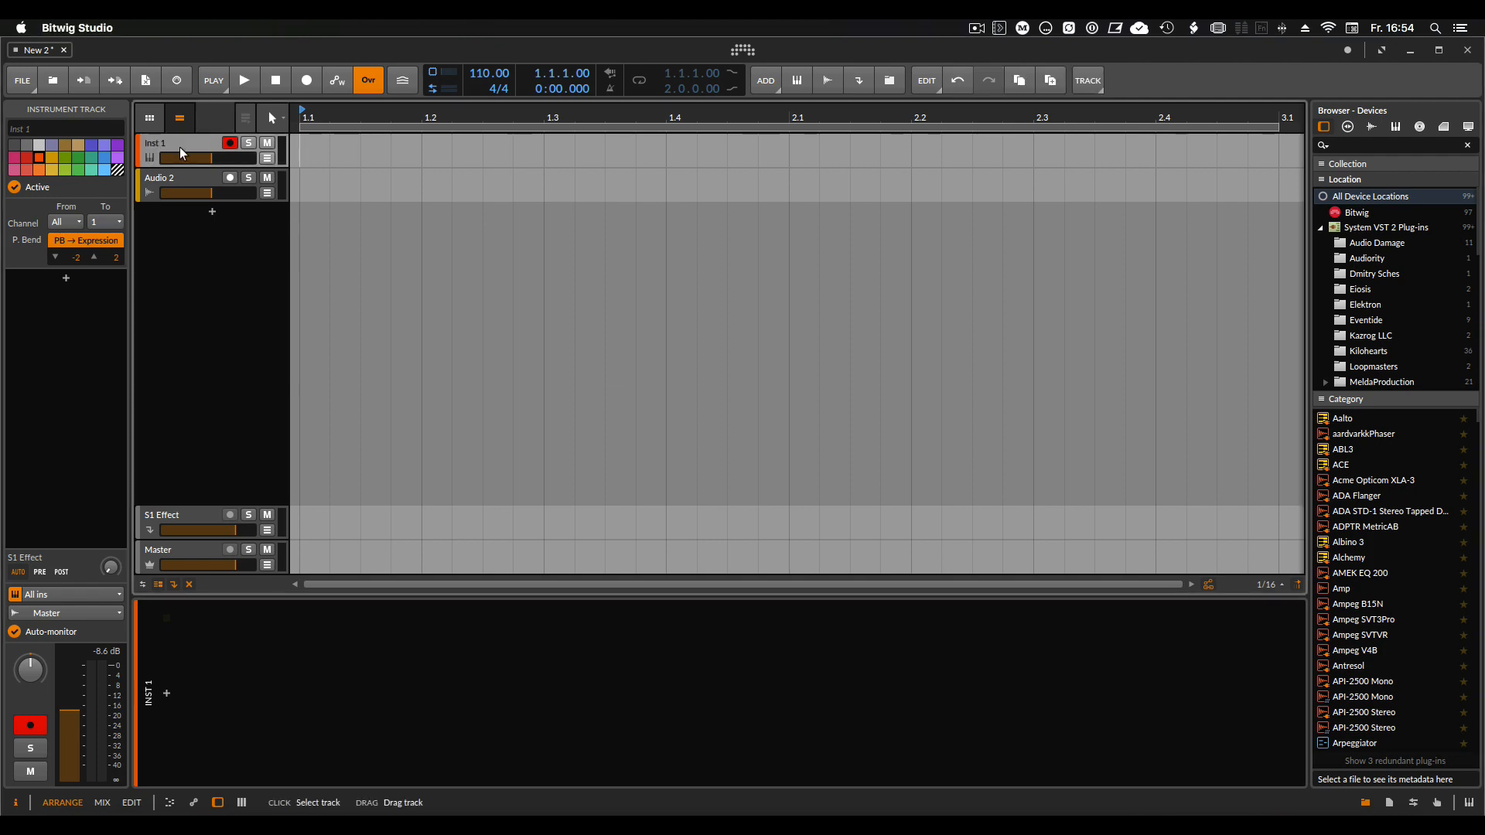
pyautogui.doubleClick(300, 686)
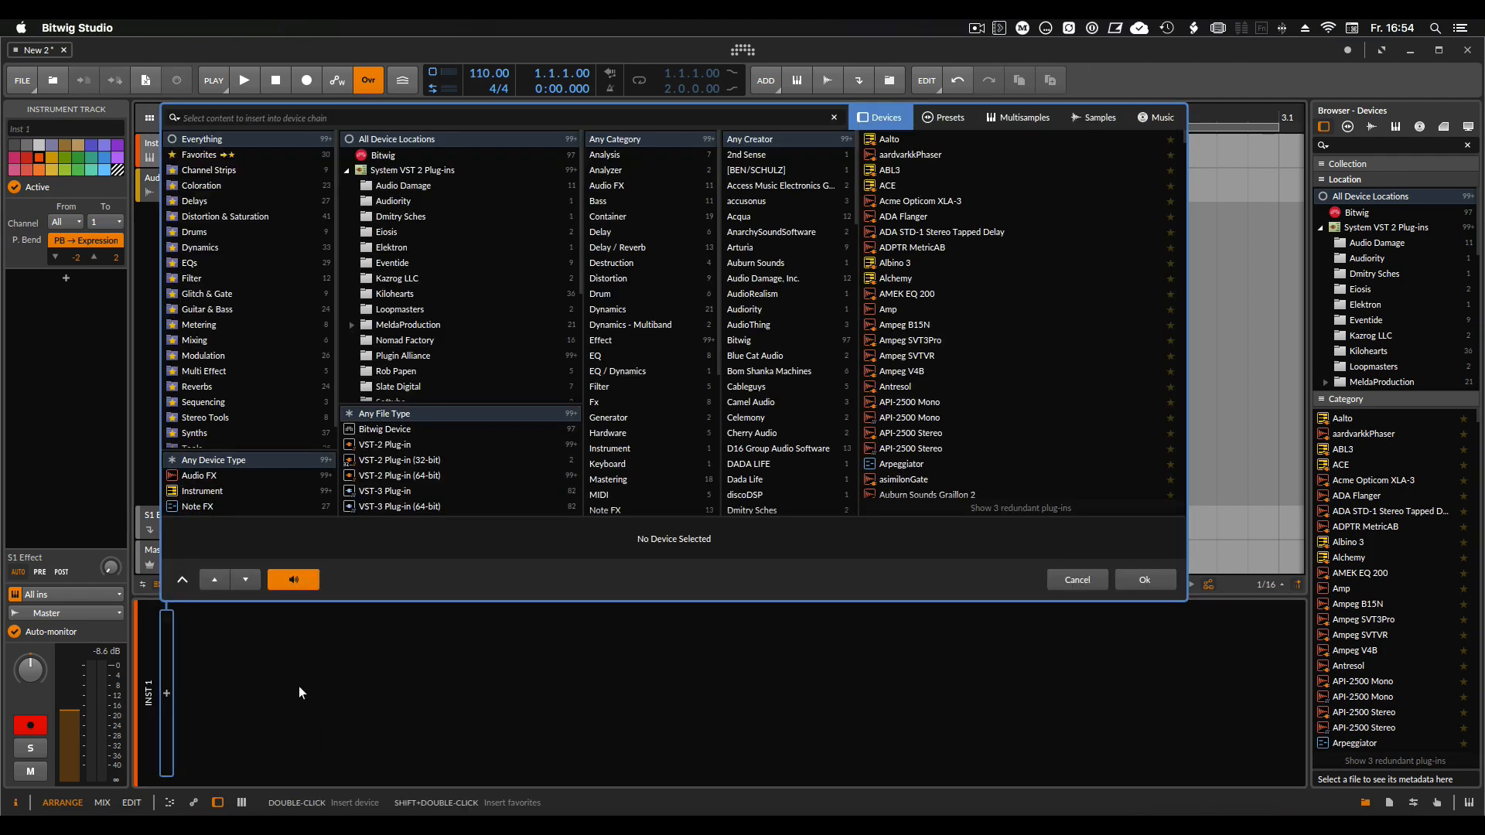
pyautogui.click(1084, 577)
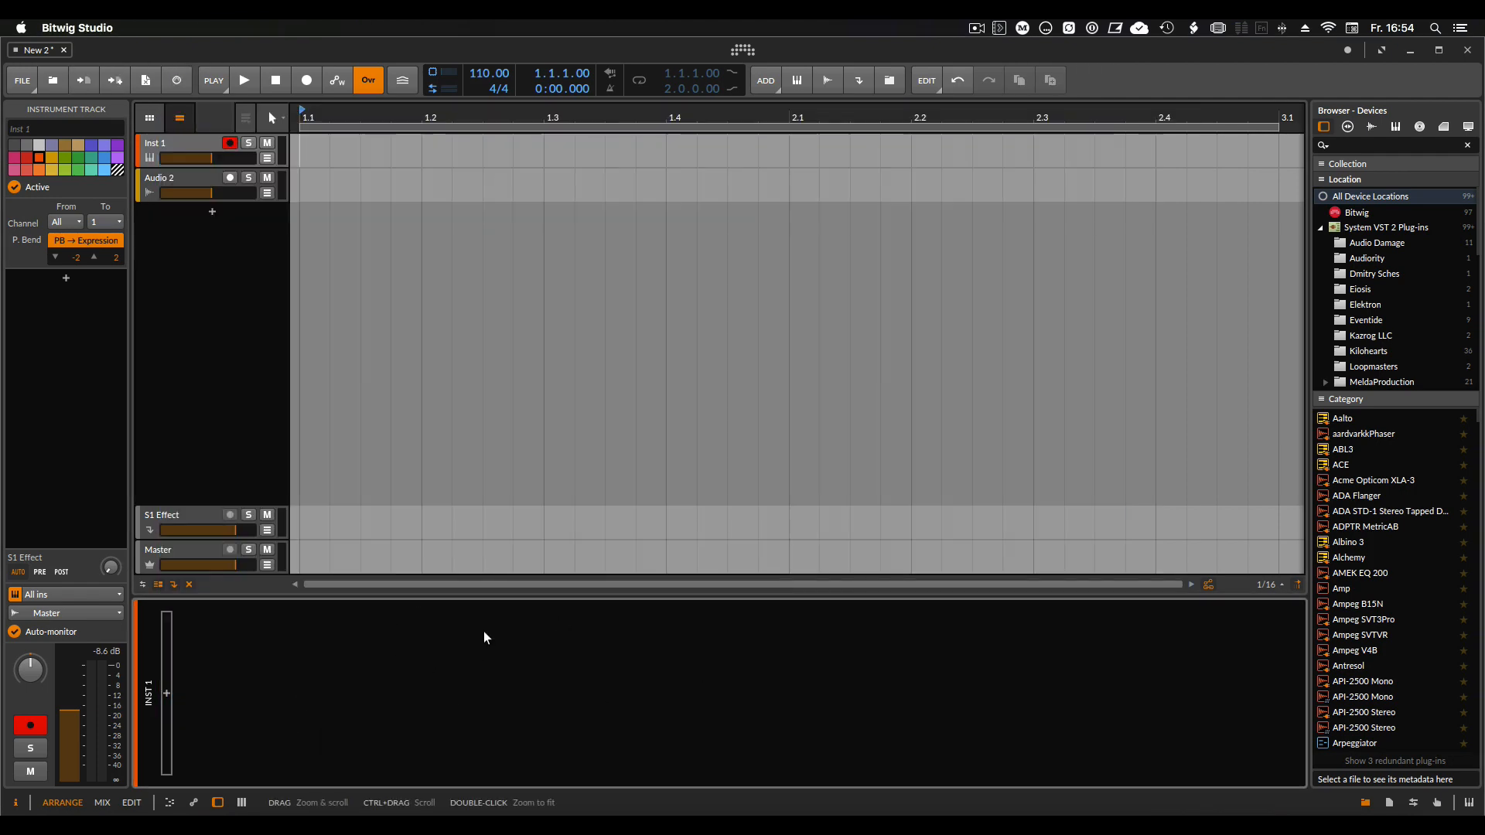
pyautogui.click(165, 693)
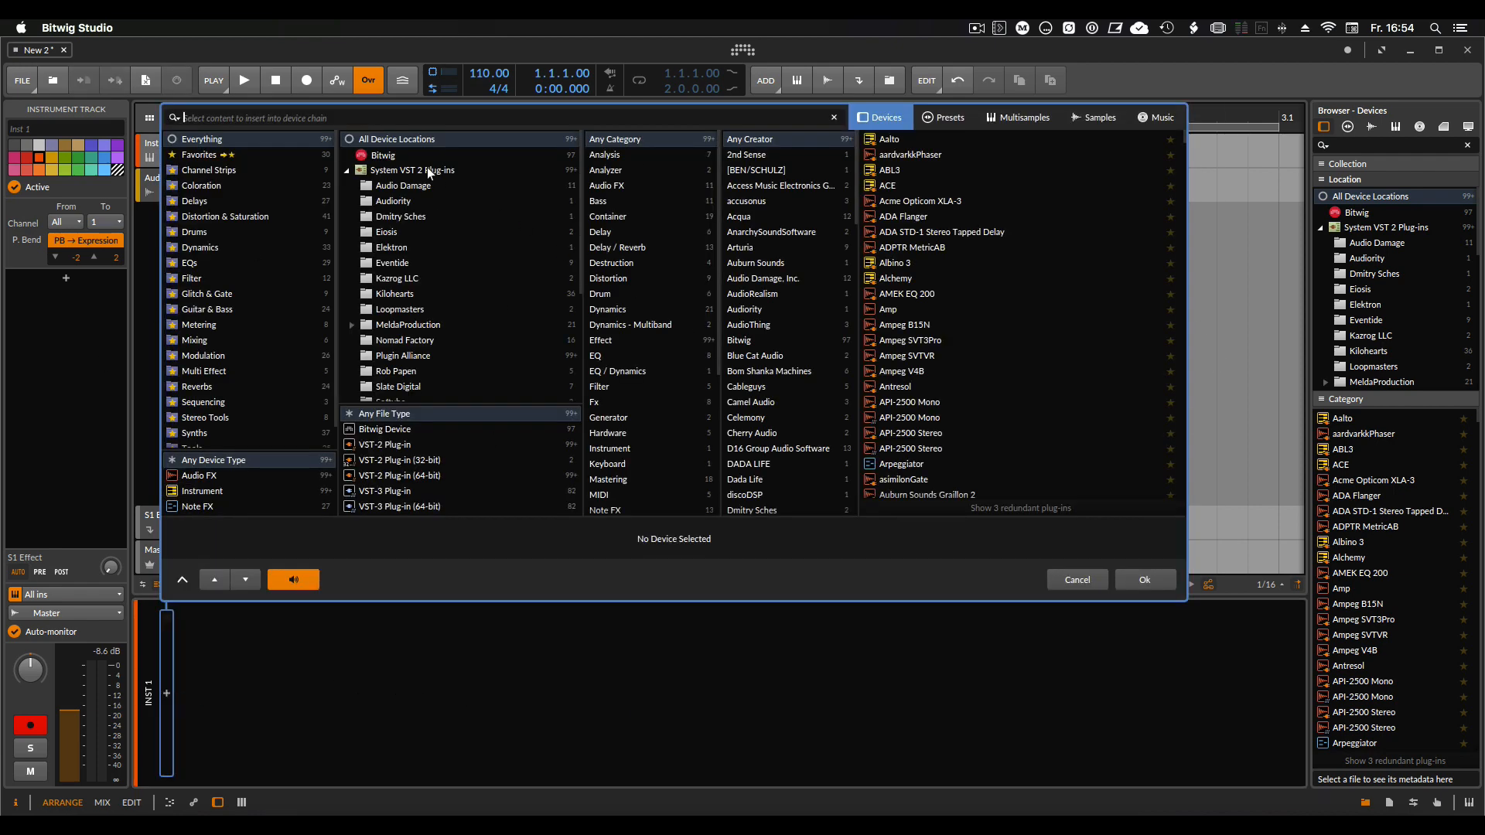
pyautogui.click(380, 157)
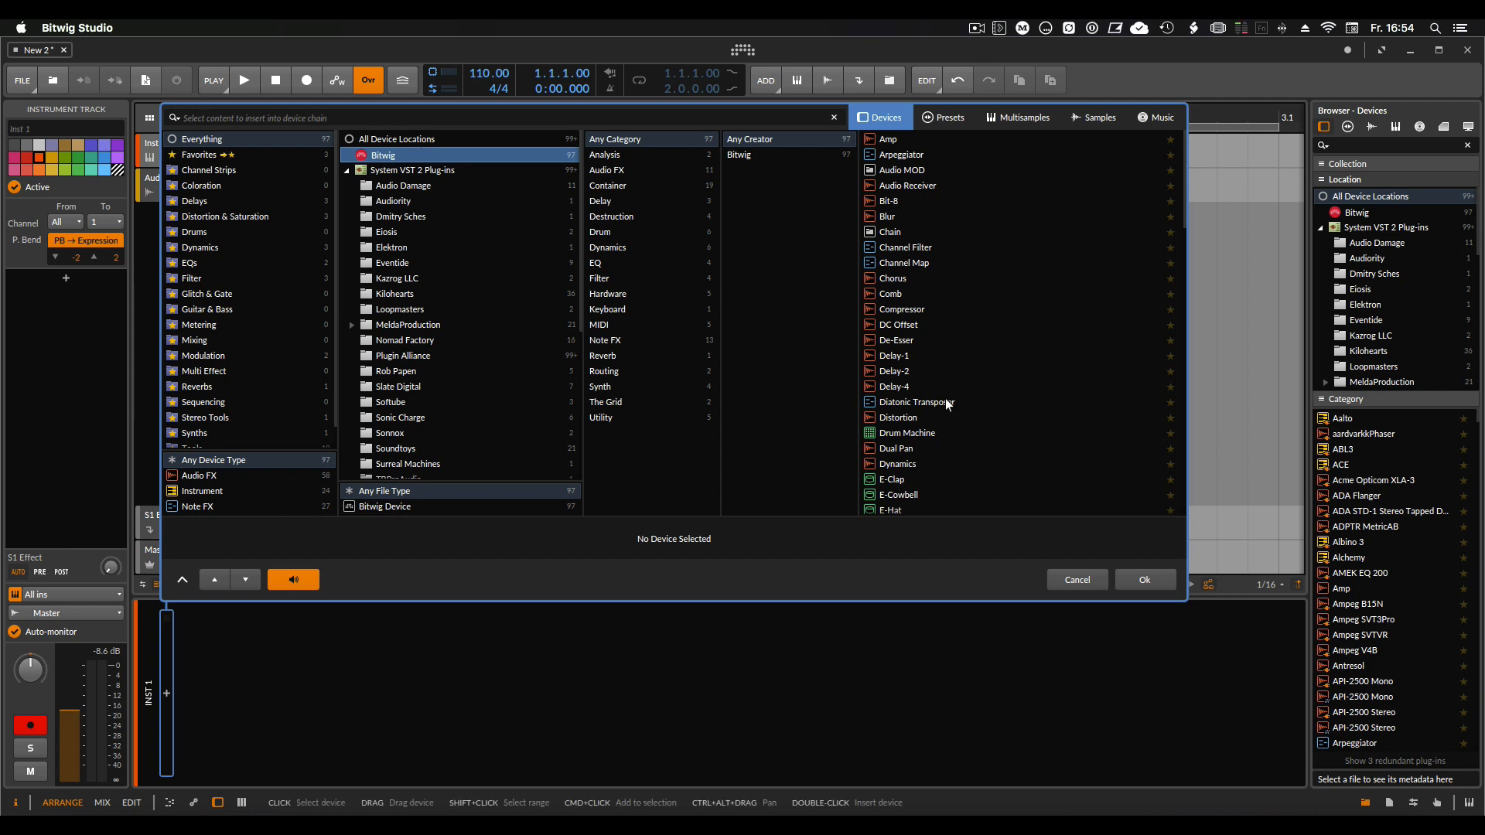
pyautogui.scroll(-10, 944, 398)
pyautogui.scroll(10, 945, 398)
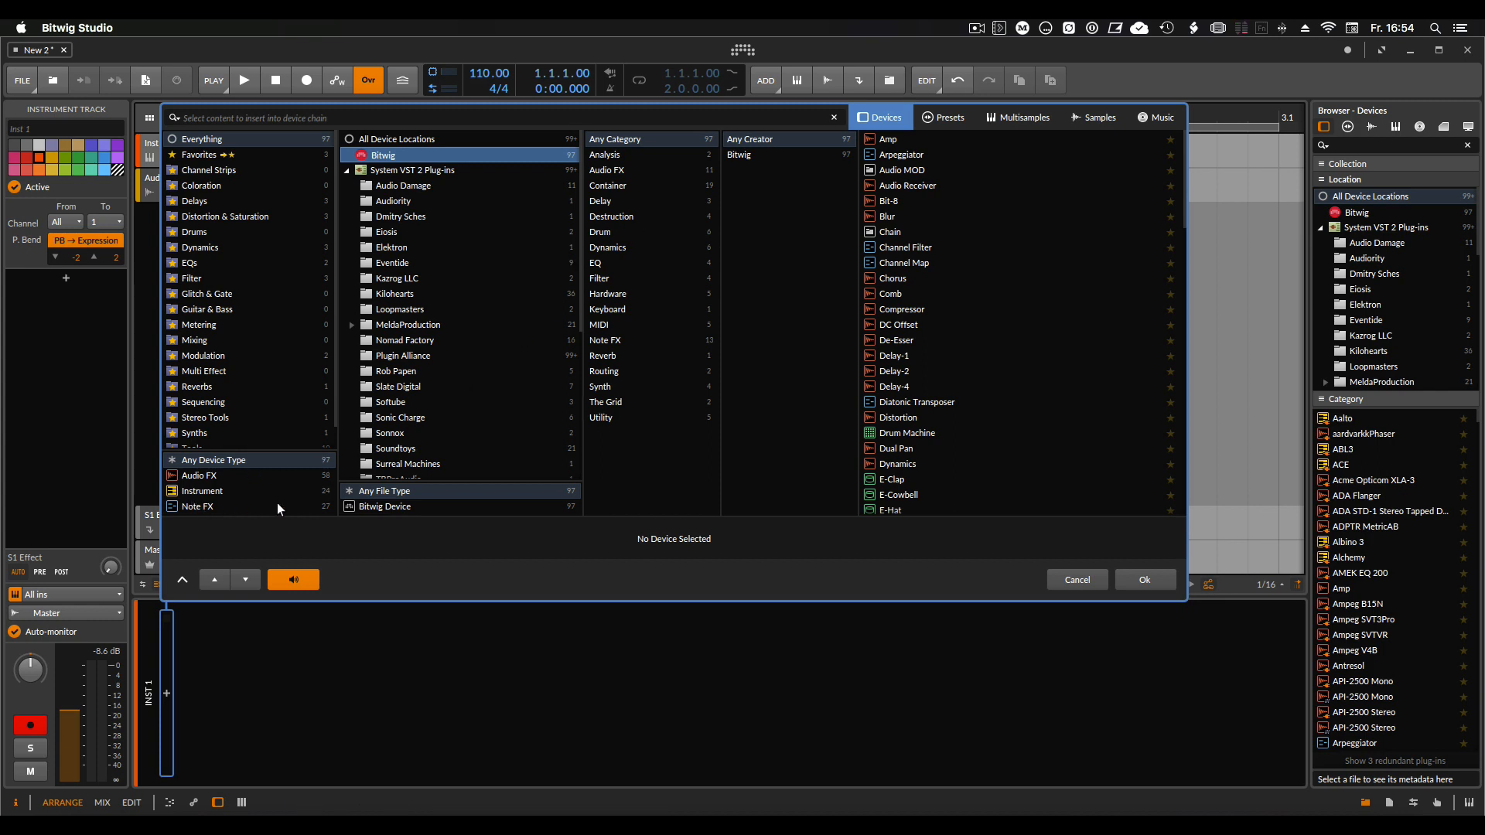
pyautogui.click(218, 491)
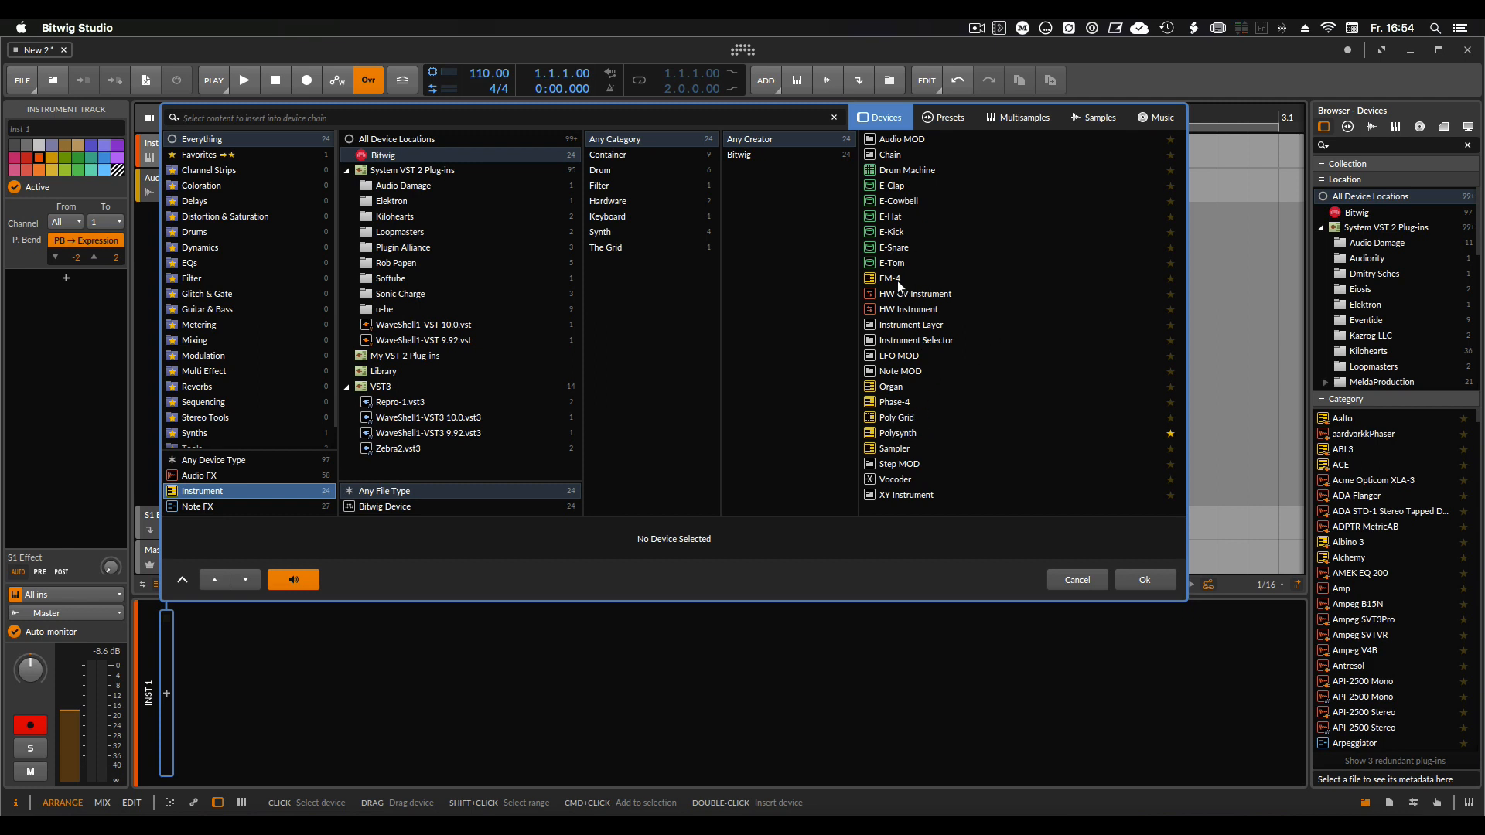
pyautogui.doubleClick(898, 433)
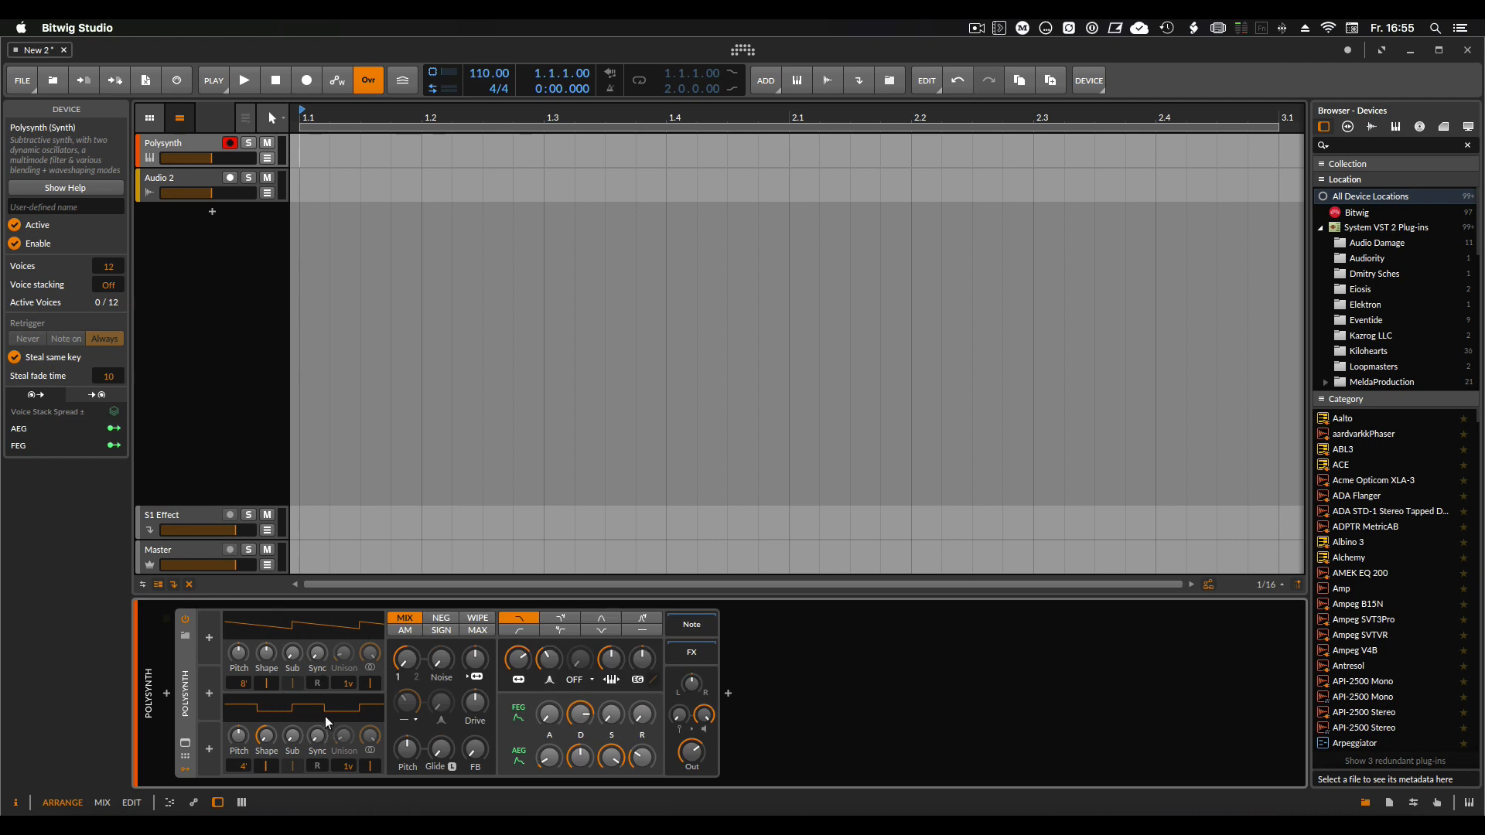
# Change oscillator 1's shape to a pulse wave and blend both oscillators about equally in the mix.
pyautogui.click(440, 659)
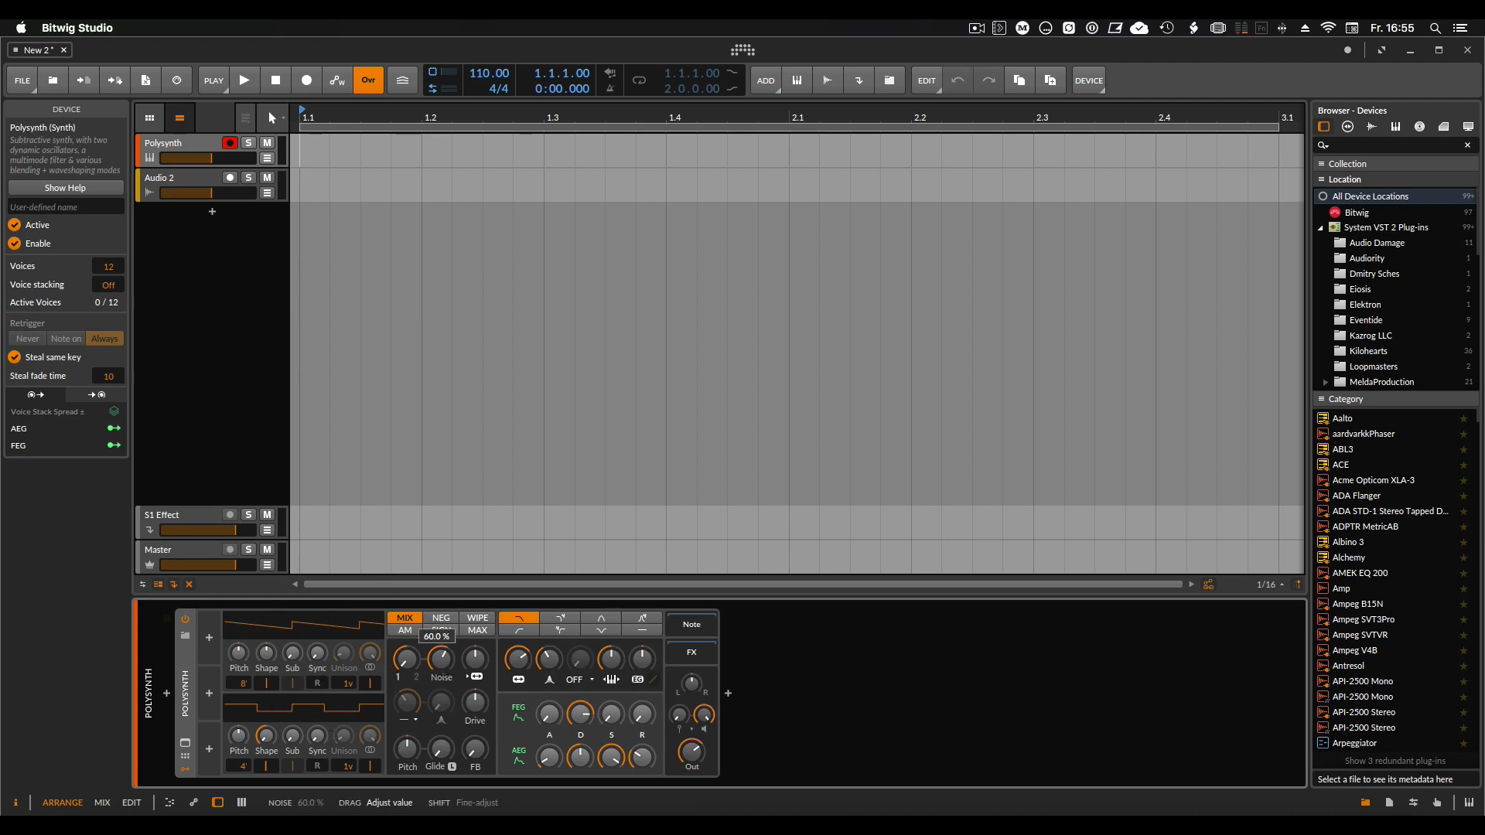
pyautogui.moveTo(440, 659); pyautogui.dragTo(439, 661)
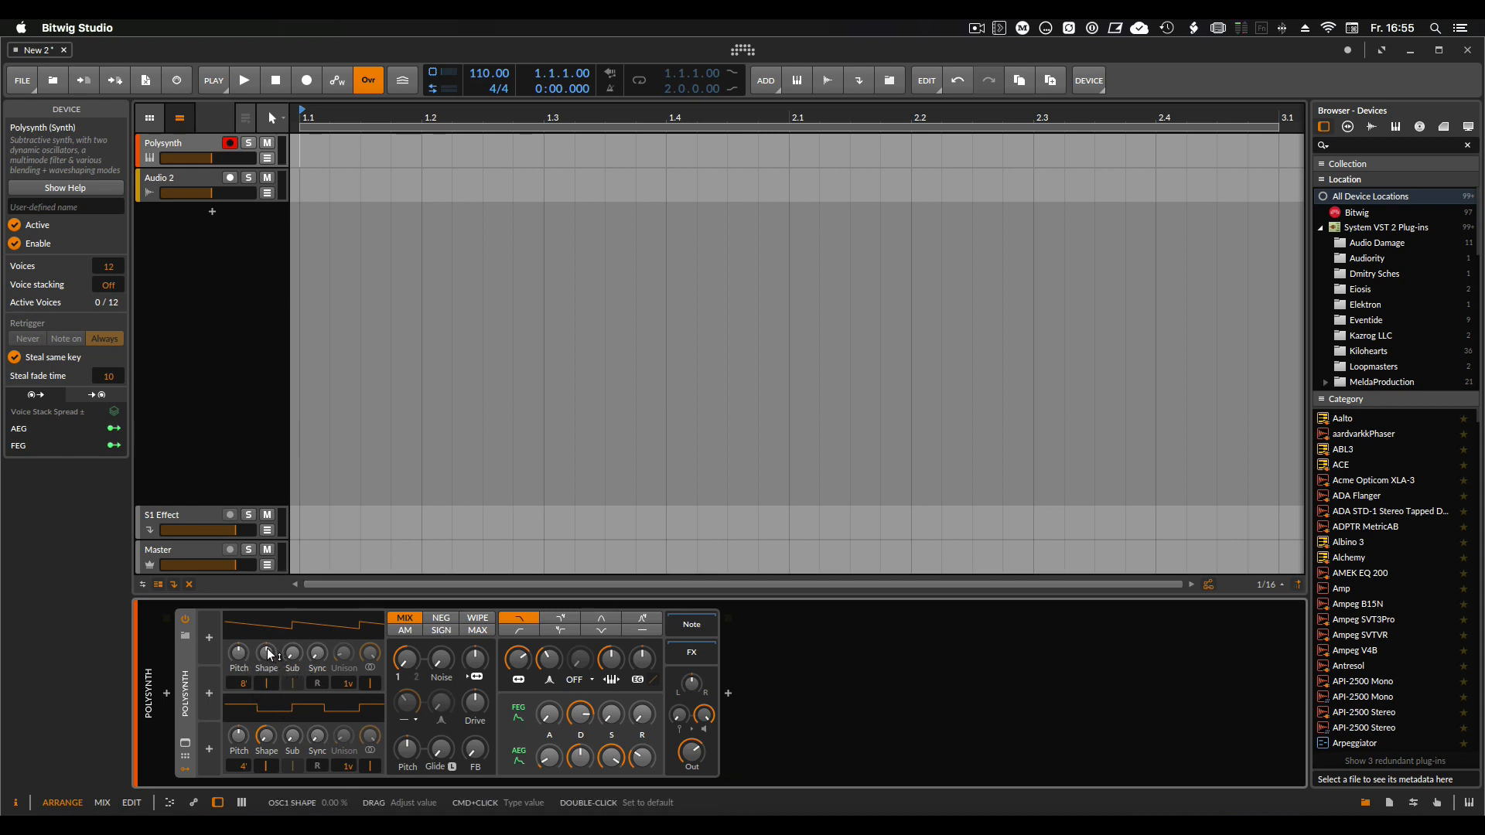
pyautogui.moveTo(267, 648); pyautogui.dragTo(267, 699)
pyautogui.moveTo(408, 668); pyautogui.dragTo(409, 668)
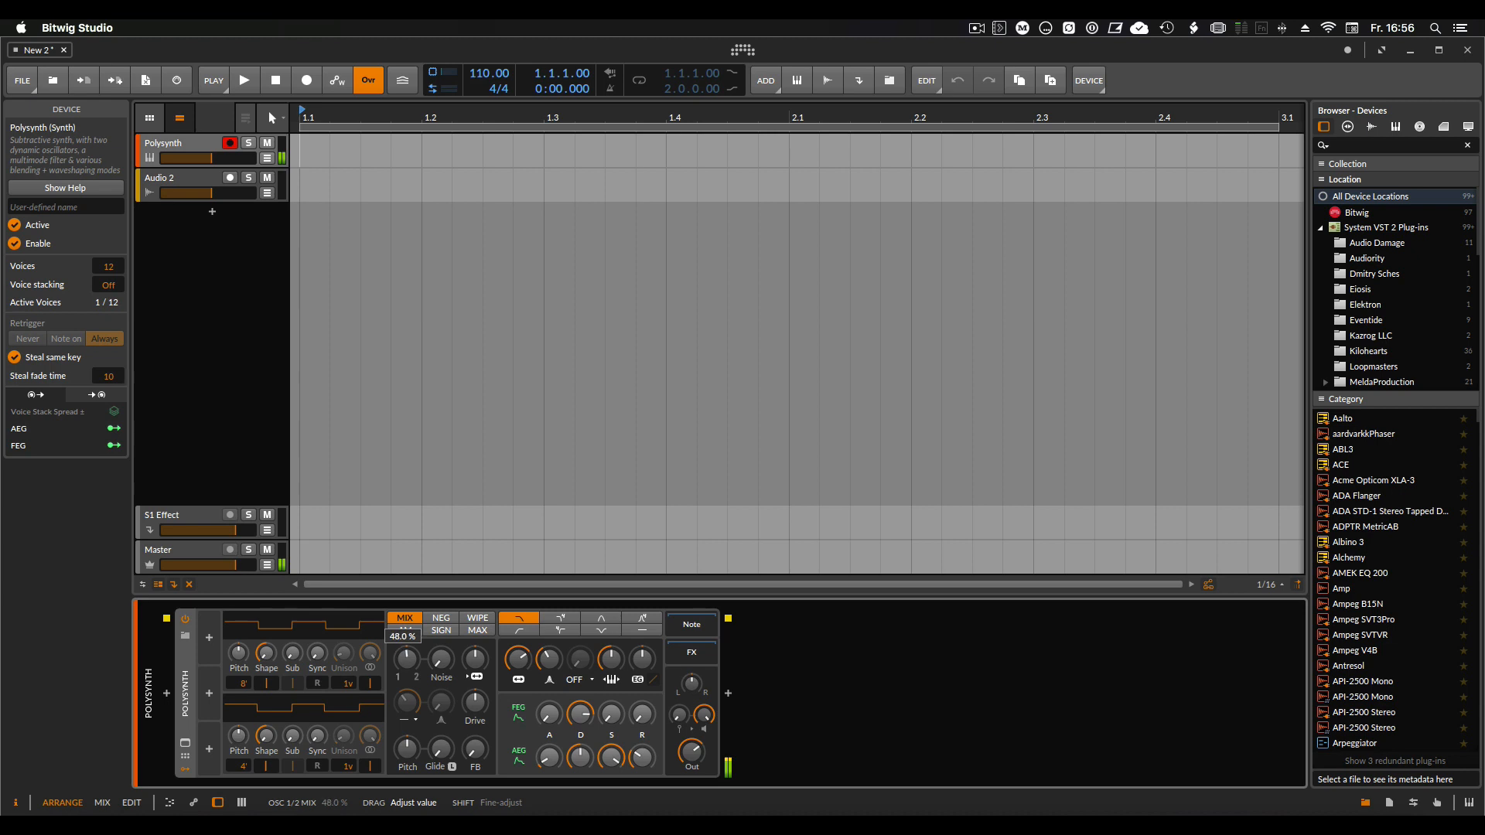
pyautogui.moveTo(408, 668); pyautogui.dragTo(408, 668)
# Set oscillator 2's octave to 16' and adjust the oscillators' sub levels, bringing in oscillator 1's sub.
pyautogui.moveTo(266, 735); pyautogui.dragTo(241, 763)
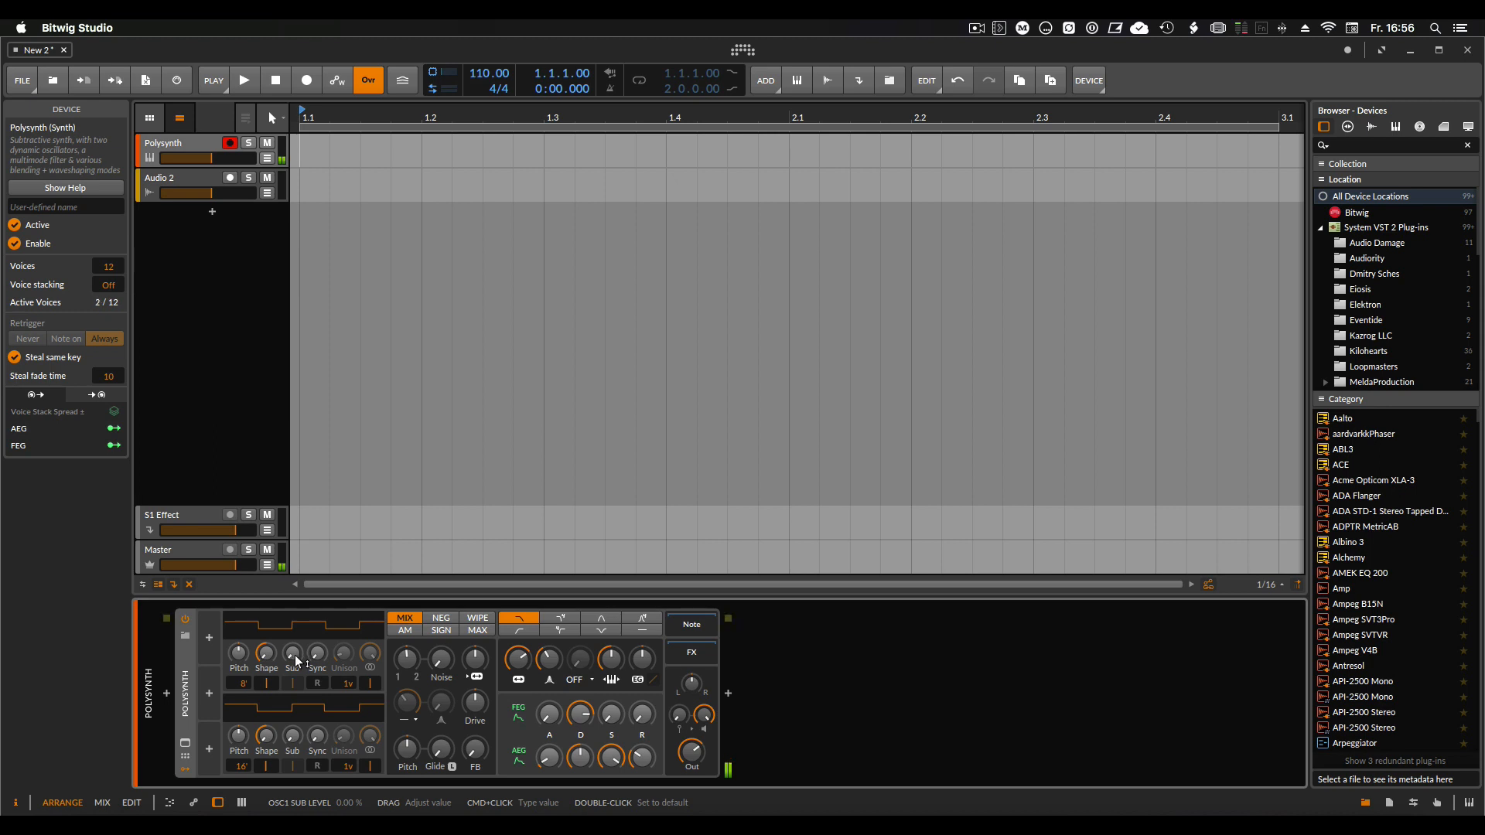
pyautogui.moveTo(292, 652); pyautogui.dragTo(292, 651)
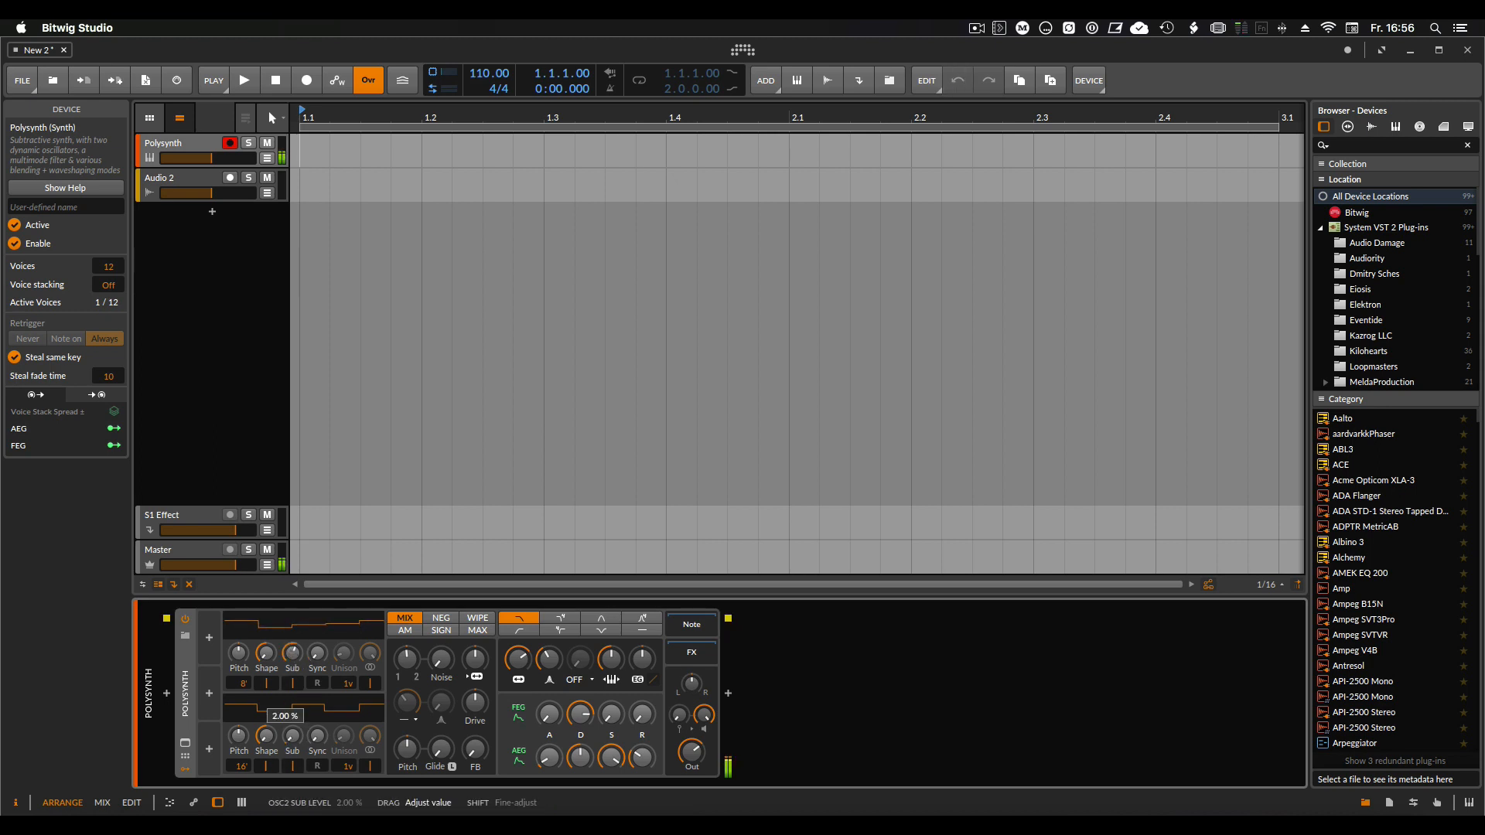
pyautogui.moveTo(292, 734); pyautogui.dragTo(293, 734)
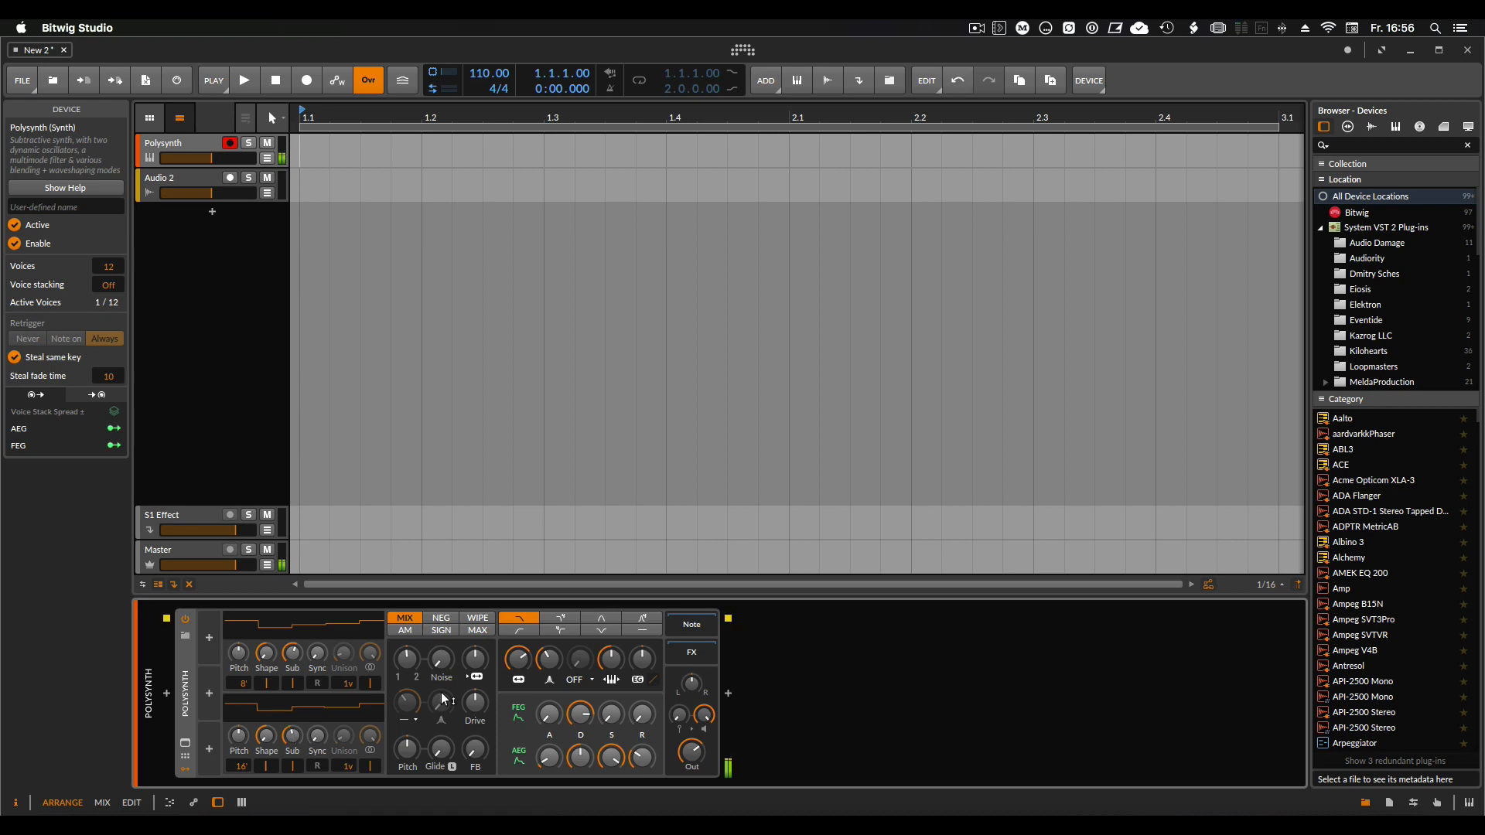
# Try bypassing the filter against the 2-pole low-pass, keep the low-pass and adjust its cutoff and resonance.
pyautogui.moveTo(518, 659); pyautogui.dragTo(518, 659)
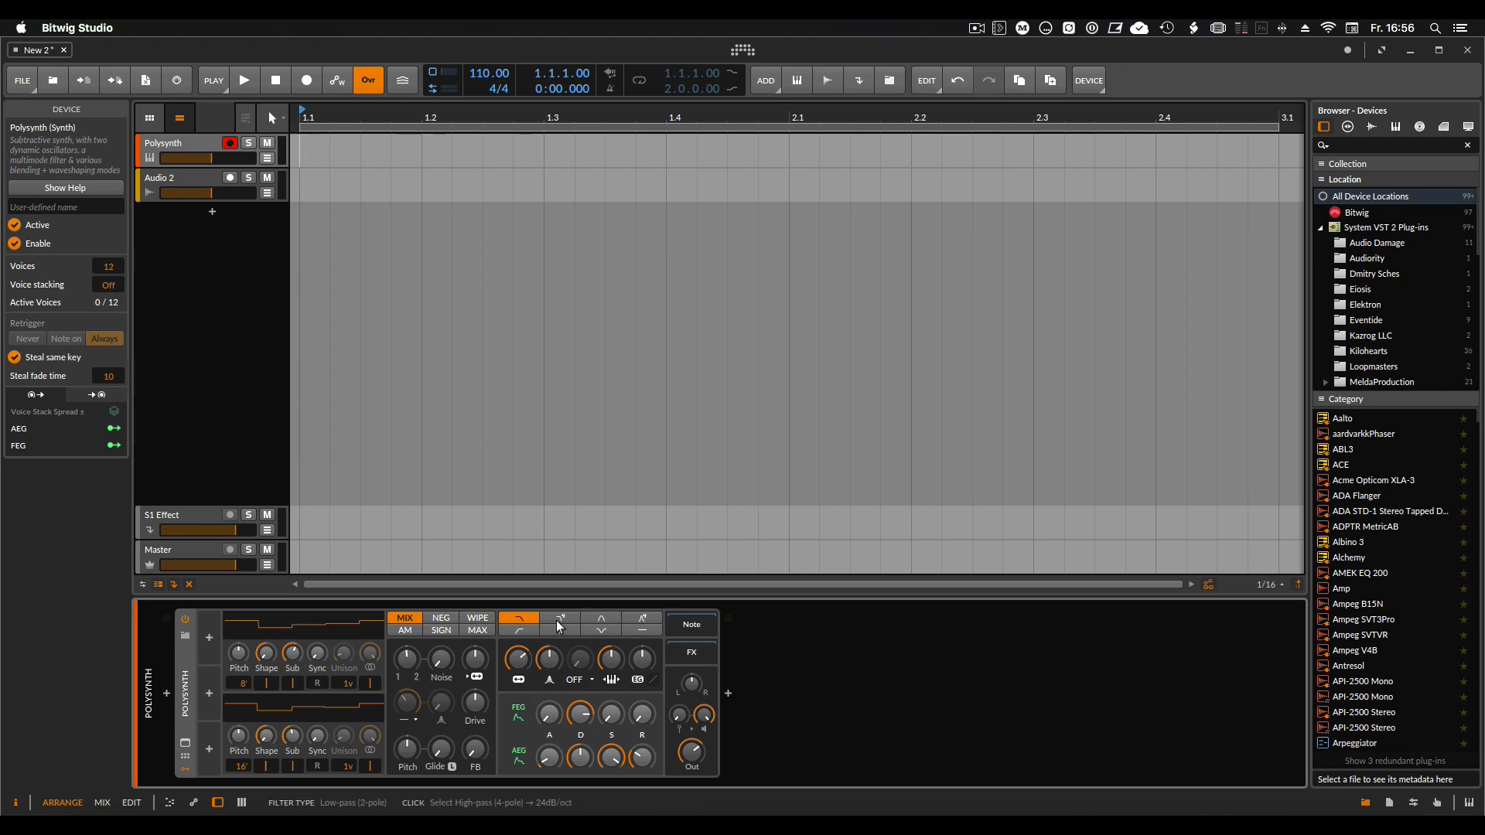
pyautogui.click(603, 626)
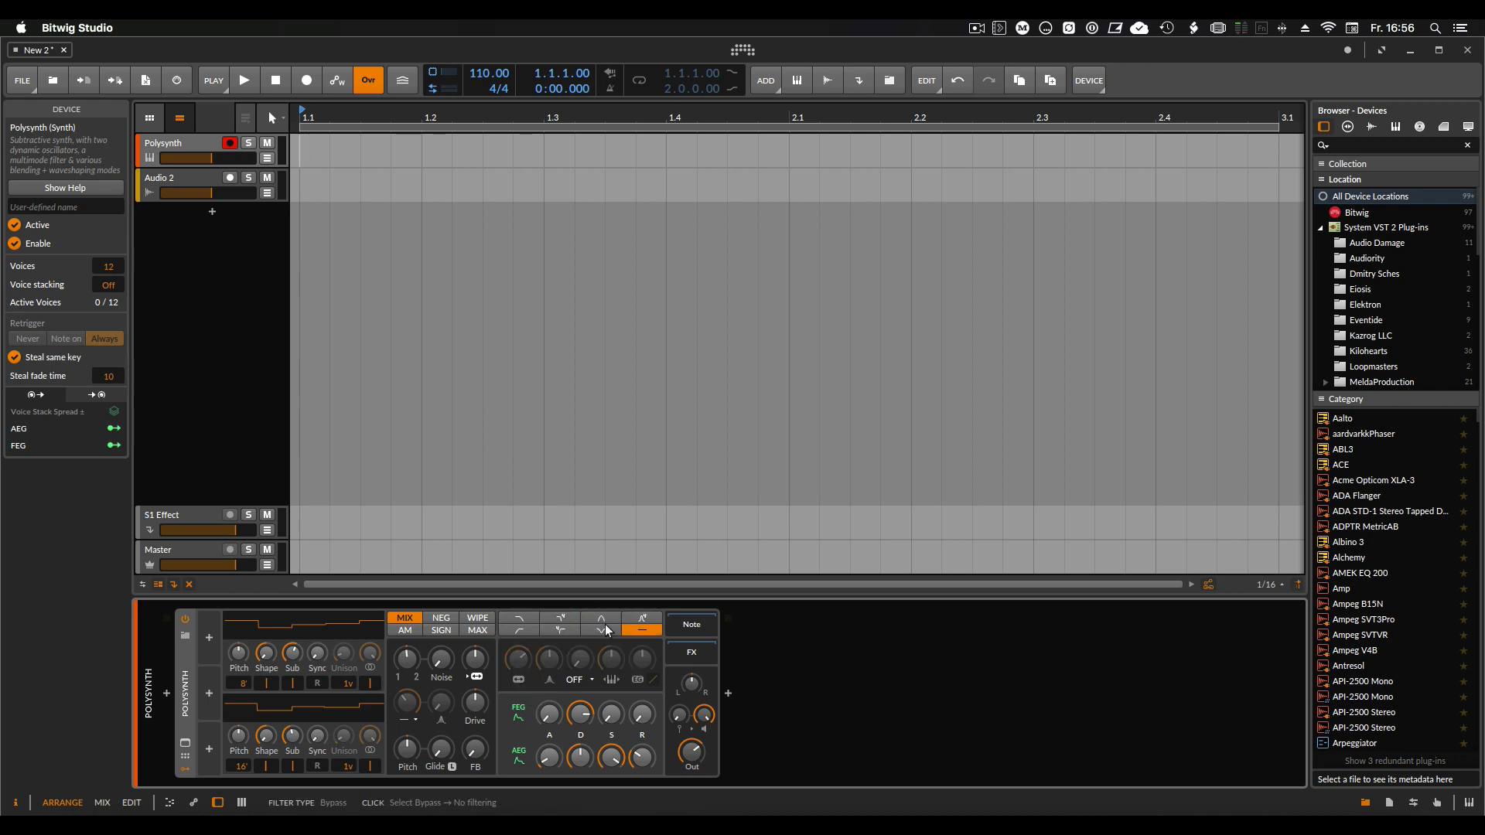
pyautogui.click(525, 627)
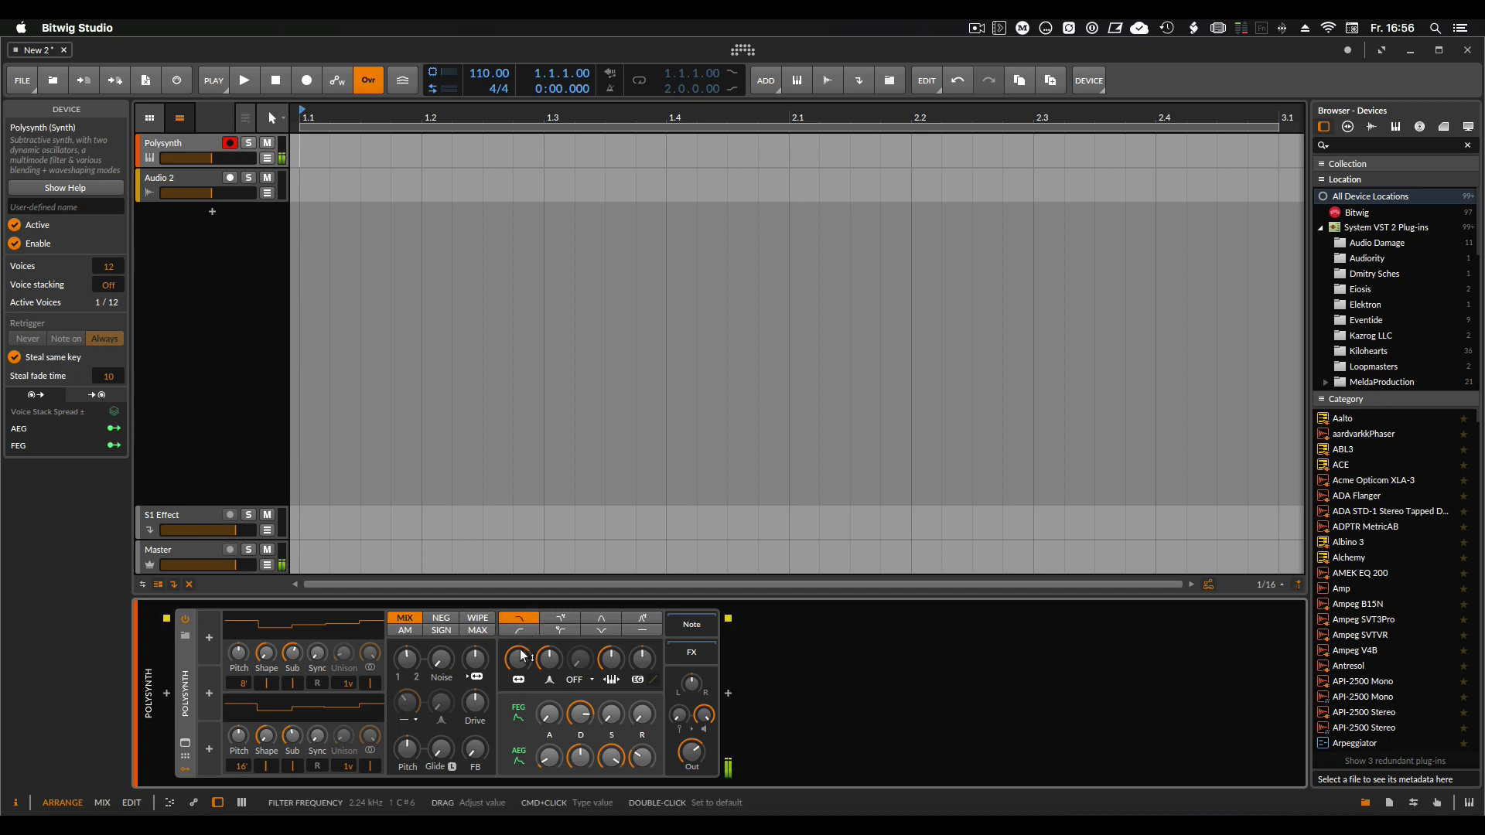
pyautogui.click(518, 617)
pyautogui.moveTo(518, 659)
pyautogui.mouseDown()
pyautogui.moveTo(518, 636)
pyautogui.moveTo(548, 636)
pyautogui.moveTo(519, 634)
pyautogui.moveTo(518, 647)
pyautogui.mouseUp()
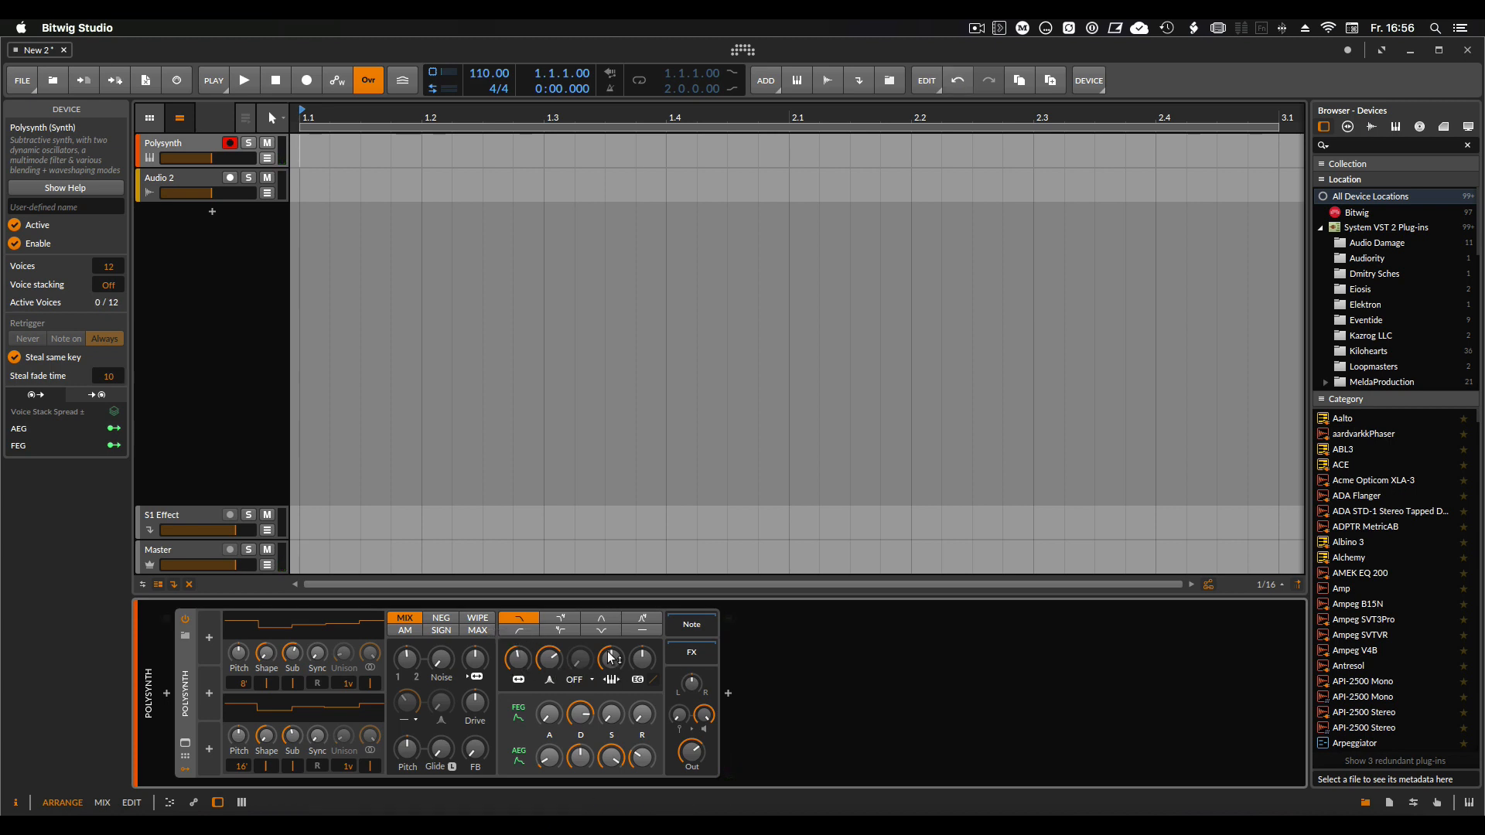
# Set the Polysynth's post-filter waveshaper to FOLD and raise the filter cutoff.
pyautogui.click(575, 678)
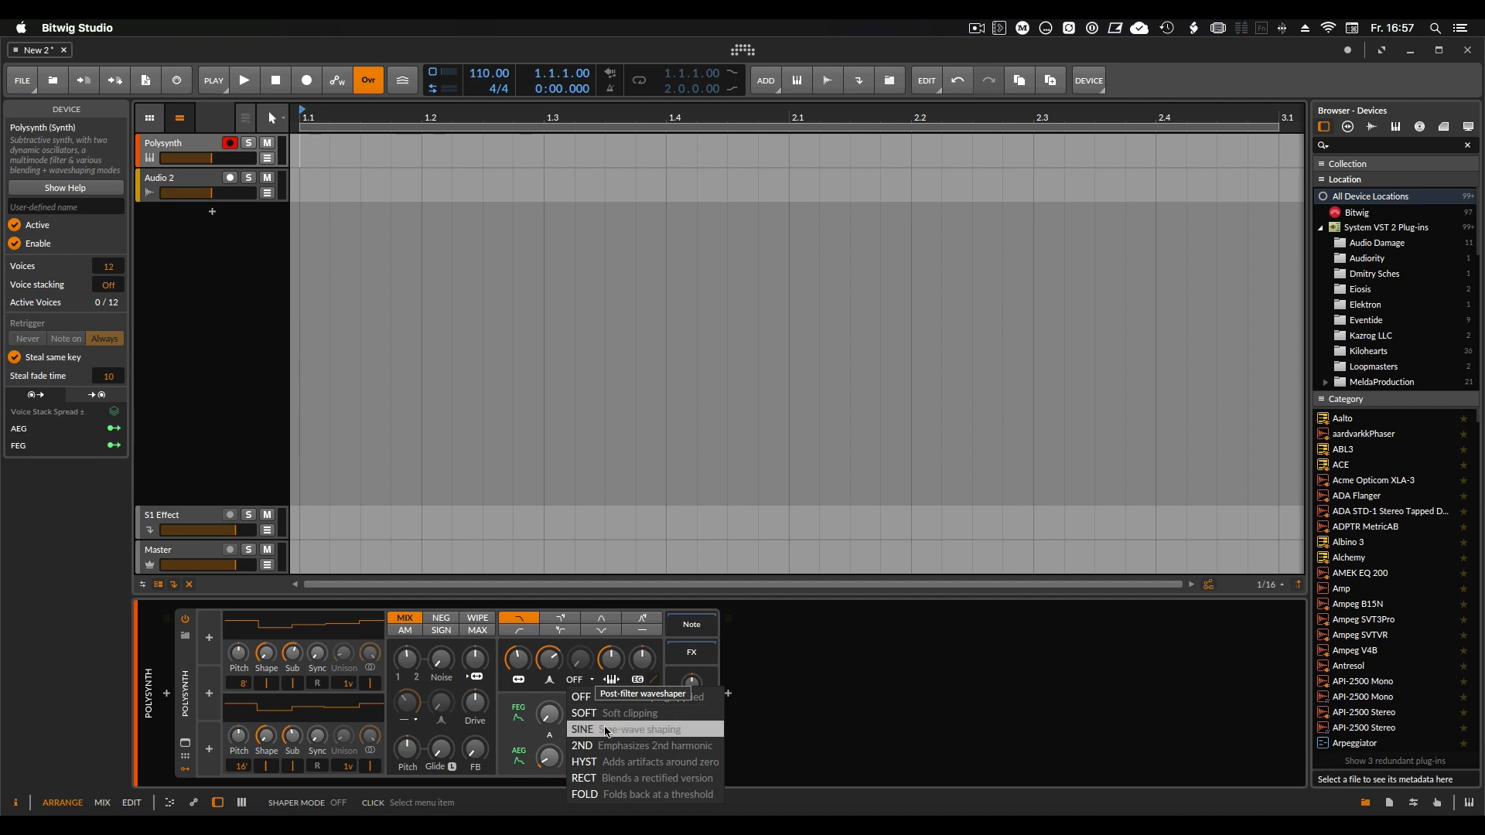
pyautogui.click(584, 793)
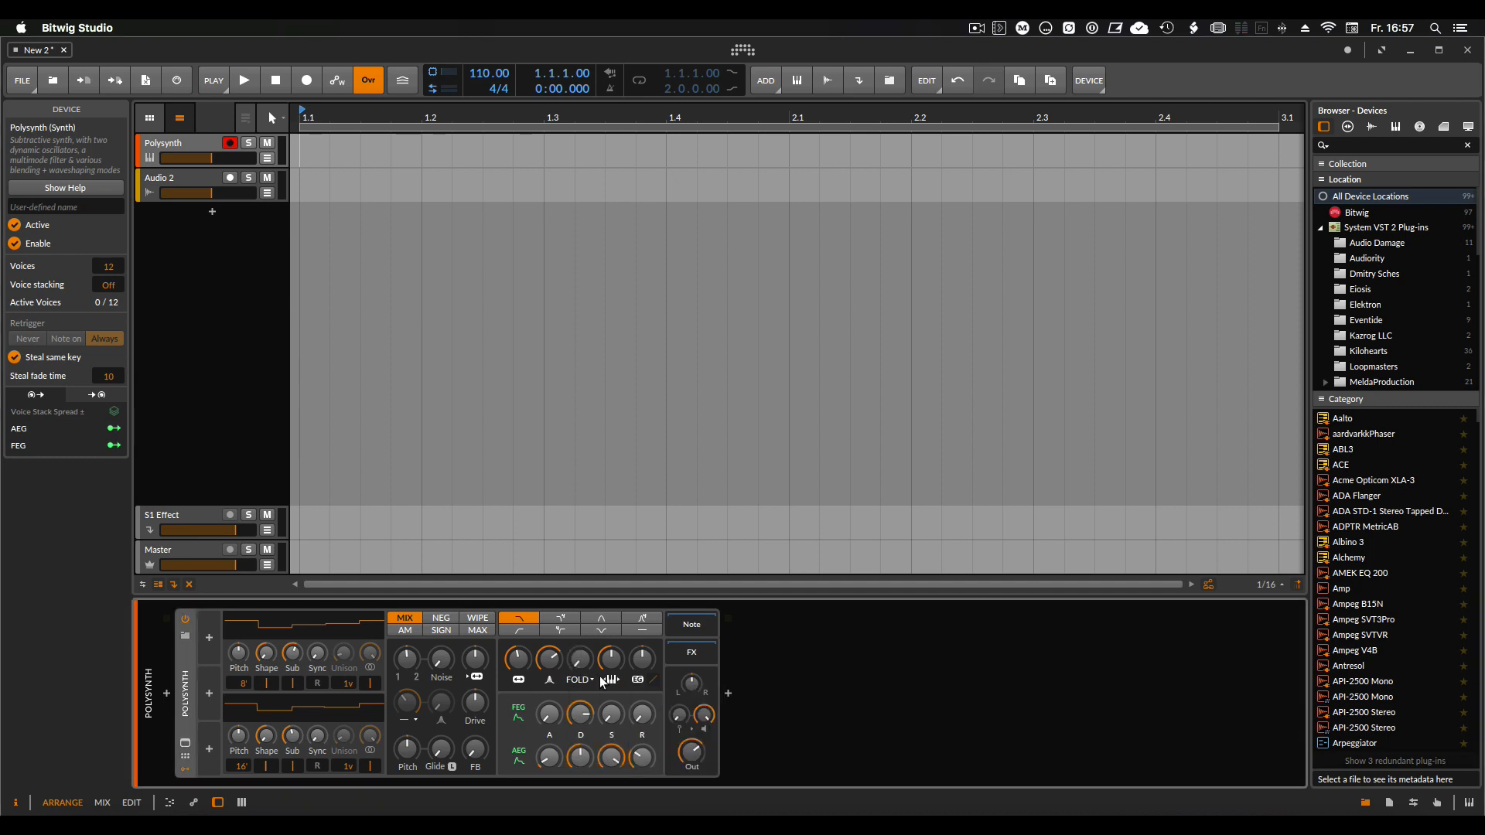
pyautogui.moveTo(519, 661)
pyautogui.mouseDown()
pyautogui.moveTo(518, 628)
pyautogui.moveTo(579, 654)
pyautogui.moveTo(579, 620)
pyautogui.moveTo(518, 655)
pyautogui.moveTo(549, 647)
pyautogui.moveTo(519, 674)
pyautogui.moveTo(579, 676)
pyautogui.mouseUp()
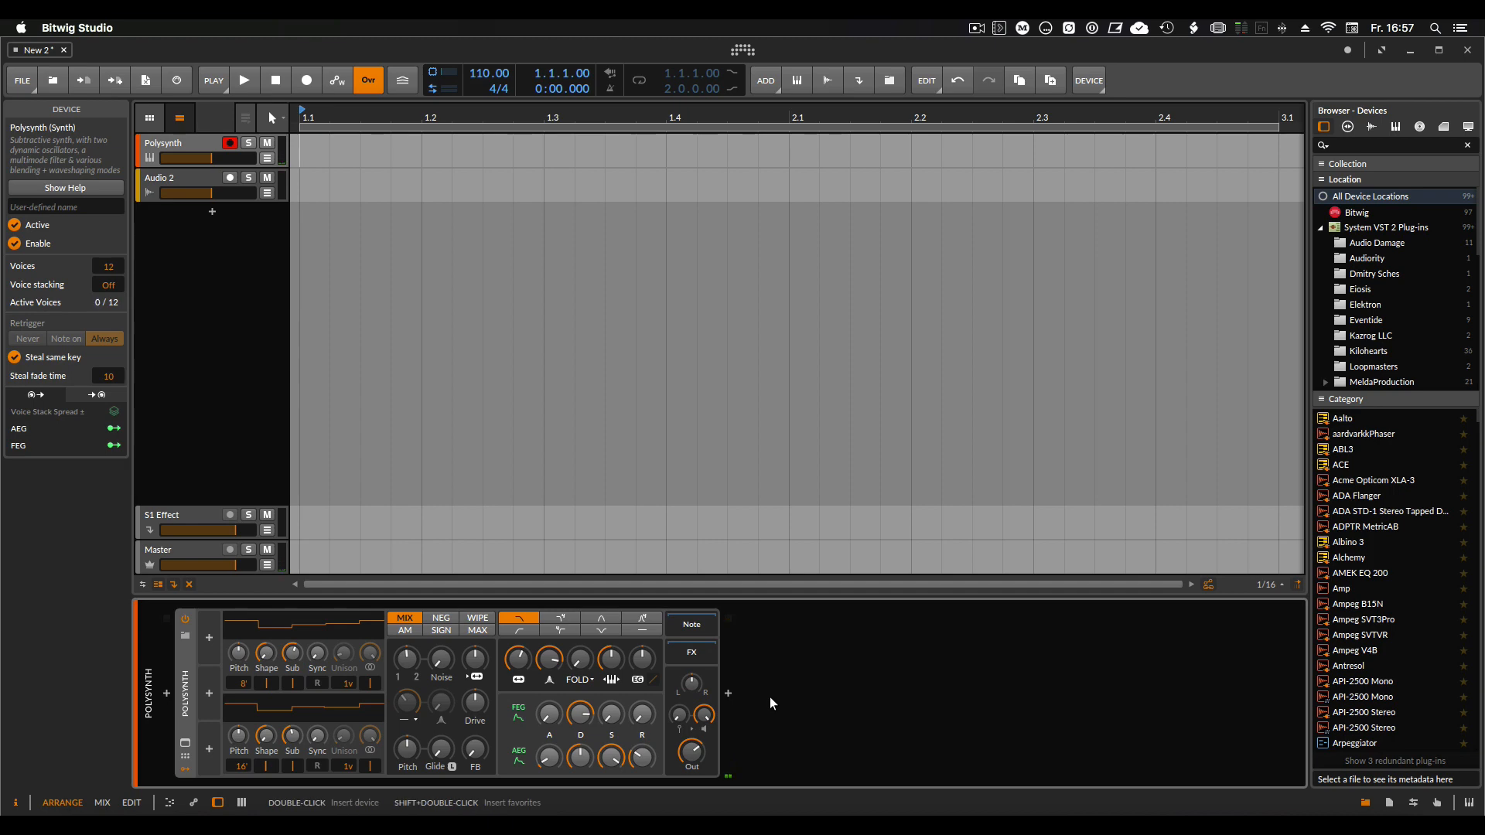
# Insert the Bitwig Oscilloscope device after the Polysynth.
pyautogui.doubleClick(769, 697)
pyautogui.write('os')
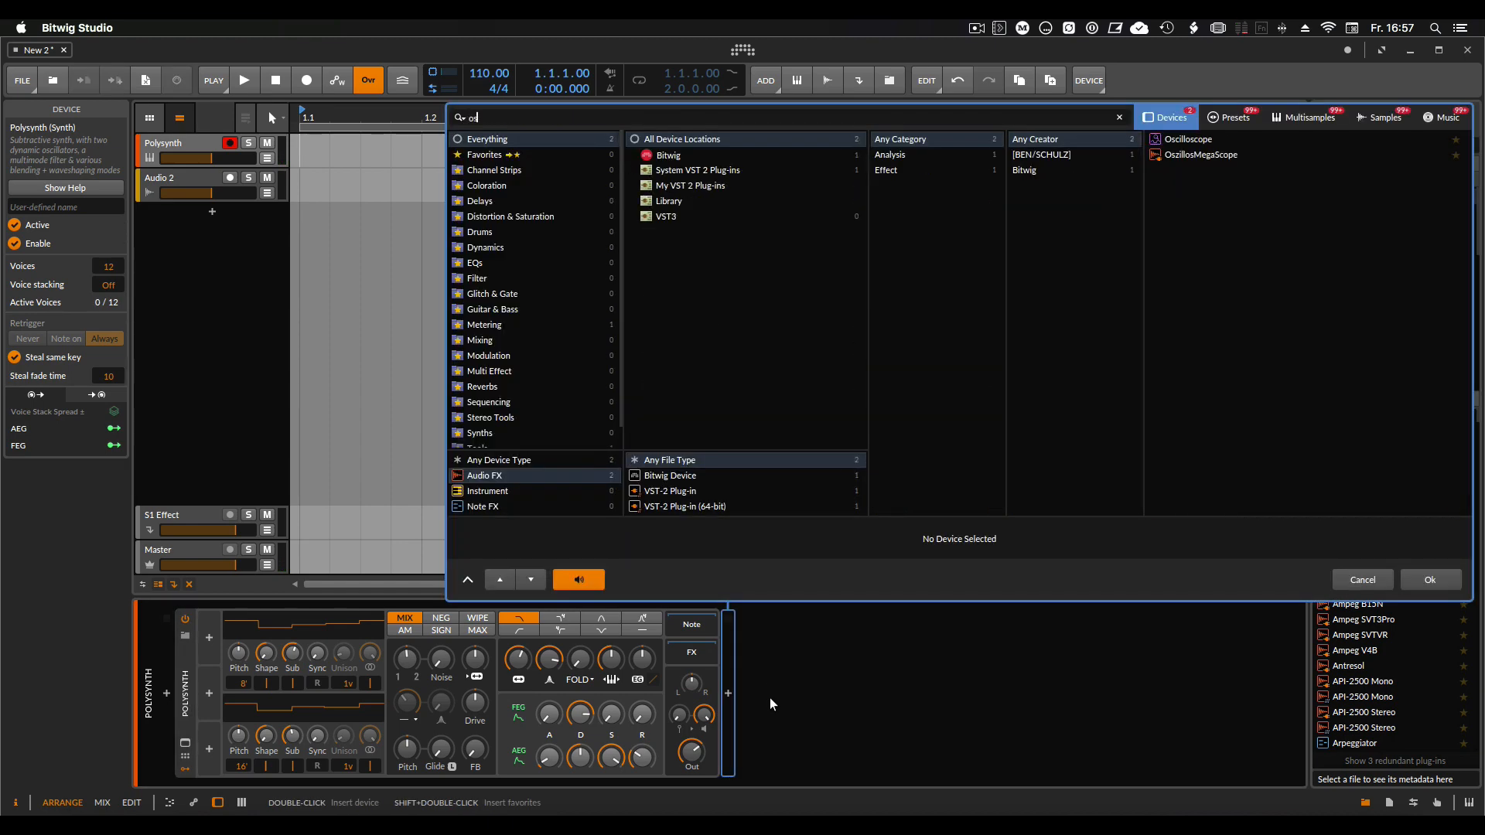
pyautogui.doubleClick(1184, 138)
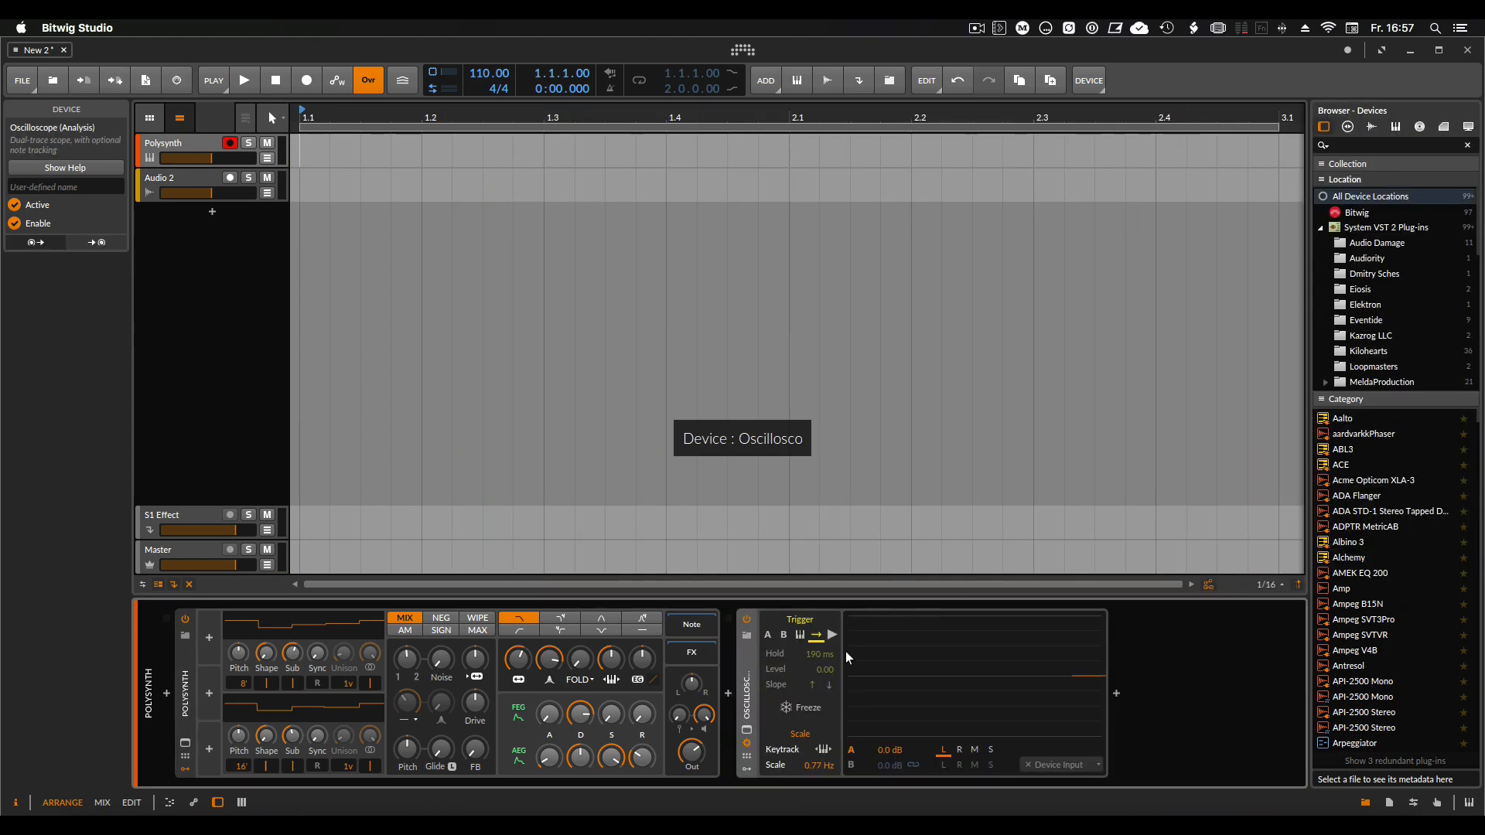
# Configure the oscilloscope with note trigger, keytracking at 0.00 st offset and a channel A gain of +13.7 dB.
pyautogui.click(826, 751)
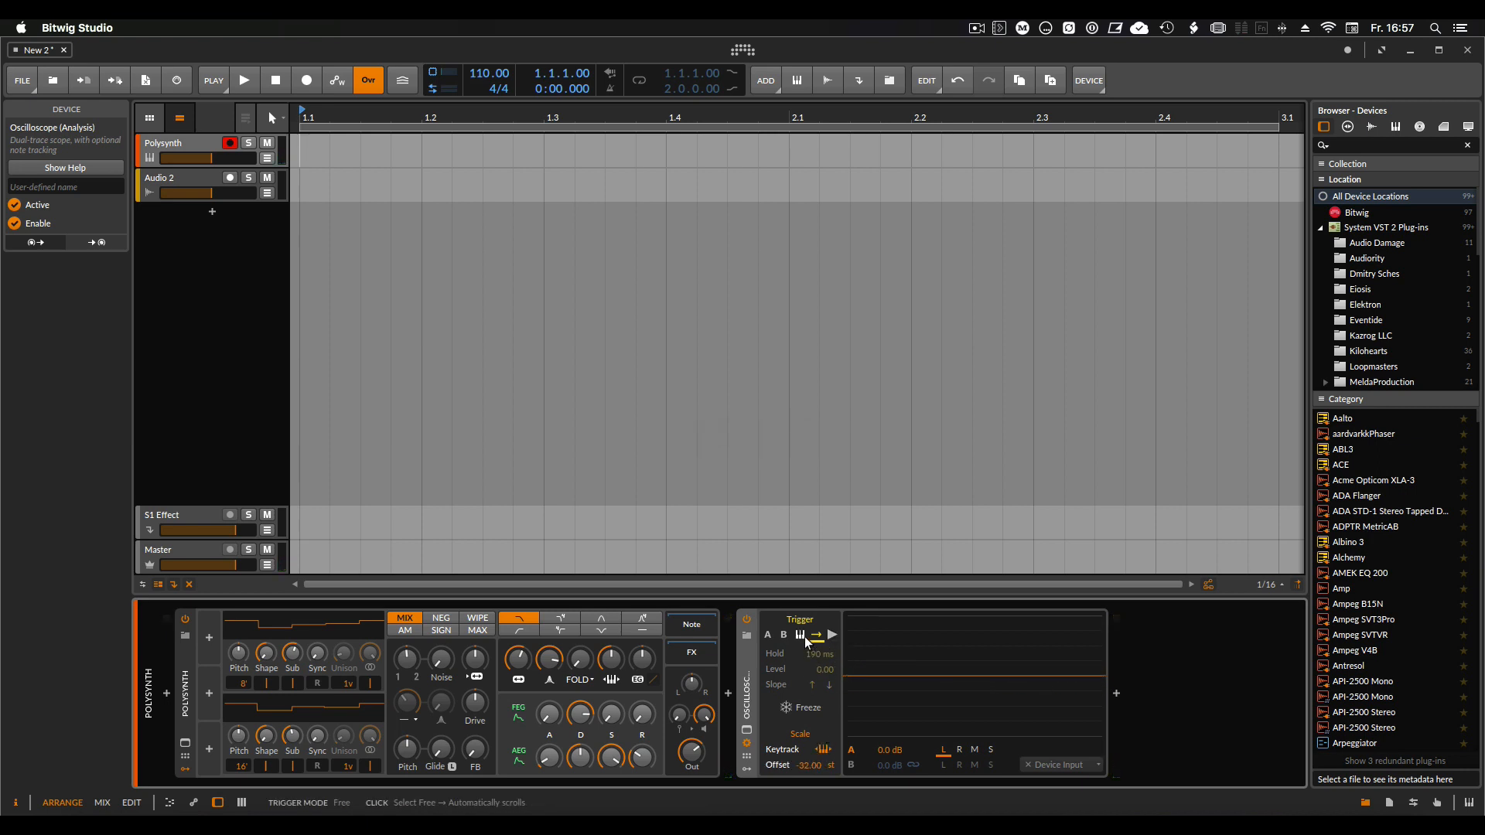
pyautogui.click(800, 635)
pyautogui.doubleClick(818, 765)
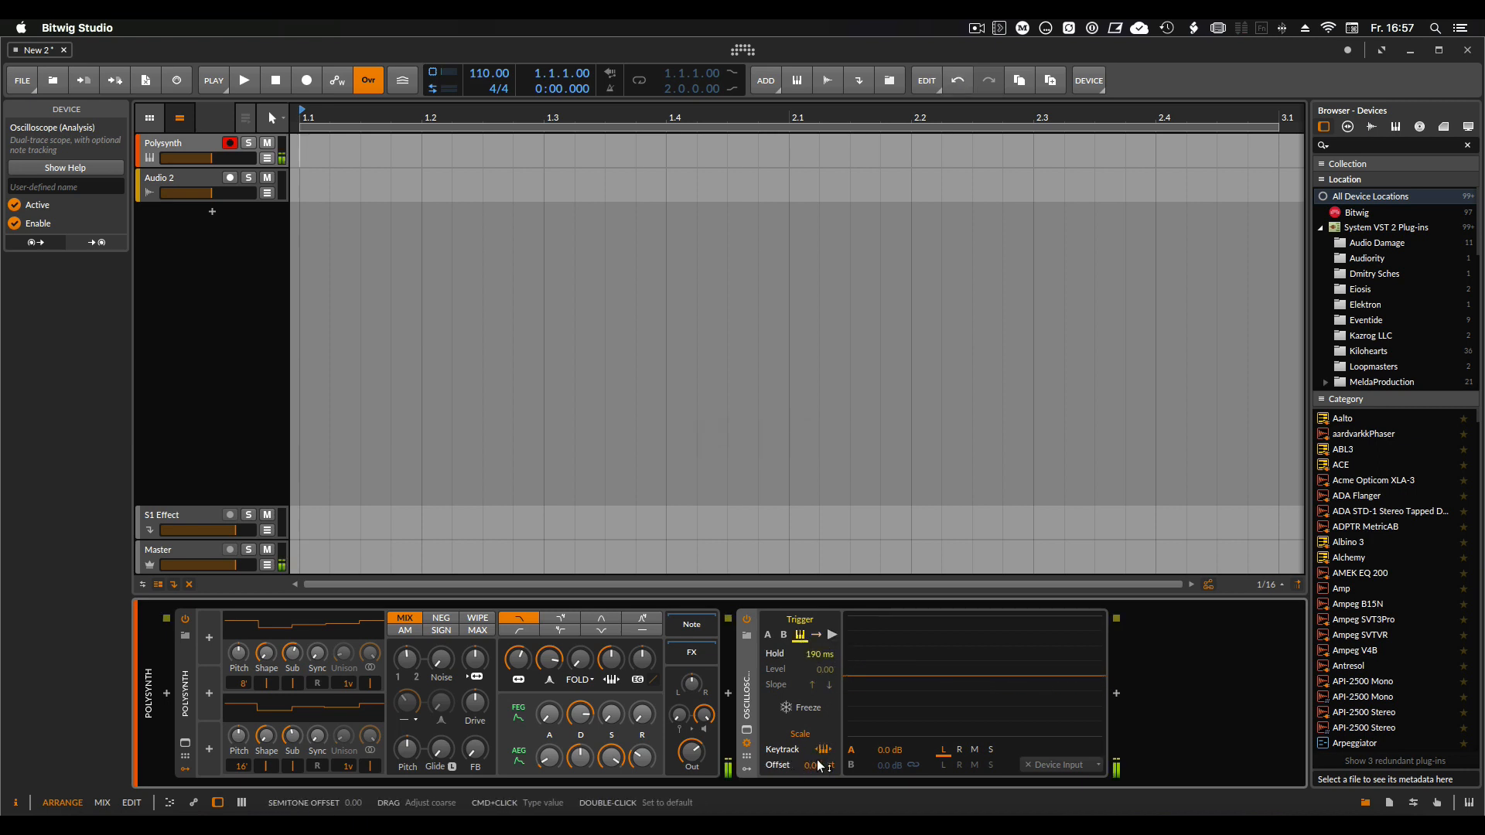
pyautogui.moveTo(579, 659)
pyautogui.mouseDown()
pyautogui.moveTo(579, 639)
pyautogui.moveTo(579, 680)
pyautogui.mouseUp()
pyautogui.moveTo(885, 750); pyautogui.dragTo(885, 699)
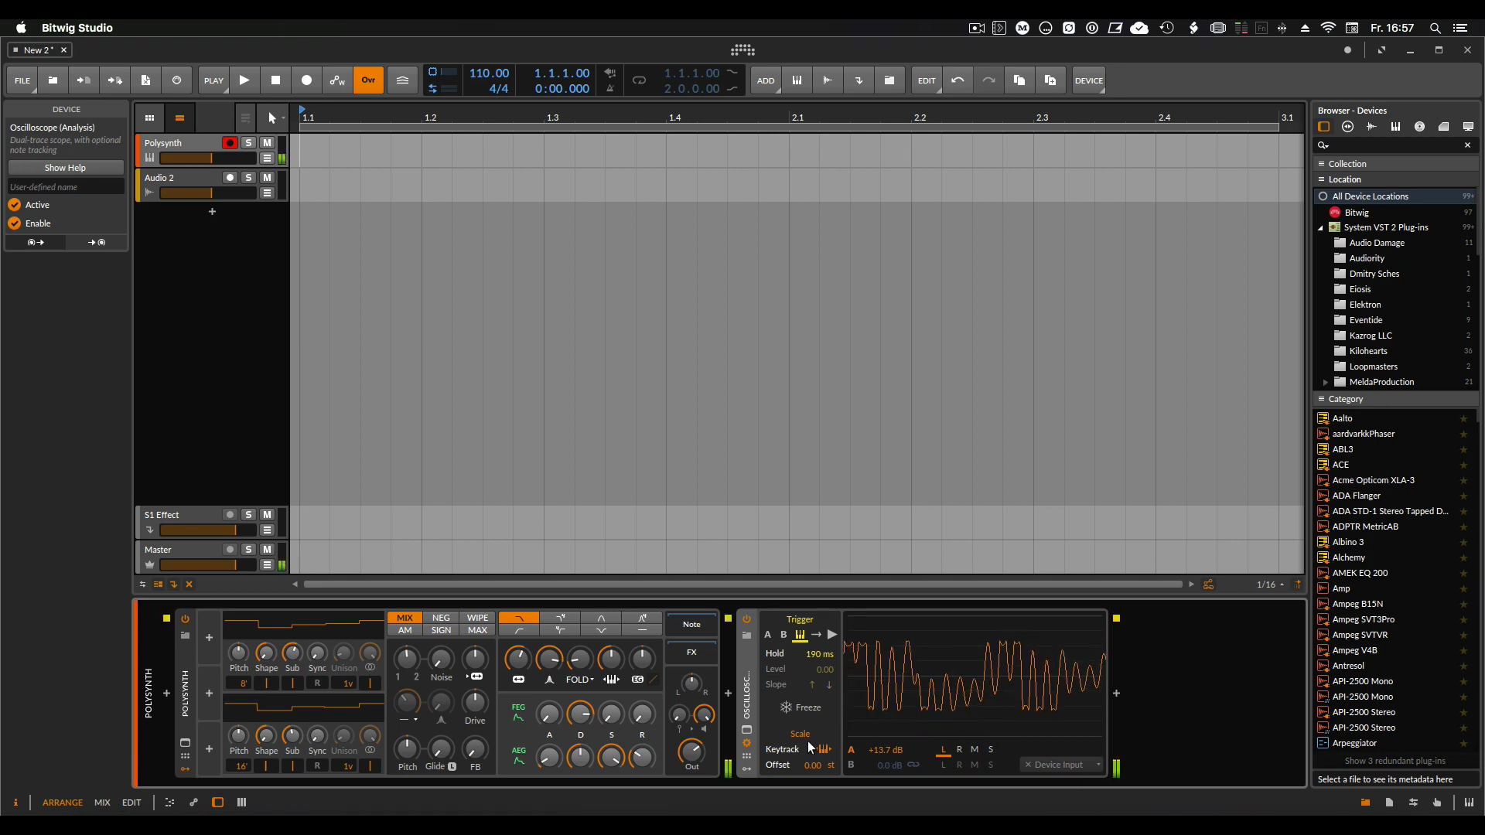
# Raise the FOLD shaping amount to 100 % and reduce the sound to oscillator 1 without its sub level.
pyautogui.moveTo(587, 668); pyautogui.dragTo(587, 646)
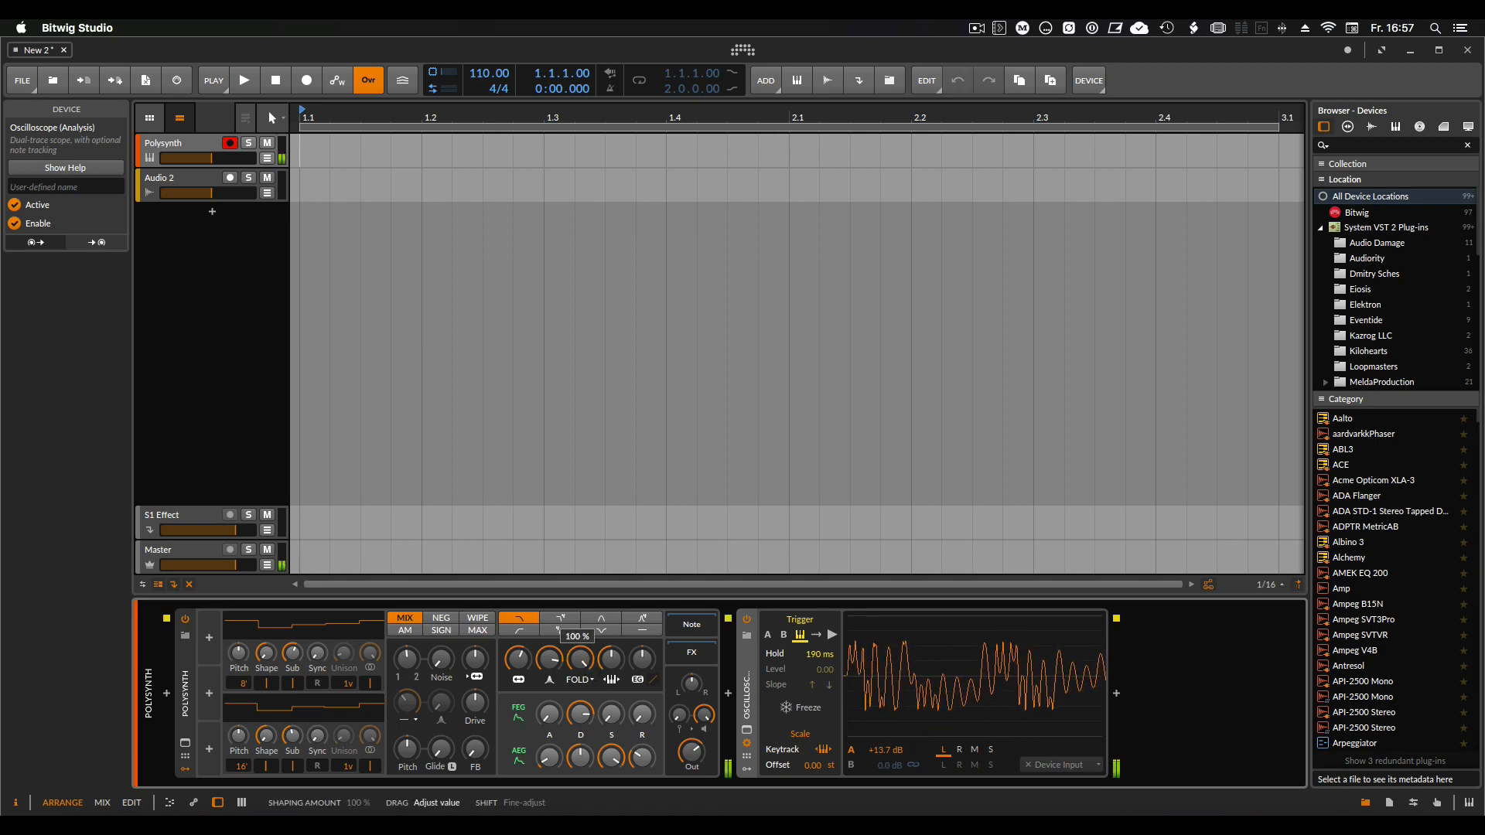
pyautogui.click(583, 665)
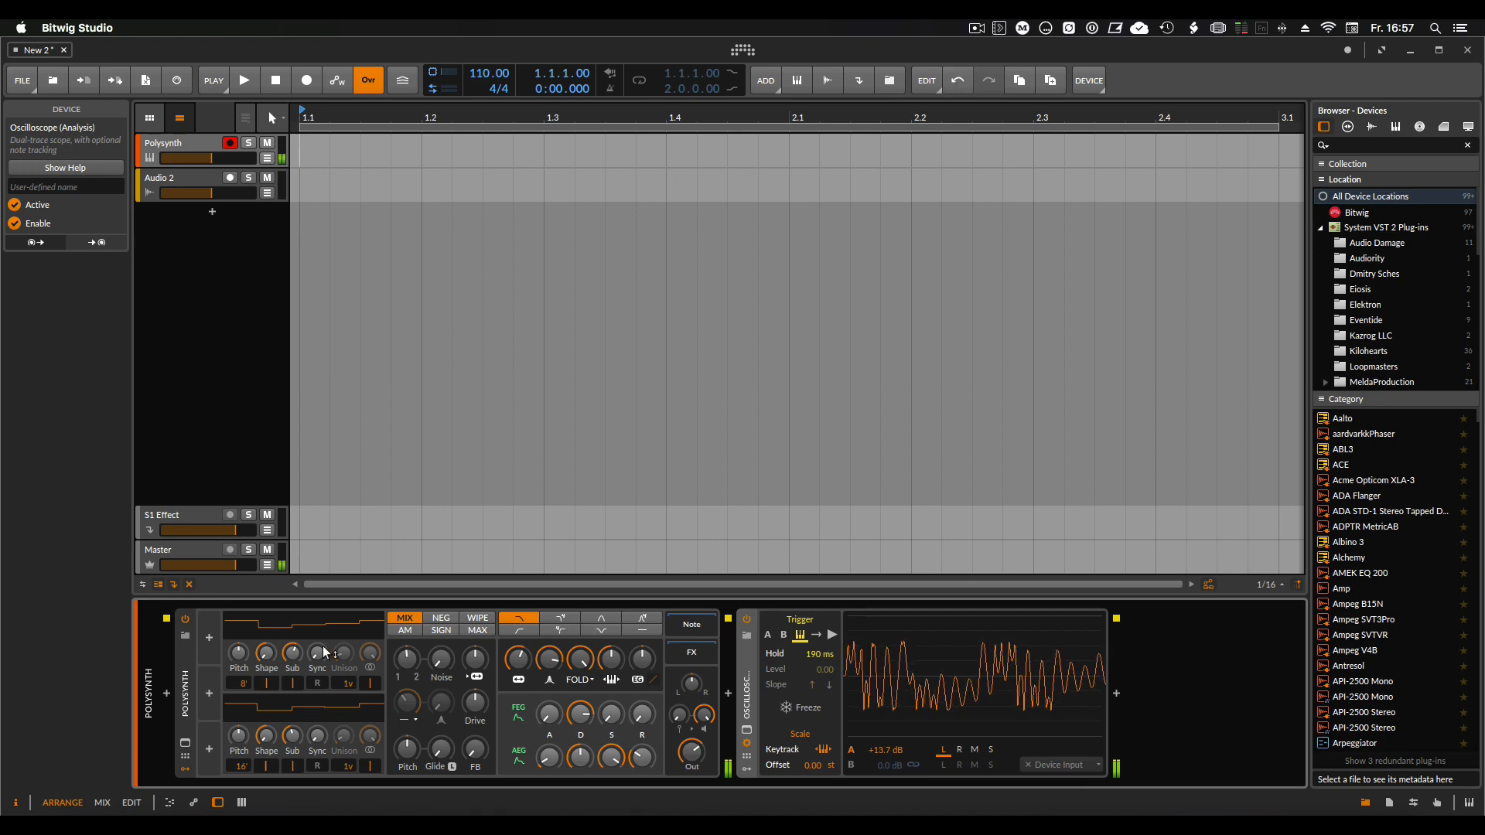
pyautogui.moveTo(293, 655); pyautogui.dragTo(293, 716)
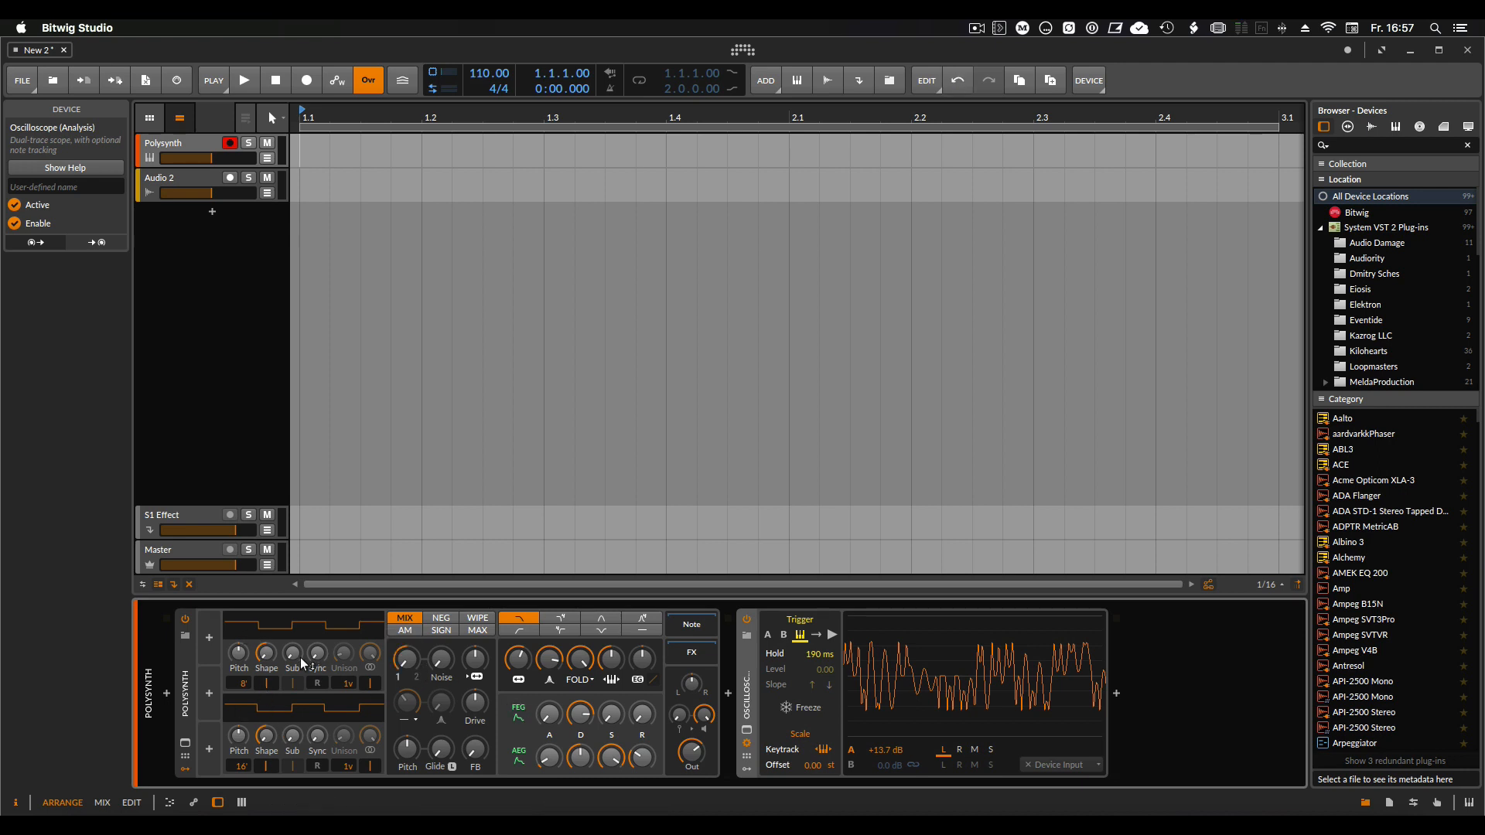
pyautogui.moveTo(266, 654); pyautogui.dragTo(266, 666)
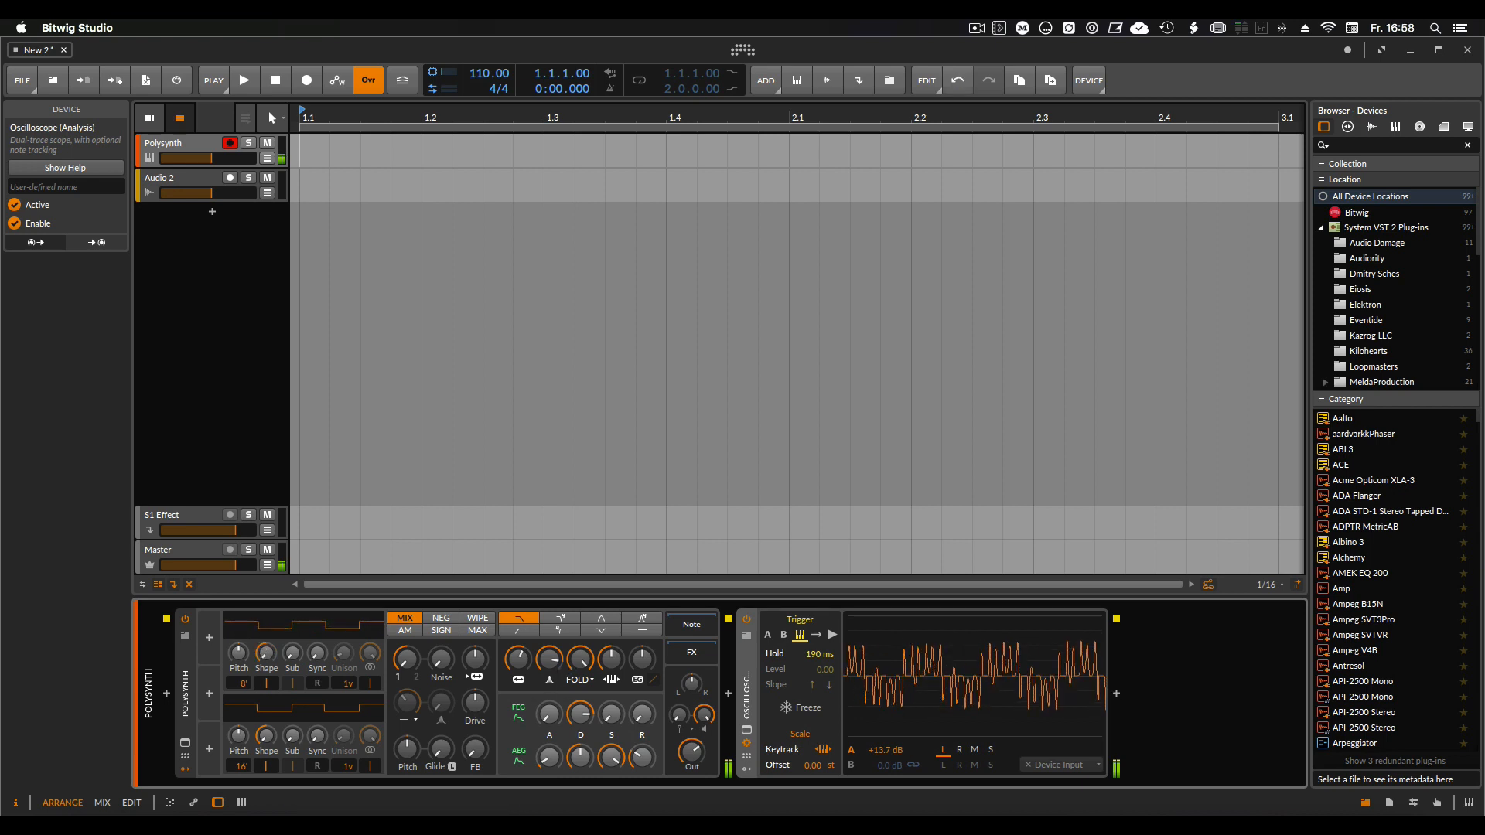
# Lower the filter resonance and sweep the FOLD shaping amount back down to its minimum.
pyautogui.moveTo(579, 658); pyautogui.dragTo(579, 659)
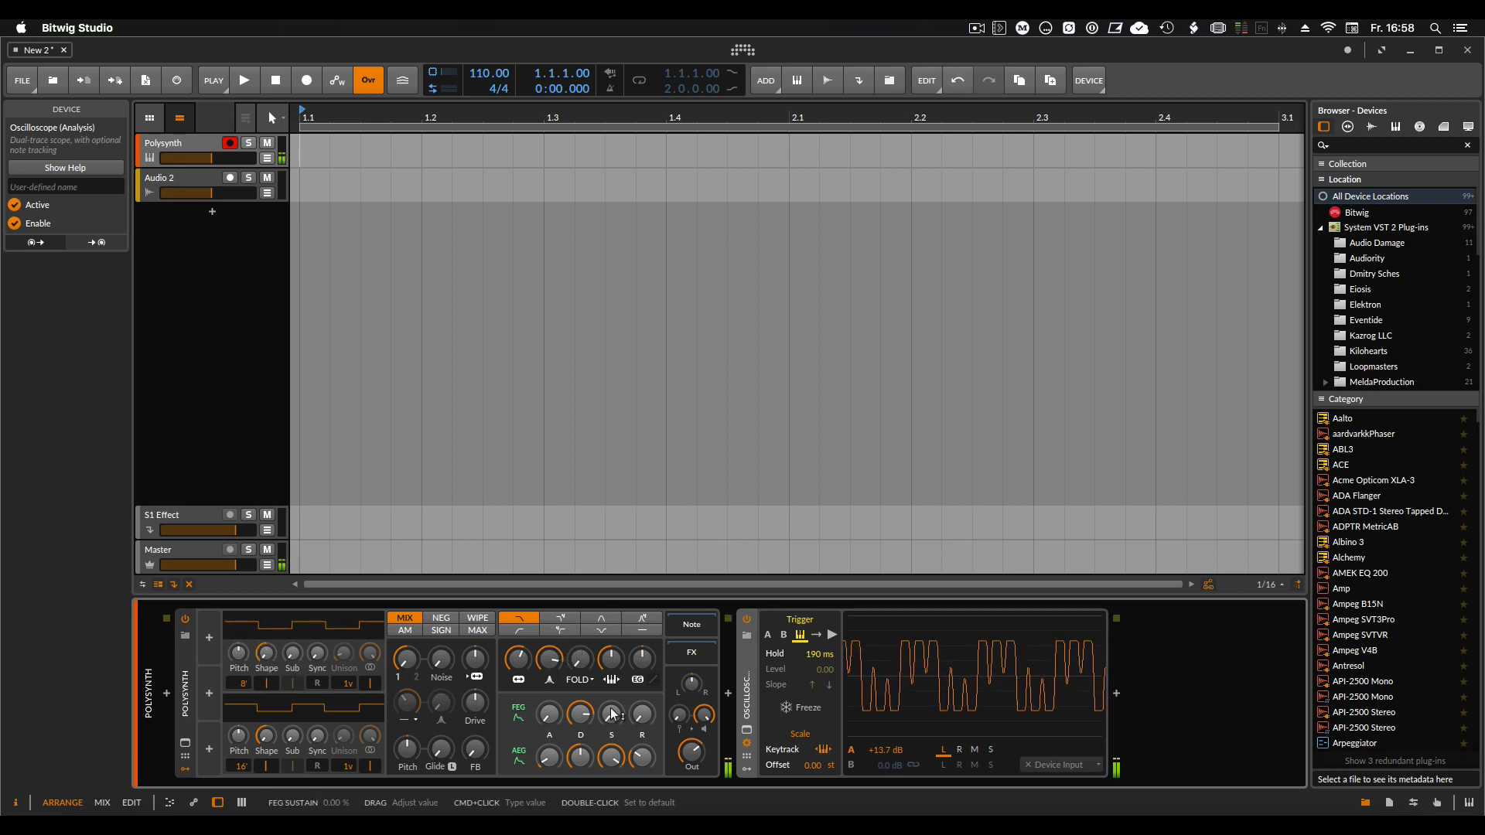
pyautogui.moveTo(549, 658); pyautogui.dragTo(579, 655)
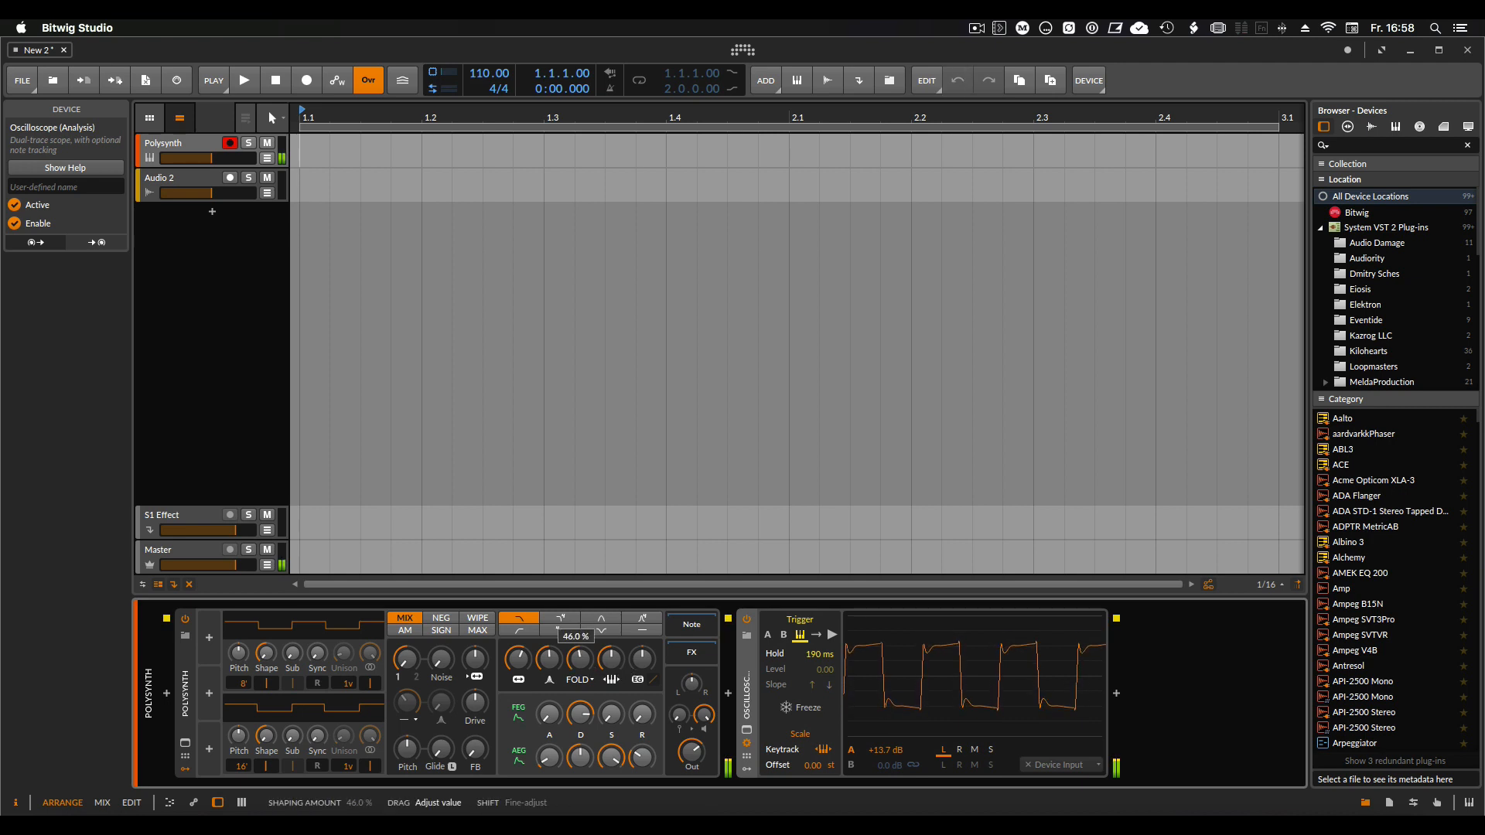
pyautogui.moveTo(579, 659); pyautogui.dragTo(579, 661)
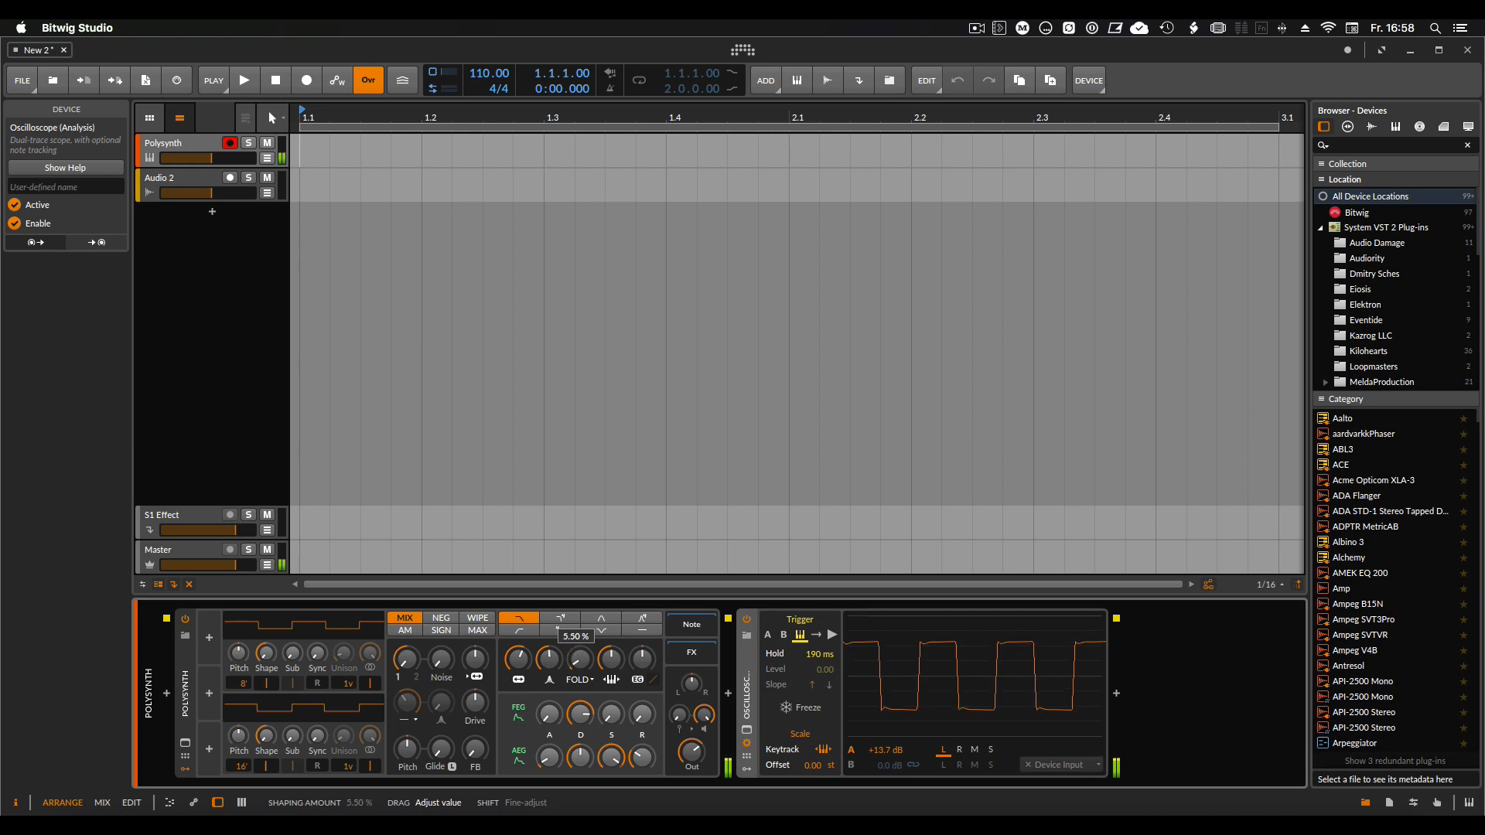
pyautogui.moveTo(579, 661); pyautogui.dragTo(580, 667)
# Switch the waveshaper mode to SINE and raise the shaping amount slightly.
pyautogui.click(580, 680)
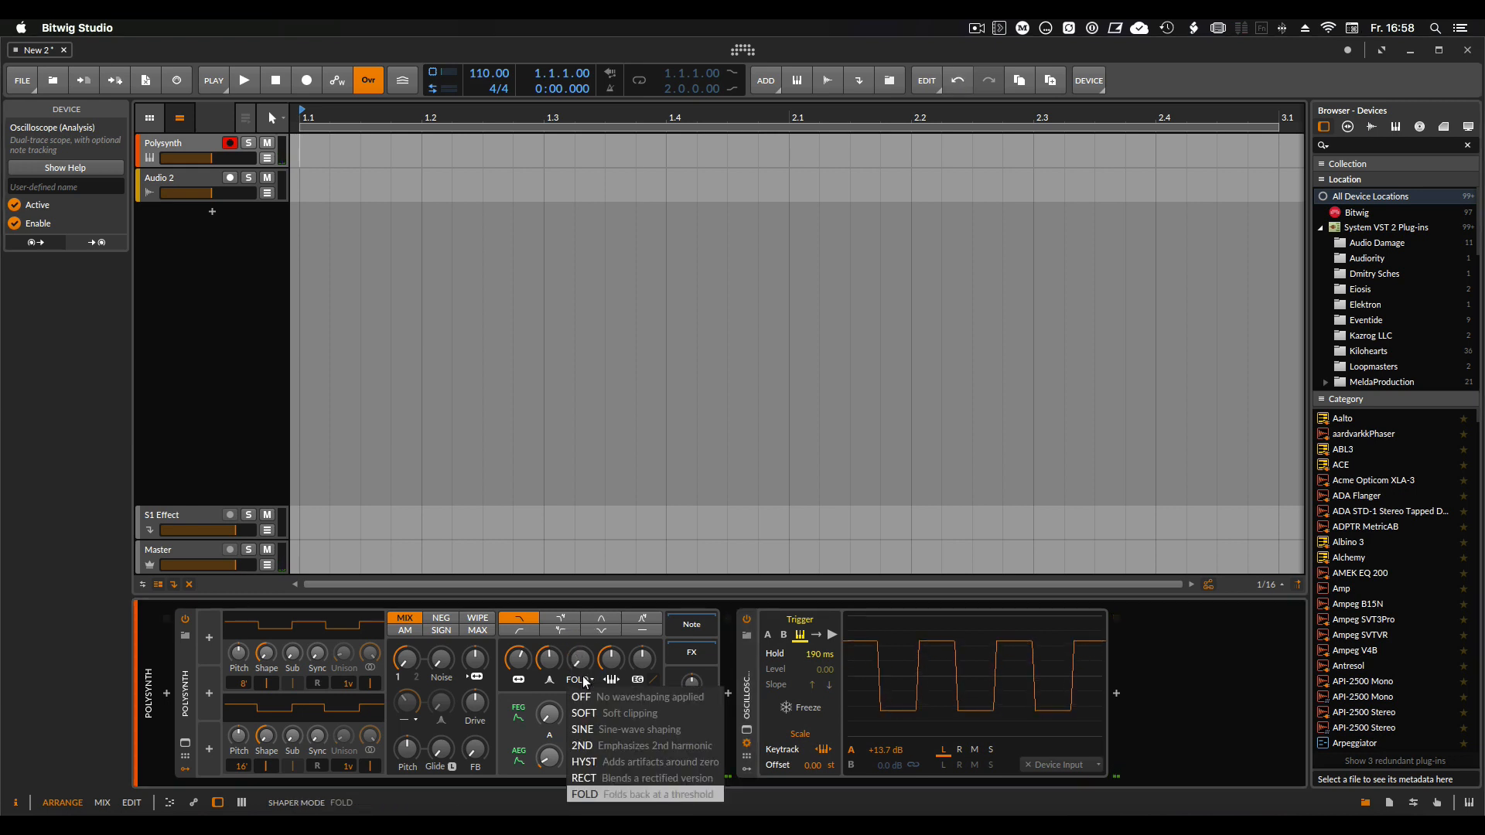
pyautogui.click(626, 733)
pyautogui.moveTo(579, 659)
pyautogui.mouseDown()
pyautogui.moveTo(579, 638)
pyautogui.moveTo(579, 676)
pyautogui.mouseUp()
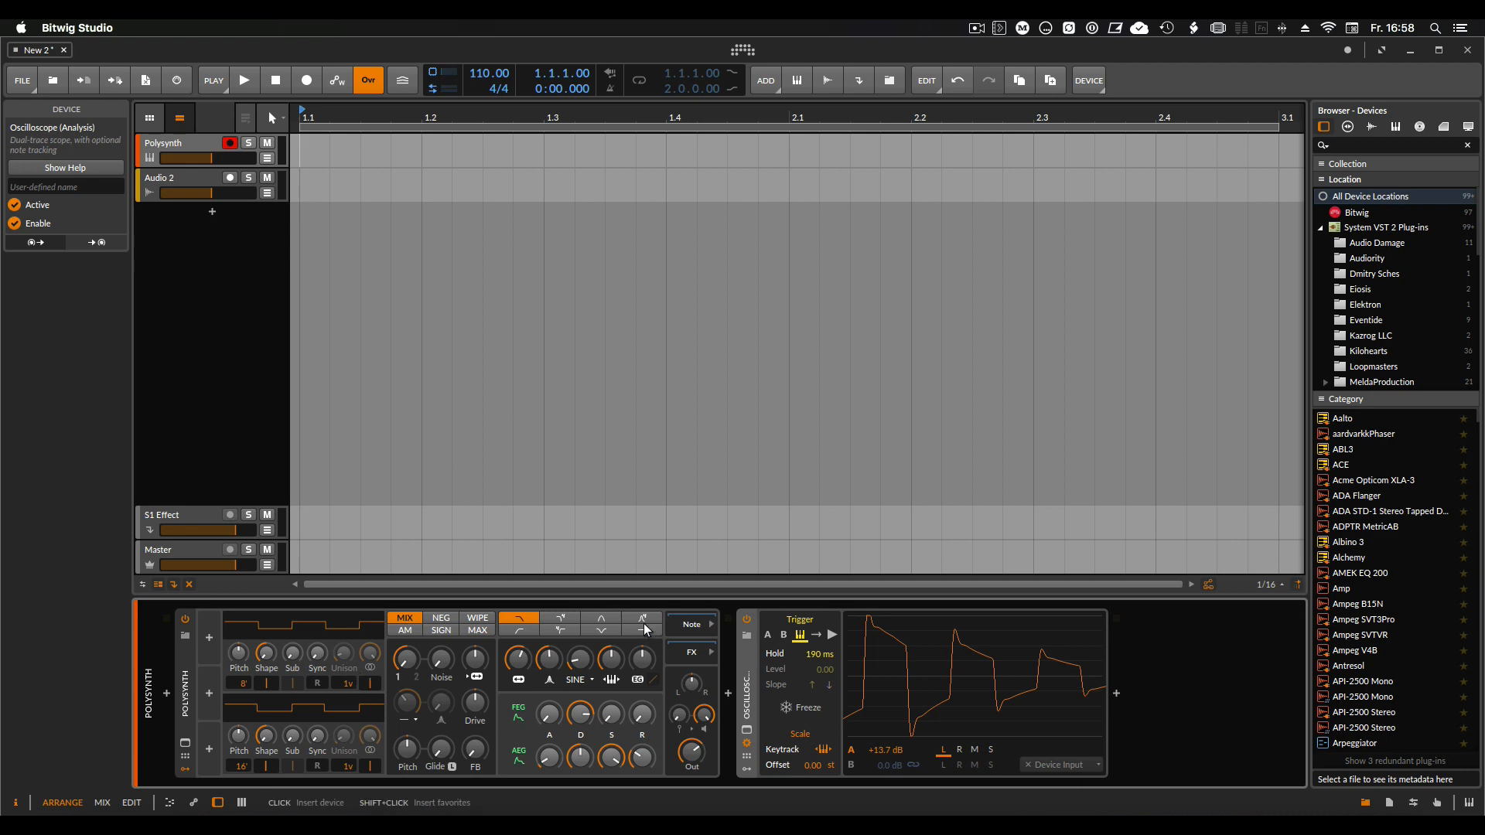
# Replace the Polysynth with Bitwig's FM-4 instrument ahead of the Oscilloscope.
pyautogui.click(187, 700)
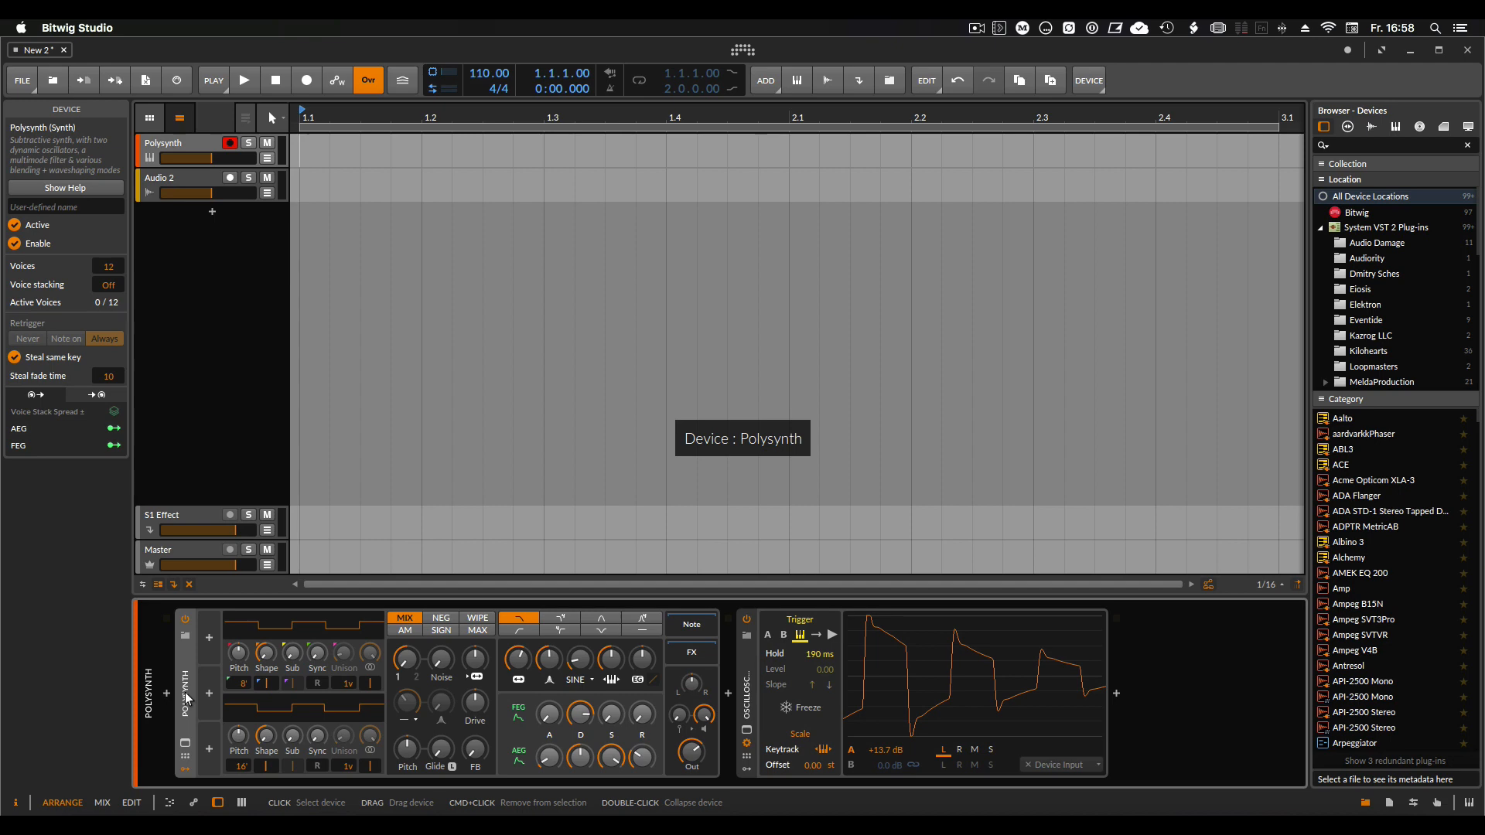
pyautogui.press('Delete')
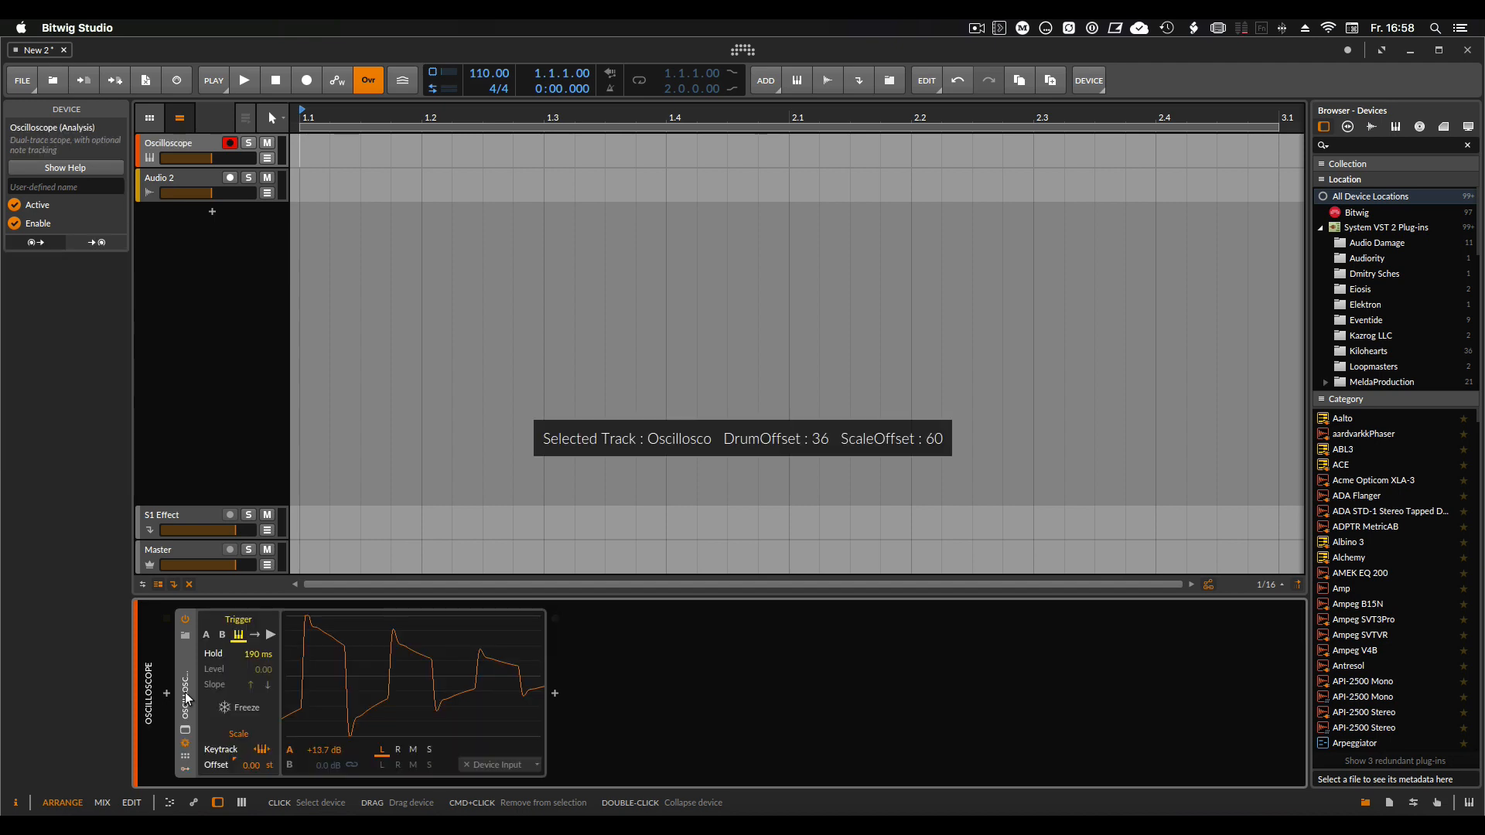
pyautogui.click(167, 696)
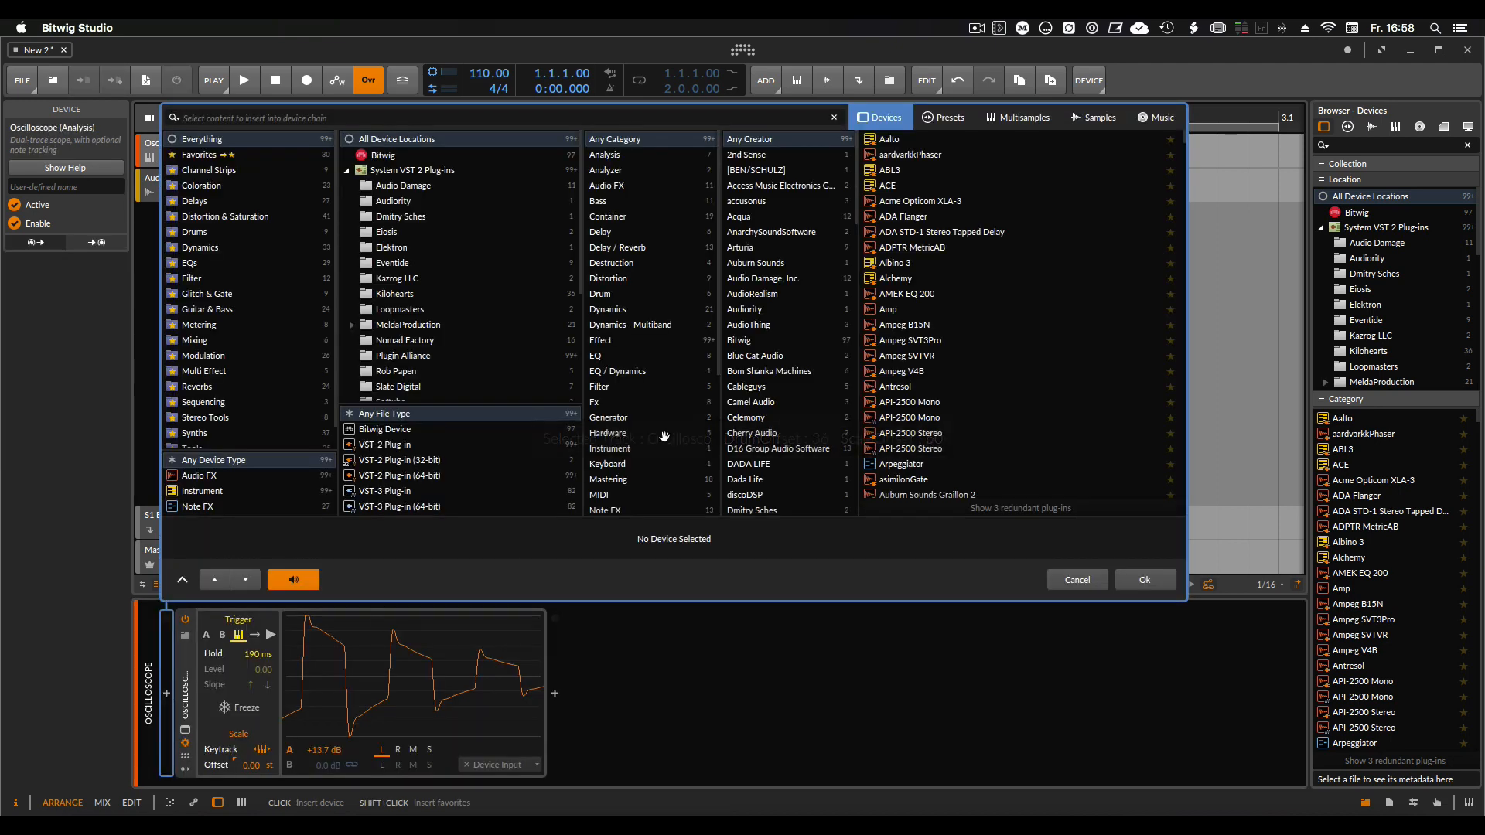
pyautogui.click(382, 154)
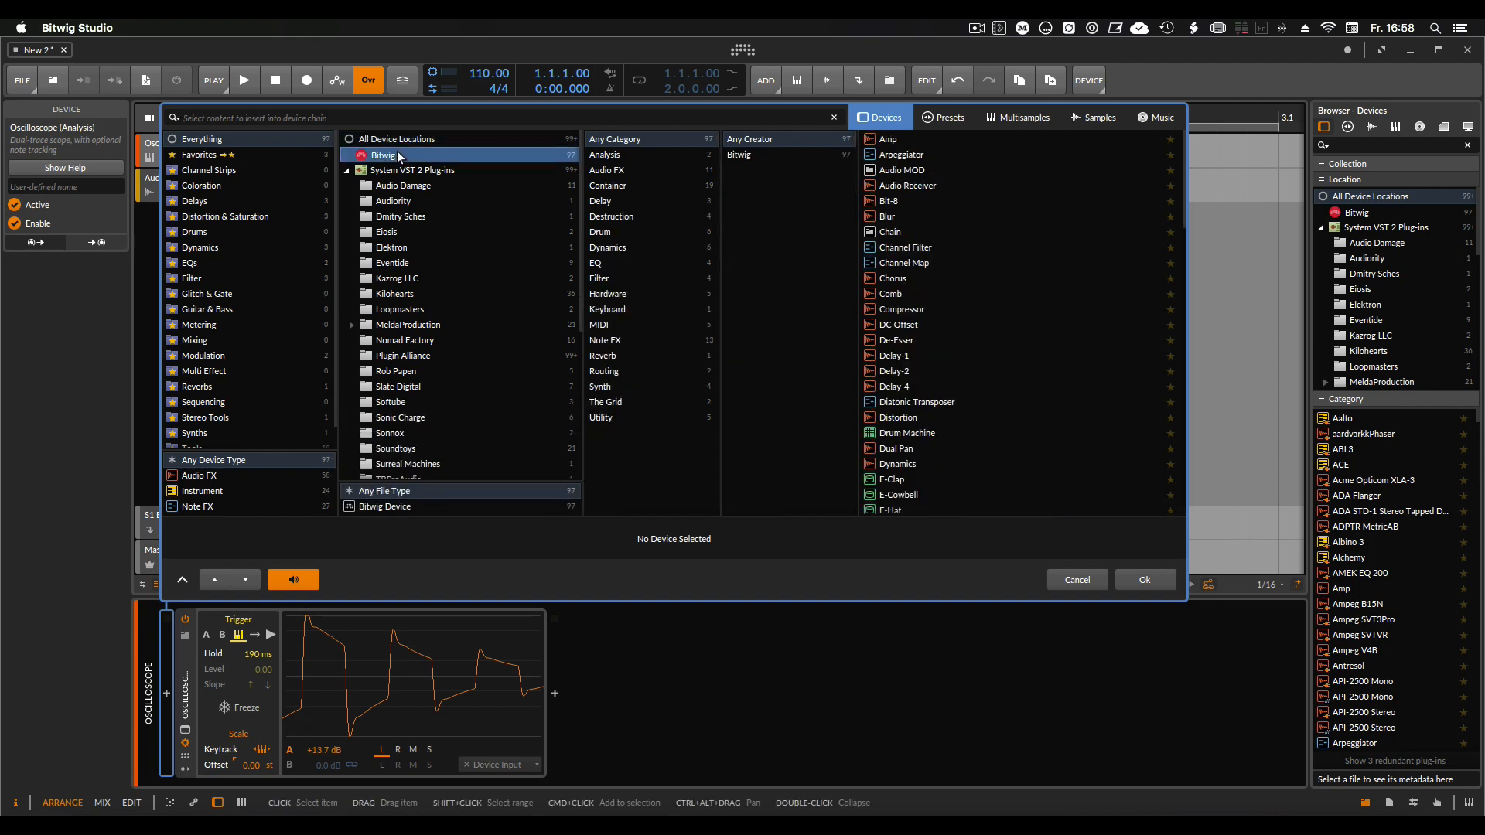
pyautogui.click(212, 491)
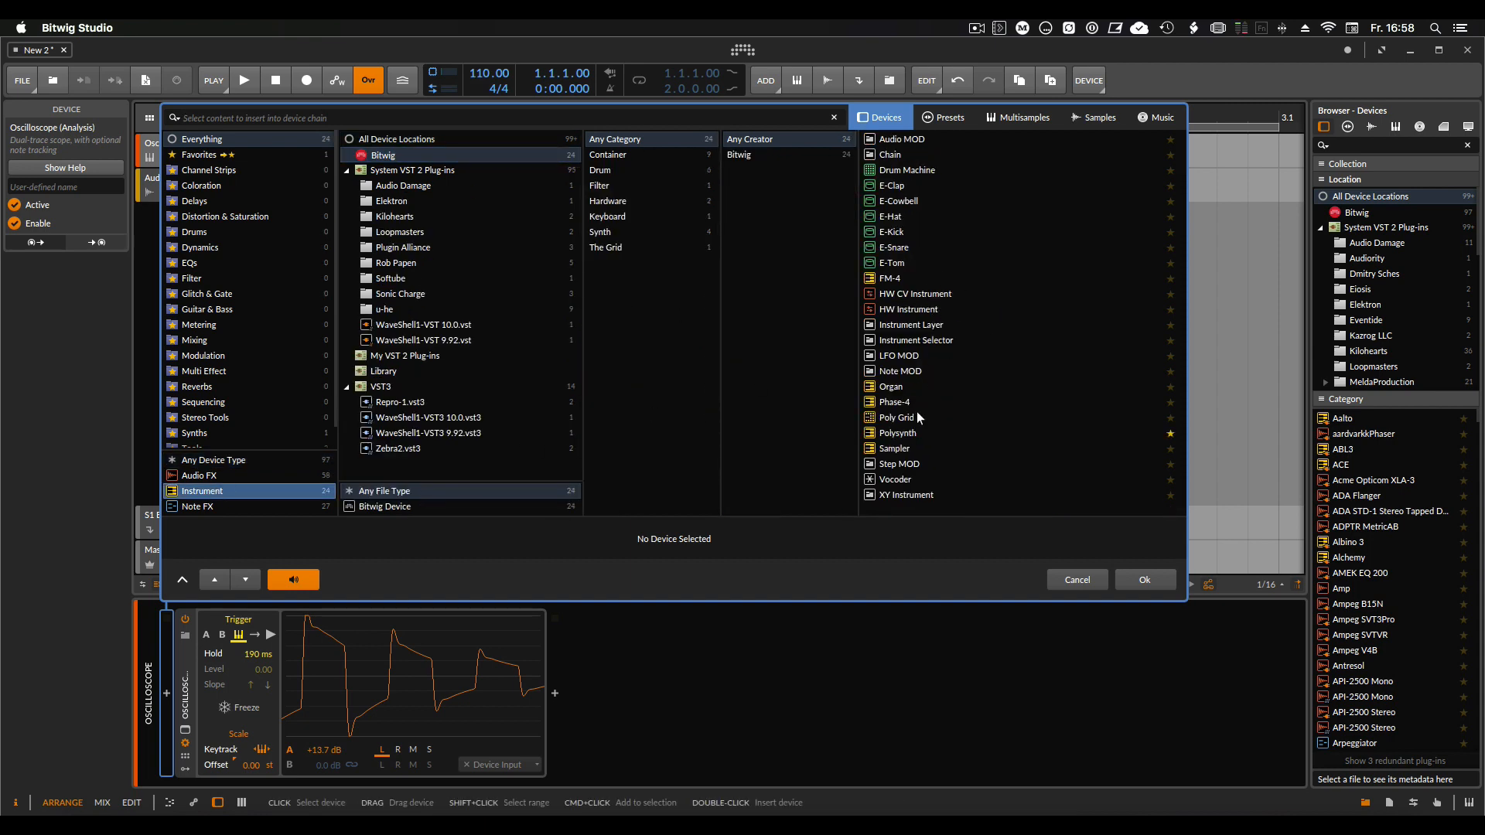
pyautogui.doubleClick(893, 280)
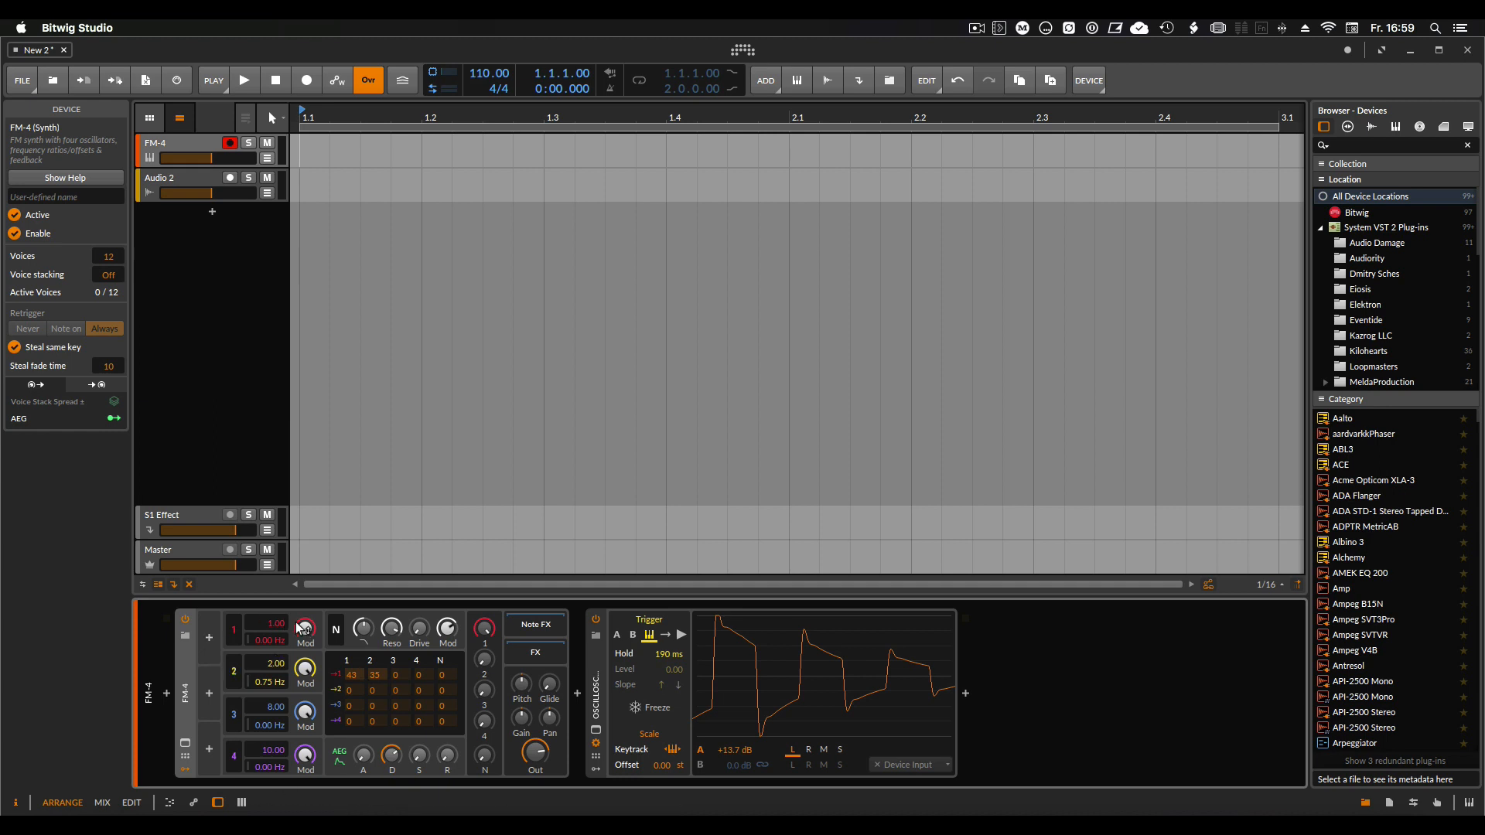
# Reset oscillator 1's modulation from oscillators 1 and 2 to 0, and set oscillator 2 to ratio 1.00 and offset 0.00 Hz.
pyautogui.doubleClick(353, 679)
pyautogui.doubleClick(375, 674)
pyautogui.doubleClick(276, 670)
pyautogui.doubleClick(270, 681)
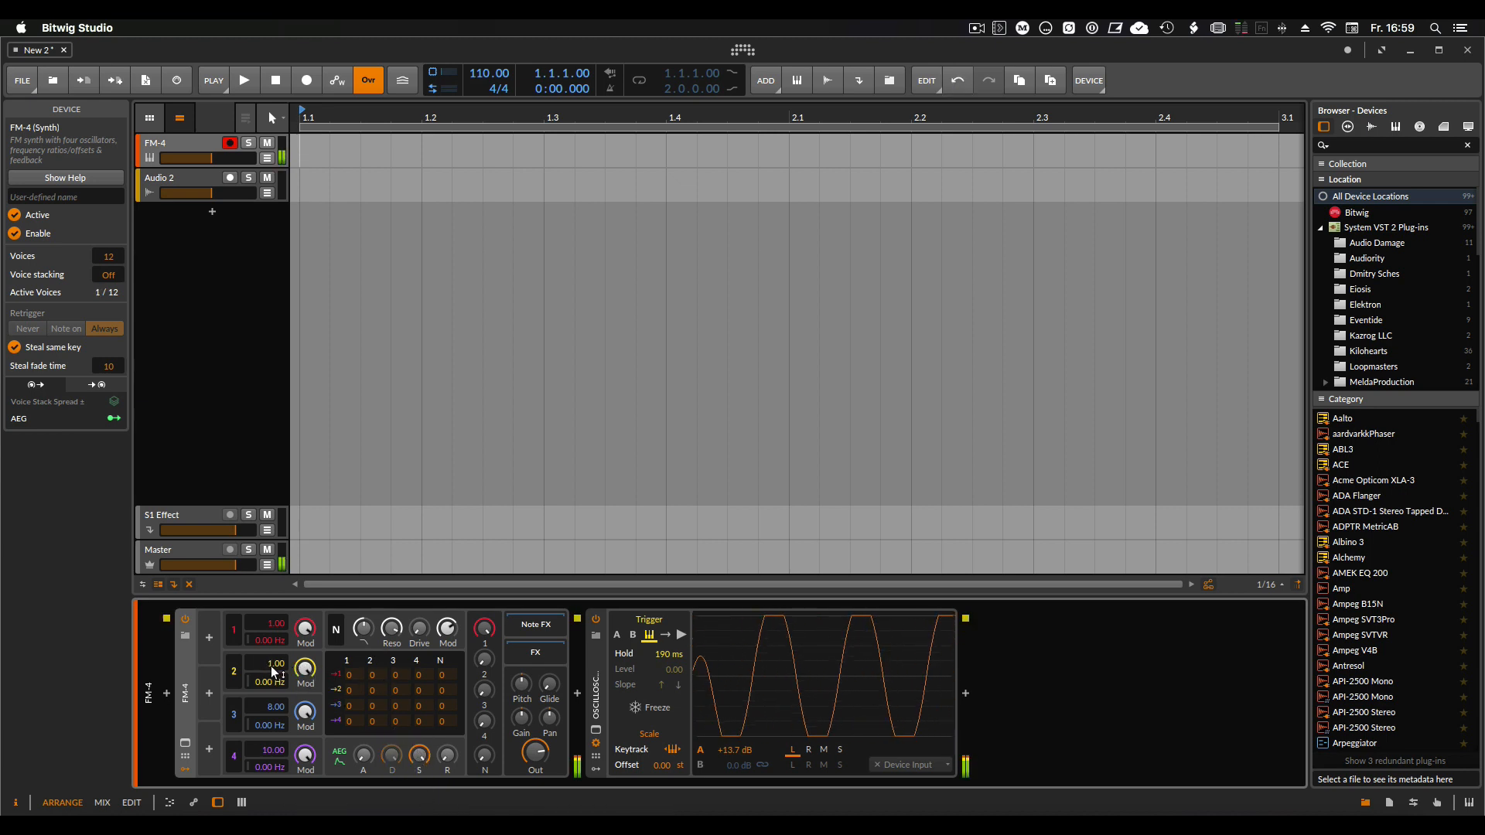
pyautogui.moveTo(367, 674); pyautogui.dragTo(410, 693)
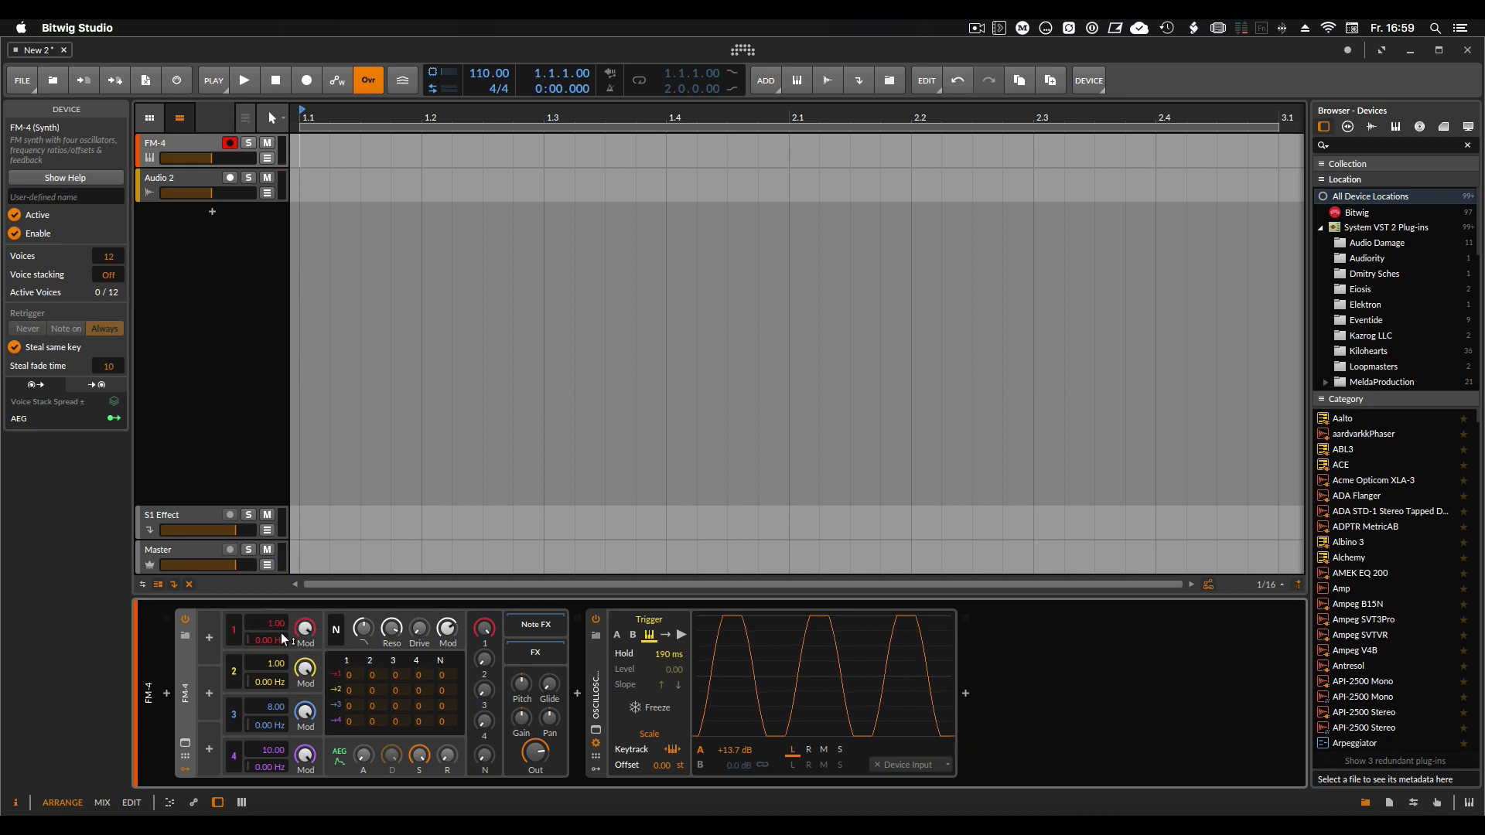
# Modulate oscillator 1 by 108 from itself and 111 from oscillator 2, with oscillator 2's ratio set to 0.00.
pyautogui.moveTo(351, 676); pyautogui.dragTo(380, 613)
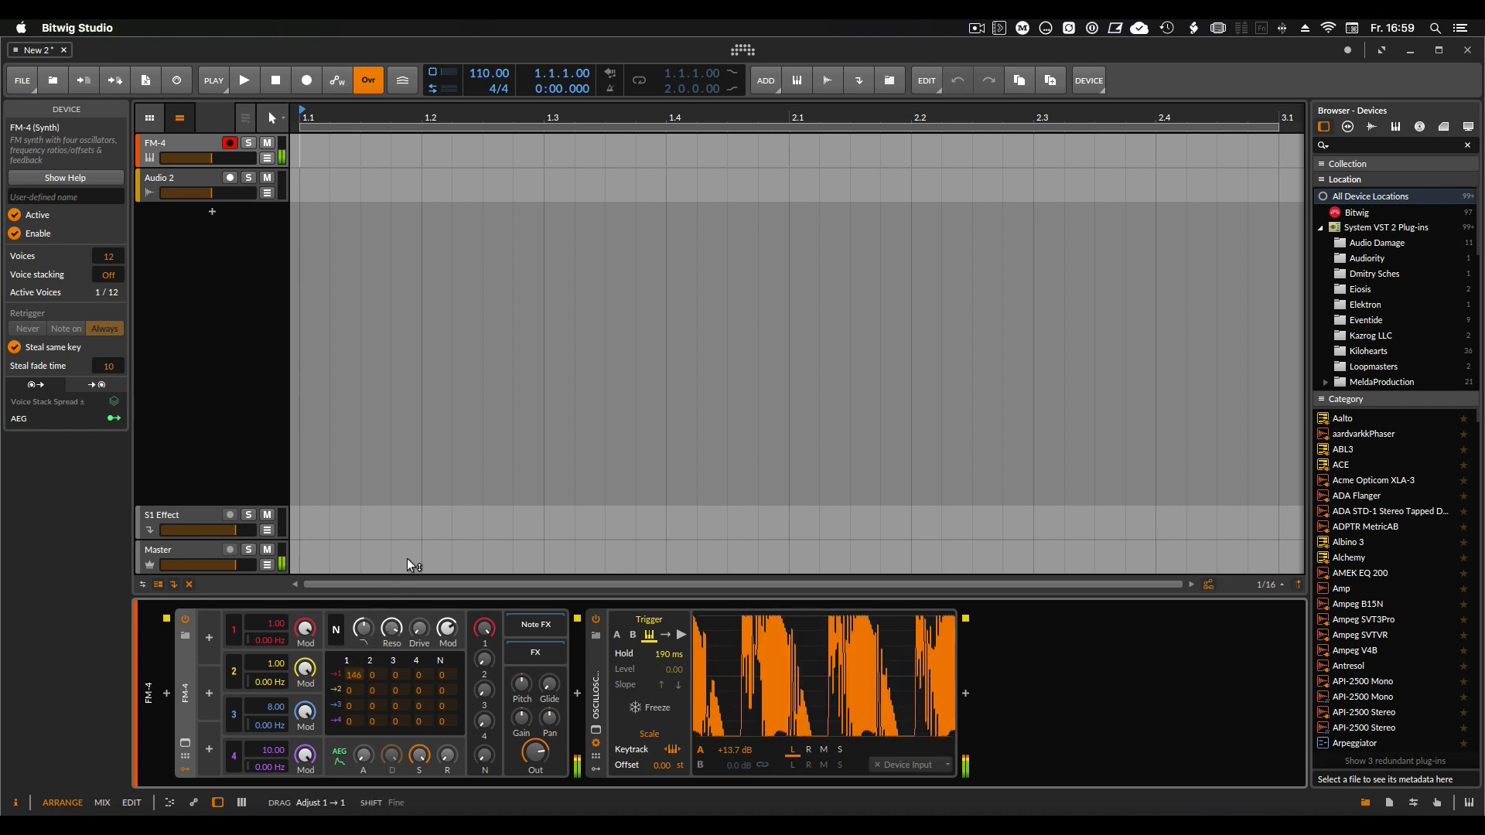
pyautogui.moveTo(411, 545); pyautogui.dragTo(407, 593)
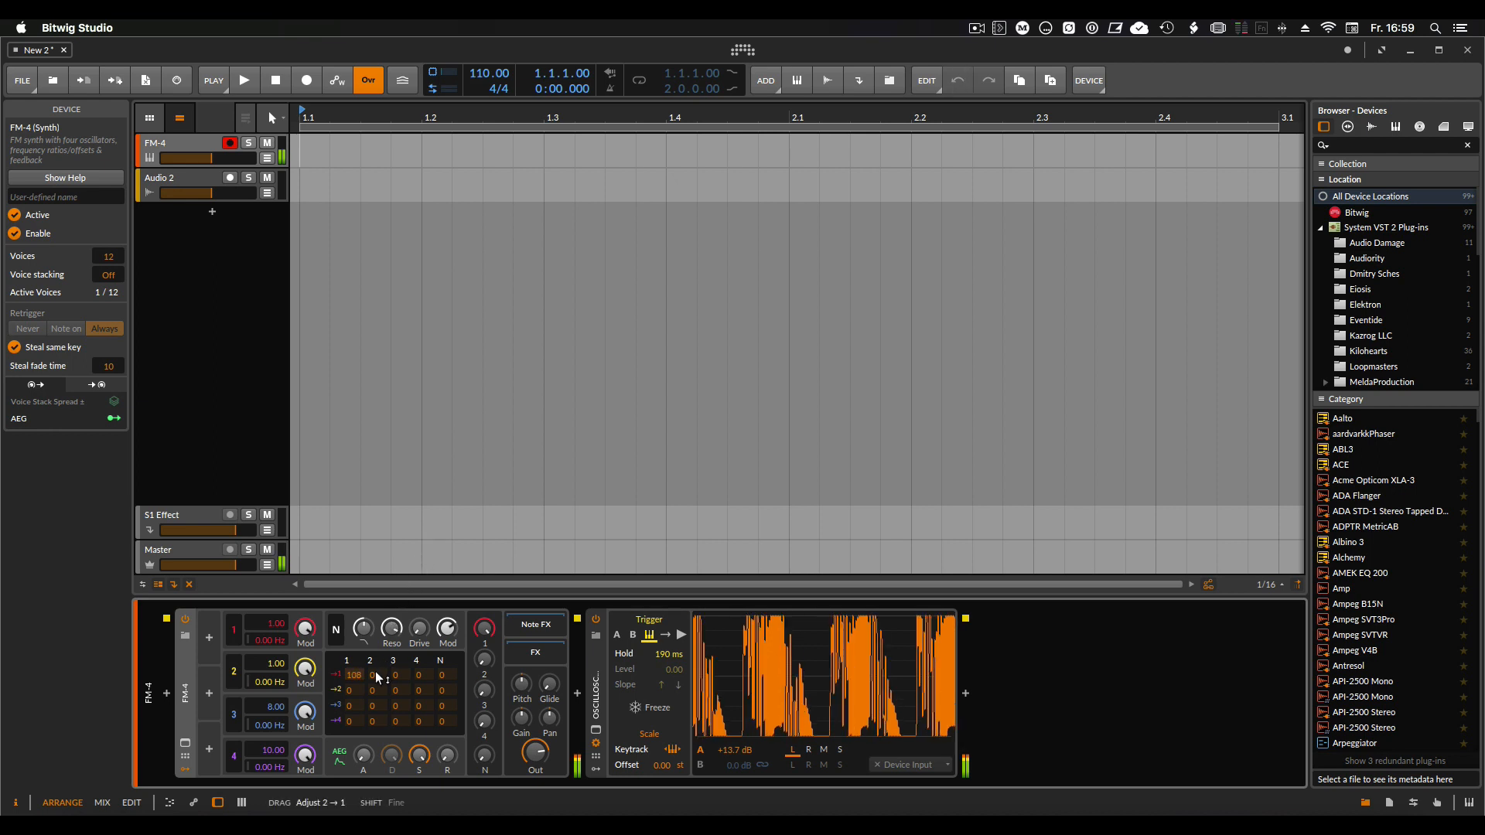
pyautogui.moveTo(374, 673); pyautogui.dragTo(401, 592)
pyautogui.moveTo(369, 672)
pyautogui.mouseDown()
pyautogui.moveTo(392, 634)
pyautogui.moveTo(381, 649)
pyautogui.mouseUp()
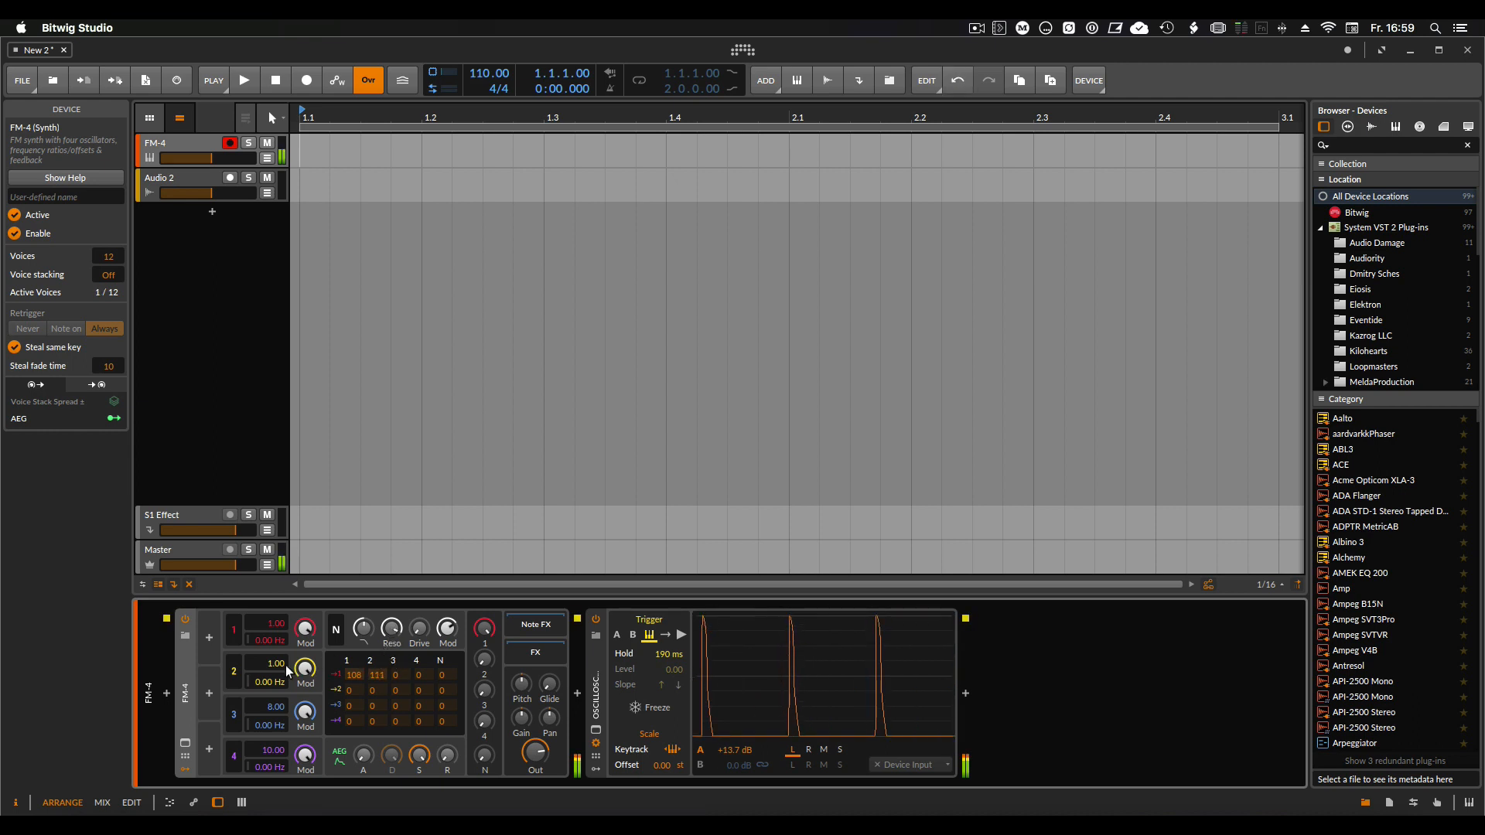
pyautogui.moveTo(272, 670)
pyautogui.mouseDown()
pyautogui.moveTo(272, 630)
pyautogui.moveTo(272, 670)
pyautogui.mouseUp()
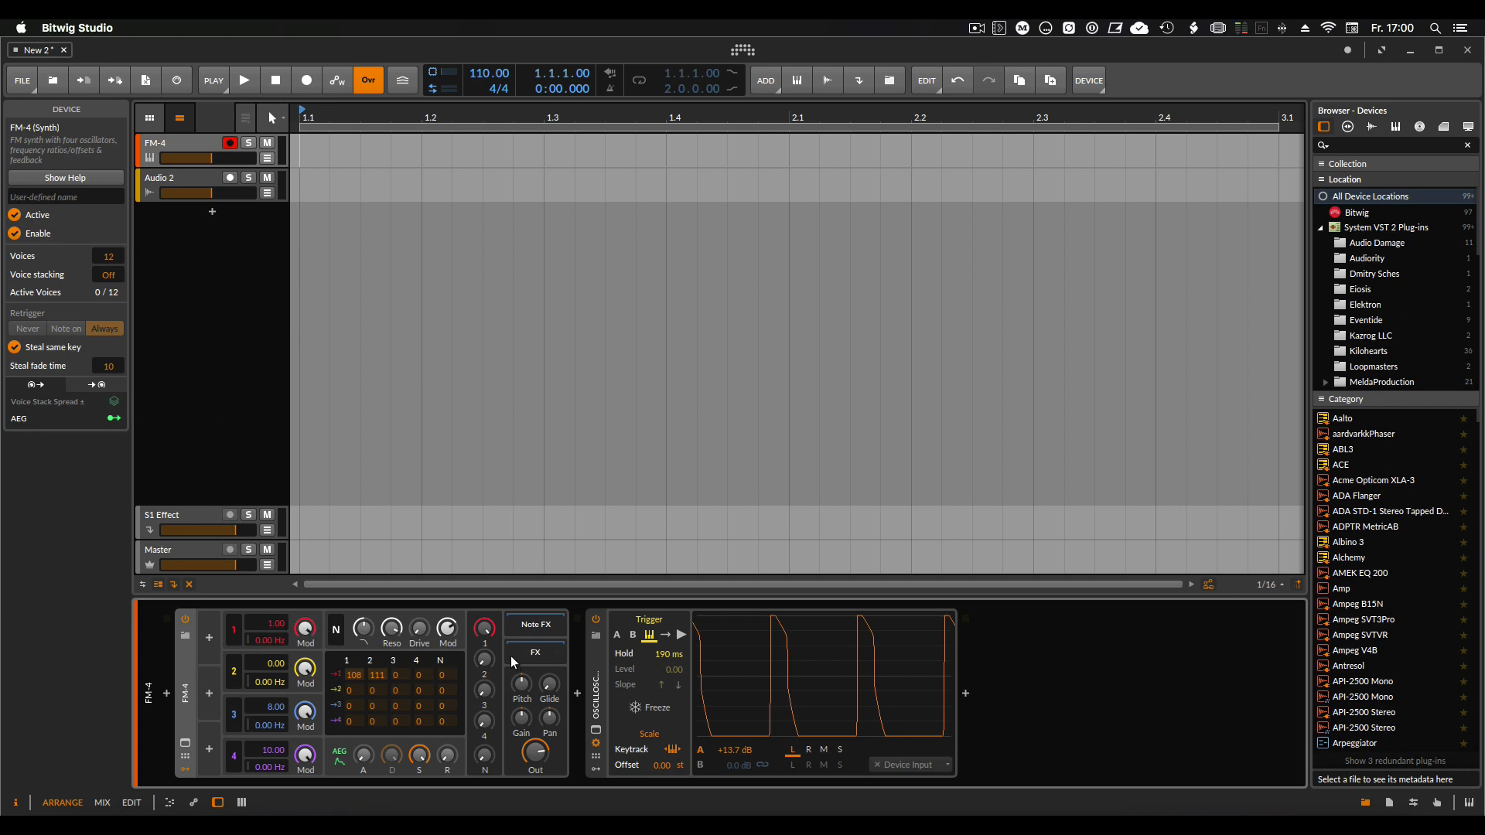
# Insert Bitwig's Filter device between the FM-4 and the Oscilloscope and lower its cutoff slightly.
pyautogui.click(577, 695)
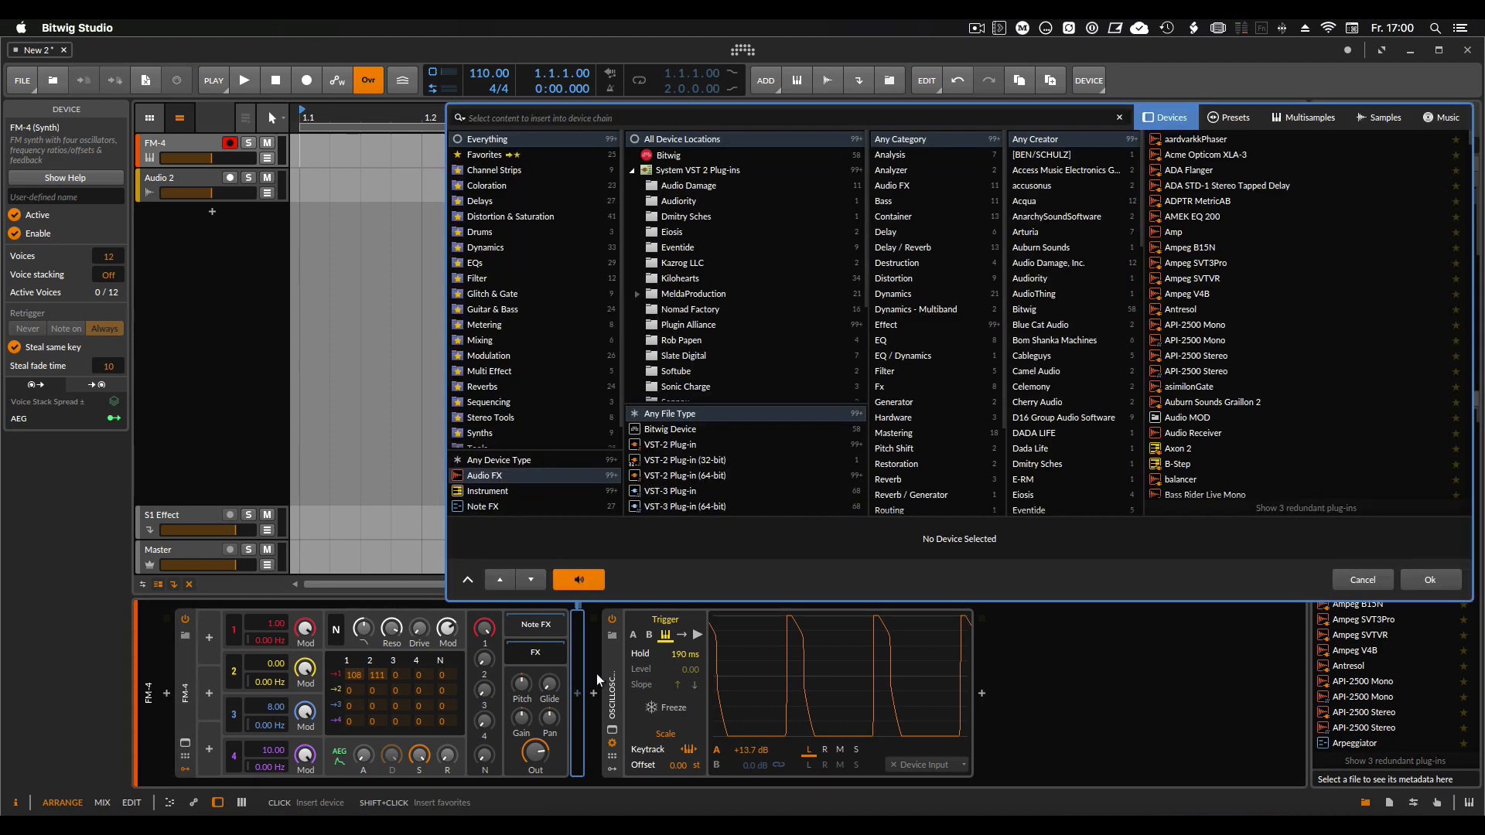
pyautogui.click(671, 155)
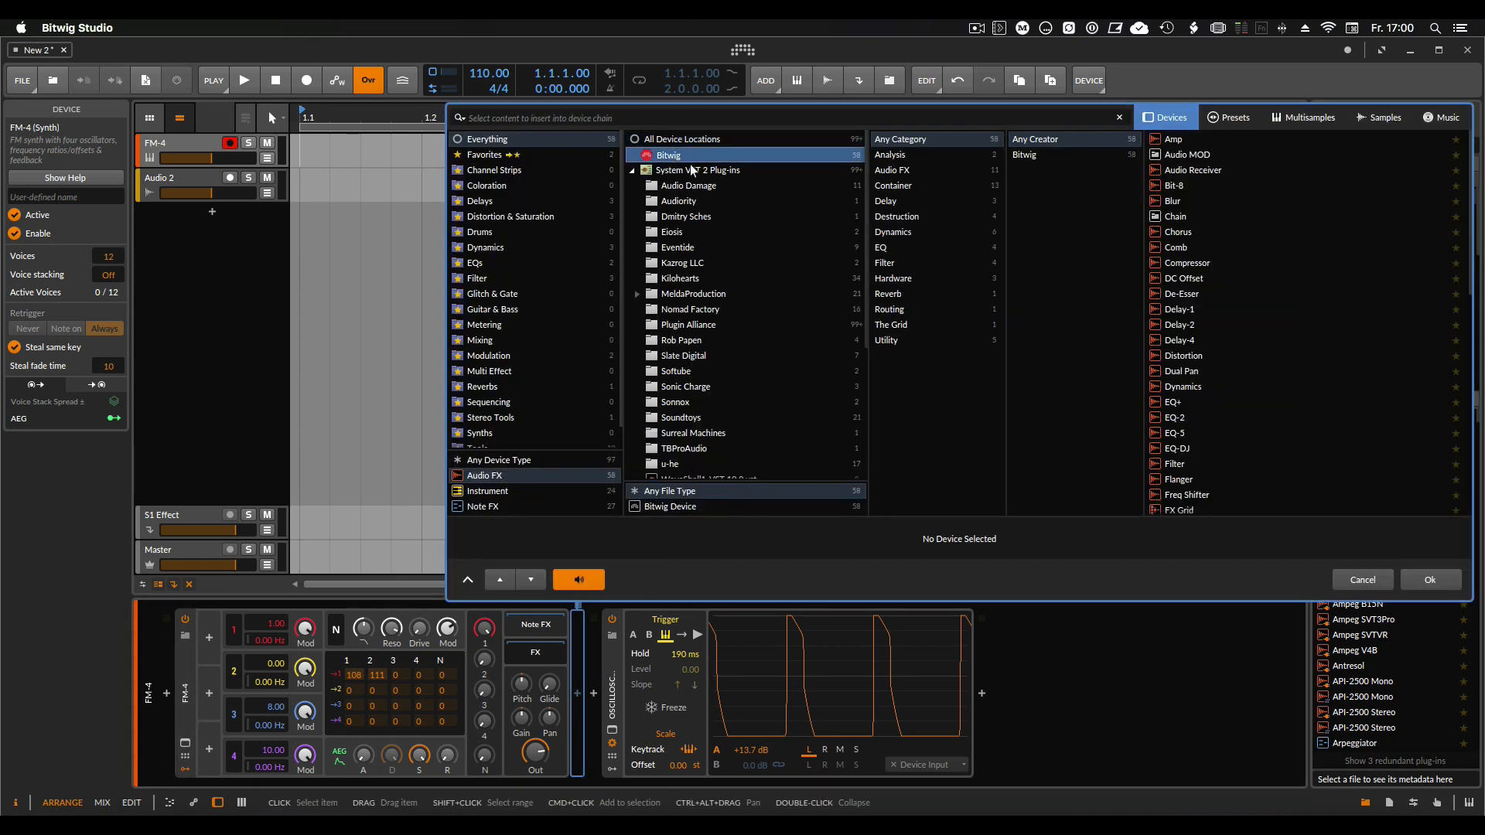
pyautogui.click(897, 263)
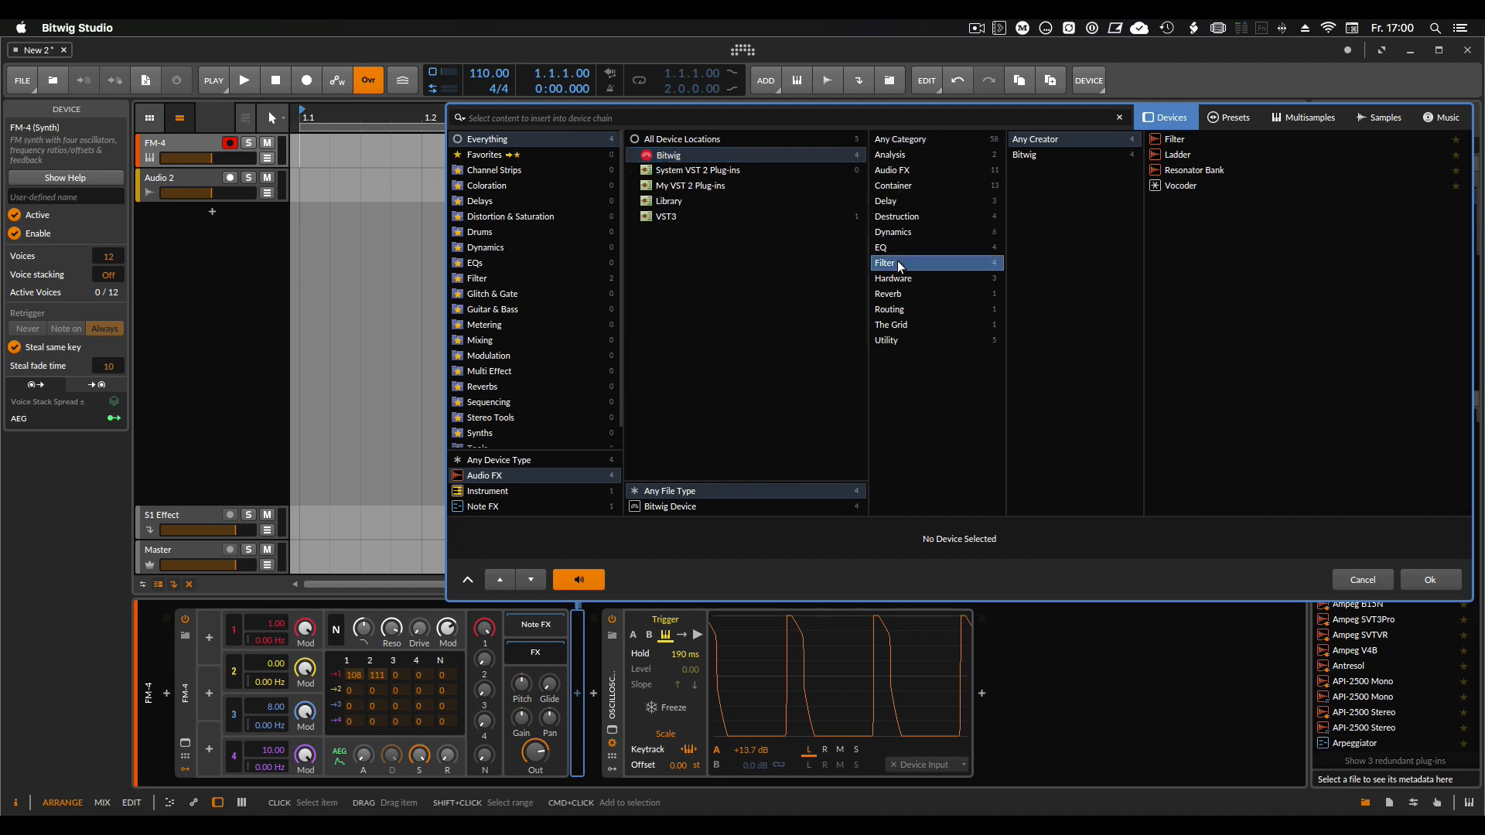
pyautogui.doubleClick(1175, 141)
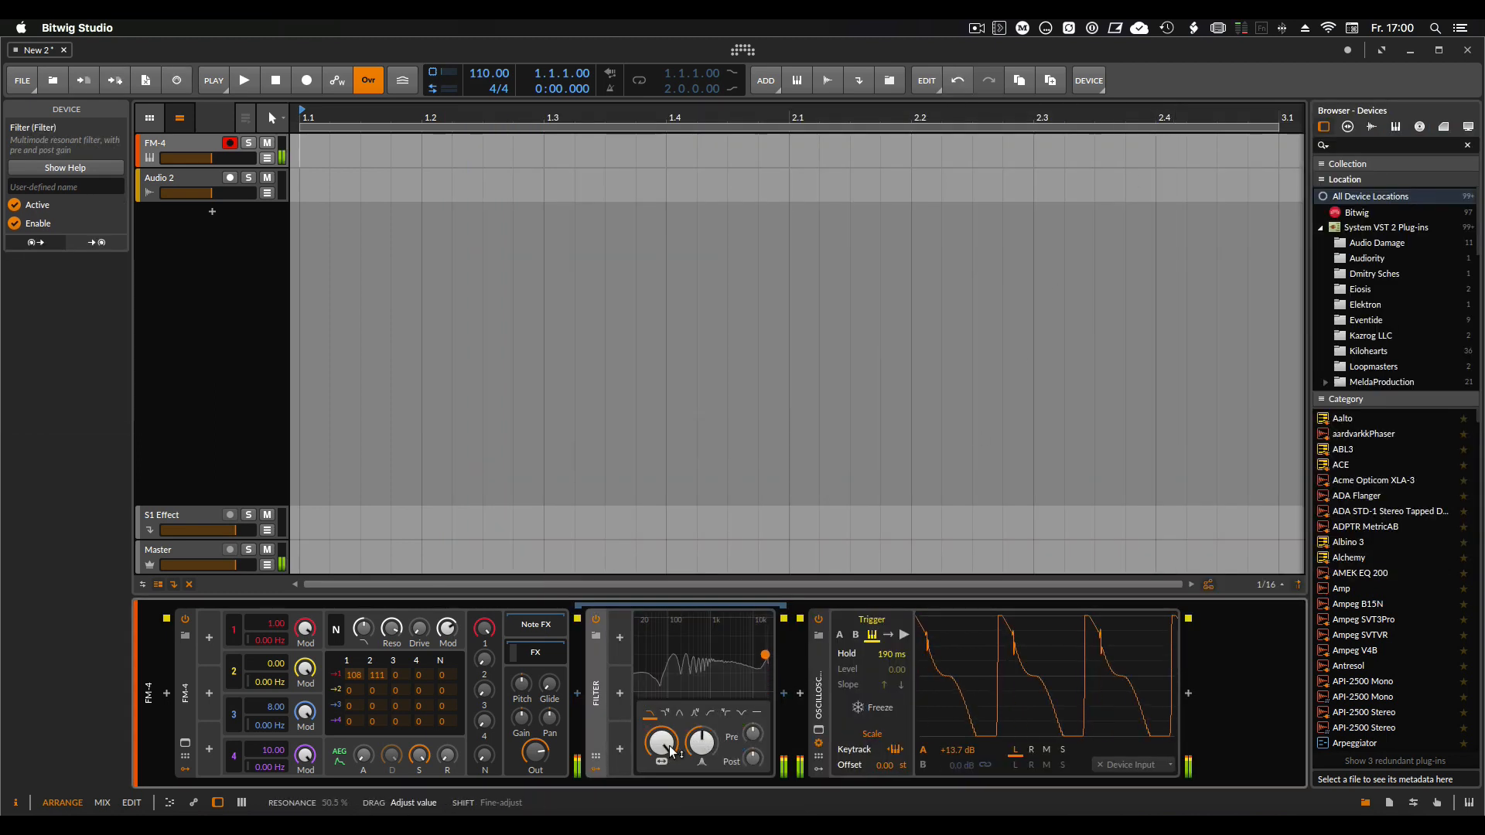
pyautogui.moveTo(670, 751)
pyautogui.mouseDown()
pyautogui.moveTo(670, 789)
pyautogui.moveTo(670, 746)
pyautogui.mouseUp()
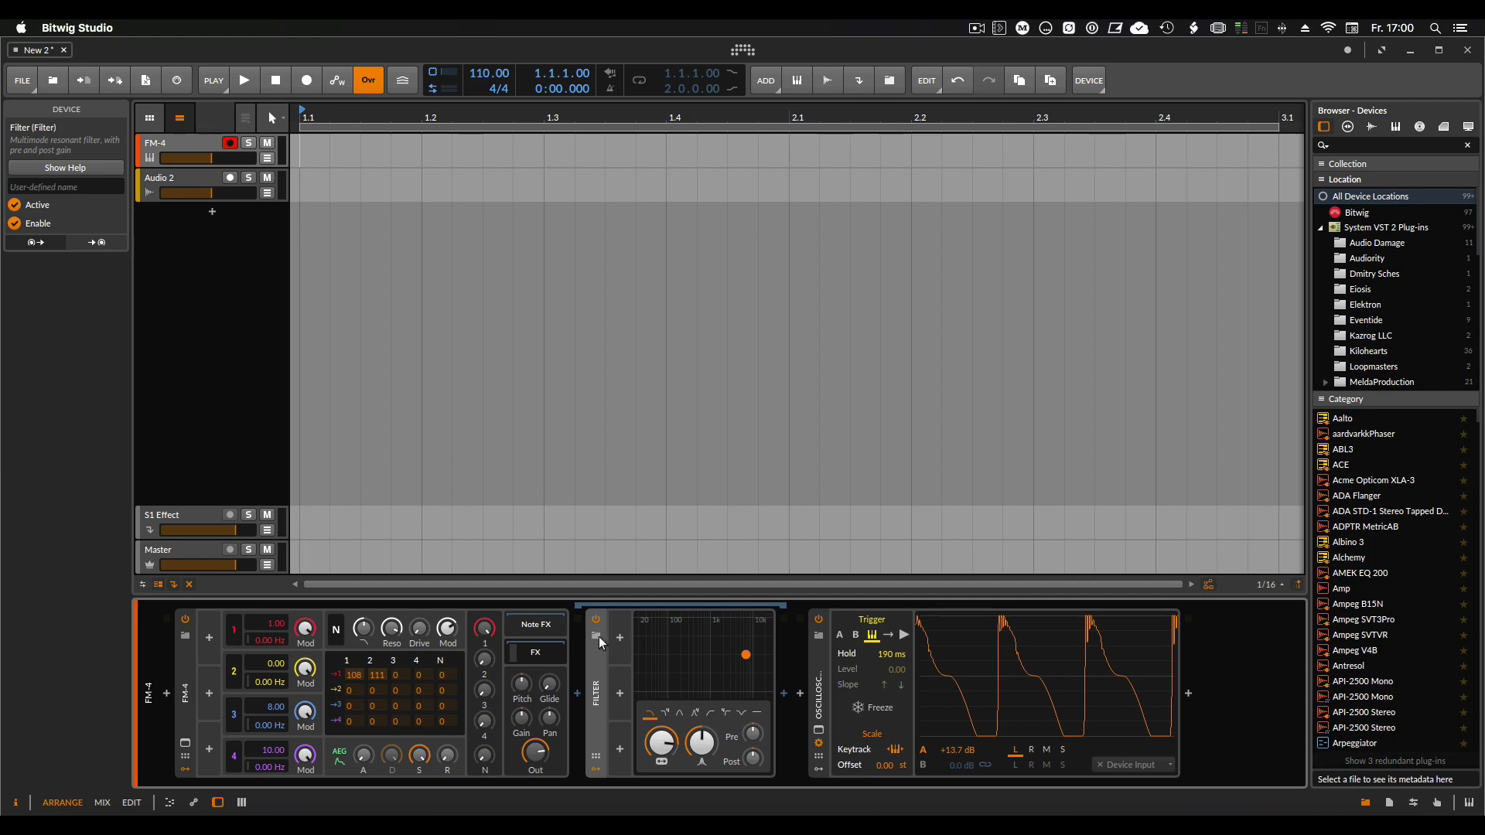
# Remove the FM-4 and Filter, and insert Bitwig's Organ instrument ahead of the Oscilloscope.
pyautogui.click(187, 694)
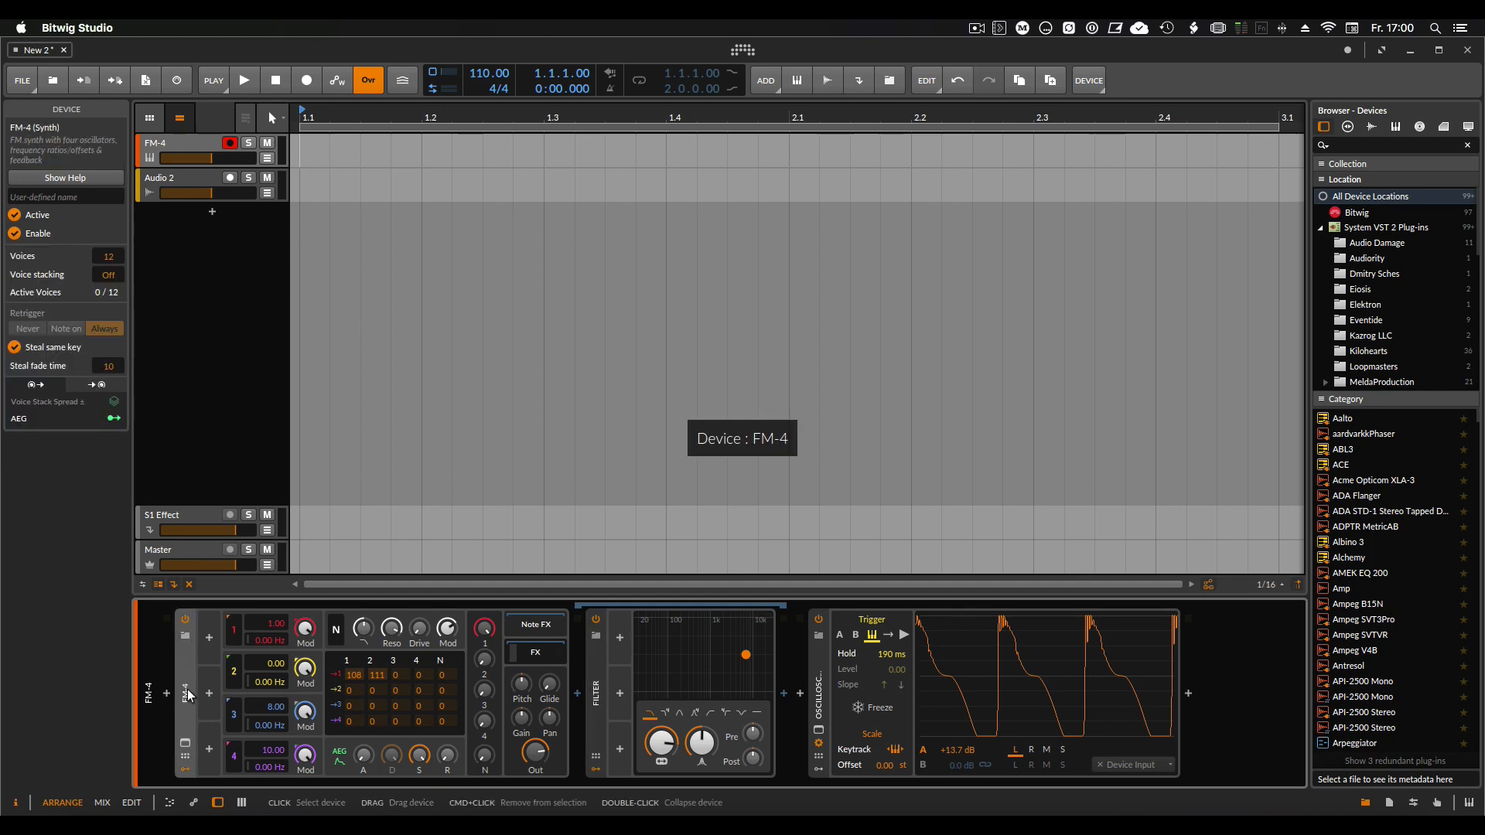
pyautogui.press('Delete')
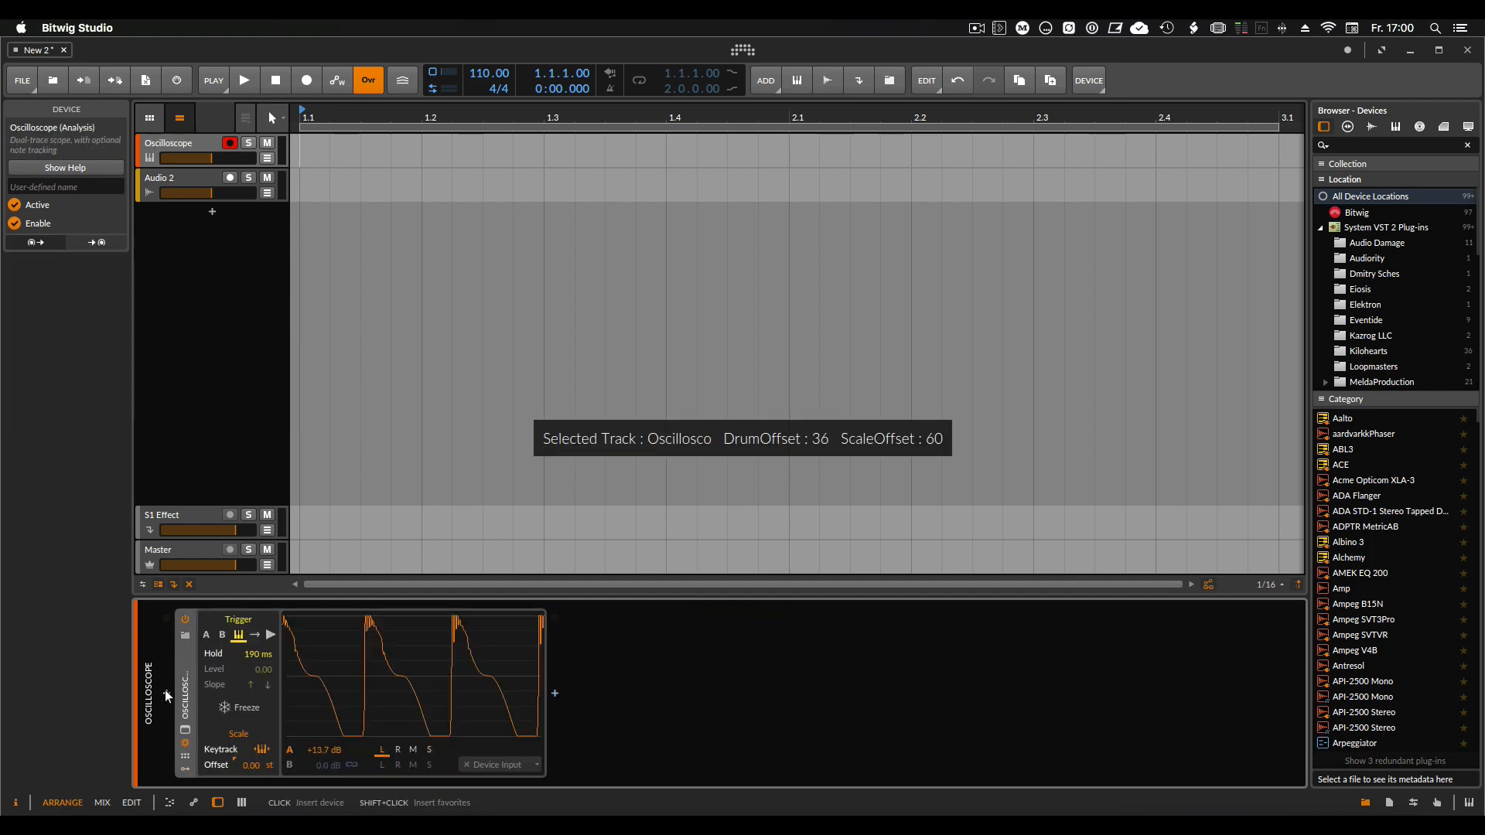
pyautogui.click(165, 693)
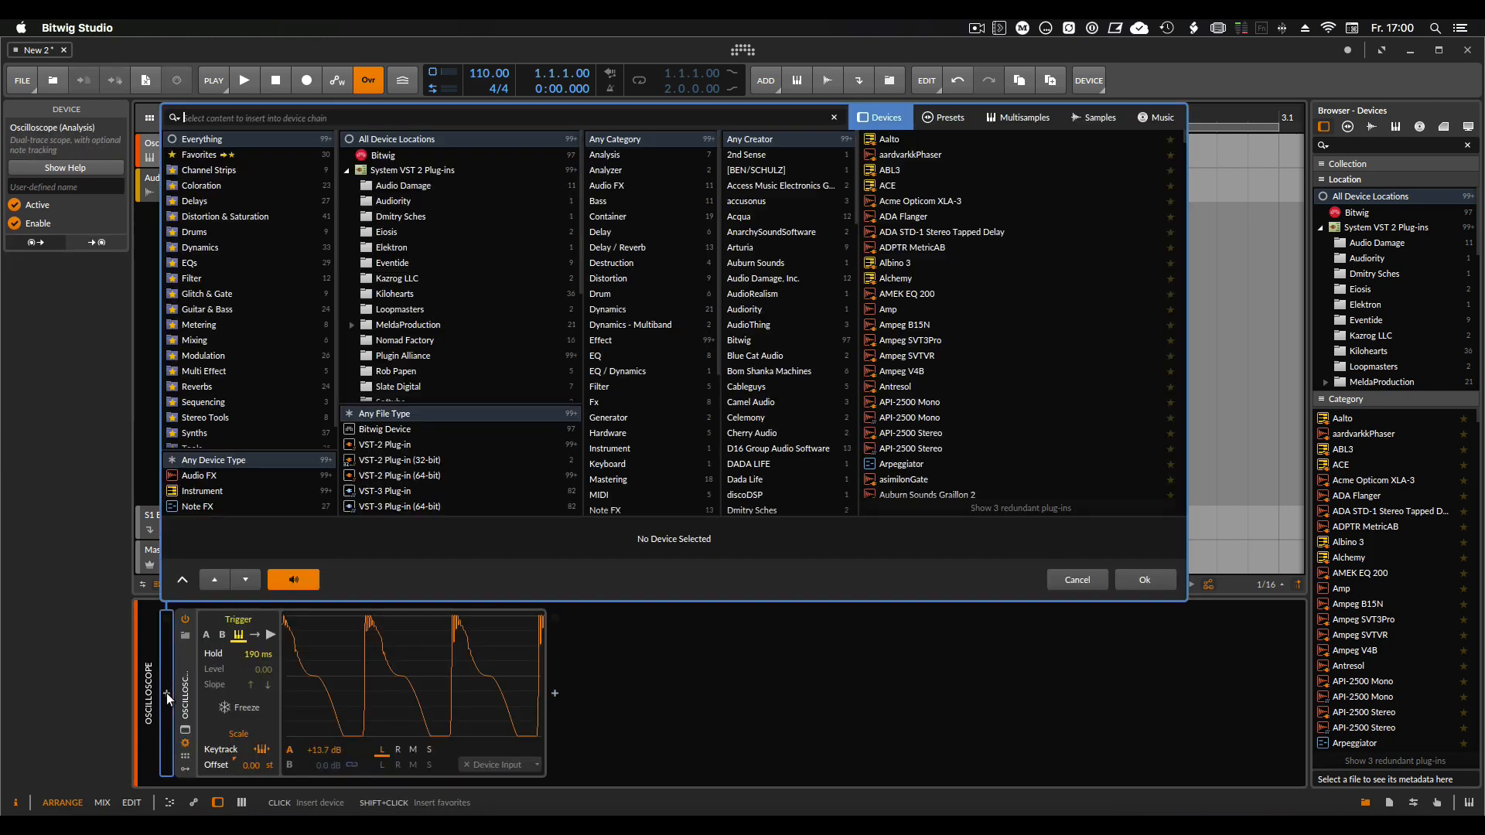
pyautogui.click(394, 155)
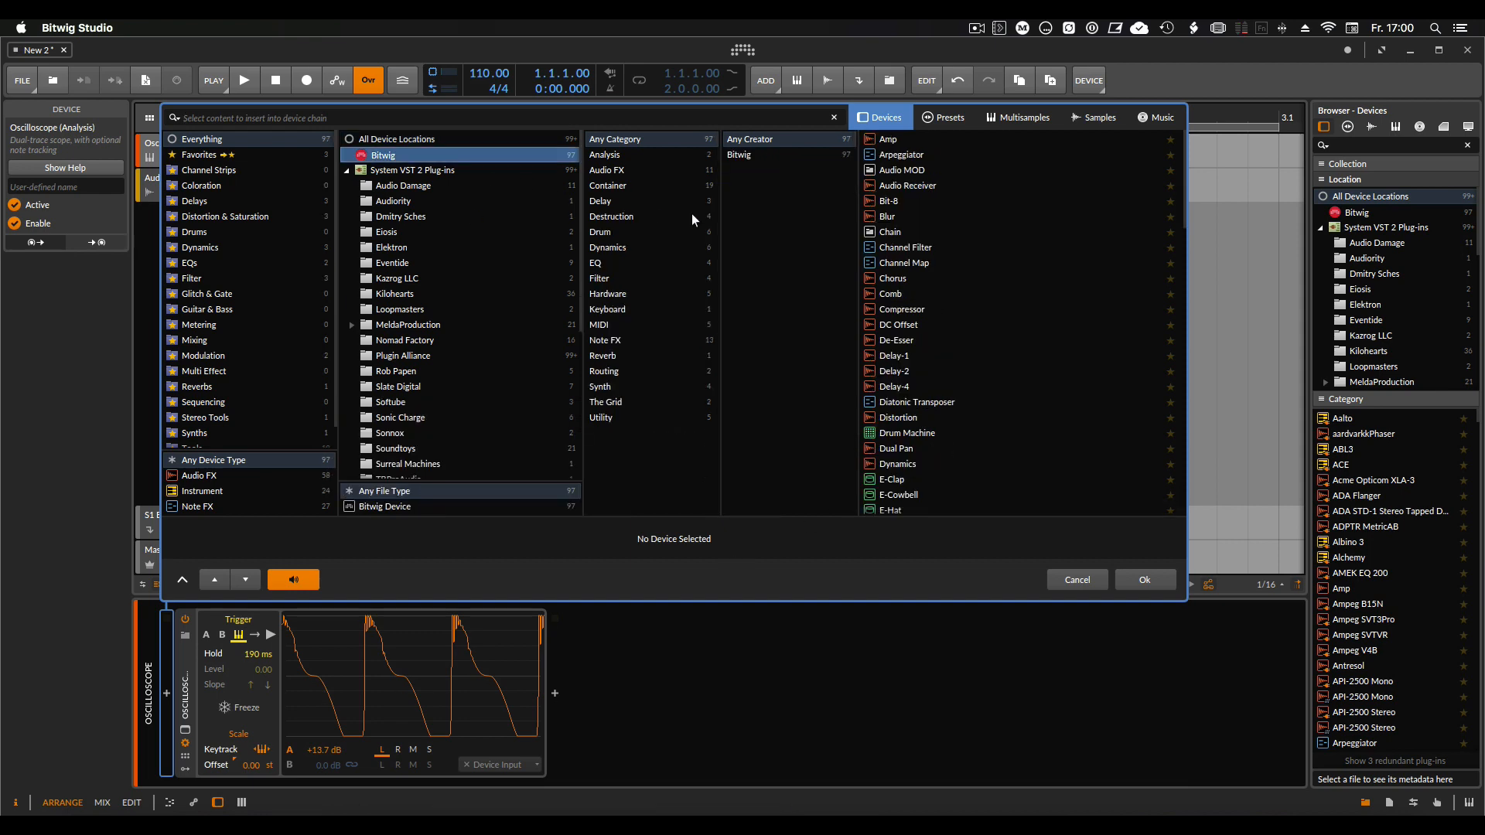
pyautogui.click(246, 489)
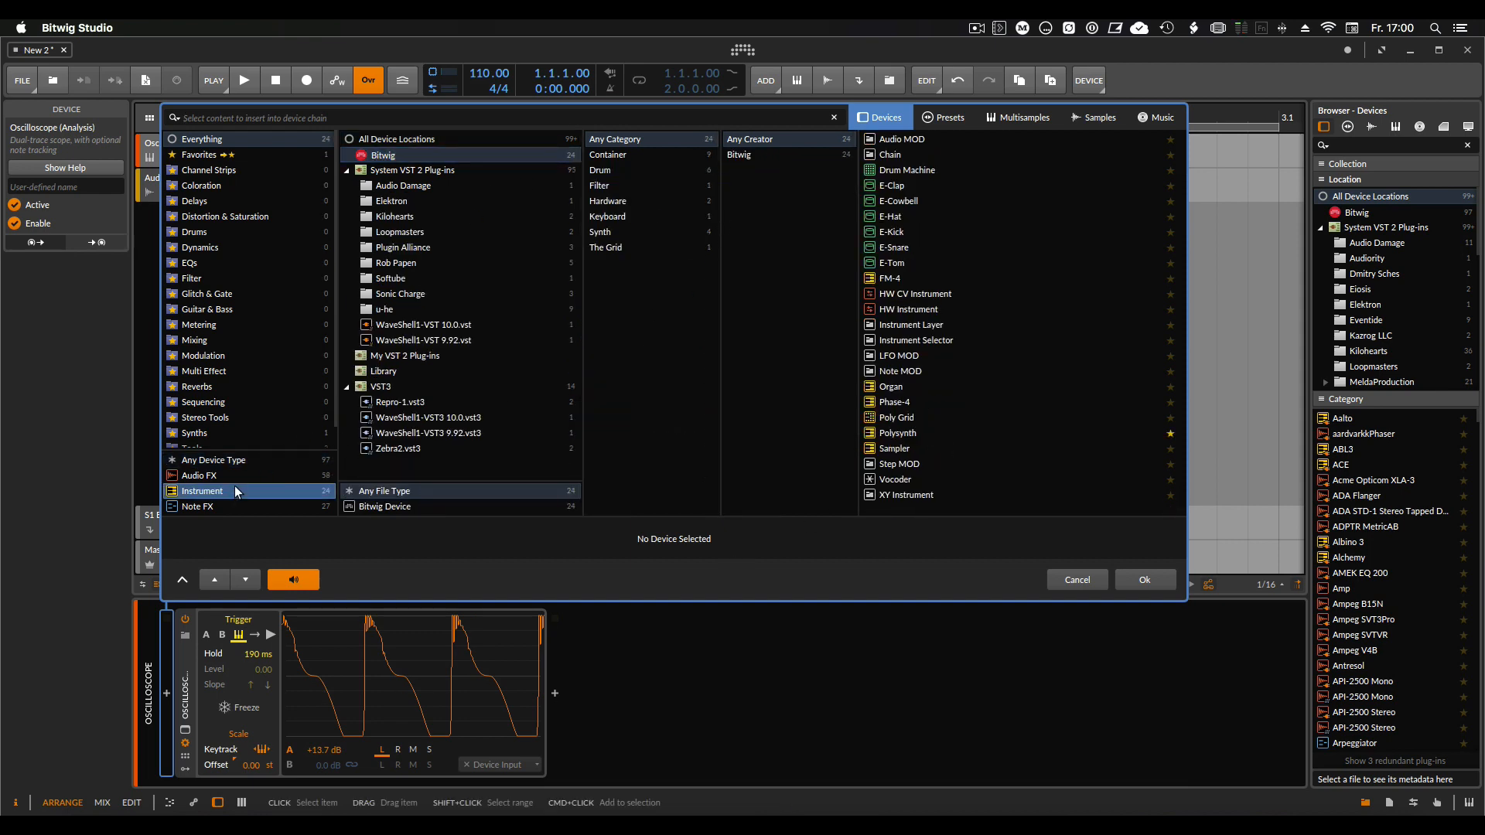
pyautogui.doubleClick(897, 387)
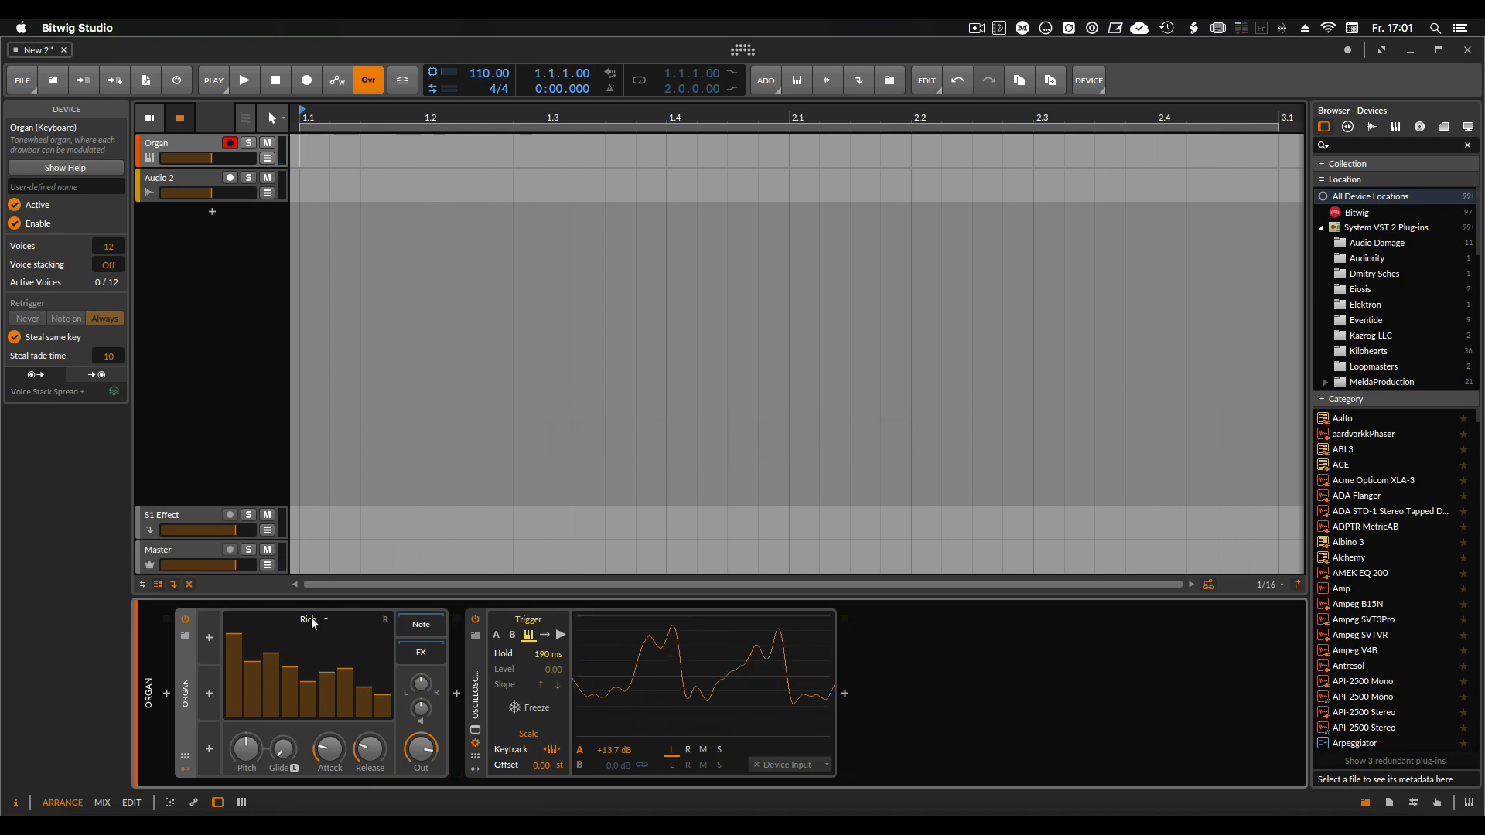
# Audition the Organ presets Concert 666, Full Organ, Next Room Organ and Liquid Staircase, and leave the preset browser without loading any.
pyautogui.click(185, 637)
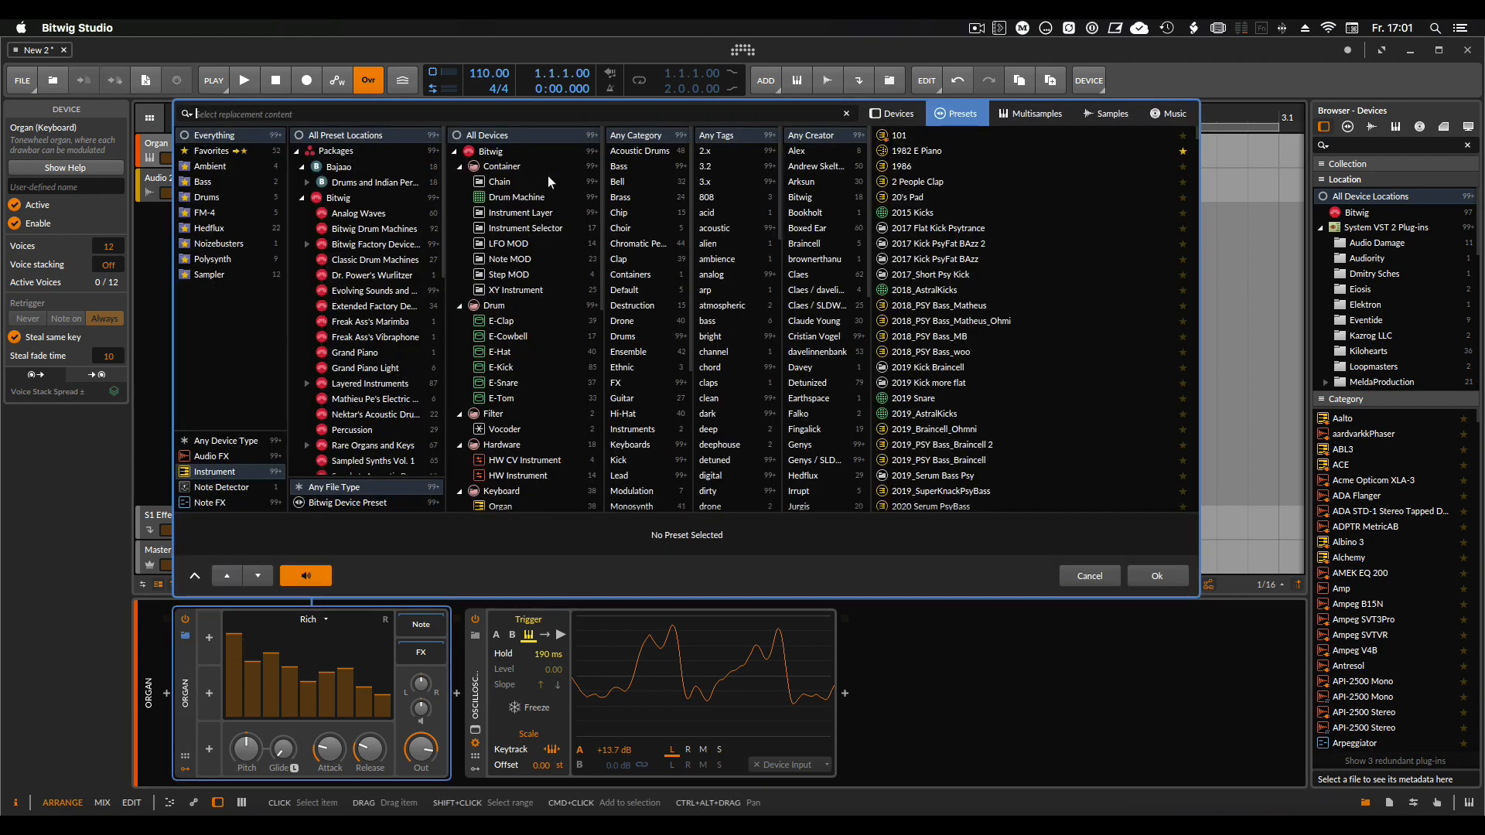
pyautogui.click(501, 156)
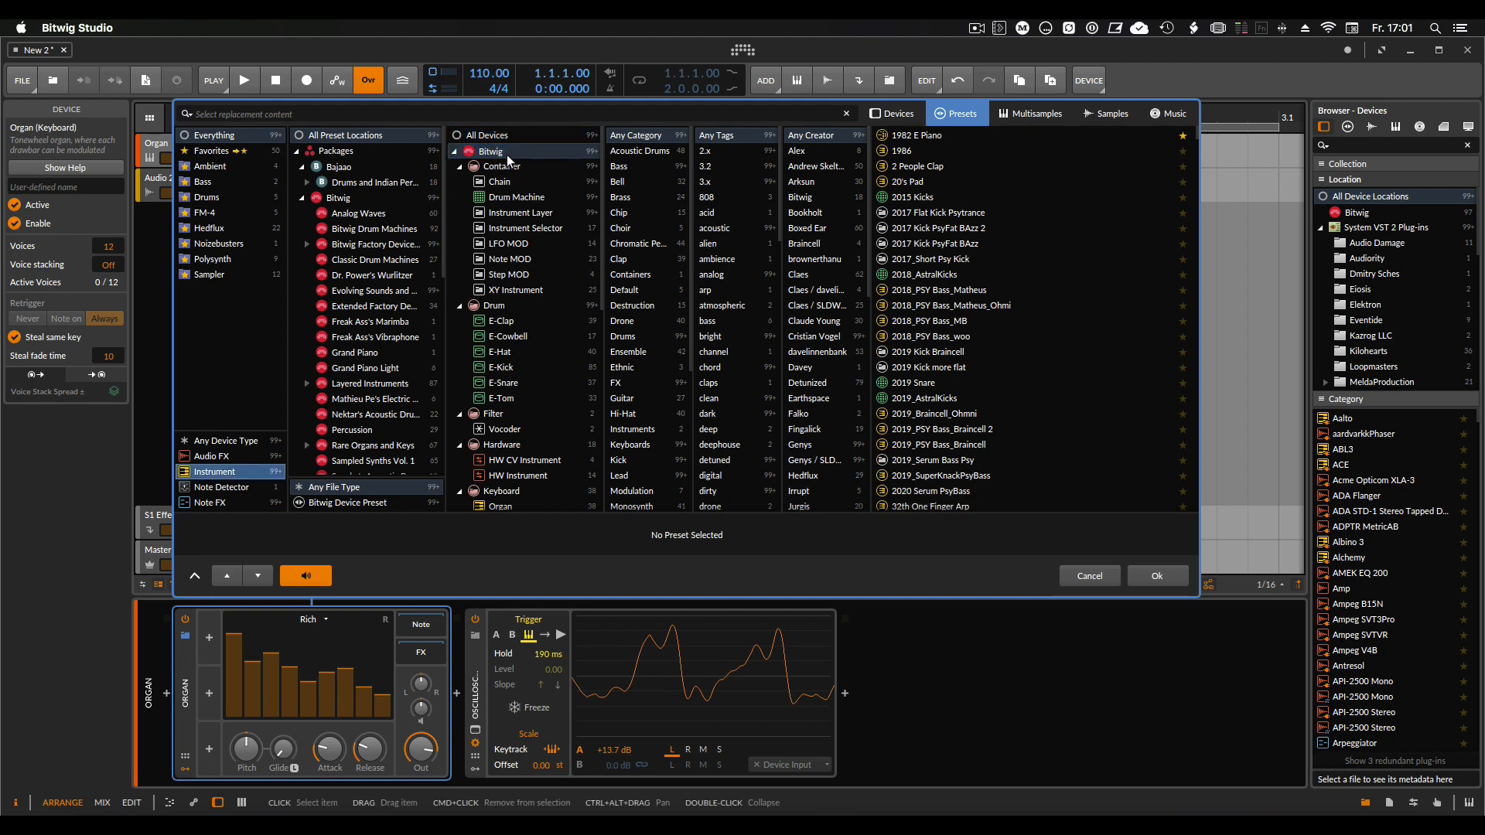
pyautogui.scroll(-3, 541, 410)
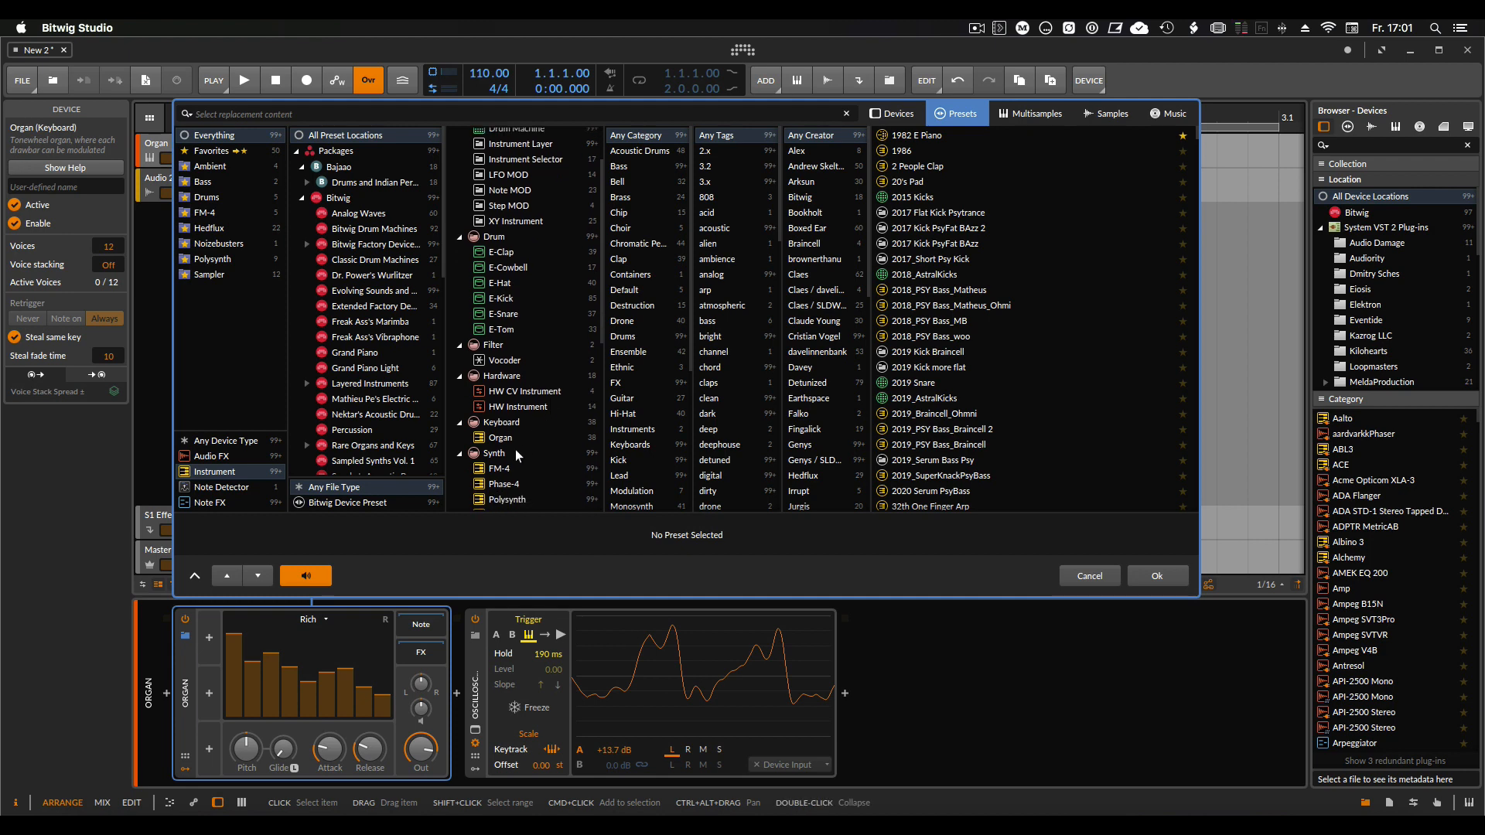
pyautogui.click(509, 439)
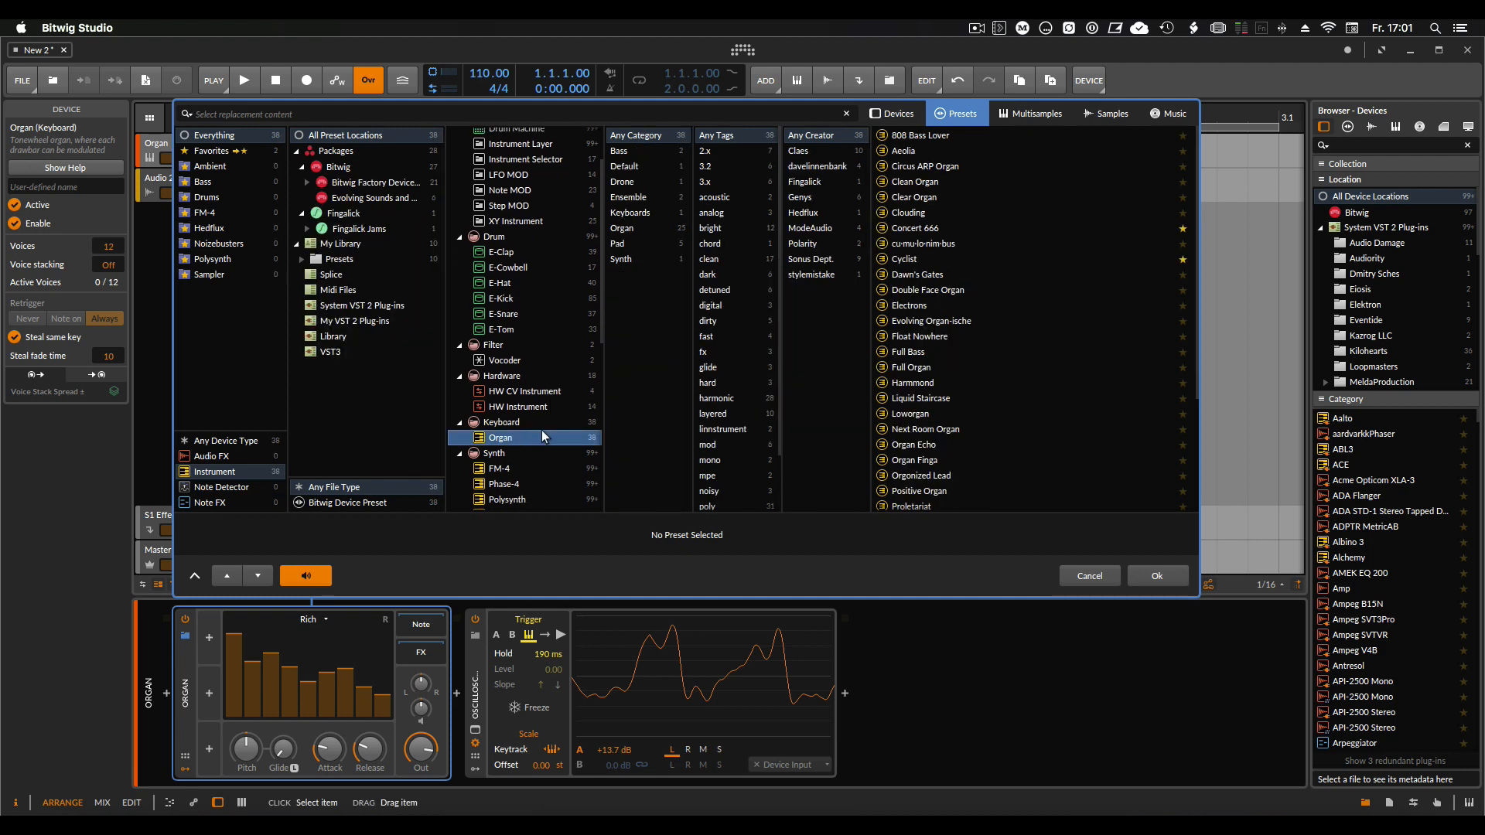
pyautogui.click(942, 232)
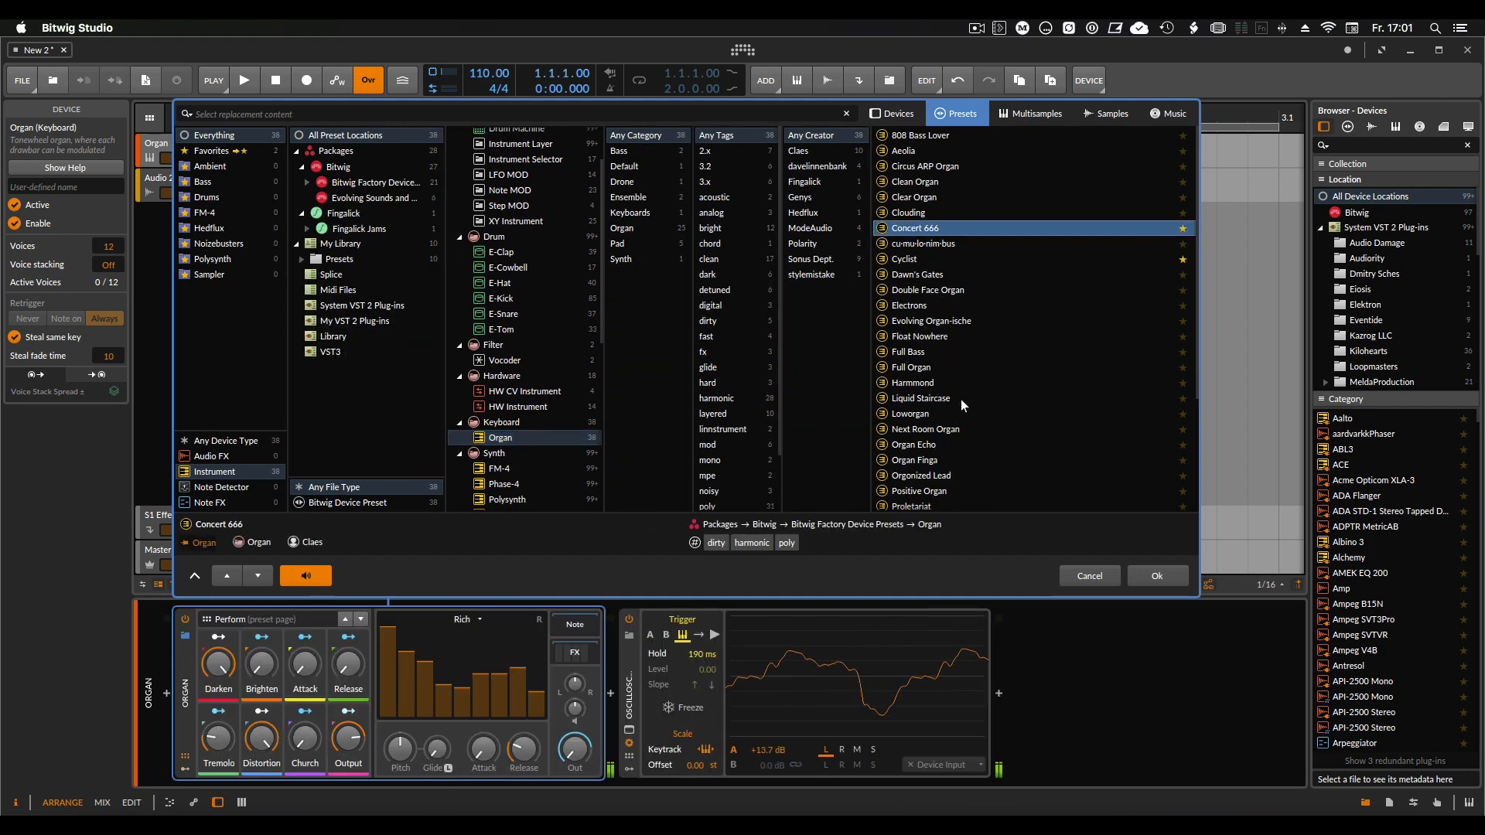
pyautogui.click(957, 368)
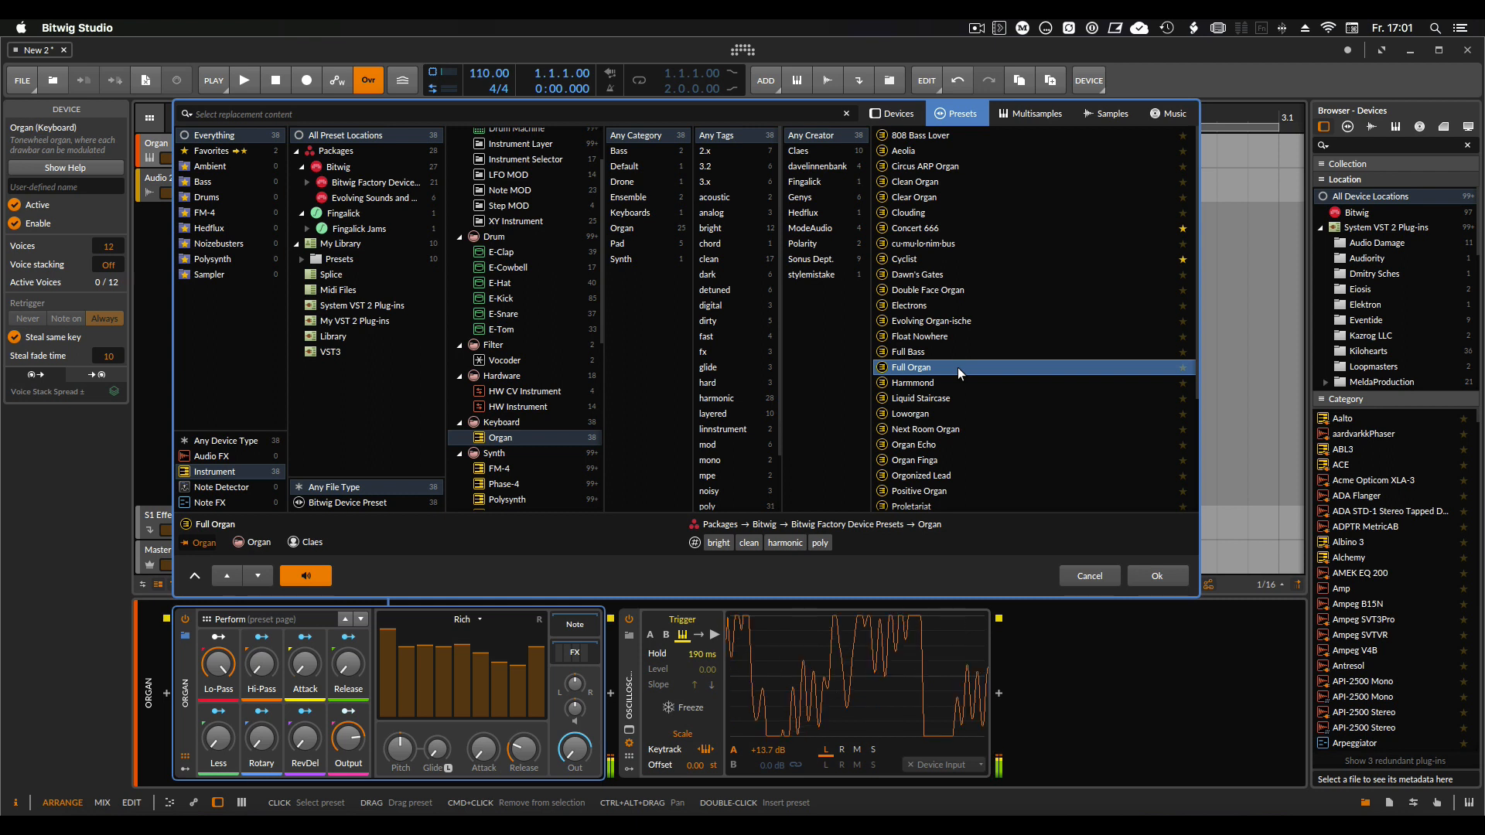
pyautogui.click(931, 430)
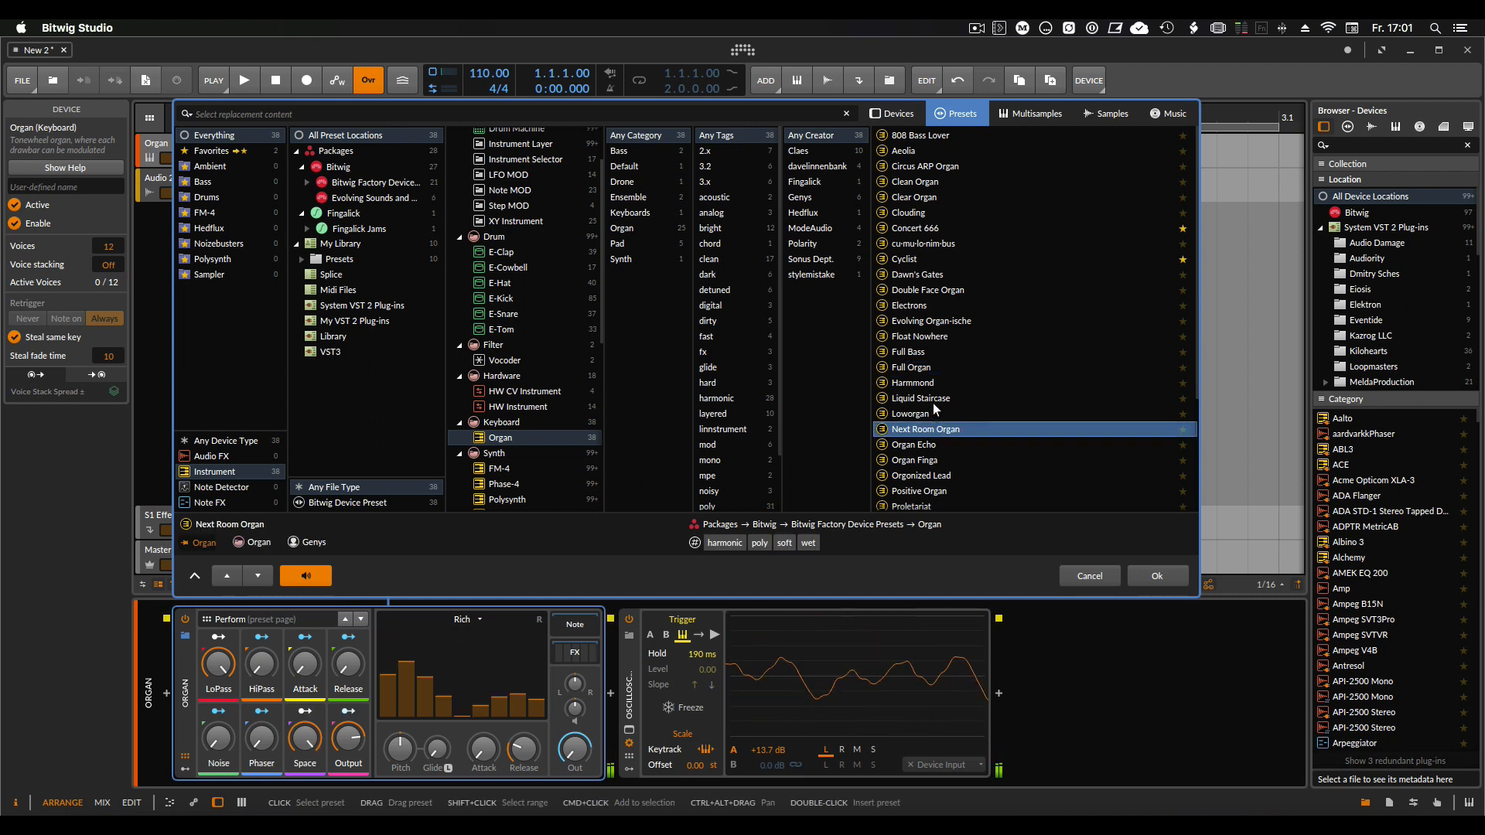
pyautogui.click(934, 398)
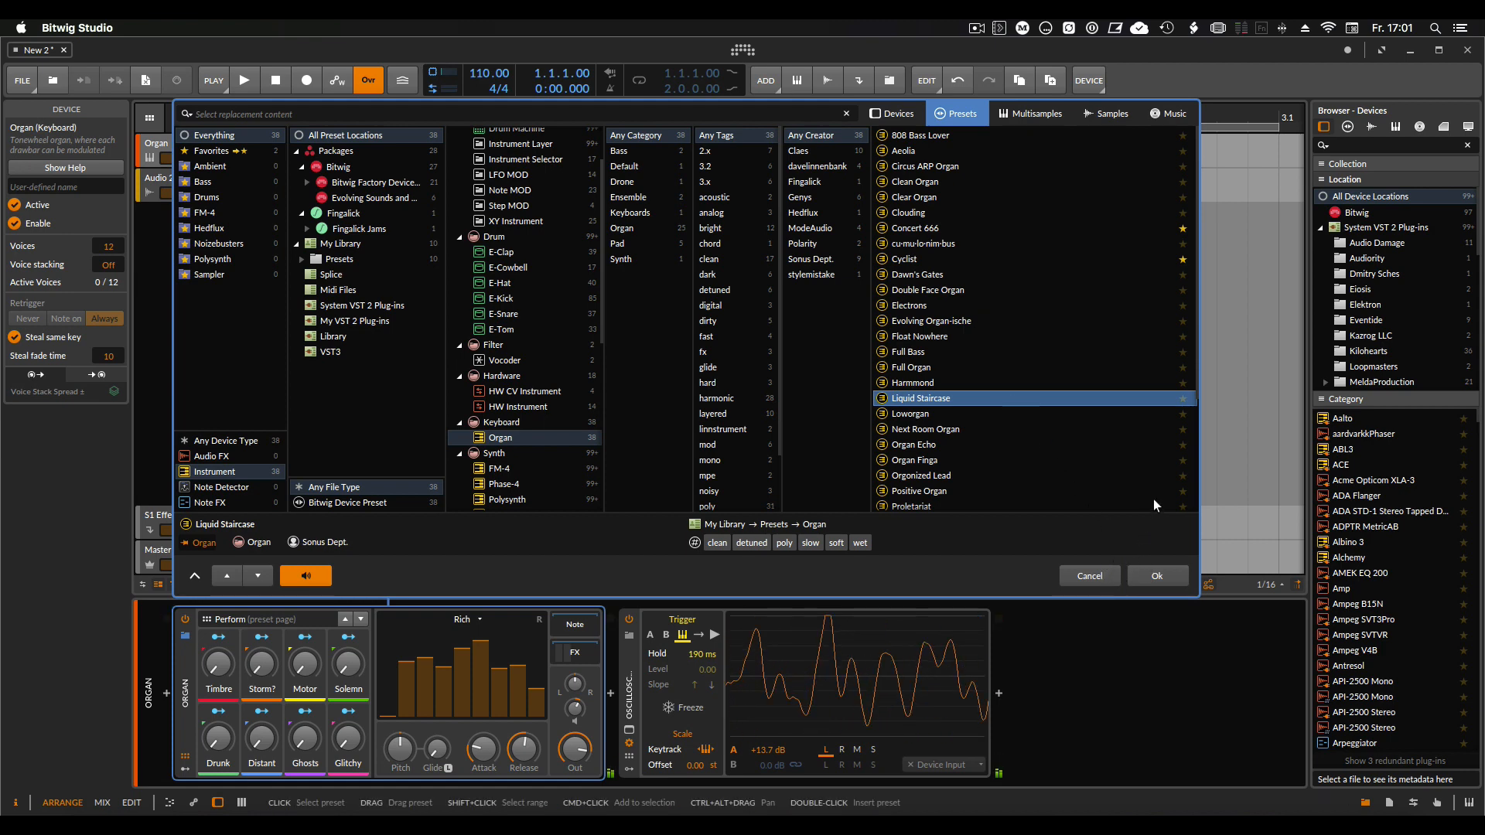
pyautogui.click(1089, 576)
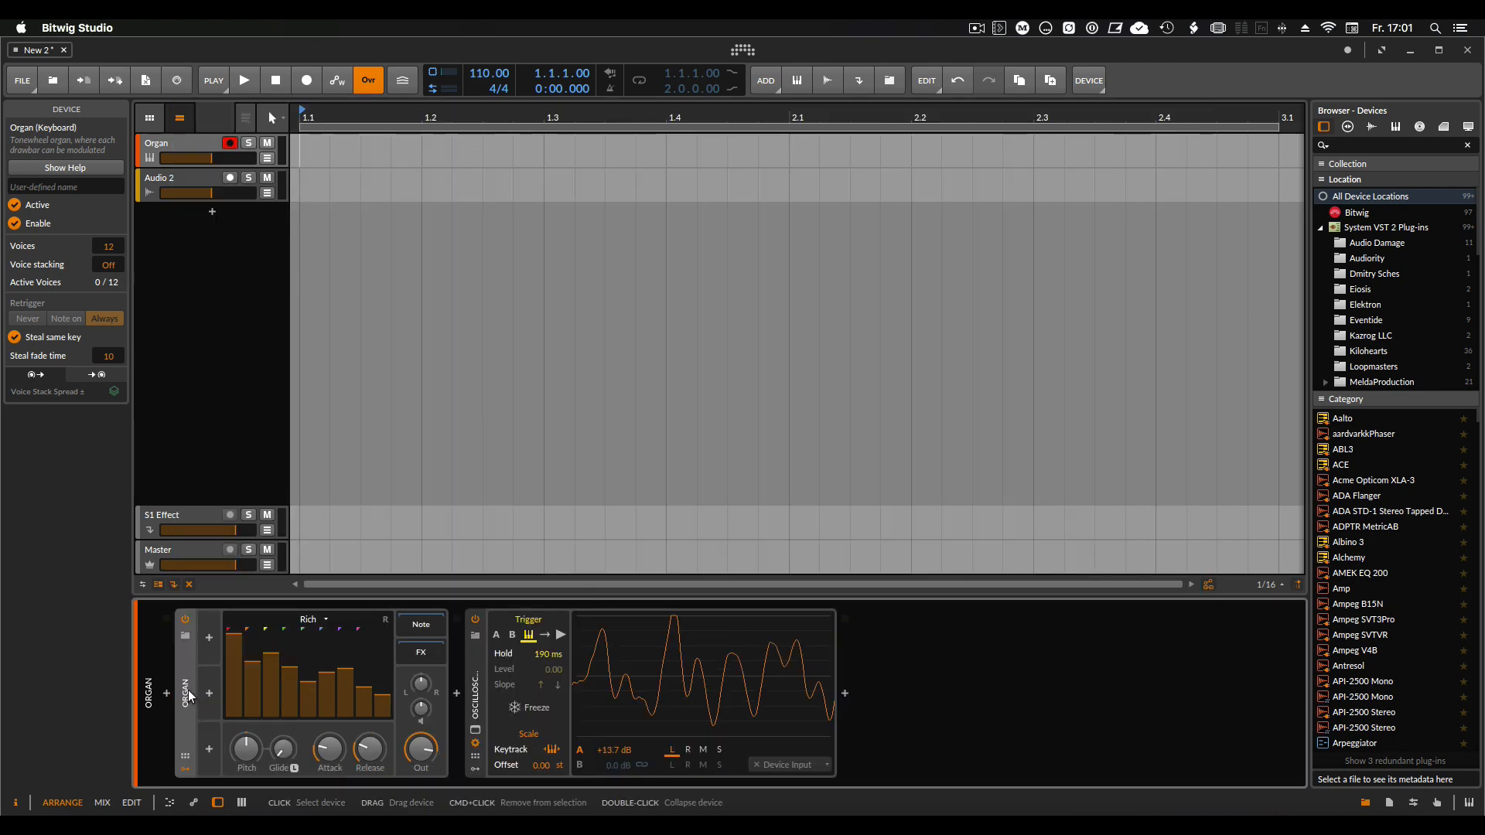
# Remove the Organ and insert Bitwig's Phase-4 instrument ahead of the Oscilloscope.
pyautogui.press('Delete')
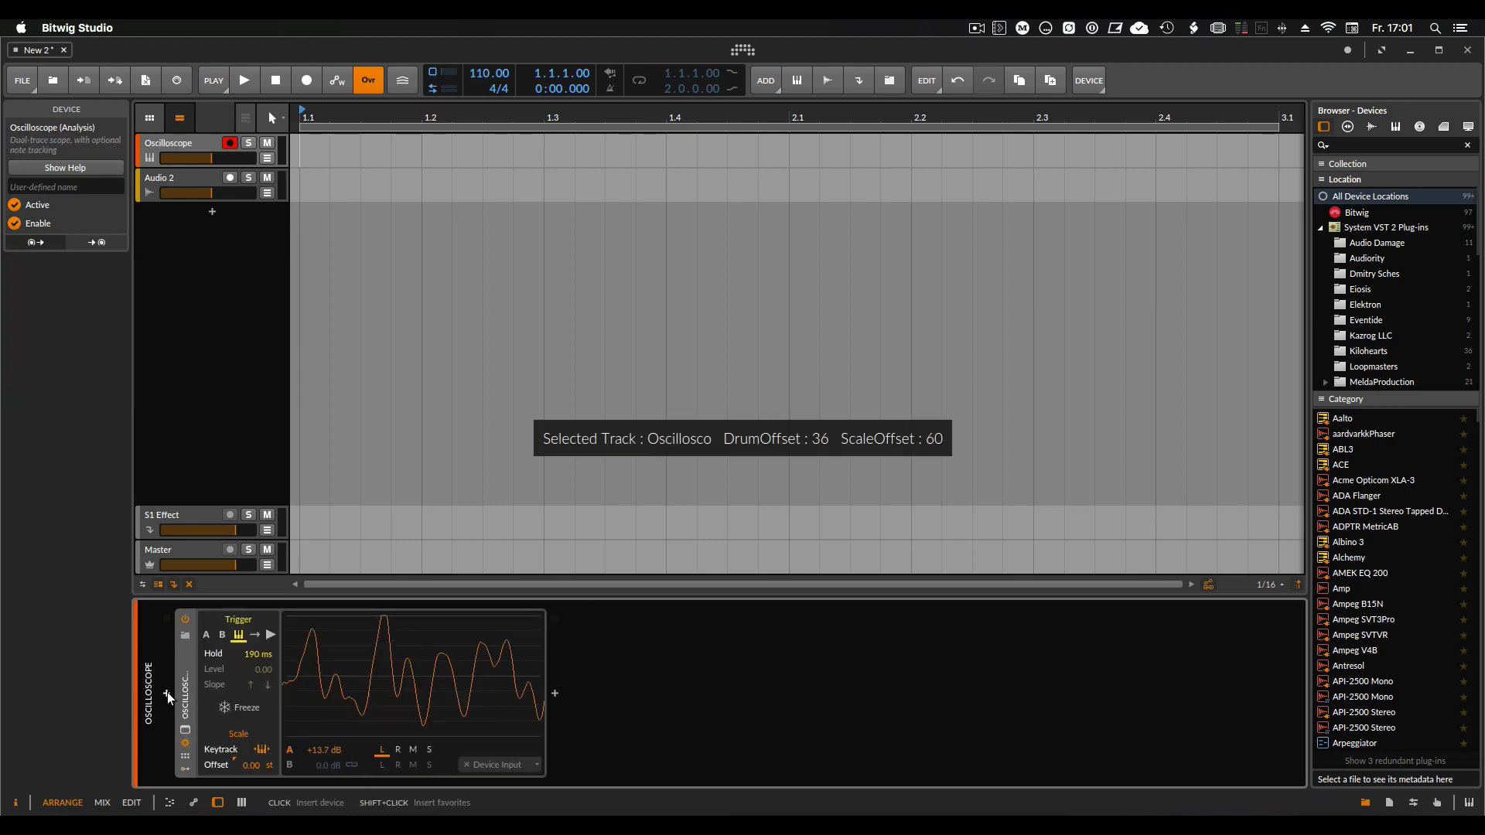
pyautogui.click(164, 693)
pyautogui.click(208, 491)
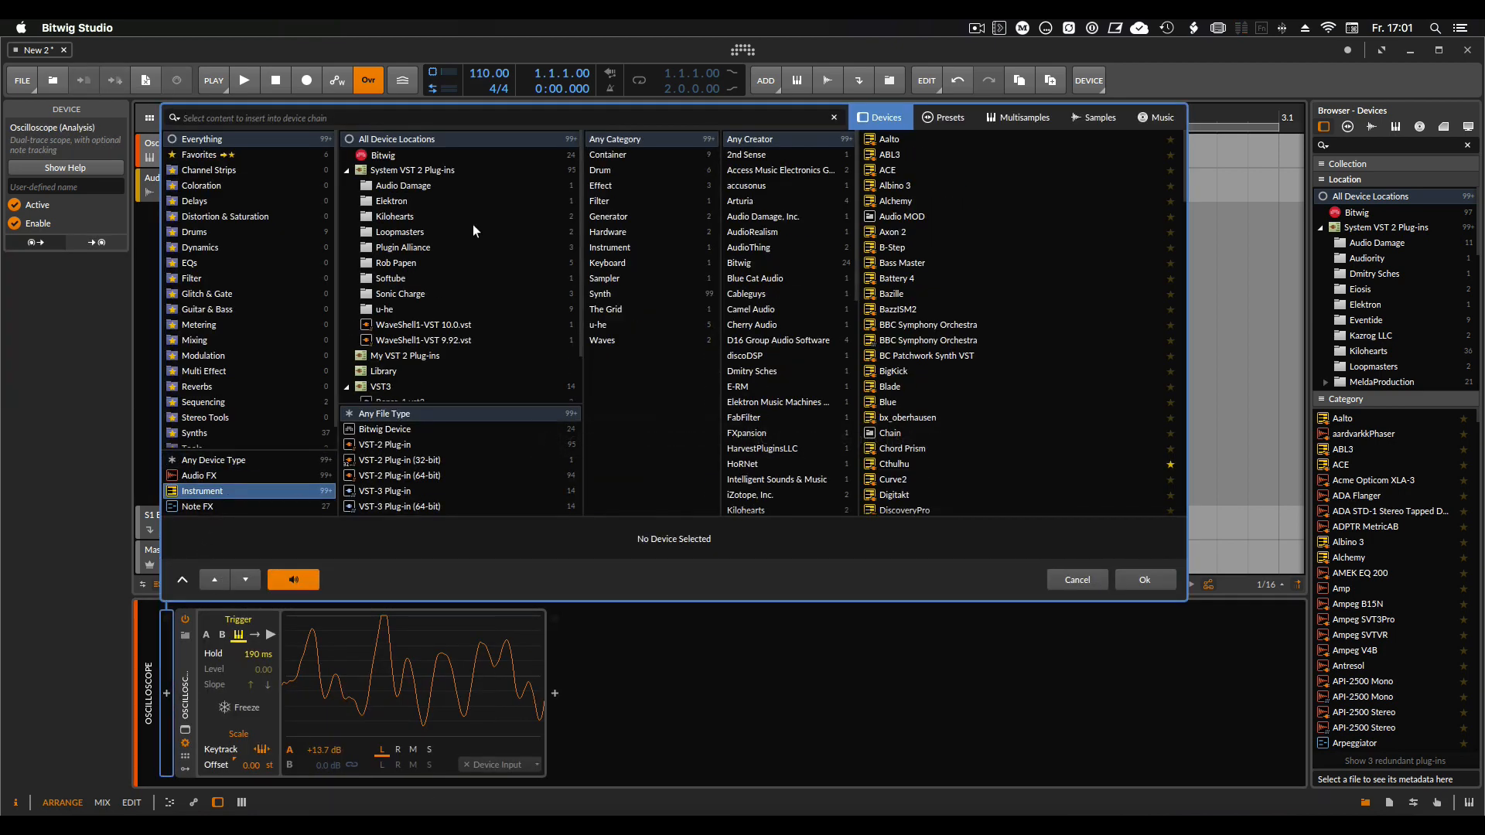
pyautogui.click(462, 157)
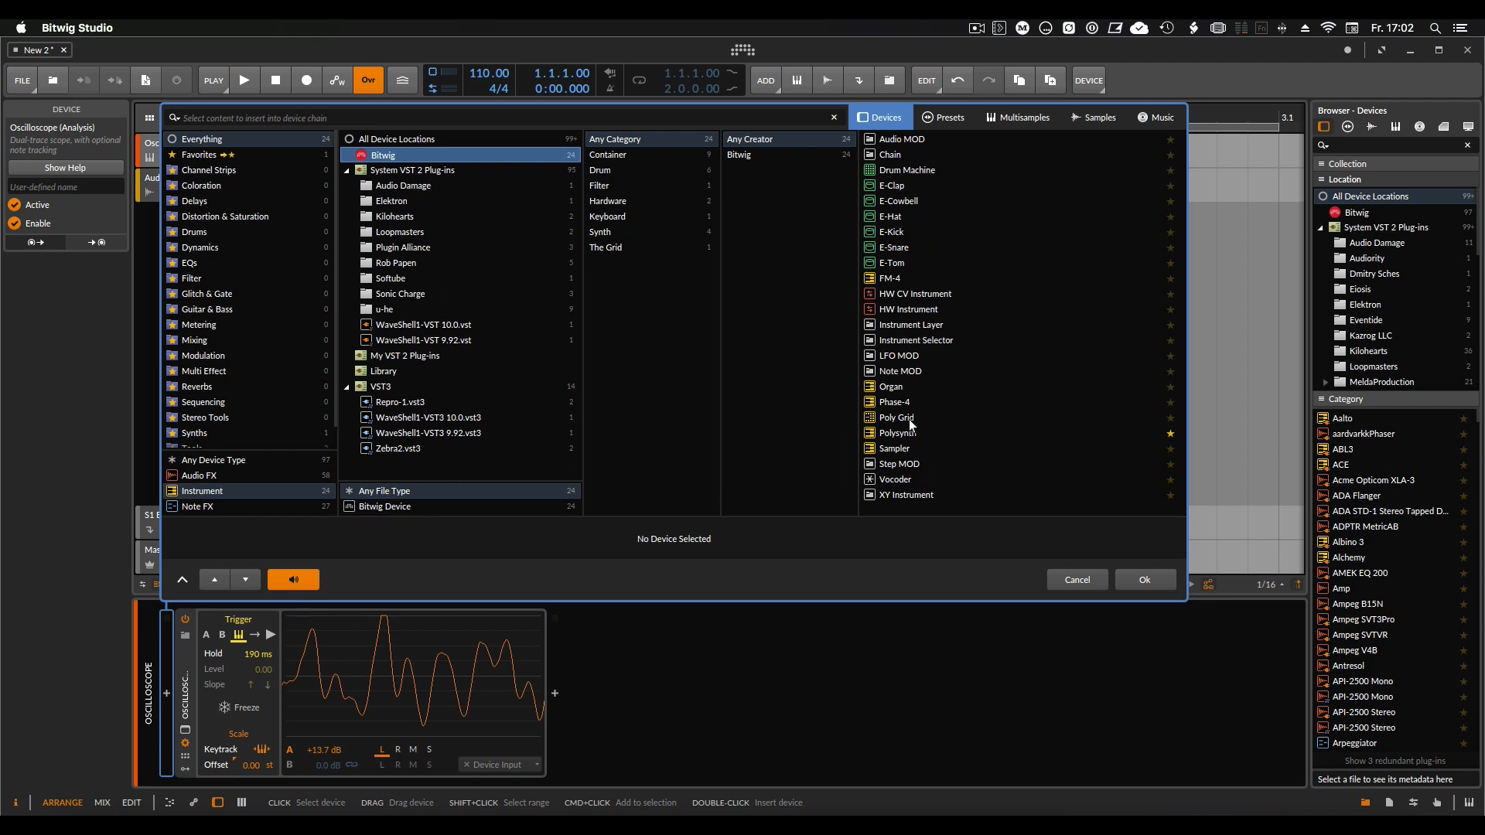
pyautogui.doubleClick(897, 402)
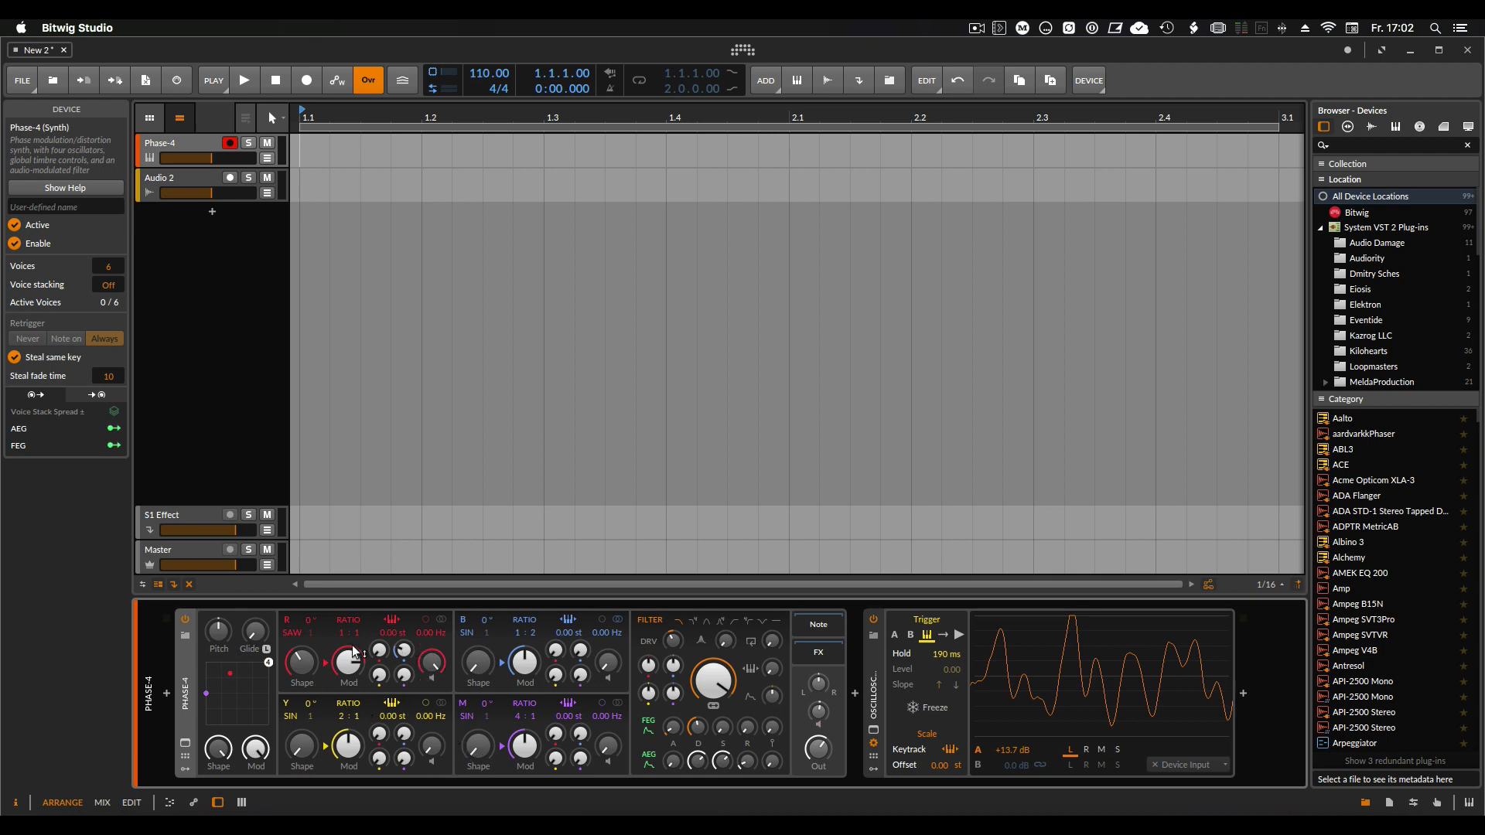
# Raise the Phase-4 blue oscillator's shape and adjust how strongly the other oscillators modulate the red one.
pyautogui.moveTo(378, 650); pyautogui.dragTo(378, 659)
pyautogui.moveTo(477, 662); pyautogui.dragTo(524, 658)
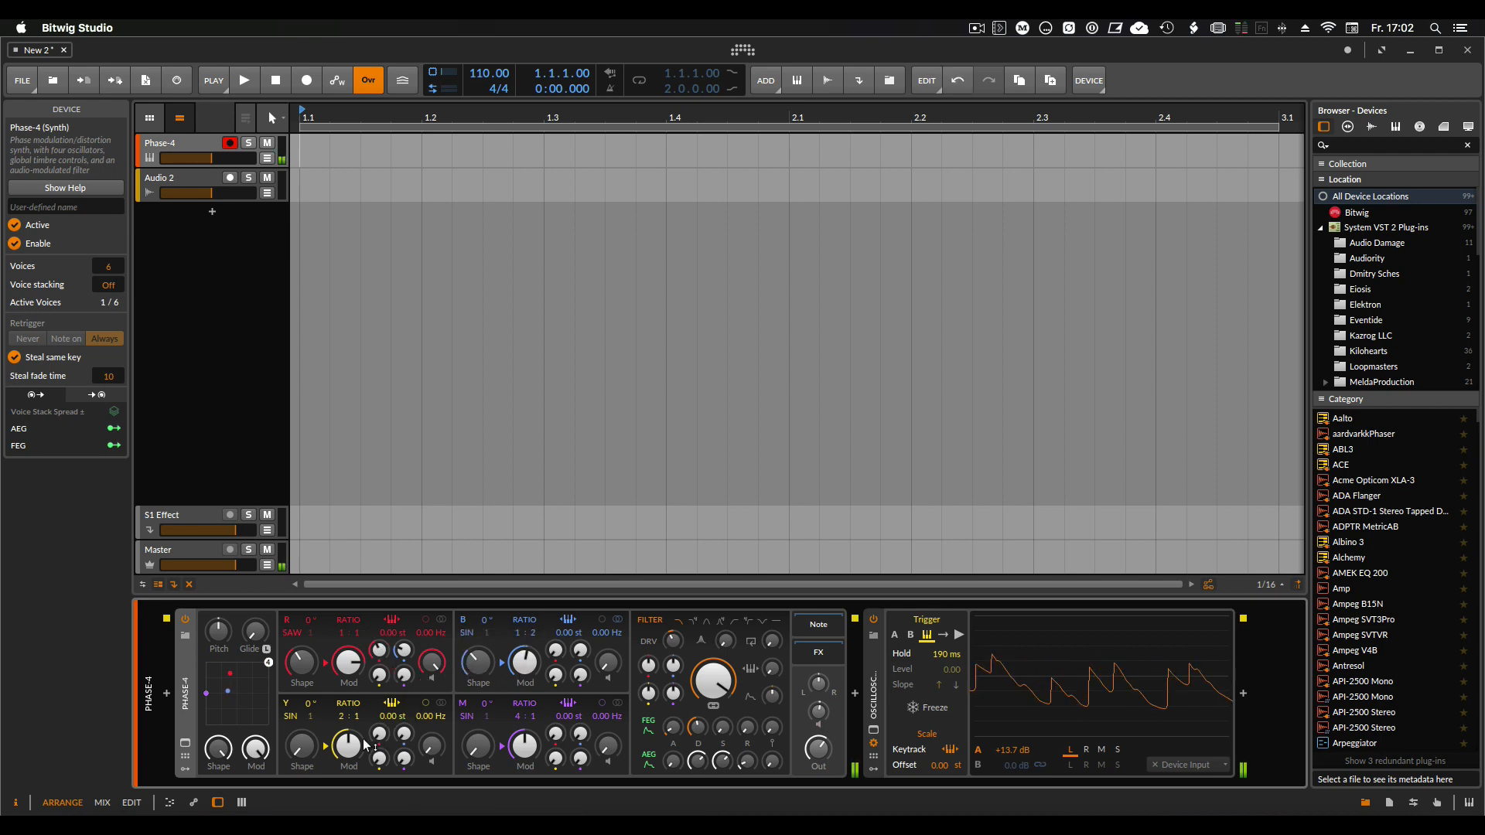
pyautogui.moveTo(404, 650); pyautogui.dragTo(403, 653)
# Browse replacement presets for the Phase-4, narrow them to Bitwig's package and the Phase-4 device, and audition AliGater.
pyautogui.click(185, 636)
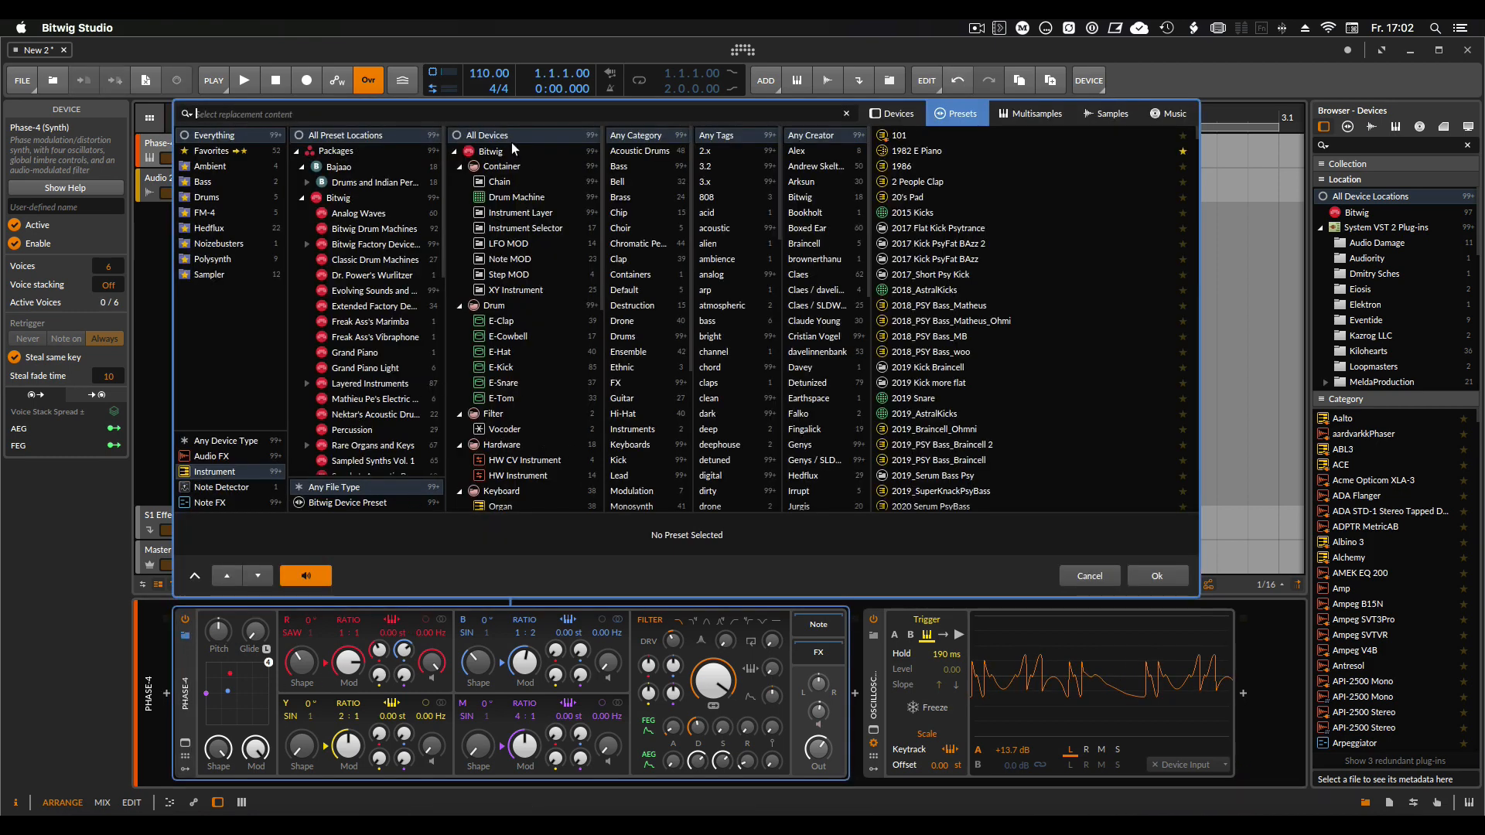
pyautogui.click(493, 153)
pyautogui.scroll(-6, 535, 377)
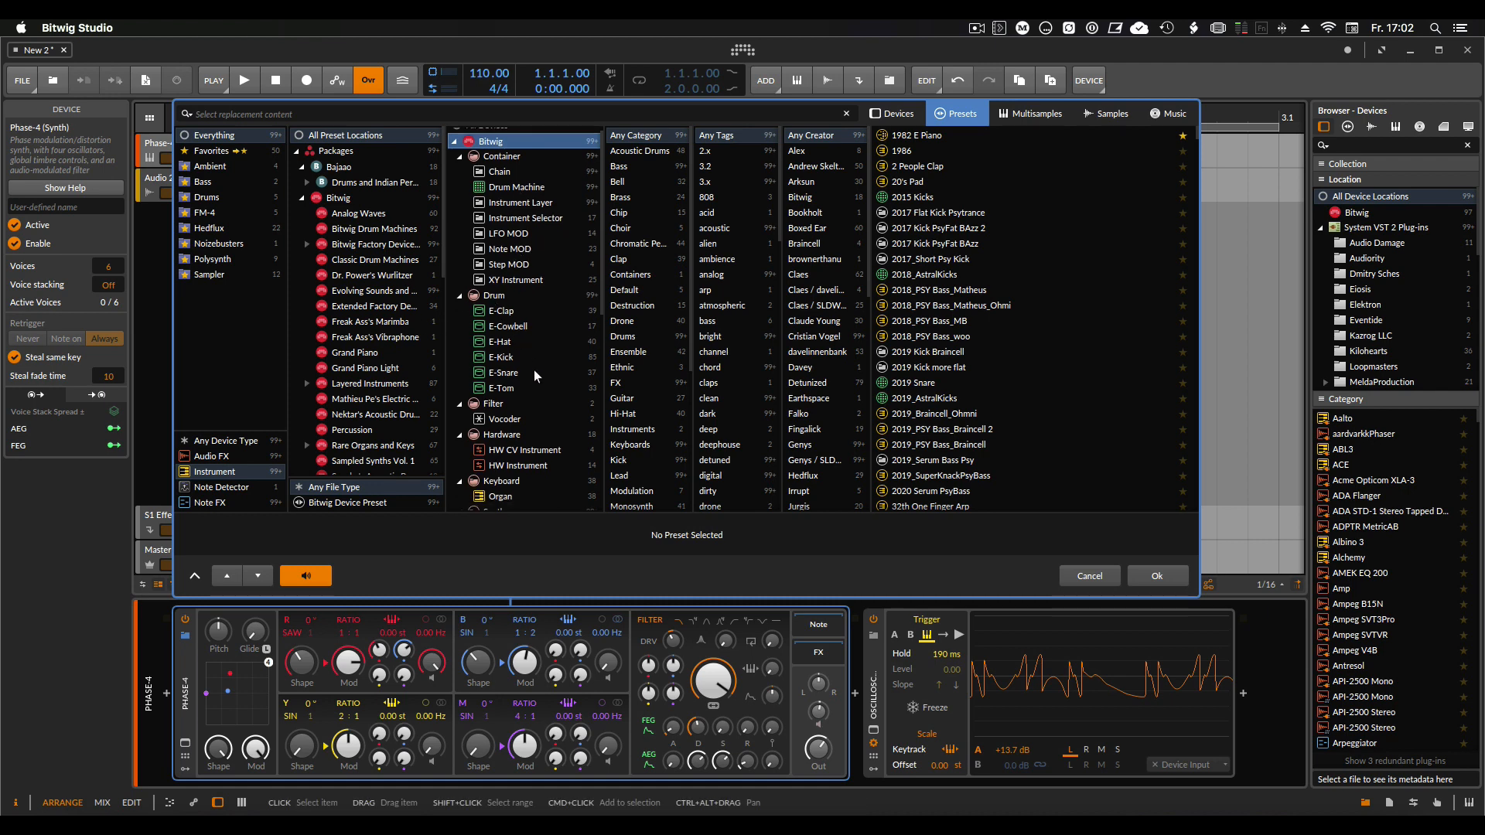
pyautogui.scroll(-3, 535, 376)
pyautogui.scroll(5, 539, 398)
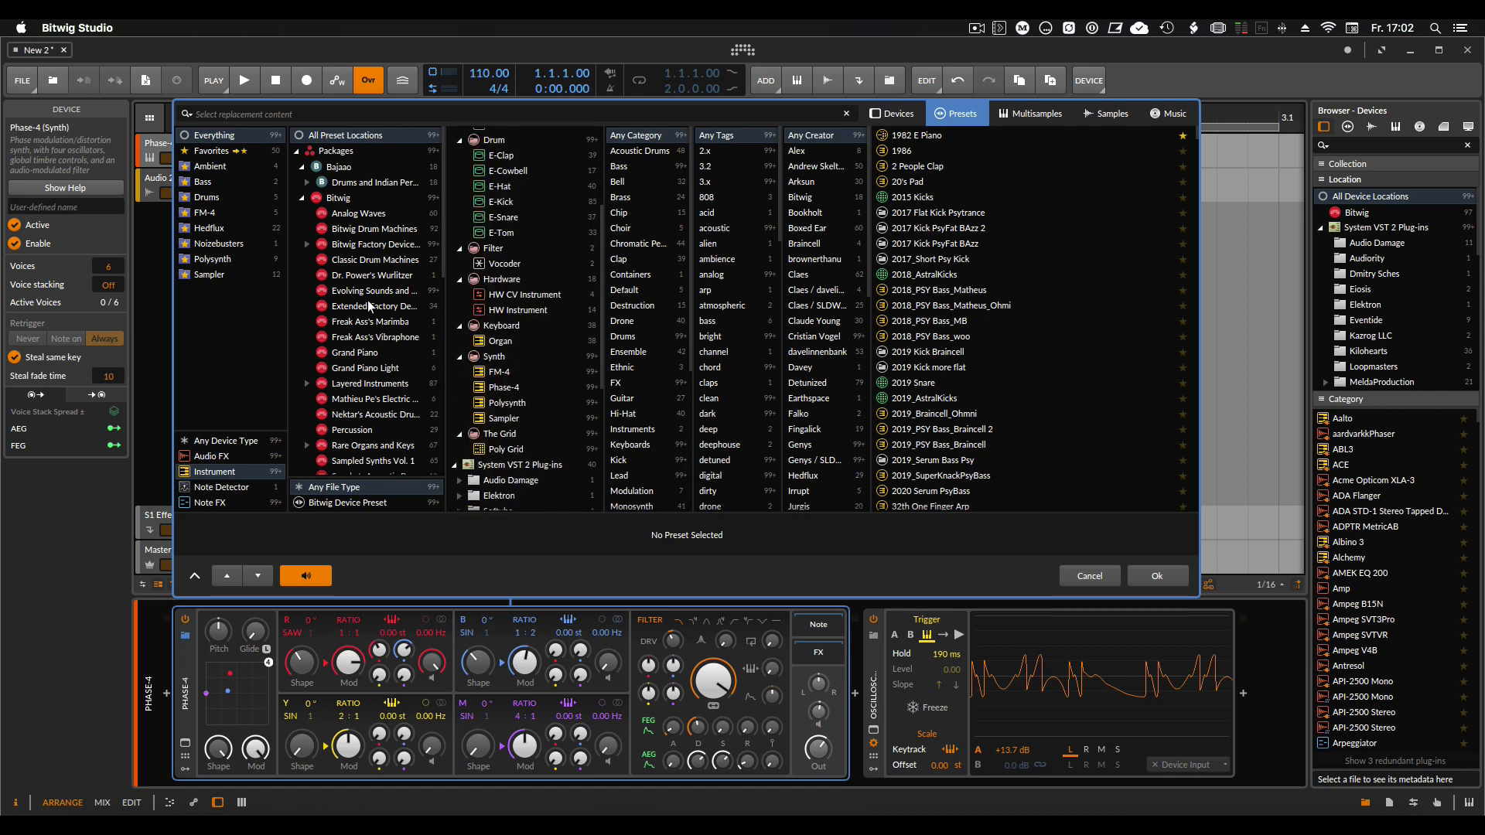
pyautogui.click(338, 198)
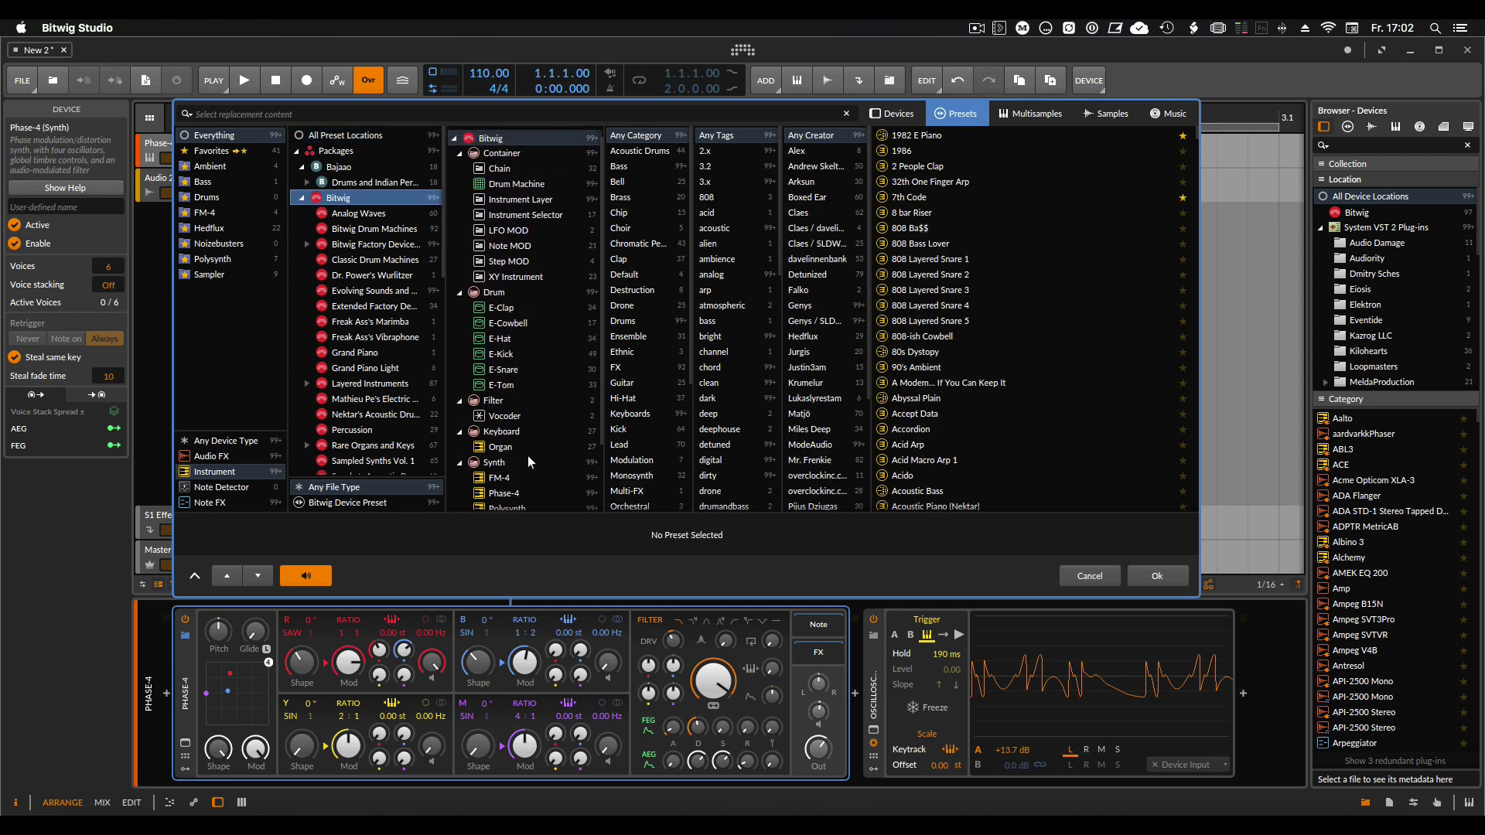
pyautogui.click(520, 495)
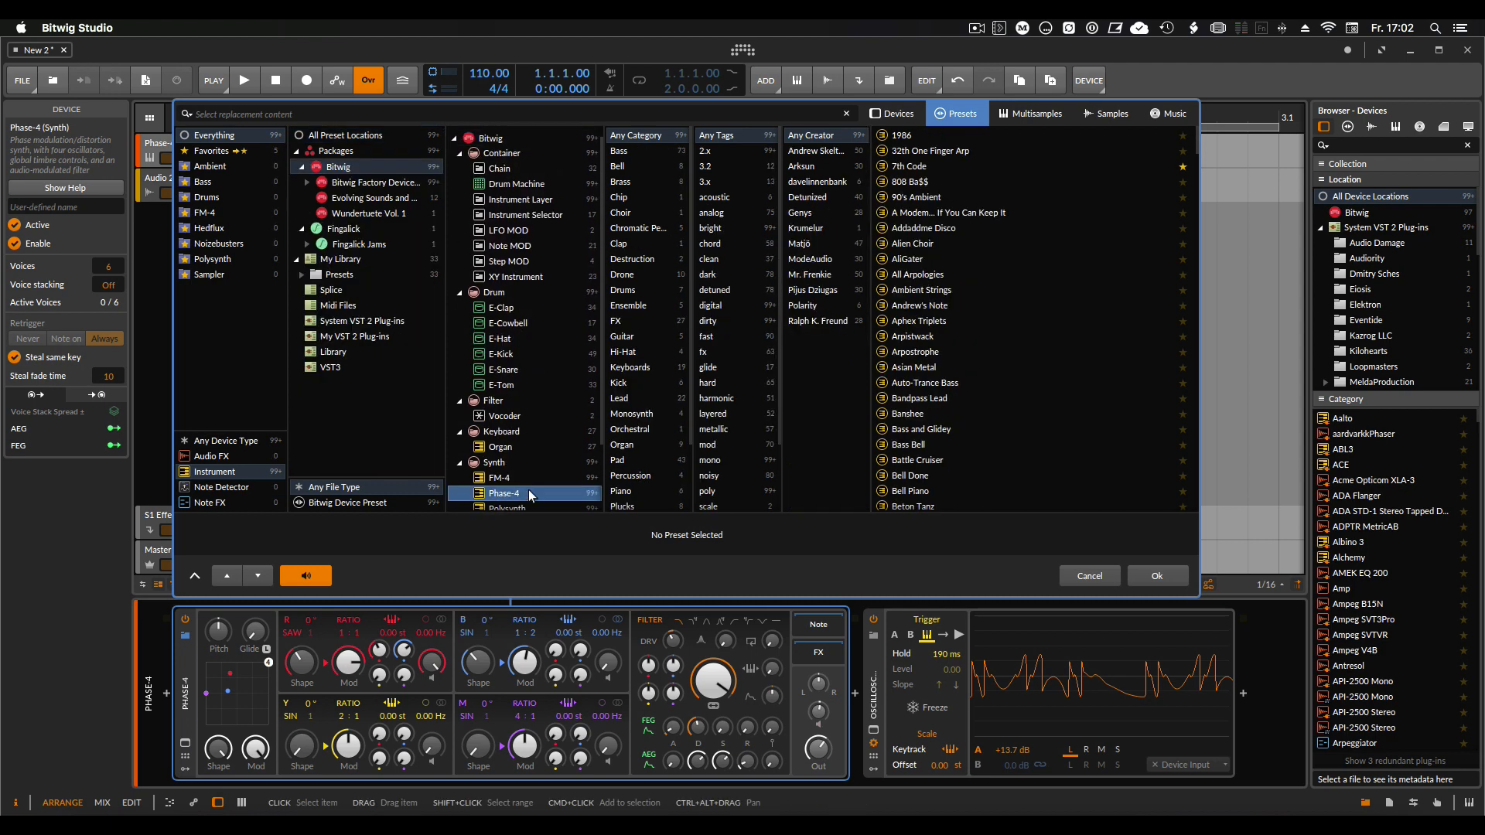
pyautogui.click(973, 260)
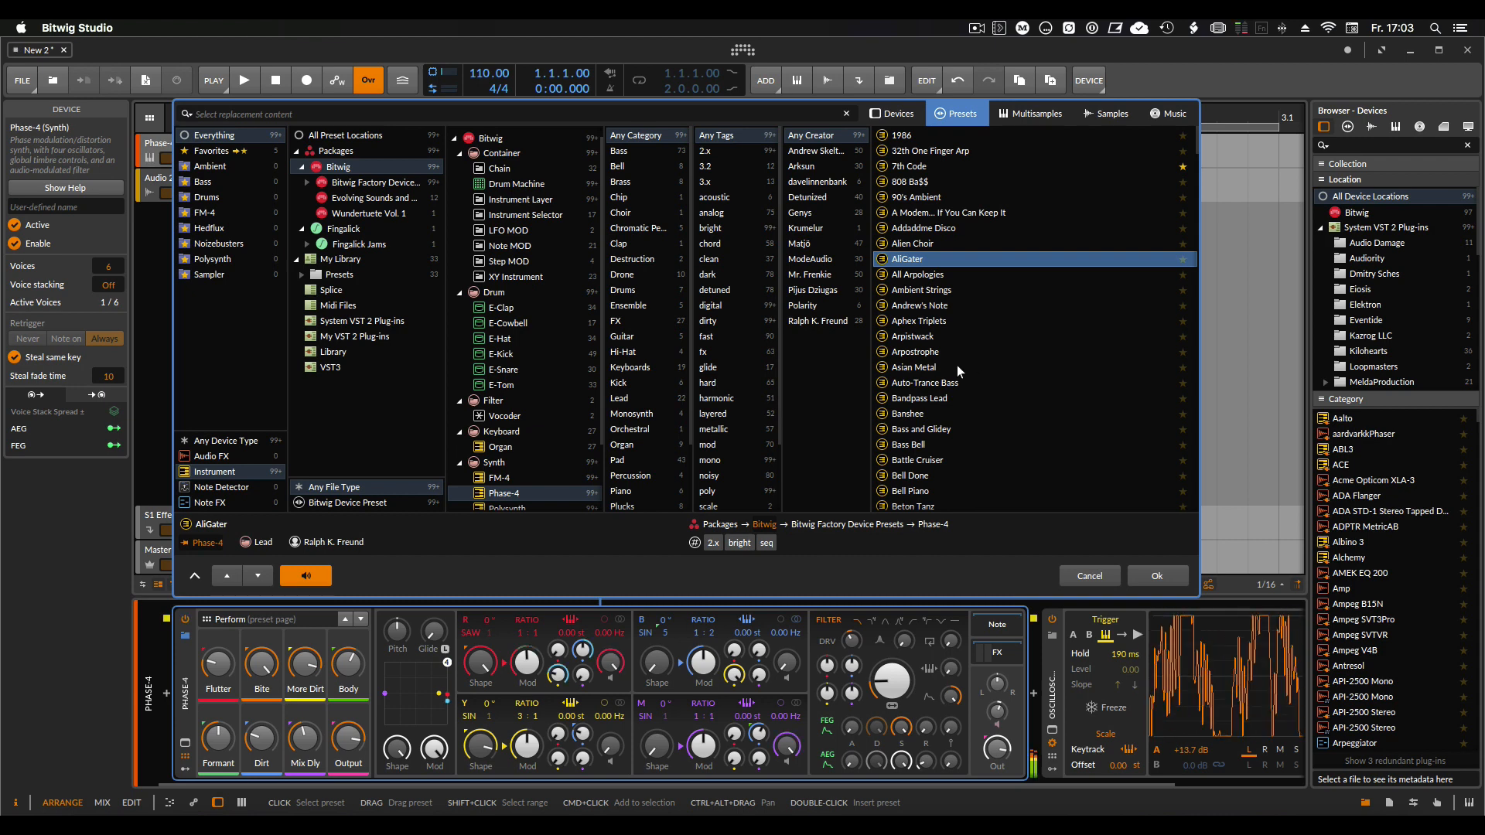
# Narrow the presets to AliGater's creator, audition Damaged Engine, Harmonic Surfer and Mono FM Lead 16th, and leave without loading any.
pyautogui.click(826, 323)
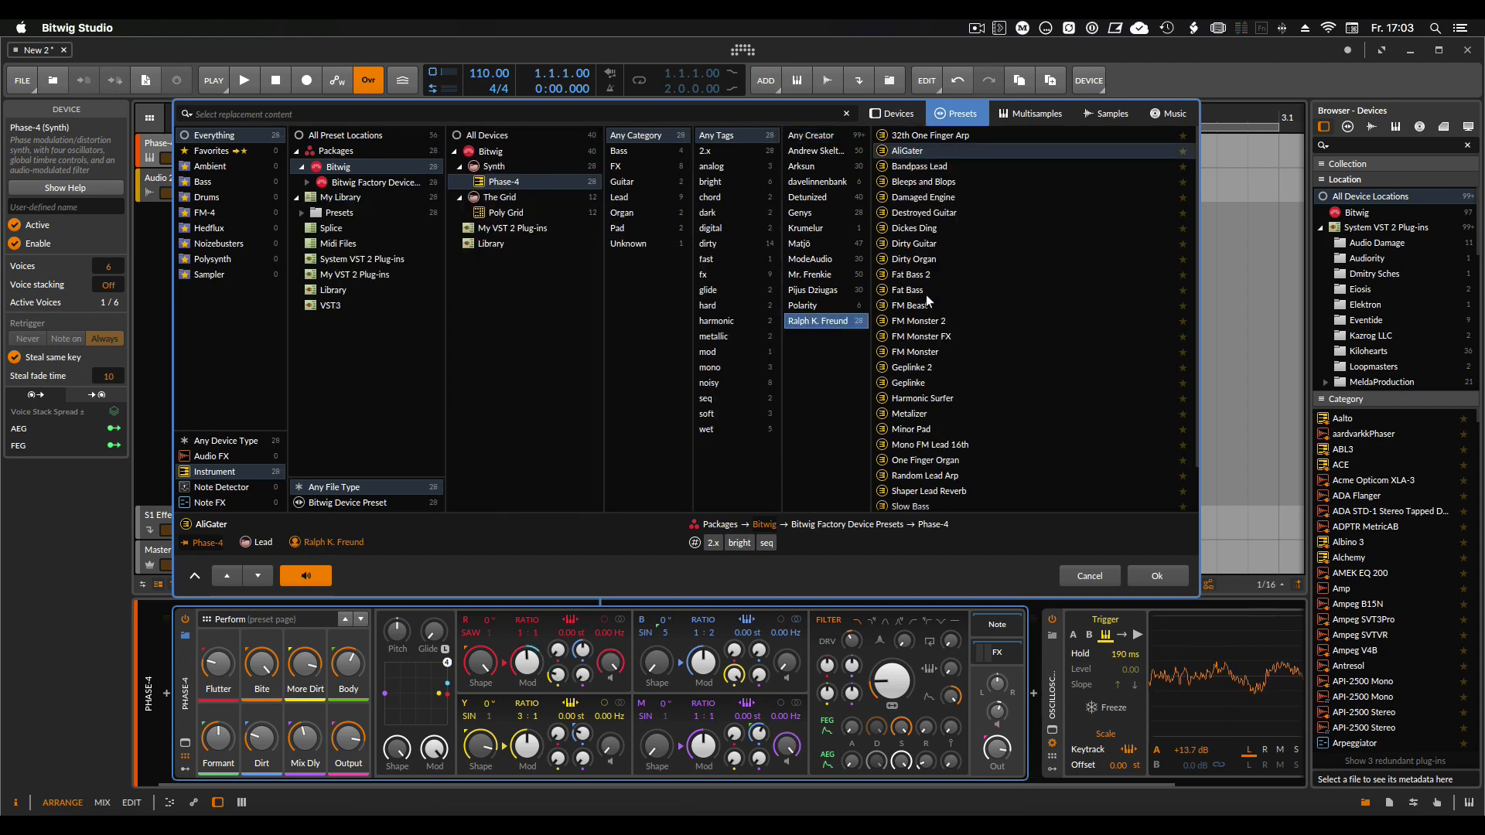
pyautogui.press('Down')
pyautogui.press('Down')
pyautogui.press('Down')
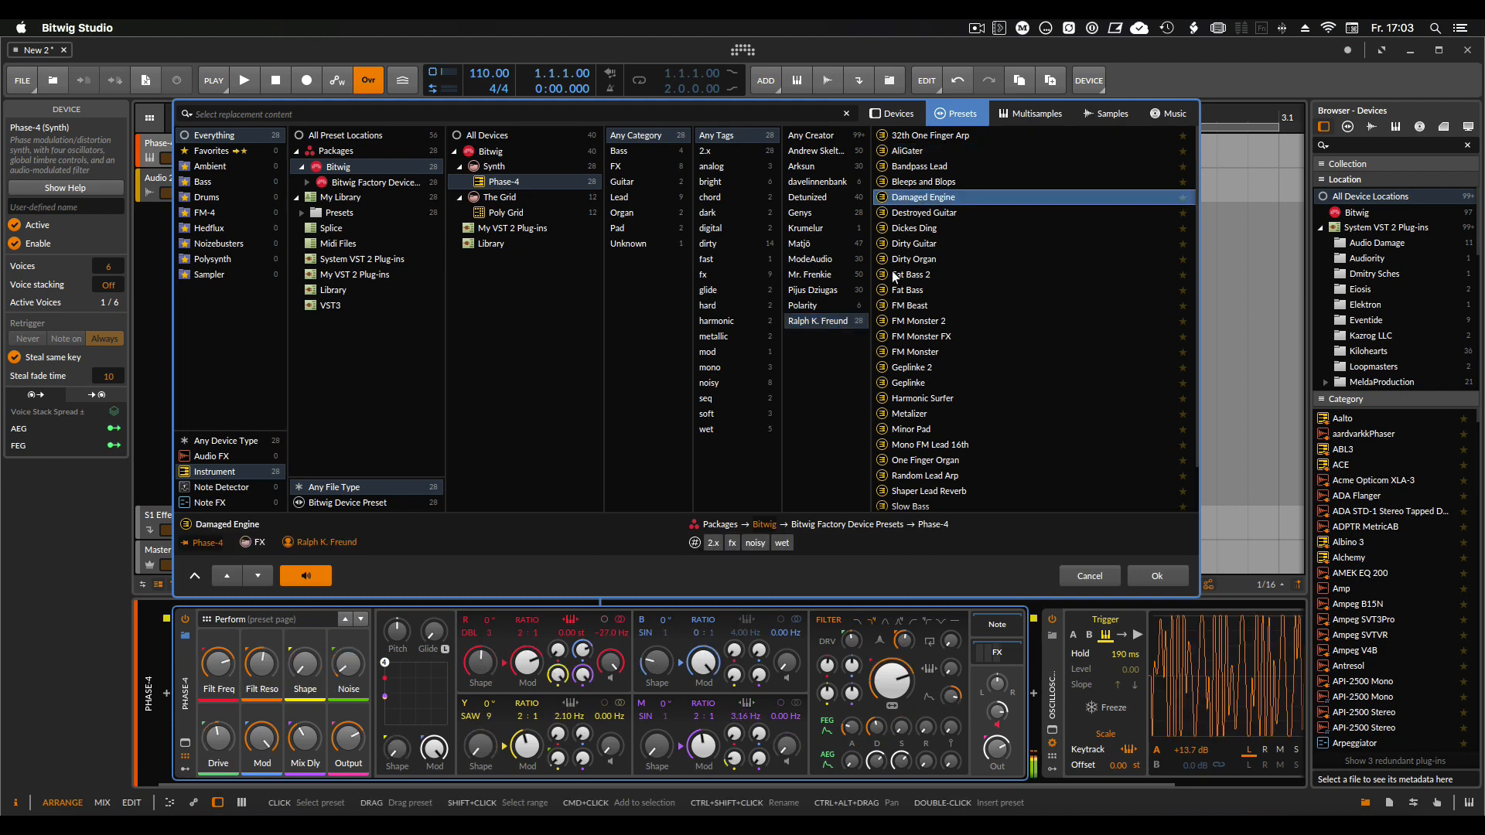
pyautogui.click(920, 399)
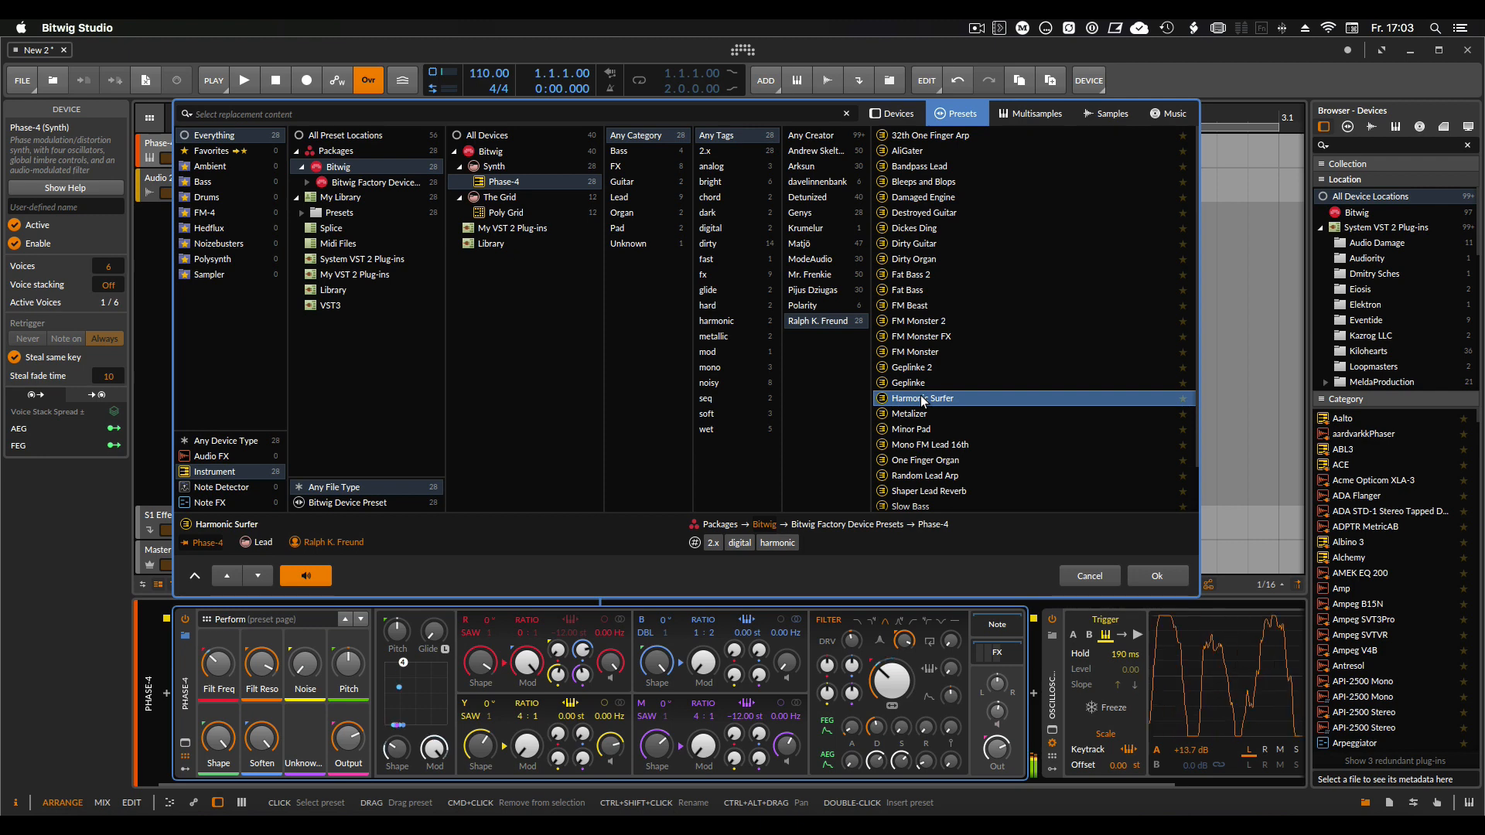
pyautogui.click(937, 446)
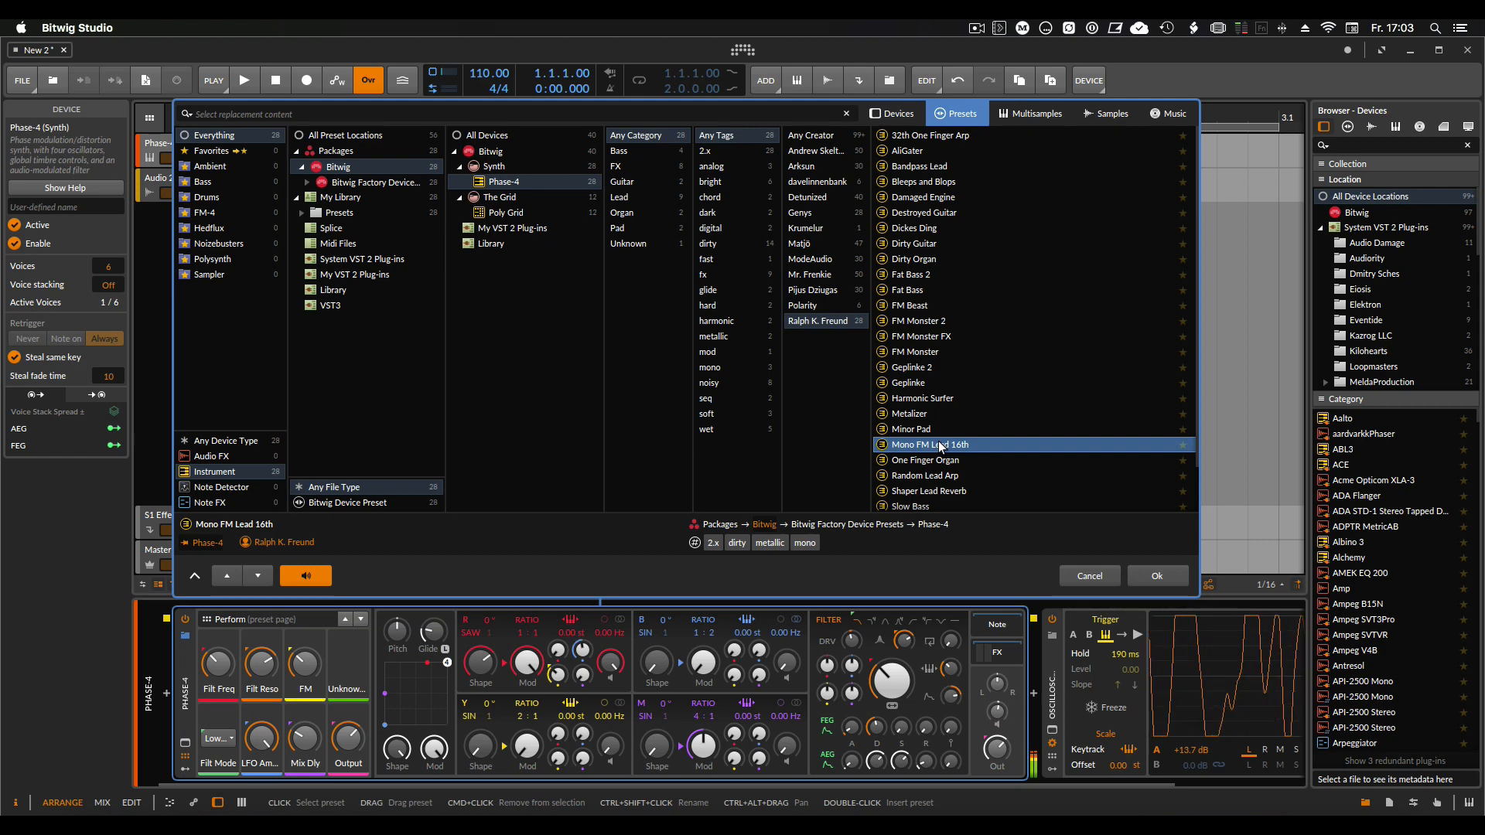
pyautogui.moveTo(892, 681)
pyautogui.mouseDown()
pyautogui.moveTo(891, 606)
pyautogui.moveTo(892, 681)
pyautogui.mouseUp()
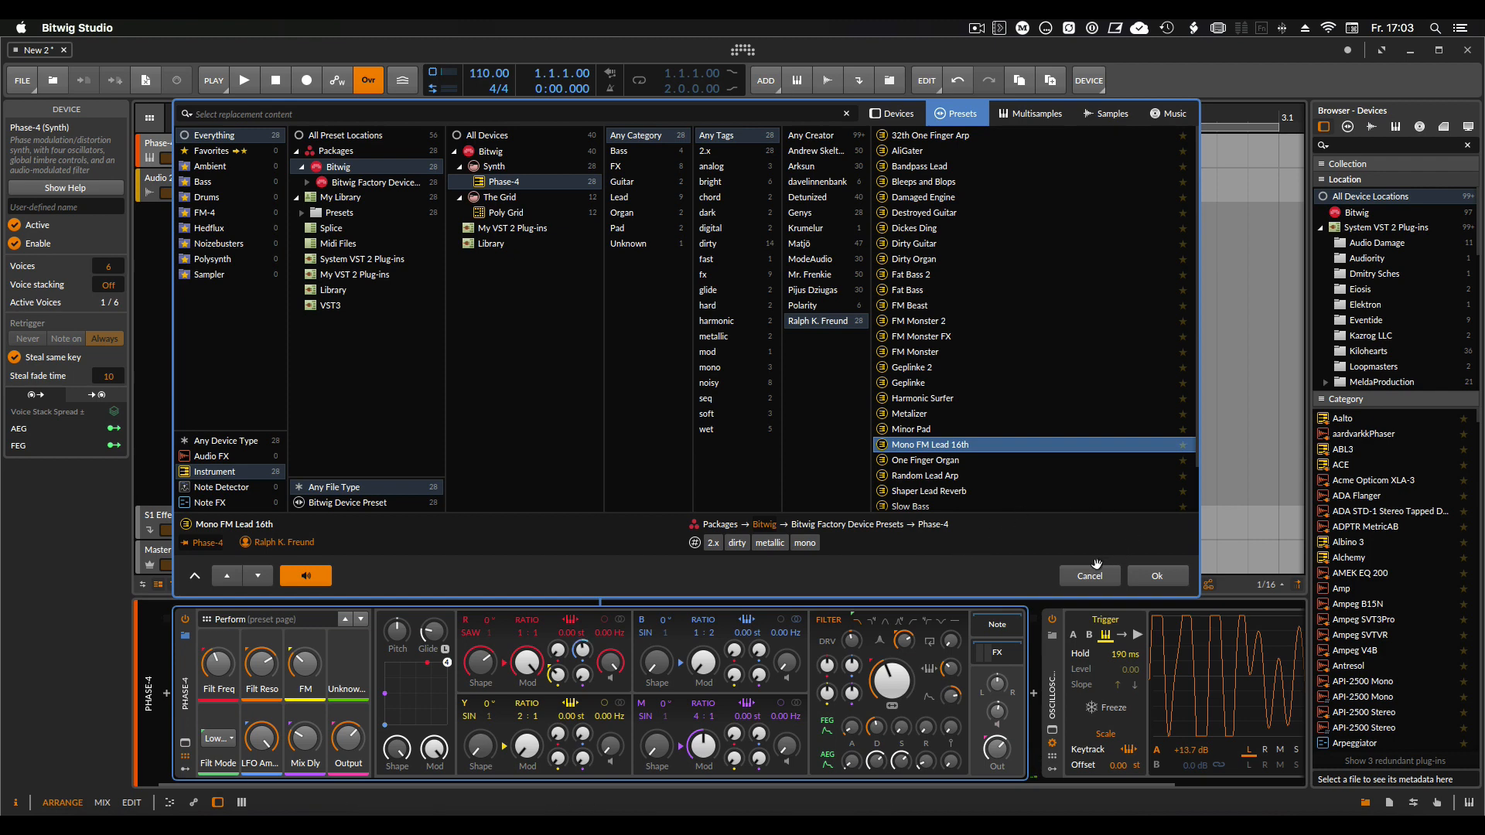
pyautogui.click(1088, 576)
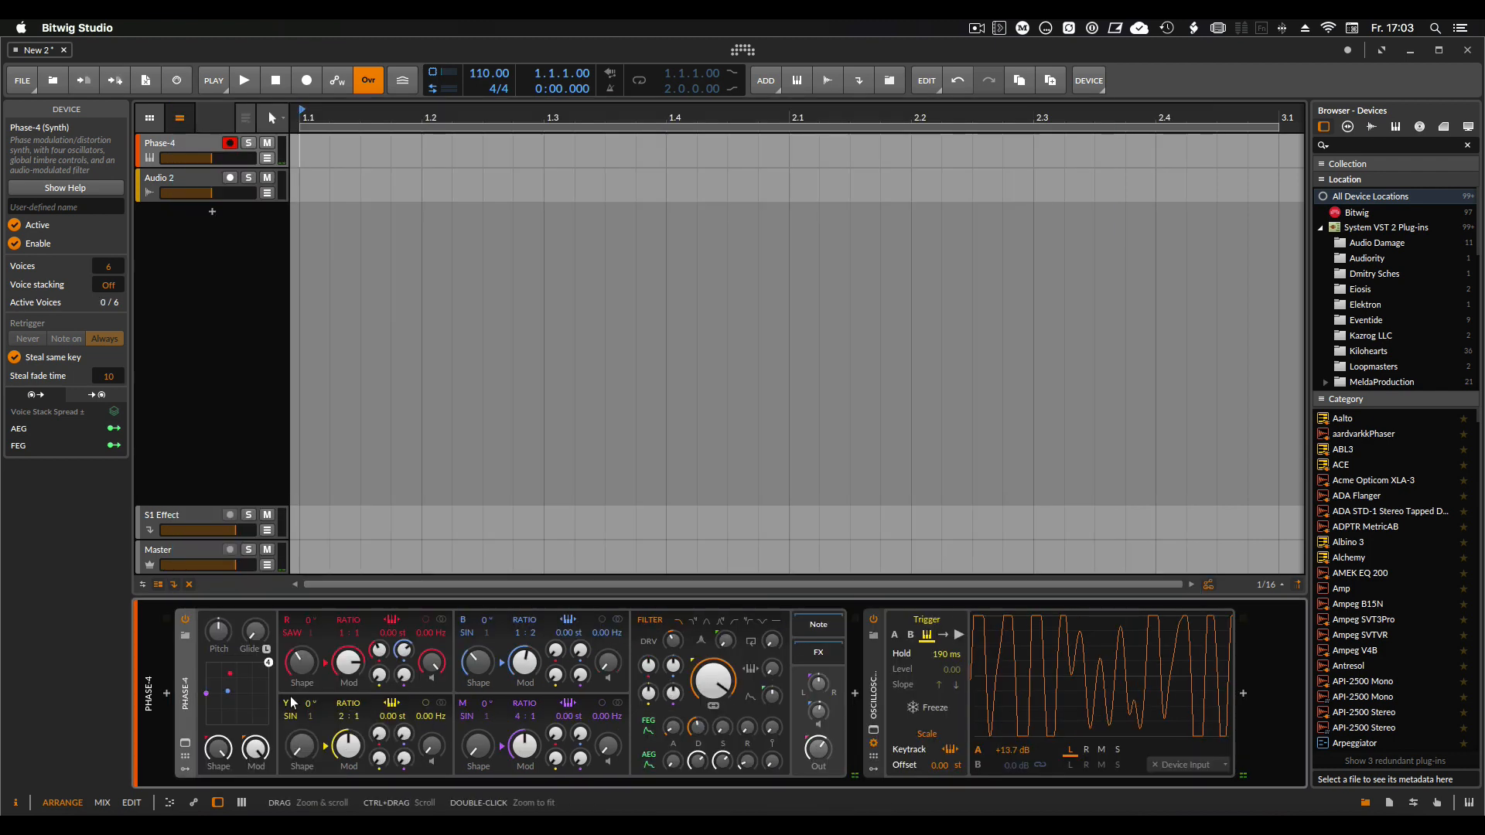
# Remove the Phase-4 and make the device browser remember the Instrument and Bitwig filters for inserting instruments.
pyautogui.press('Delete')
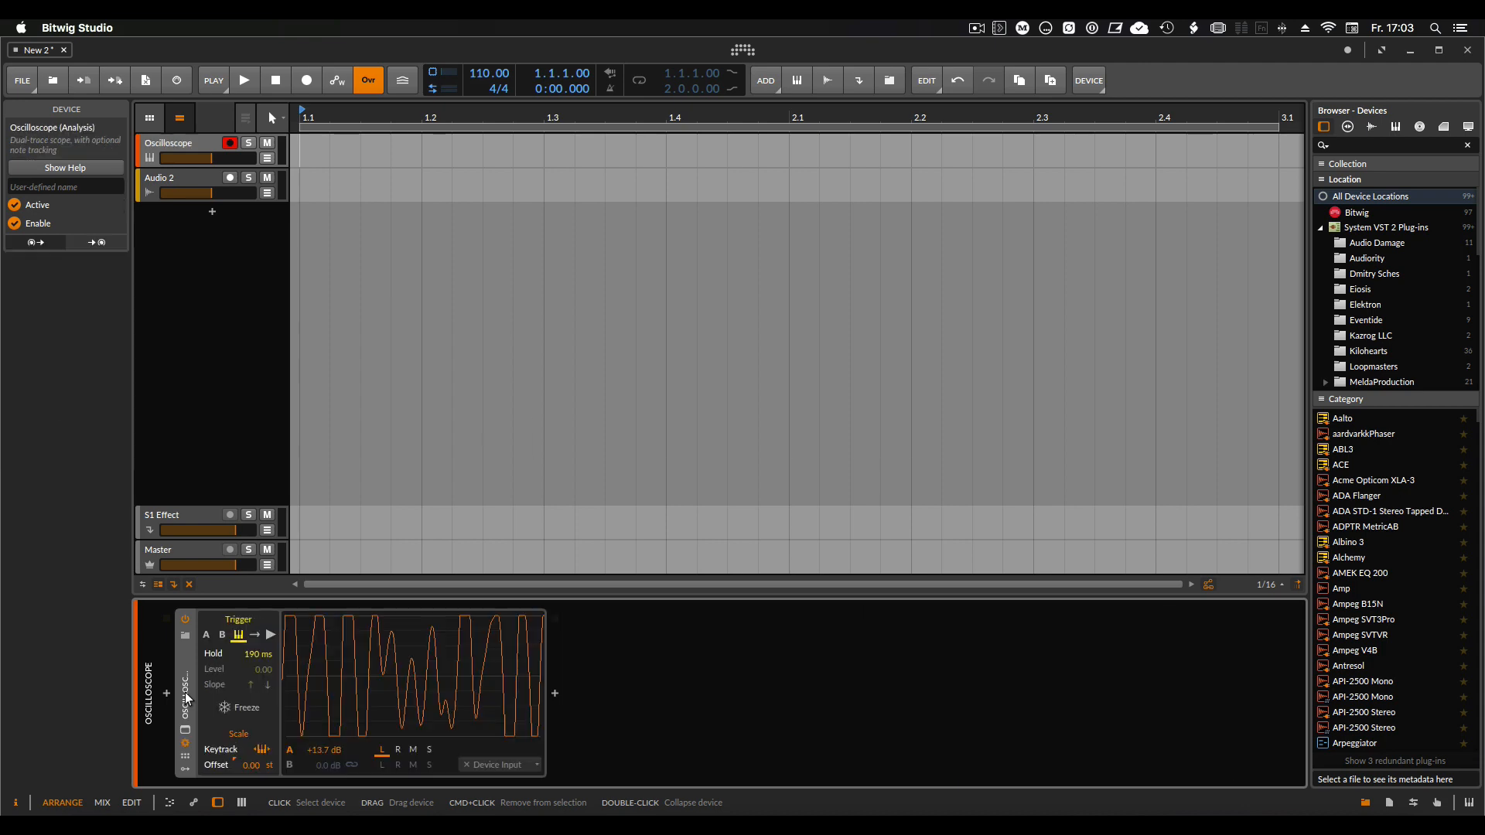
pyautogui.click(167, 694)
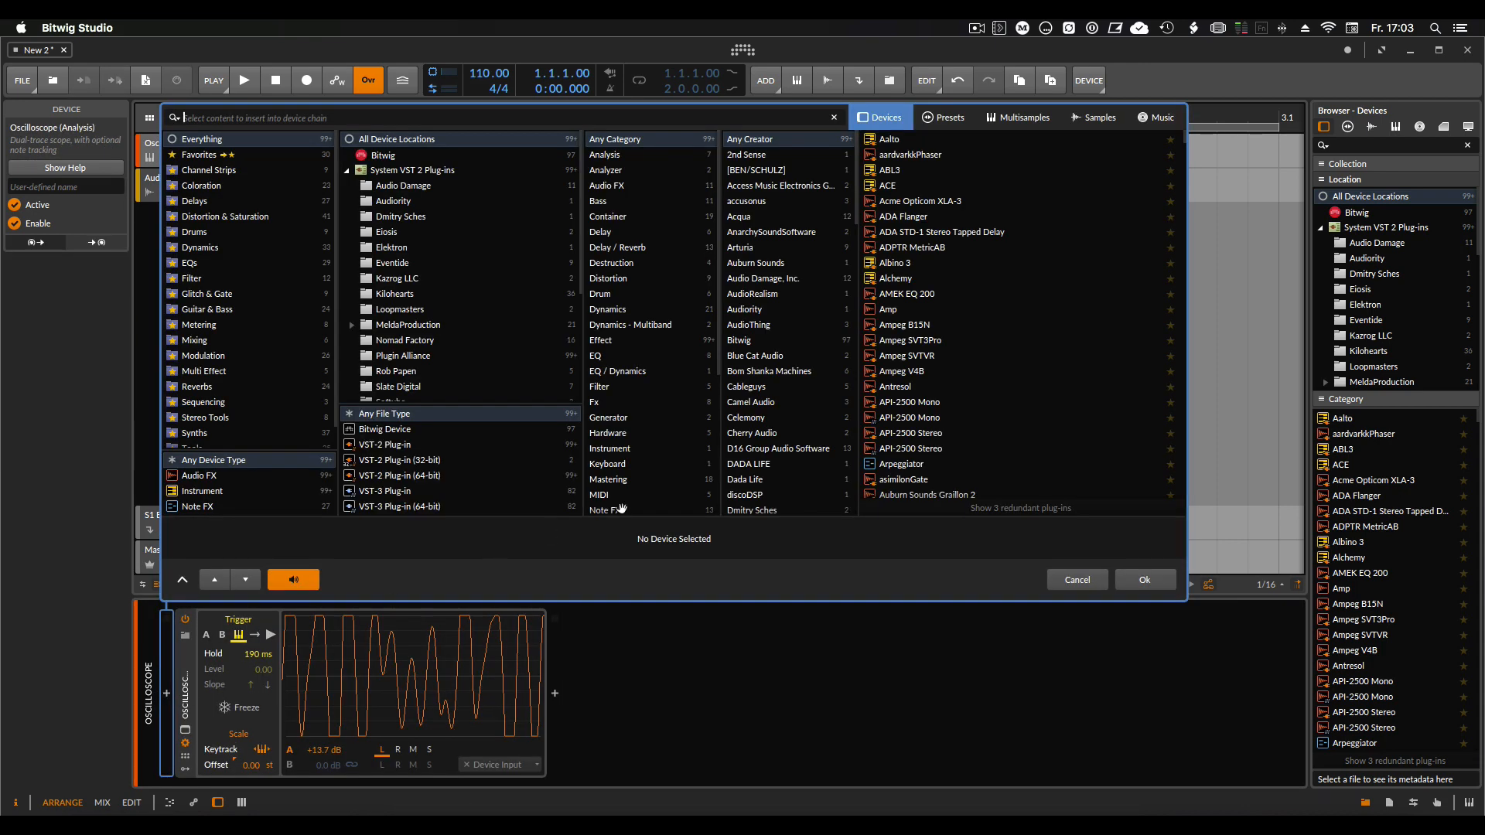
pyautogui.click(220, 490)
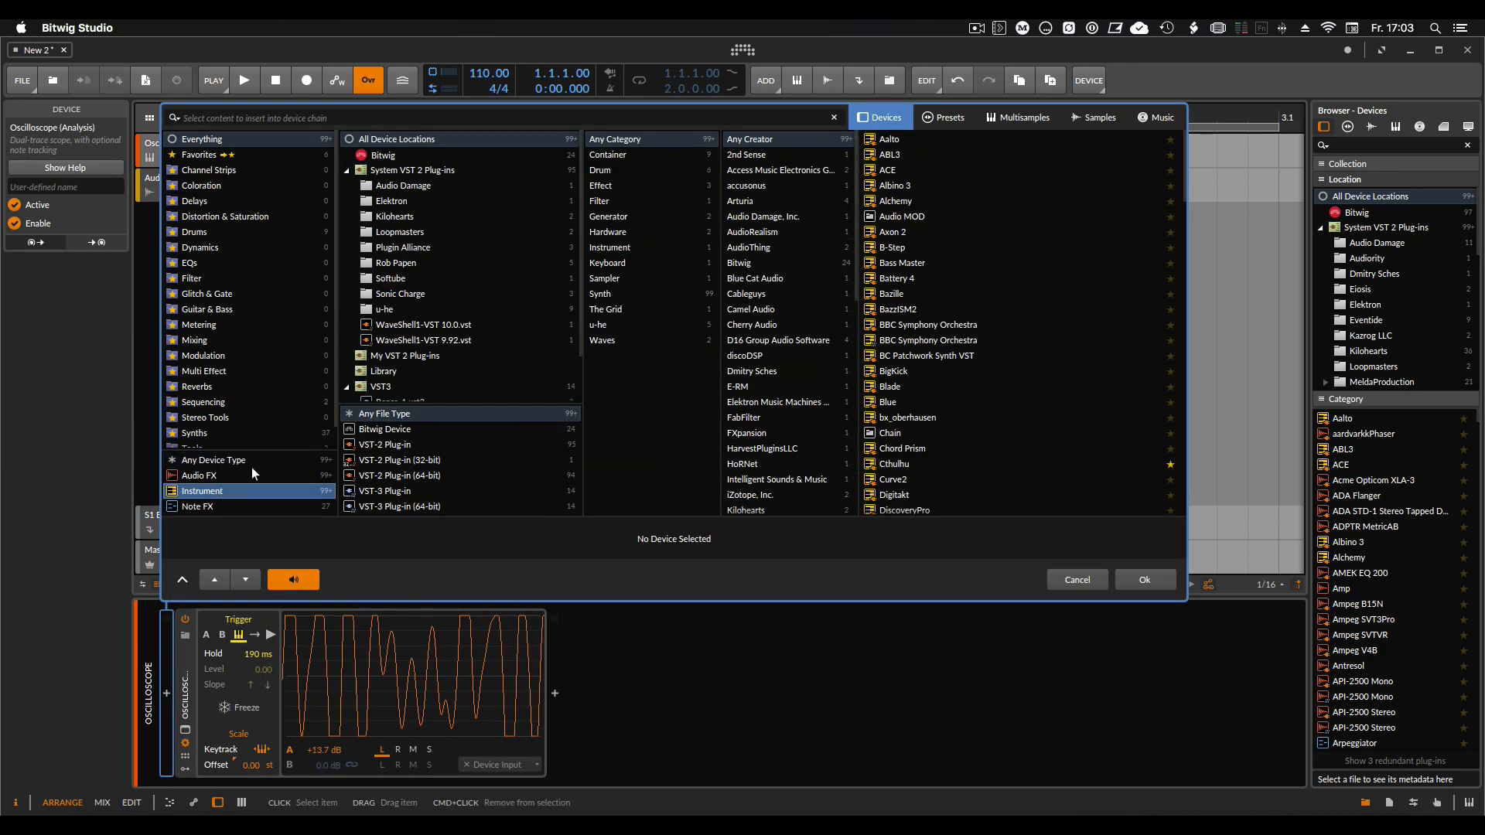
pyautogui.click(454, 155)
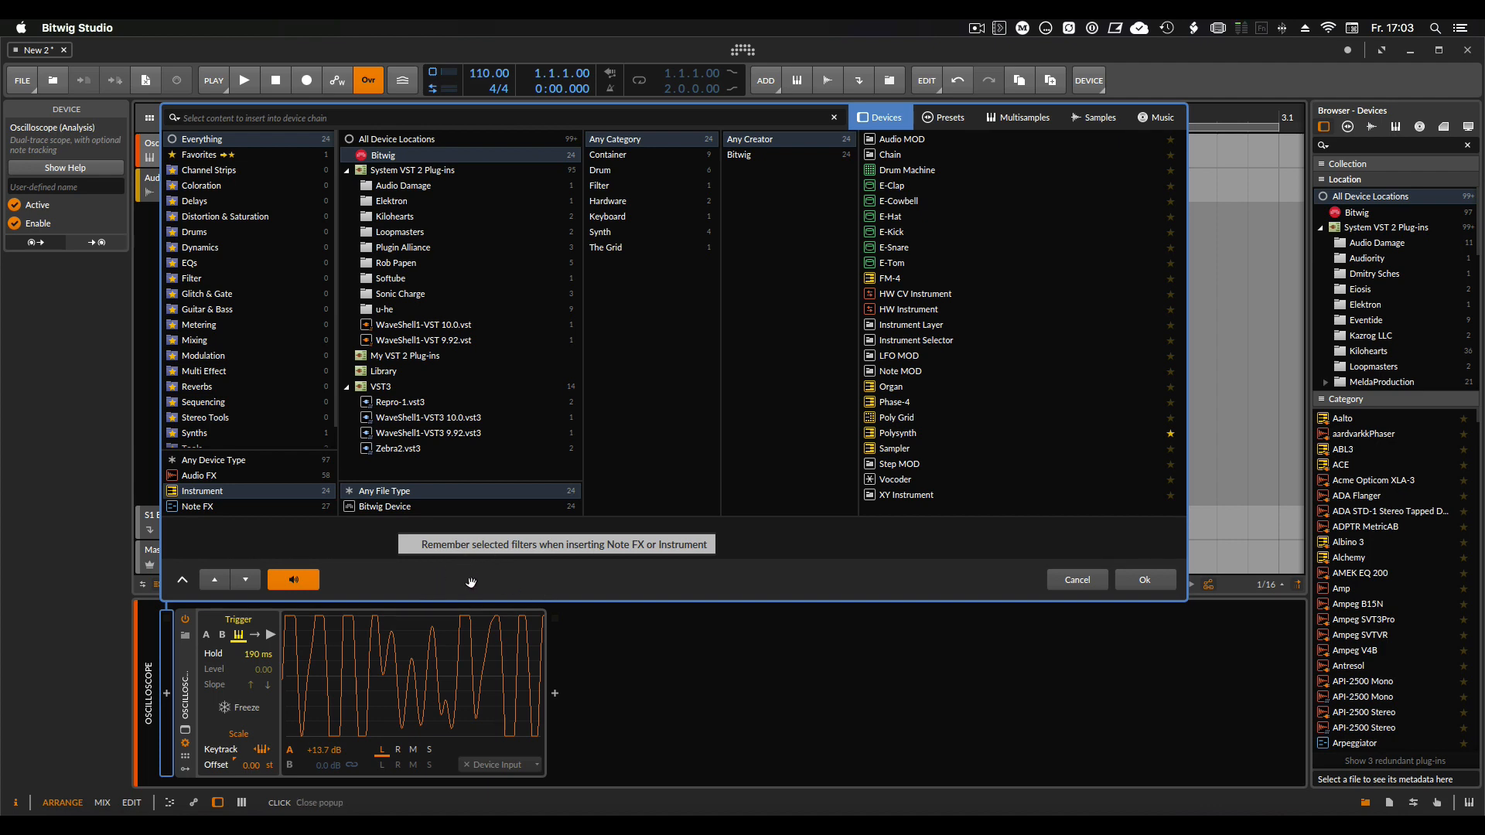
pyautogui.click(471, 582)
pyautogui.click(1077, 581)
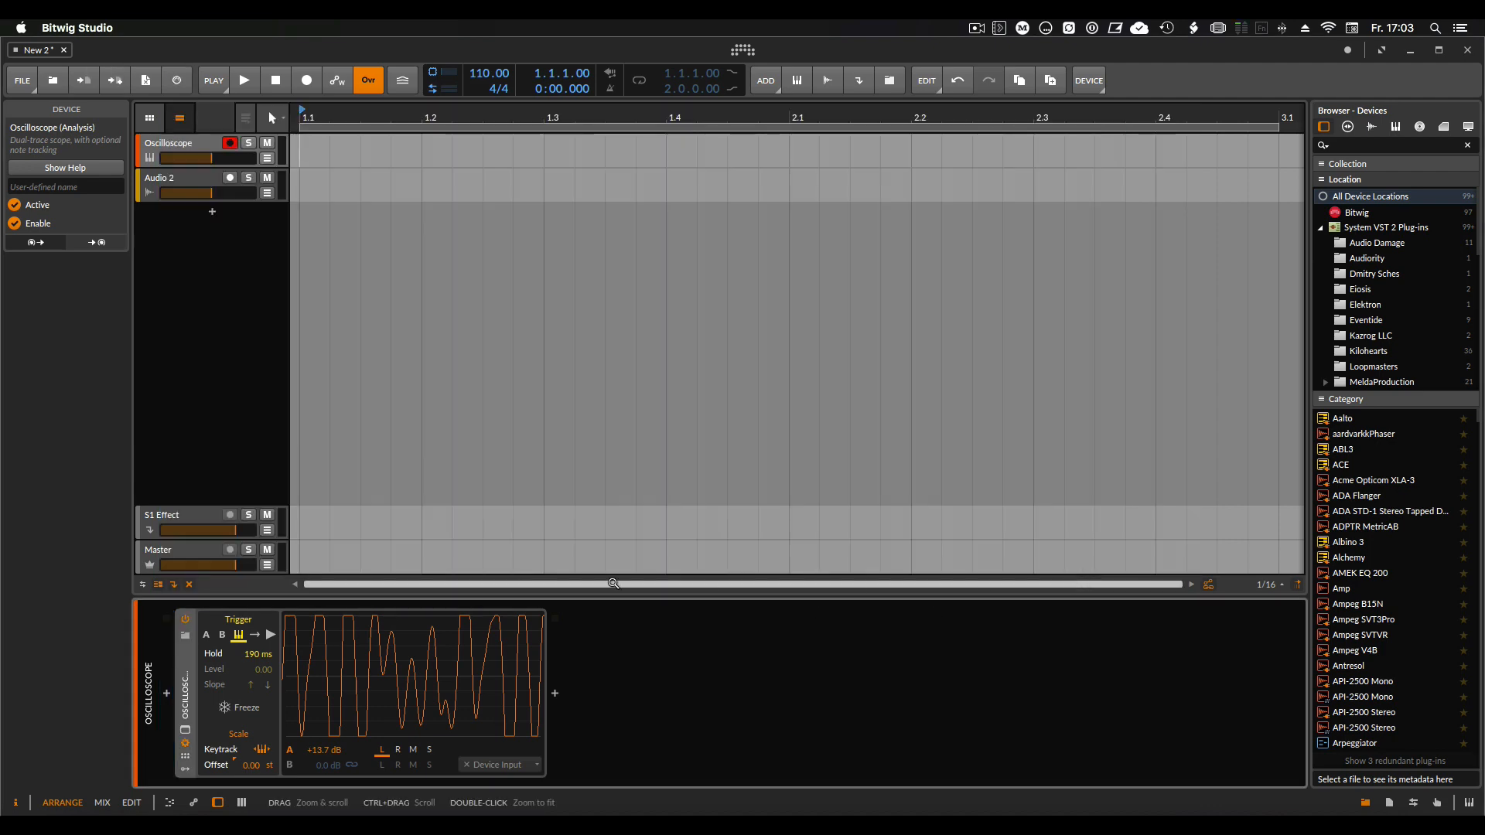
# Insert the Sampler ahead of the Oscilloscope and load the sample 07_Audiotent_-_FP_-_Kick_Drum.wav into it.
pyautogui.click(168, 695)
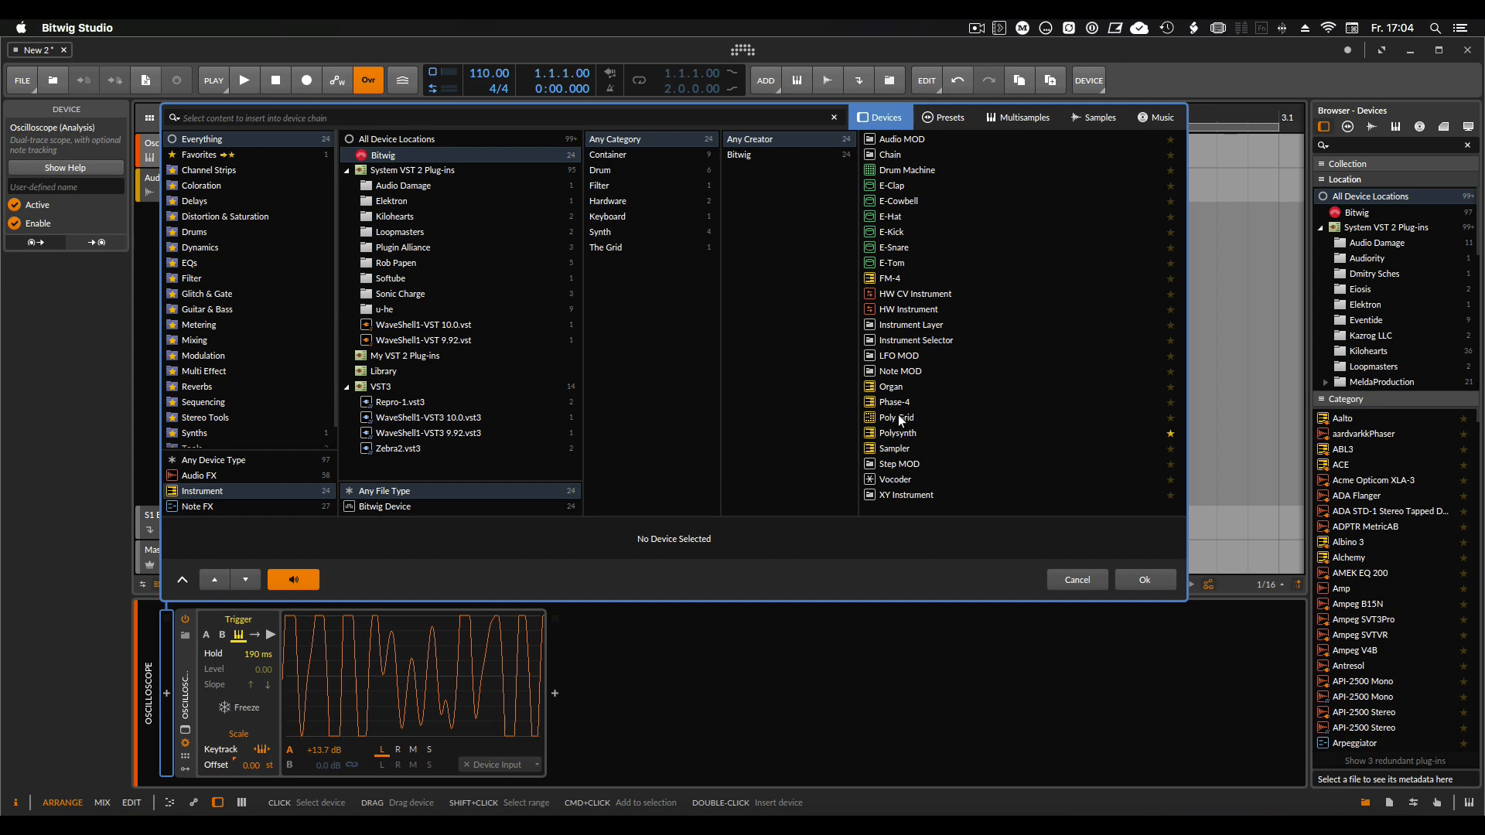
pyautogui.doubleClick(897, 449)
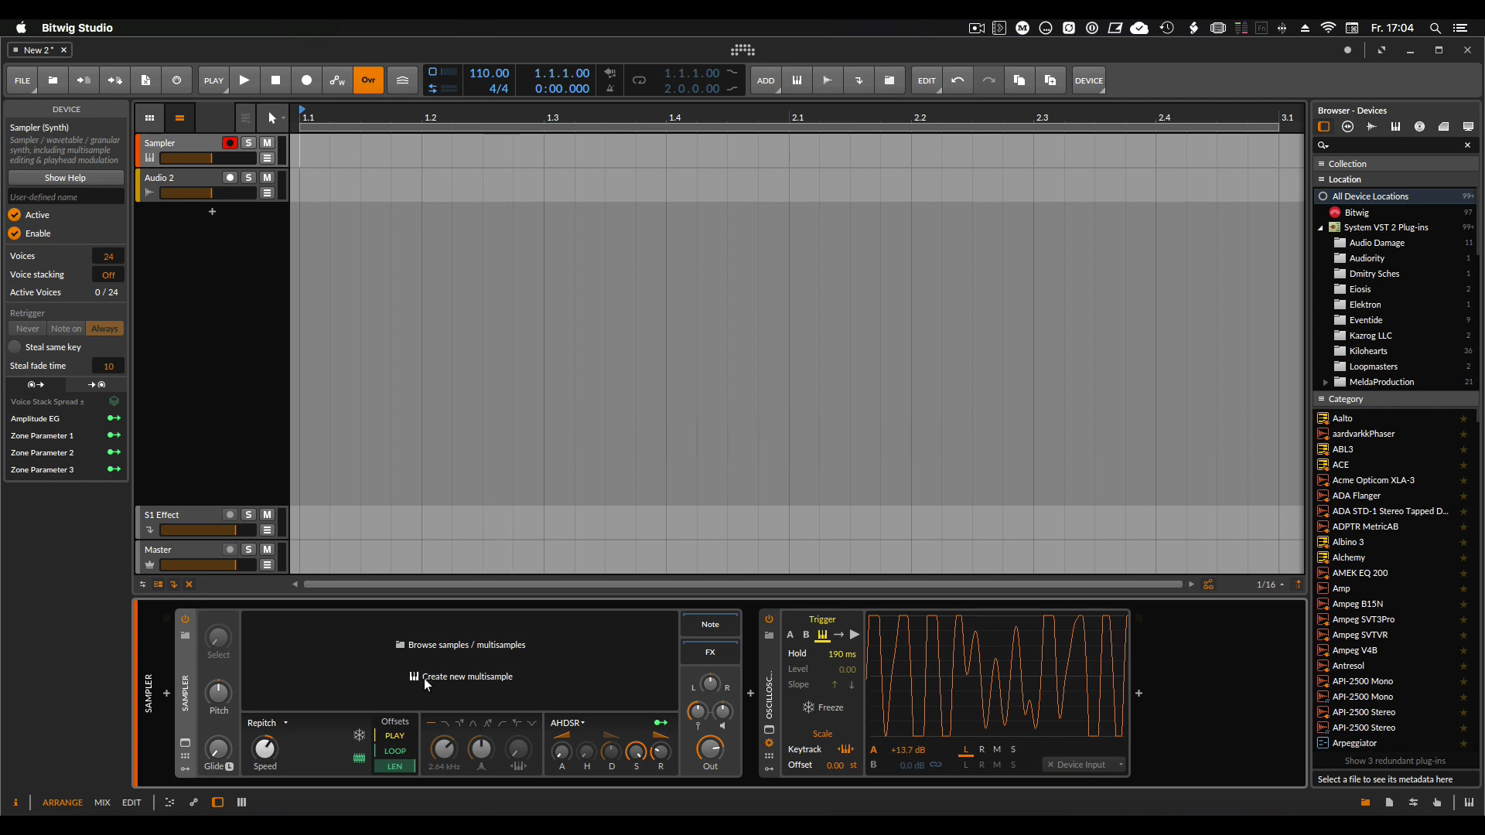
pyautogui.click(1370, 126)
pyautogui.click(1367, 511)
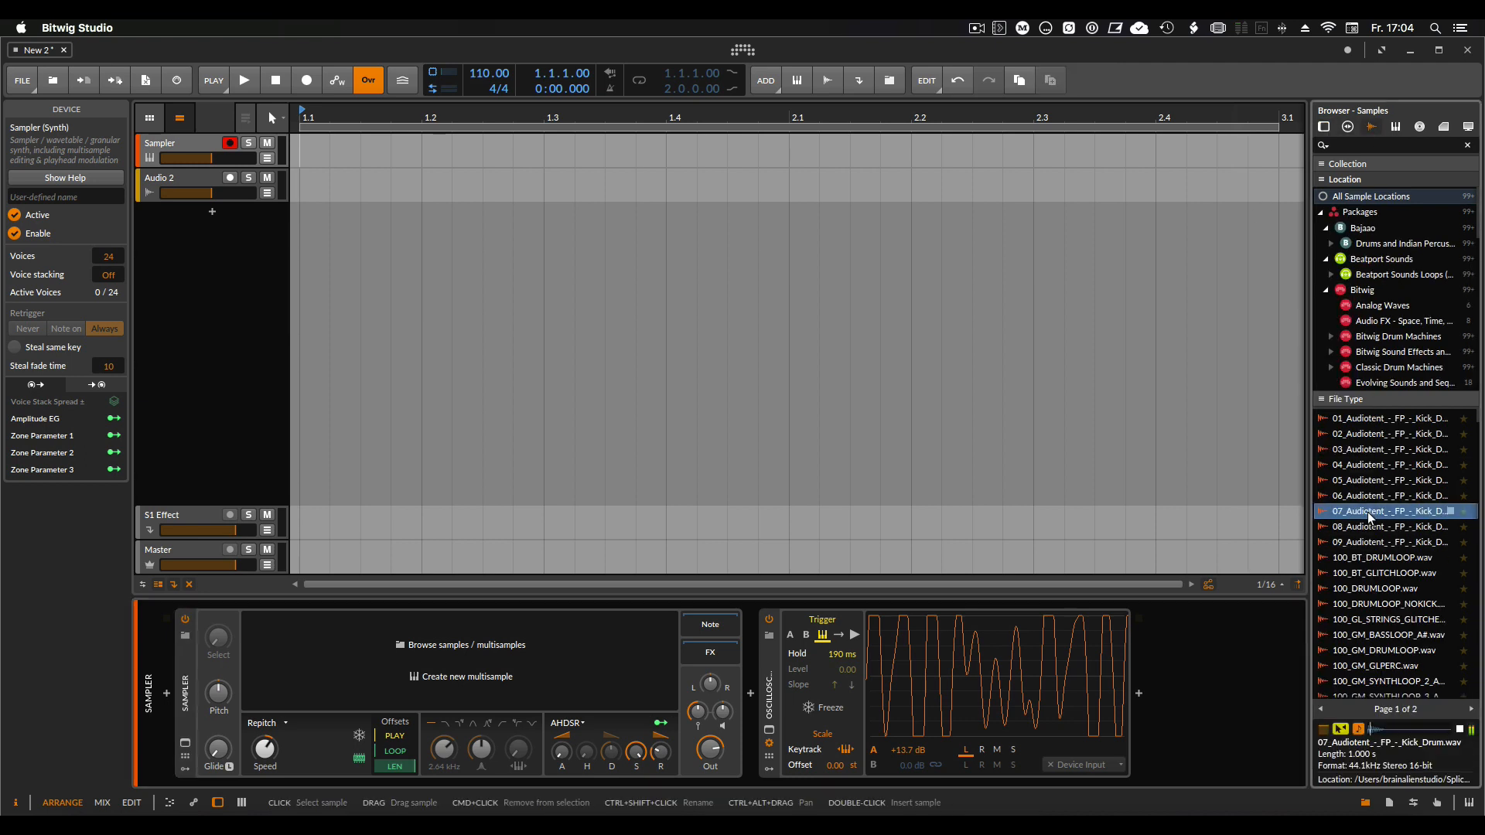
pyautogui.moveTo(1367, 514); pyautogui.dragTo(374, 675)
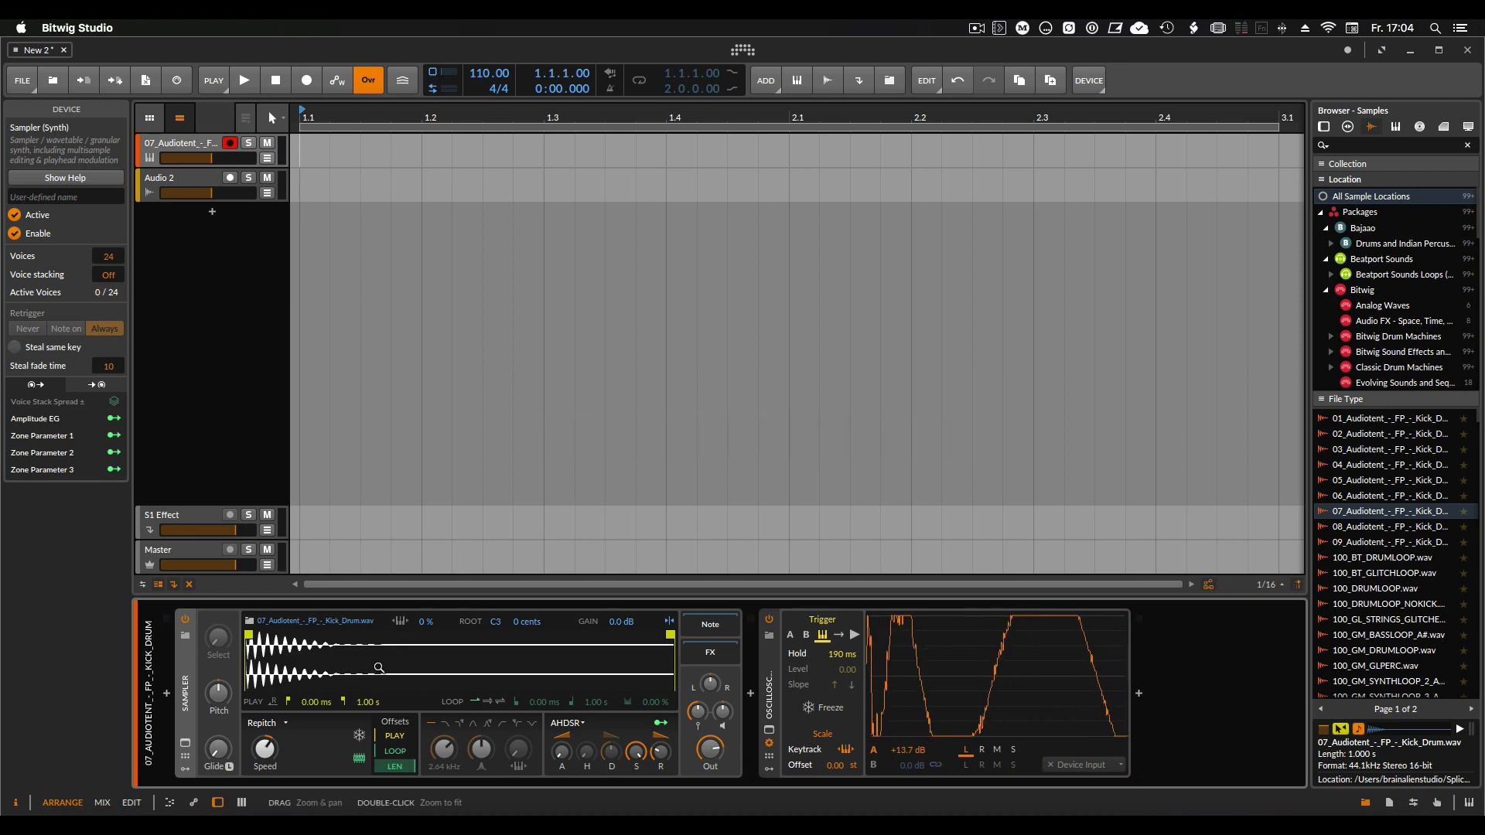
# Convert the kick drum sample in the Sampler to a multi-sample.
pyautogui.rightClick(385, 662)
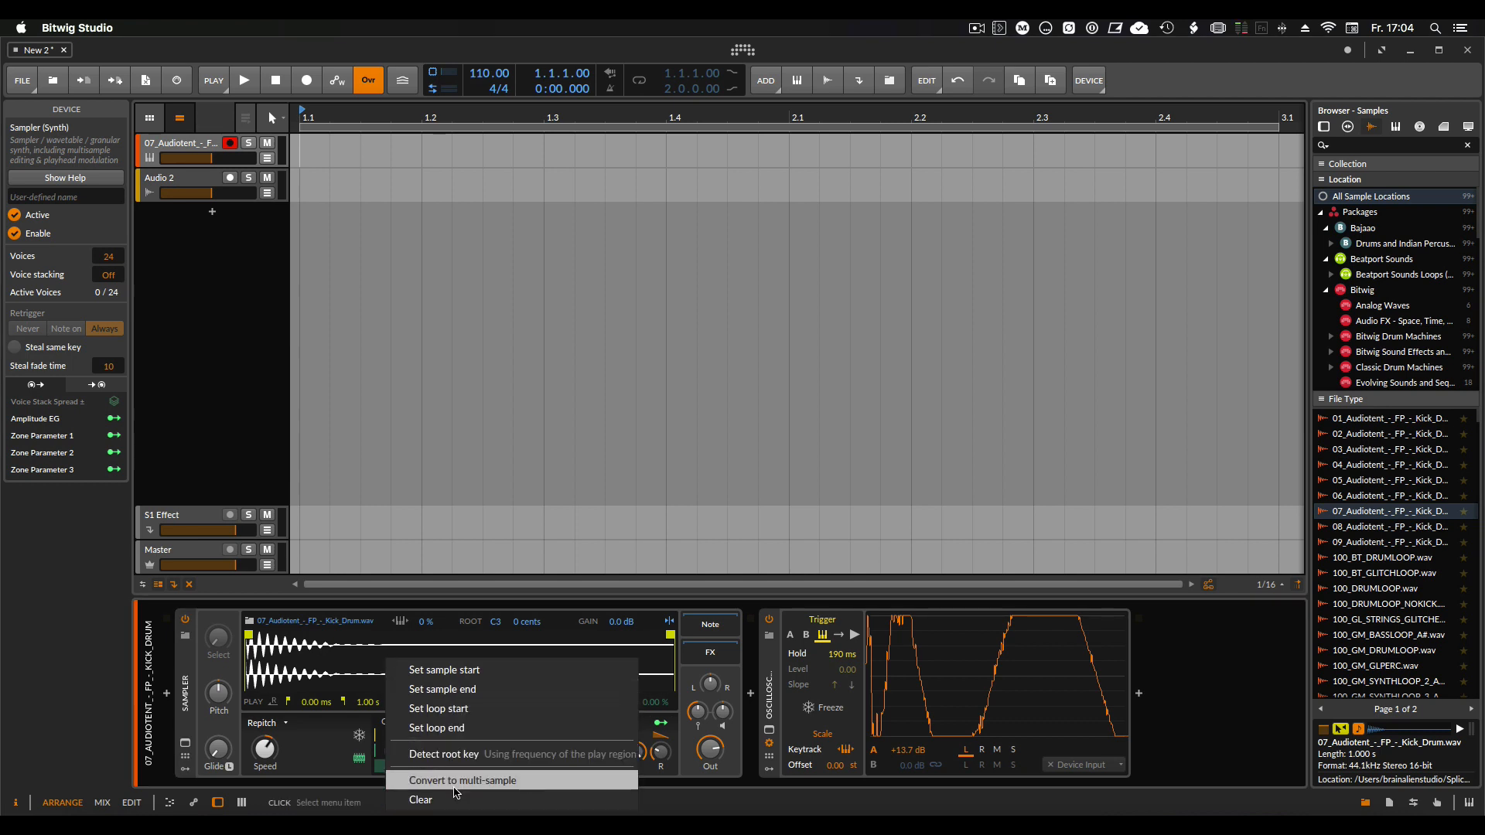
pyautogui.click(319, 654)
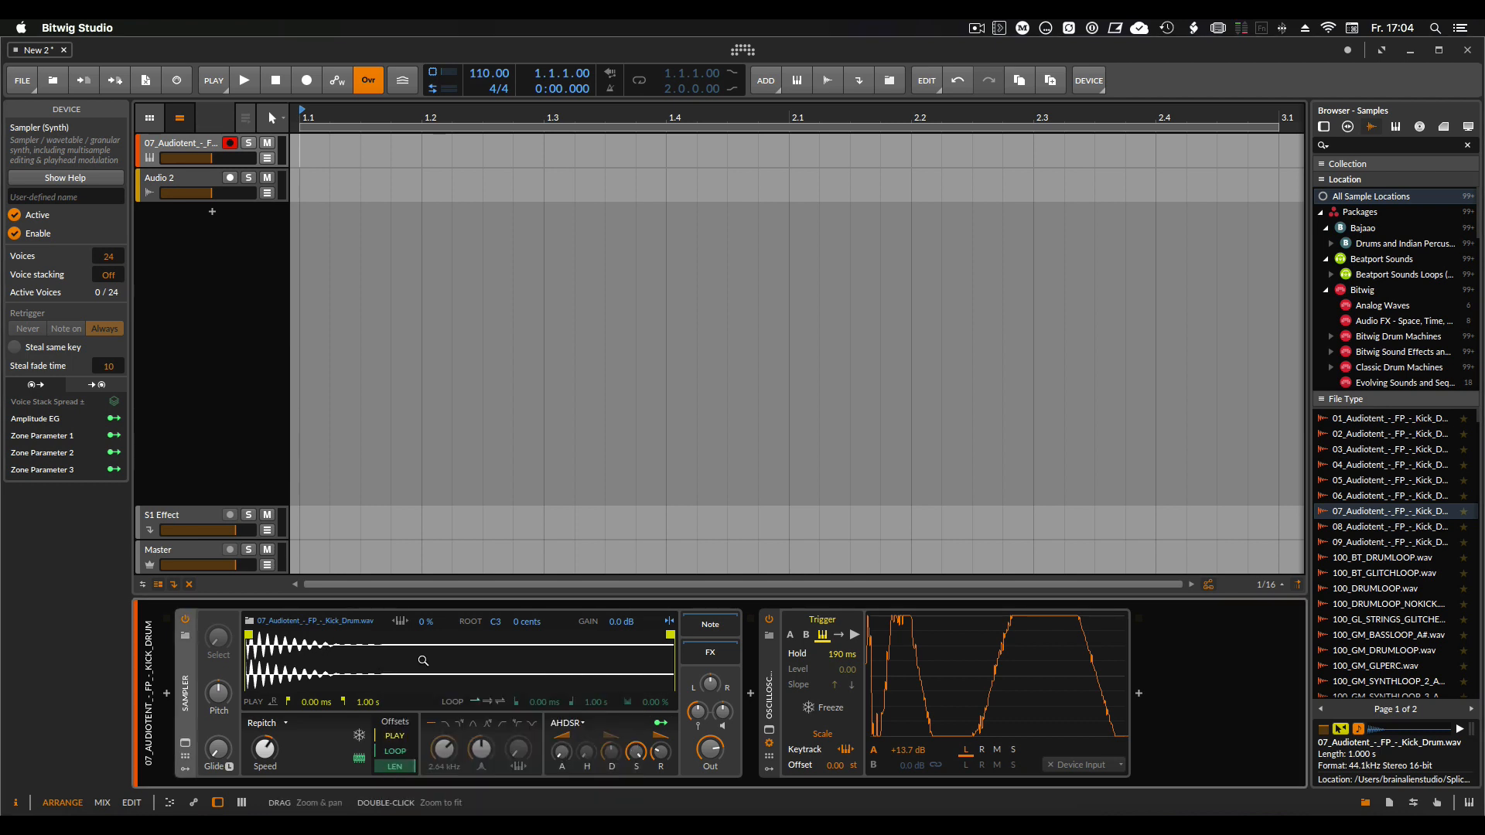
pyautogui.rightClick(333, 669)
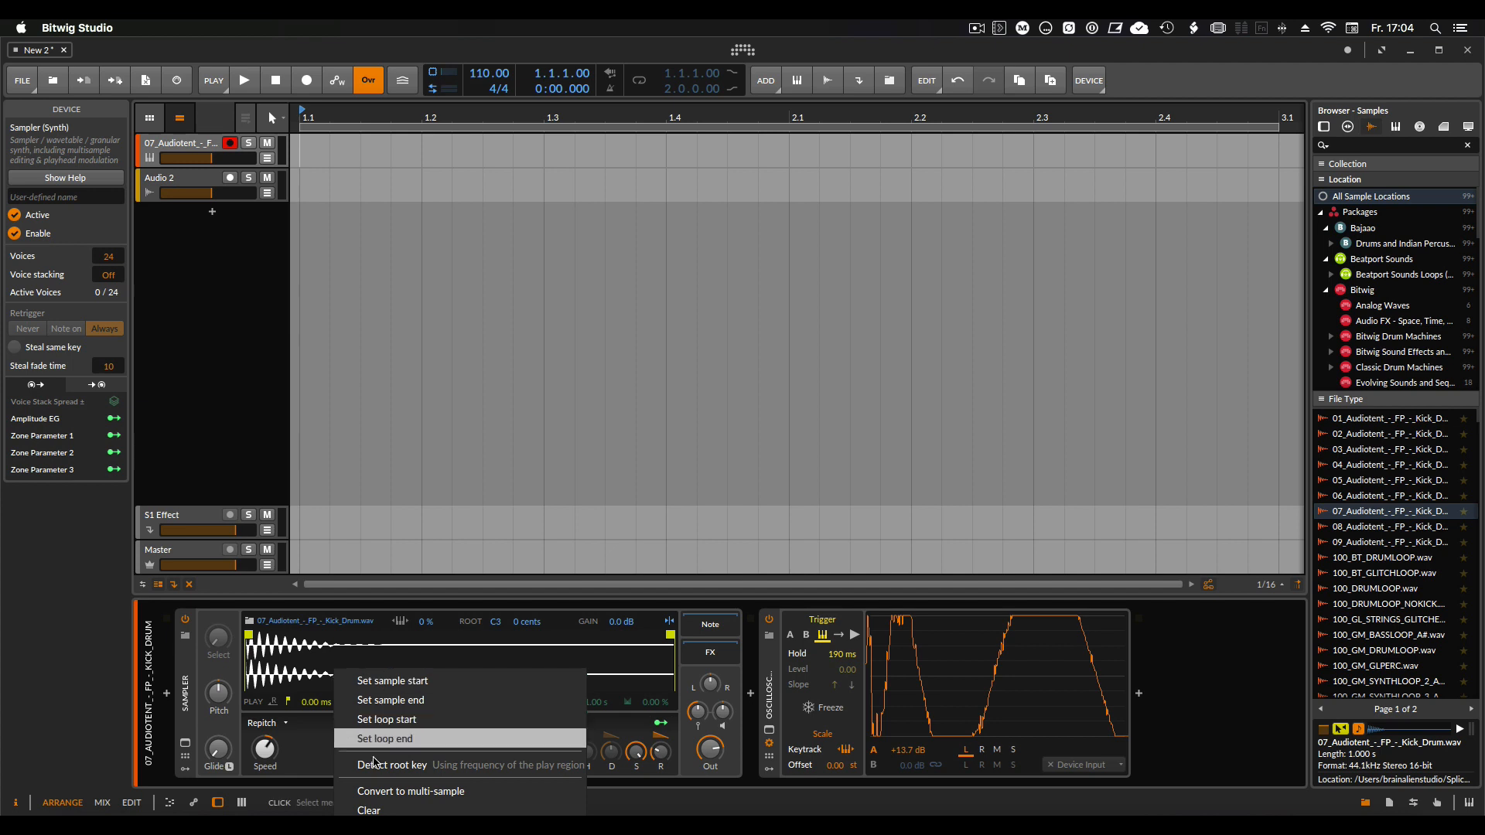
pyautogui.click(363, 790)
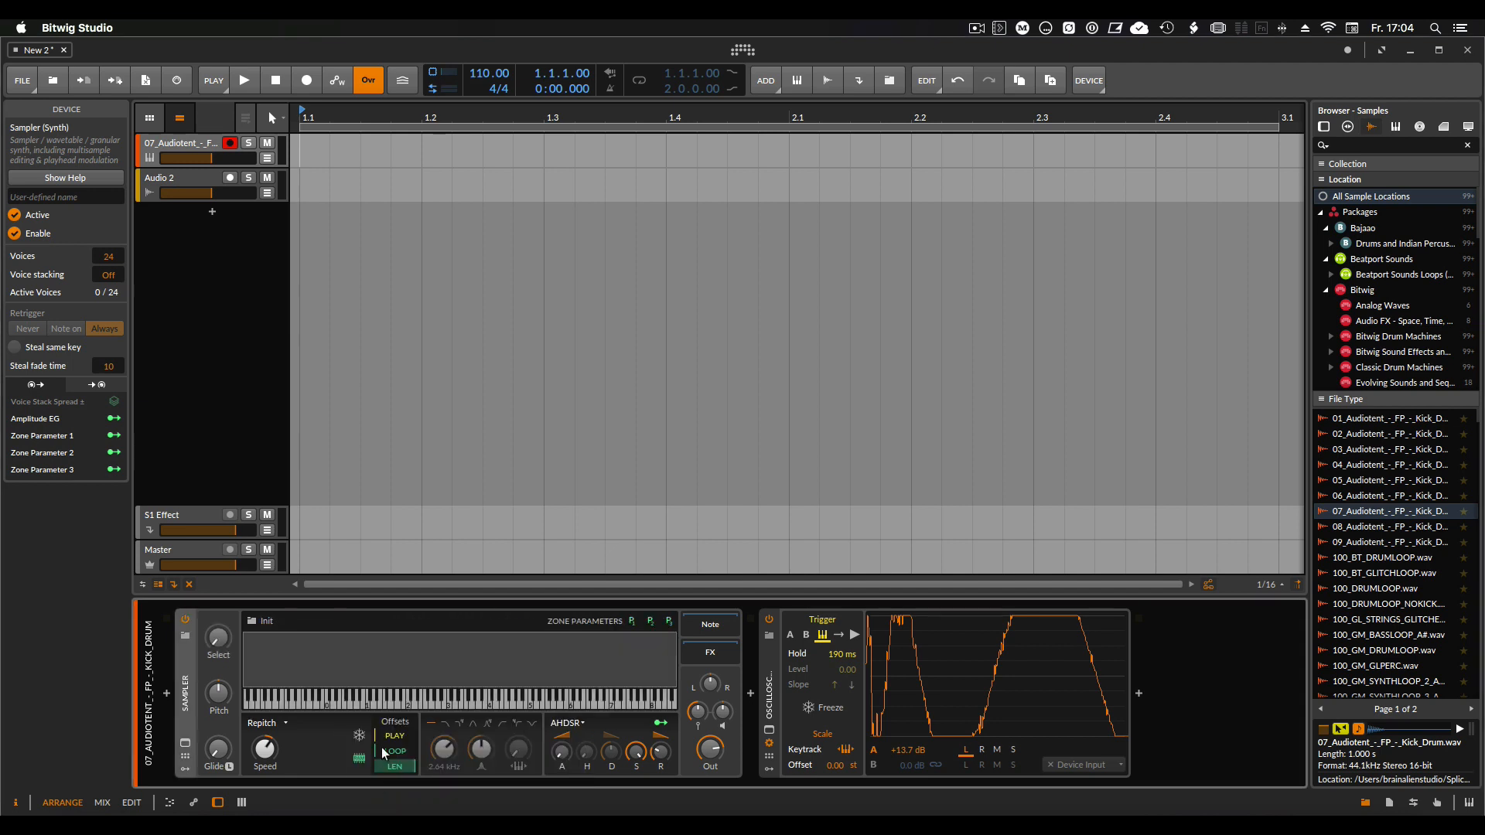
# Examine the Sampler's multi-sample zones in both the grid and the list layout of the zone editor, and close it.
pyautogui.click(449, 654)
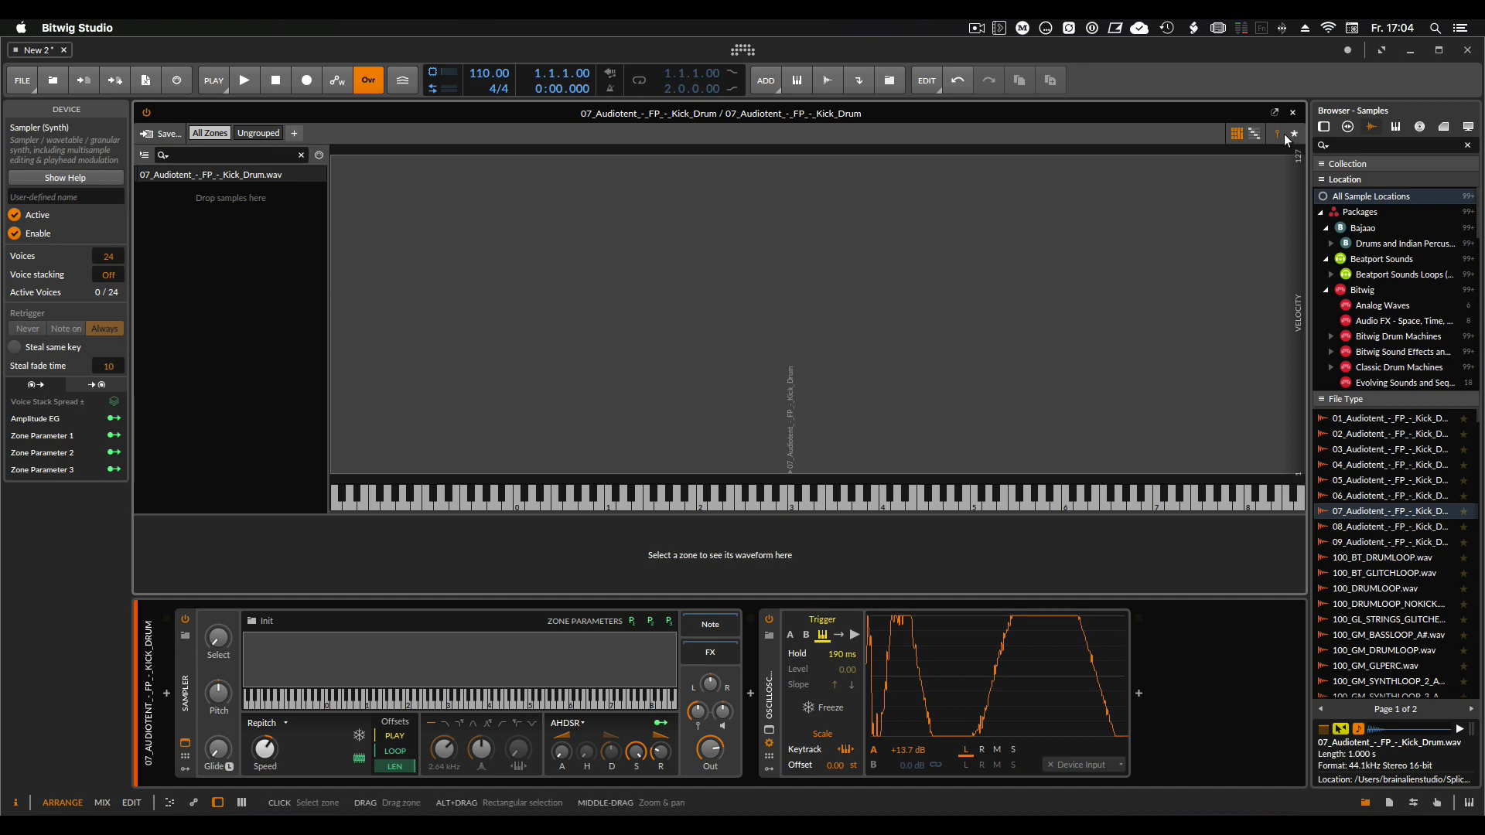
pyautogui.click(1236, 134)
pyautogui.click(1237, 134)
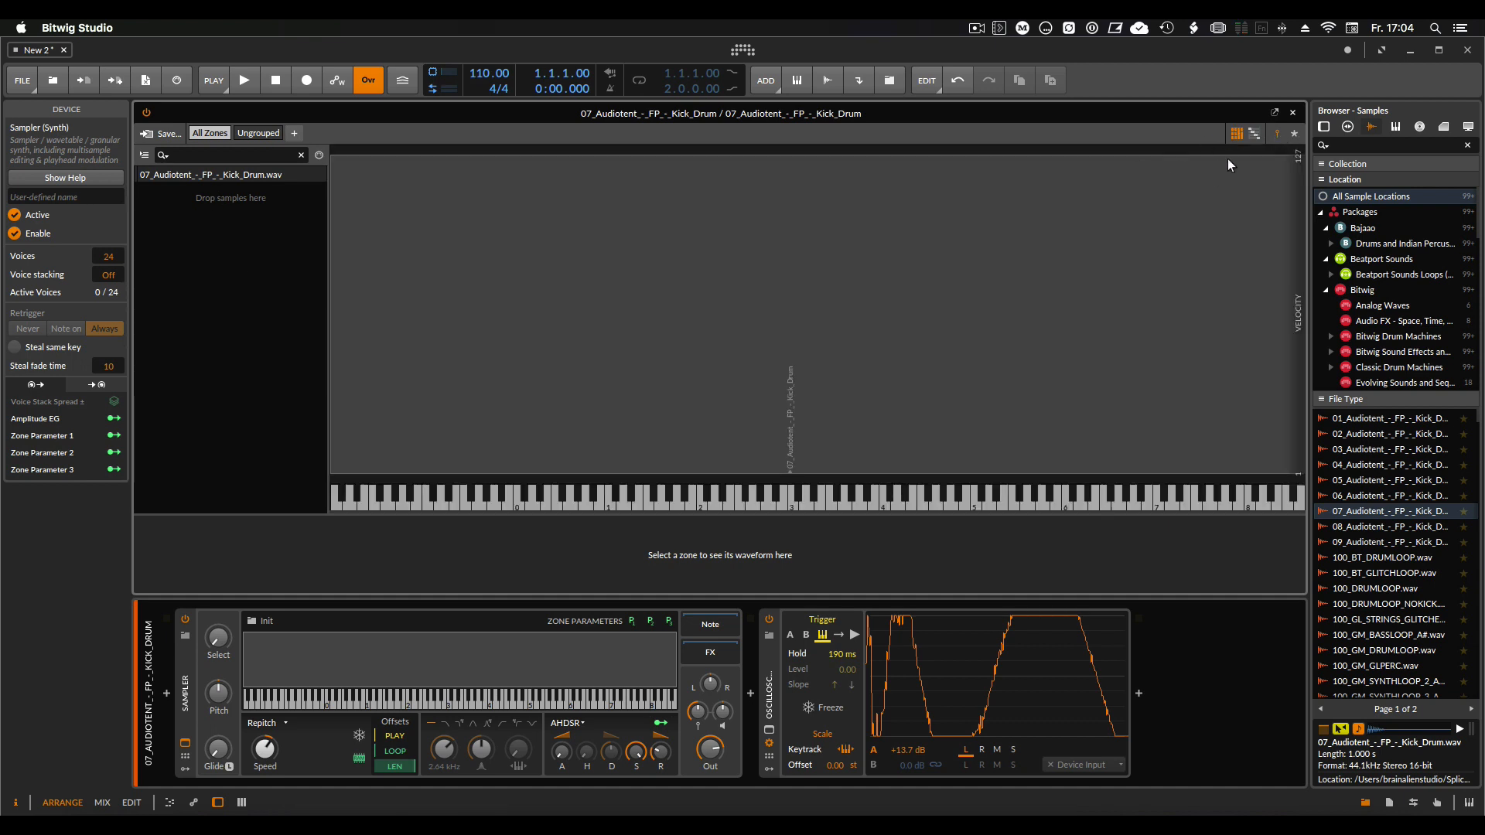
pyautogui.click(1253, 134)
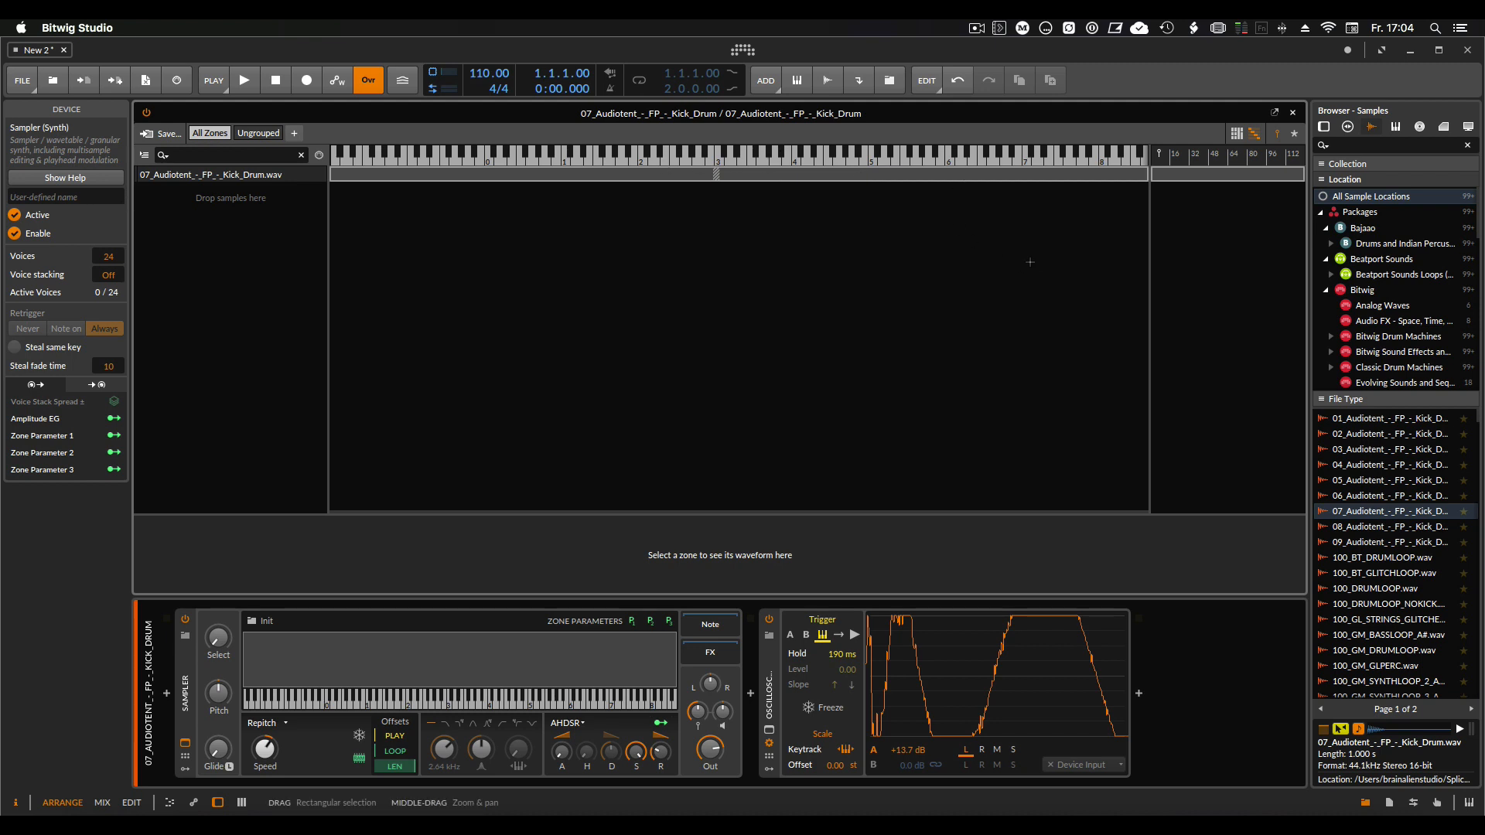
pyautogui.click(1237, 134)
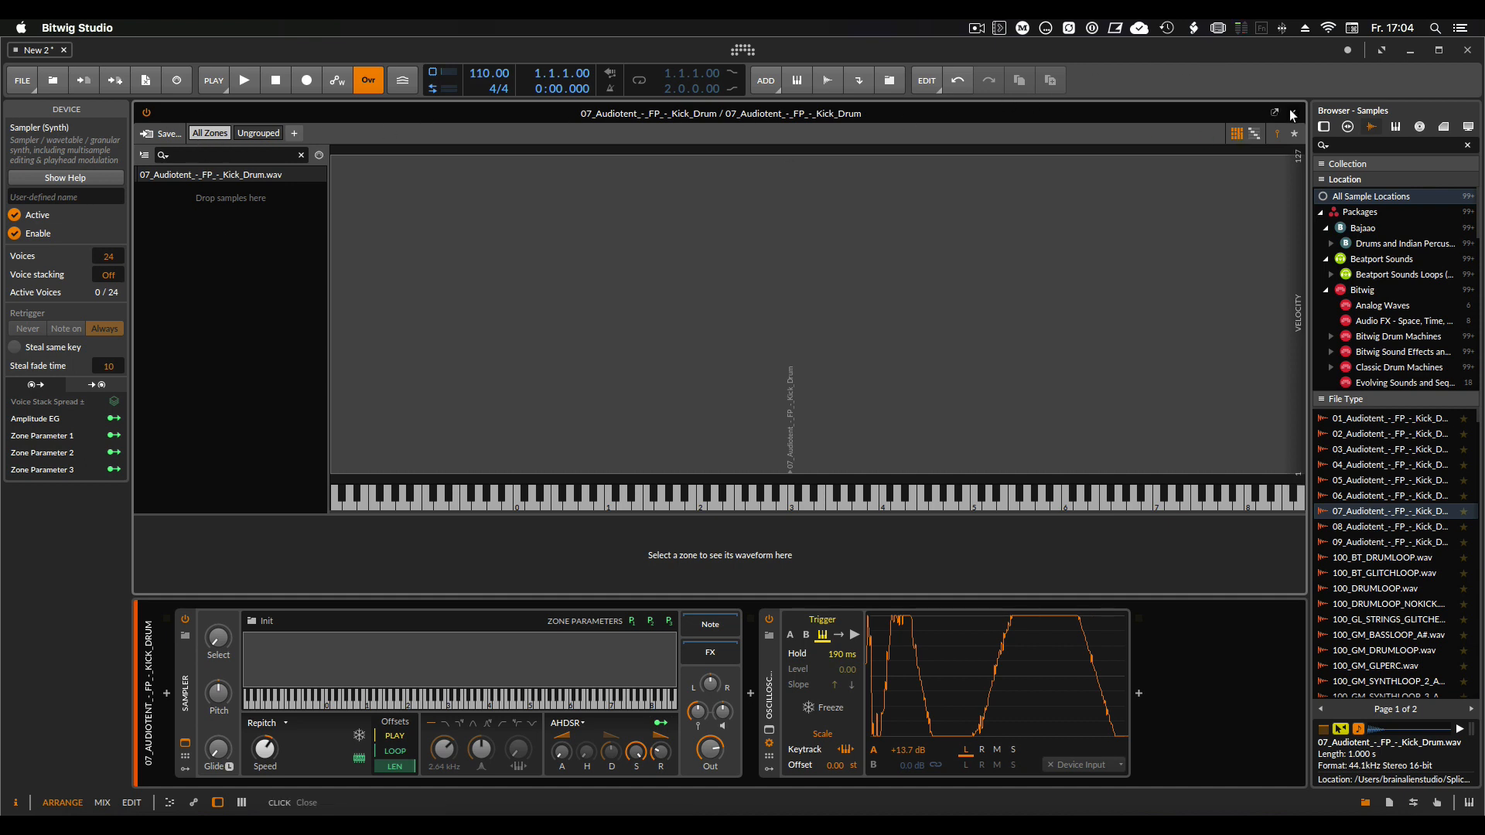
pyautogui.press('Escape')
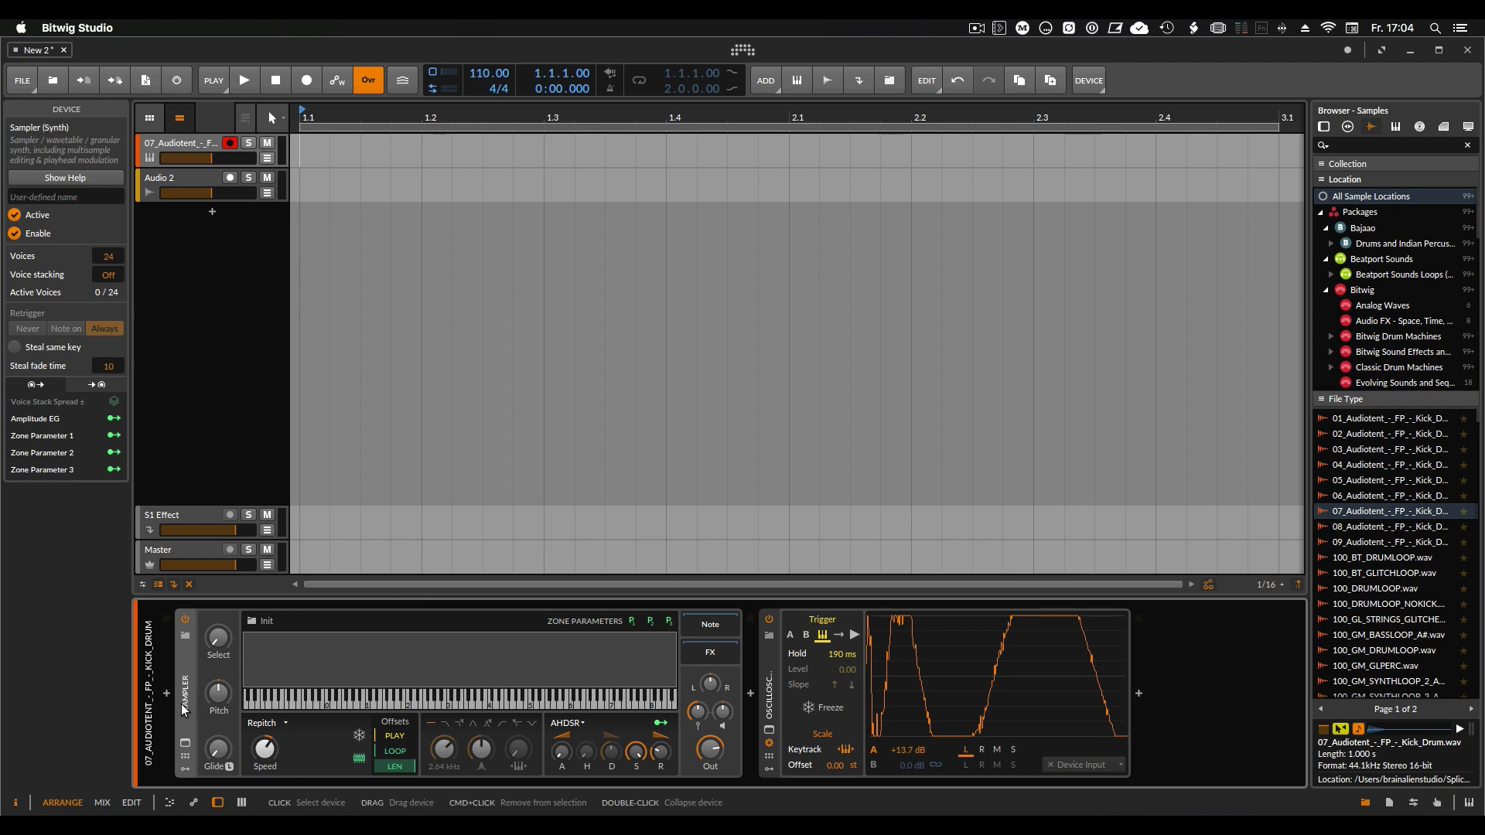
# Remove the Sampler and insert a Poly Grid ahead of the Oscilloscope.
pyautogui.press('Delete')
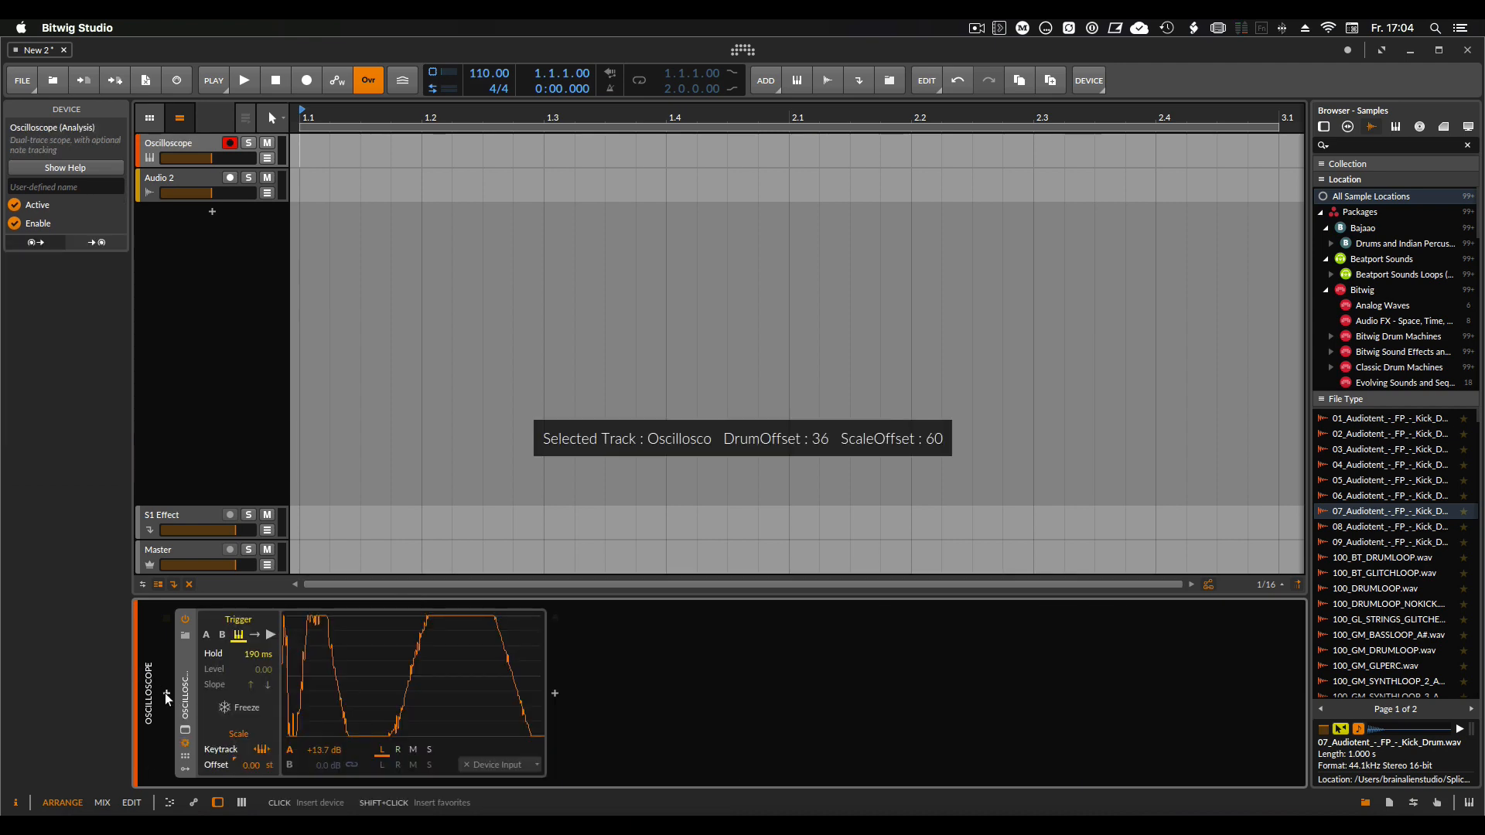
pyautogui.click(165, 692)
pyautogui.write('po')
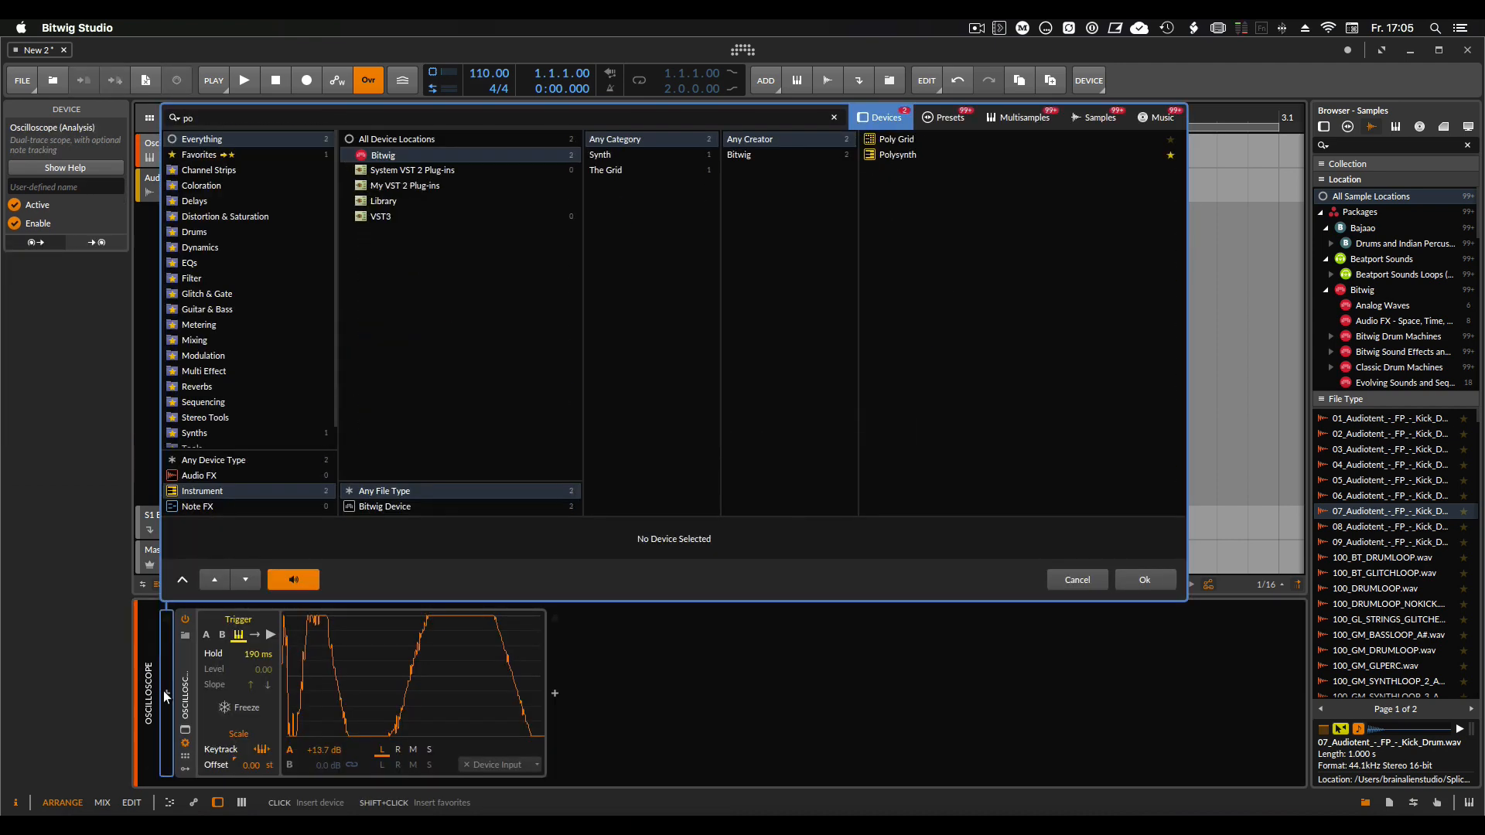
pyautogui.doubleClick(897, 139)
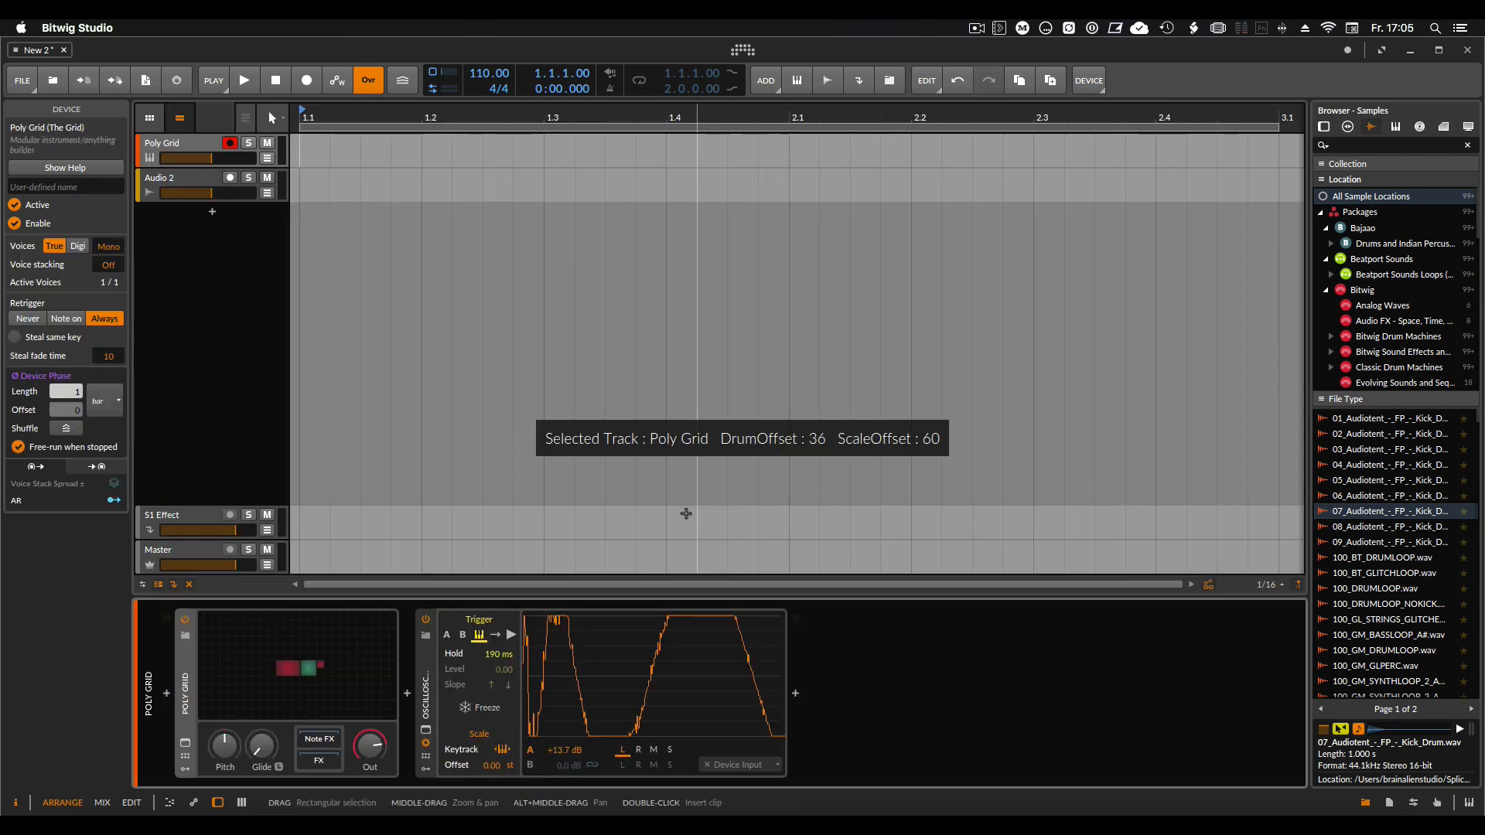
# Open the Poly Grid's patch editor and inspect its Audio Out and Triangle modules.
pyautogui.click(286, 658)
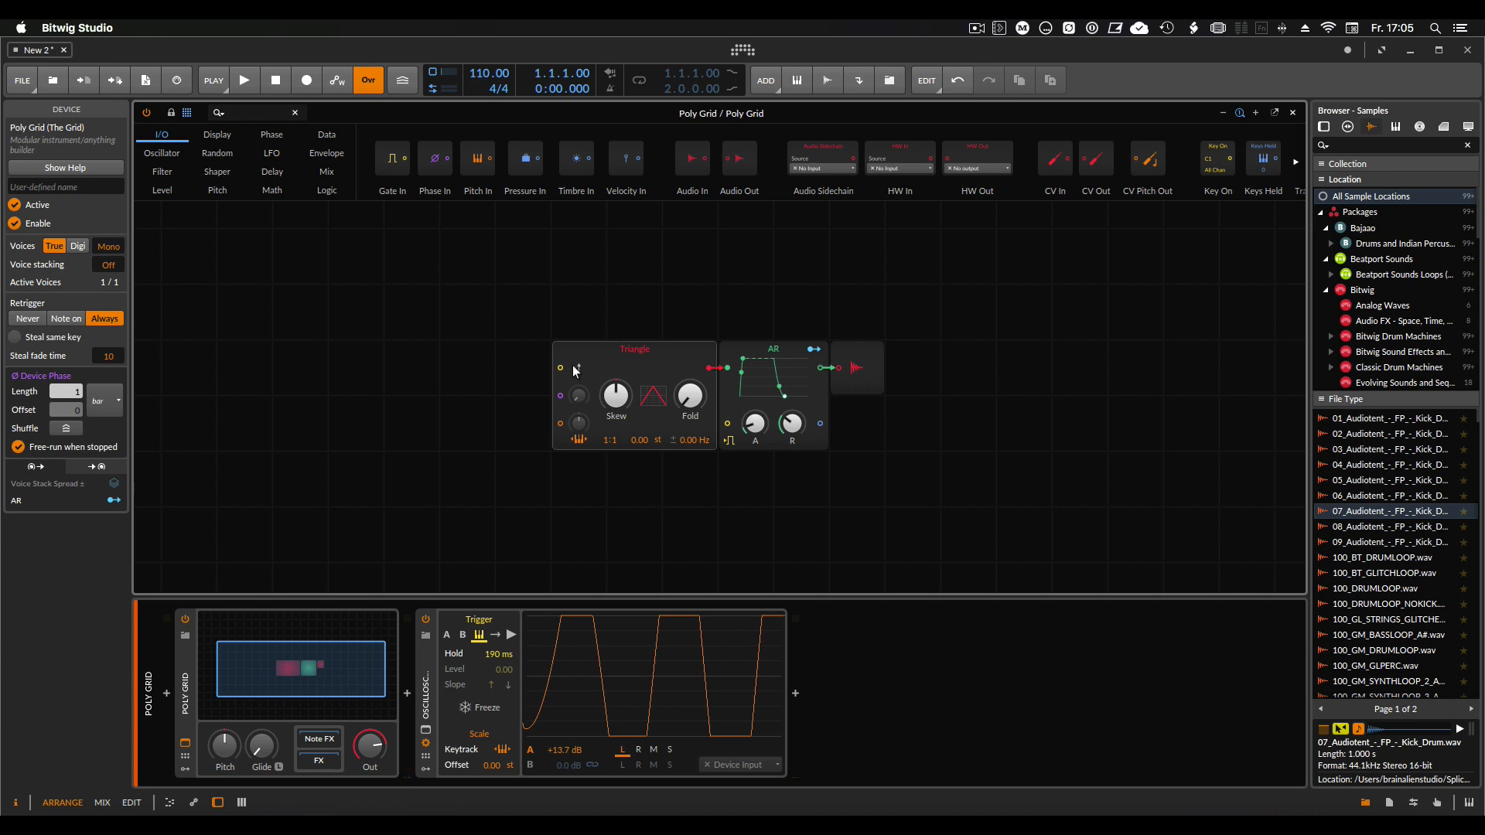
pyautogui.click(858, 368)
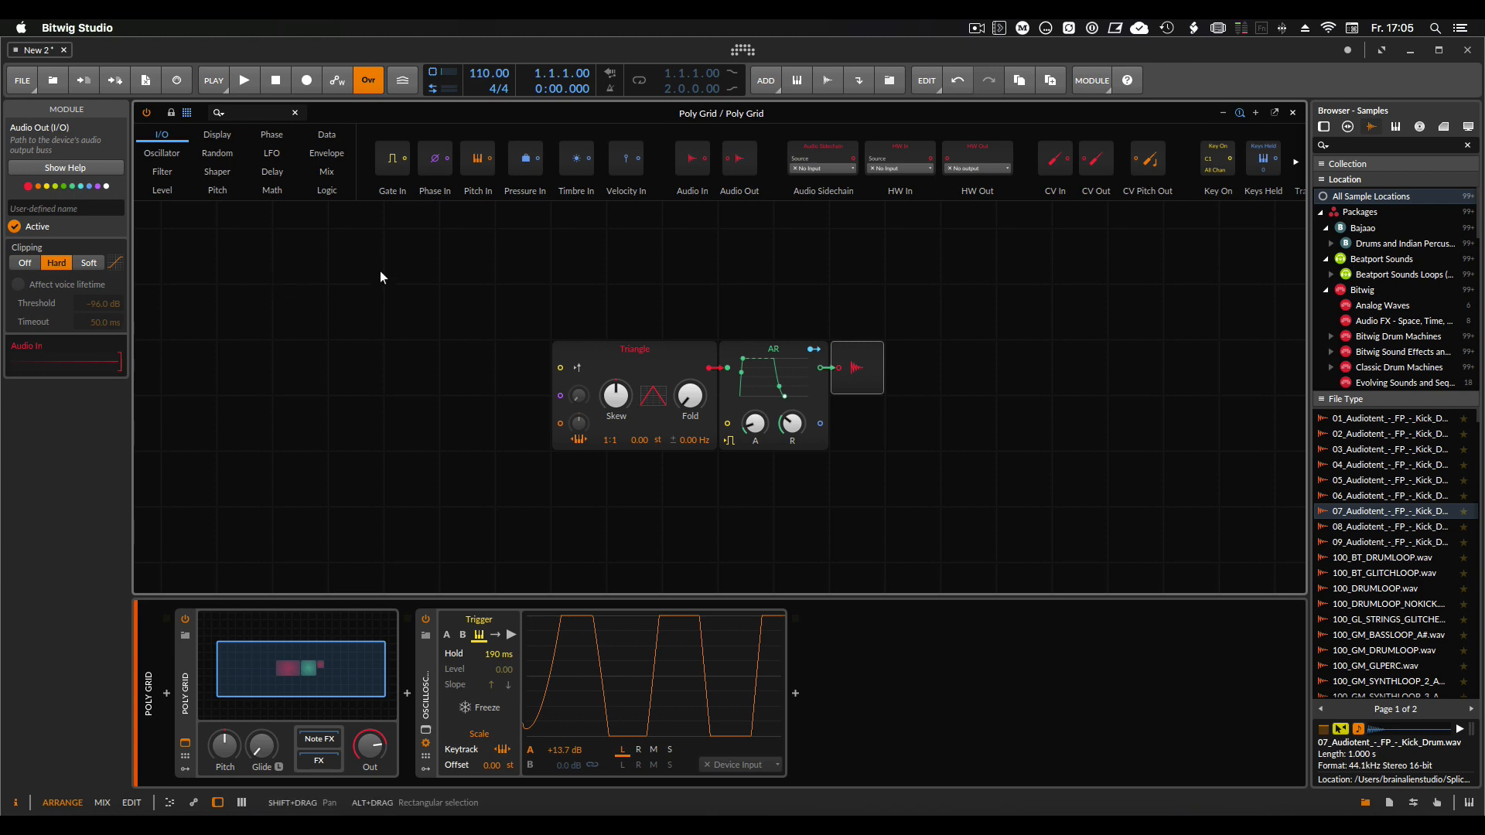
pyautogui.click(595, 387)
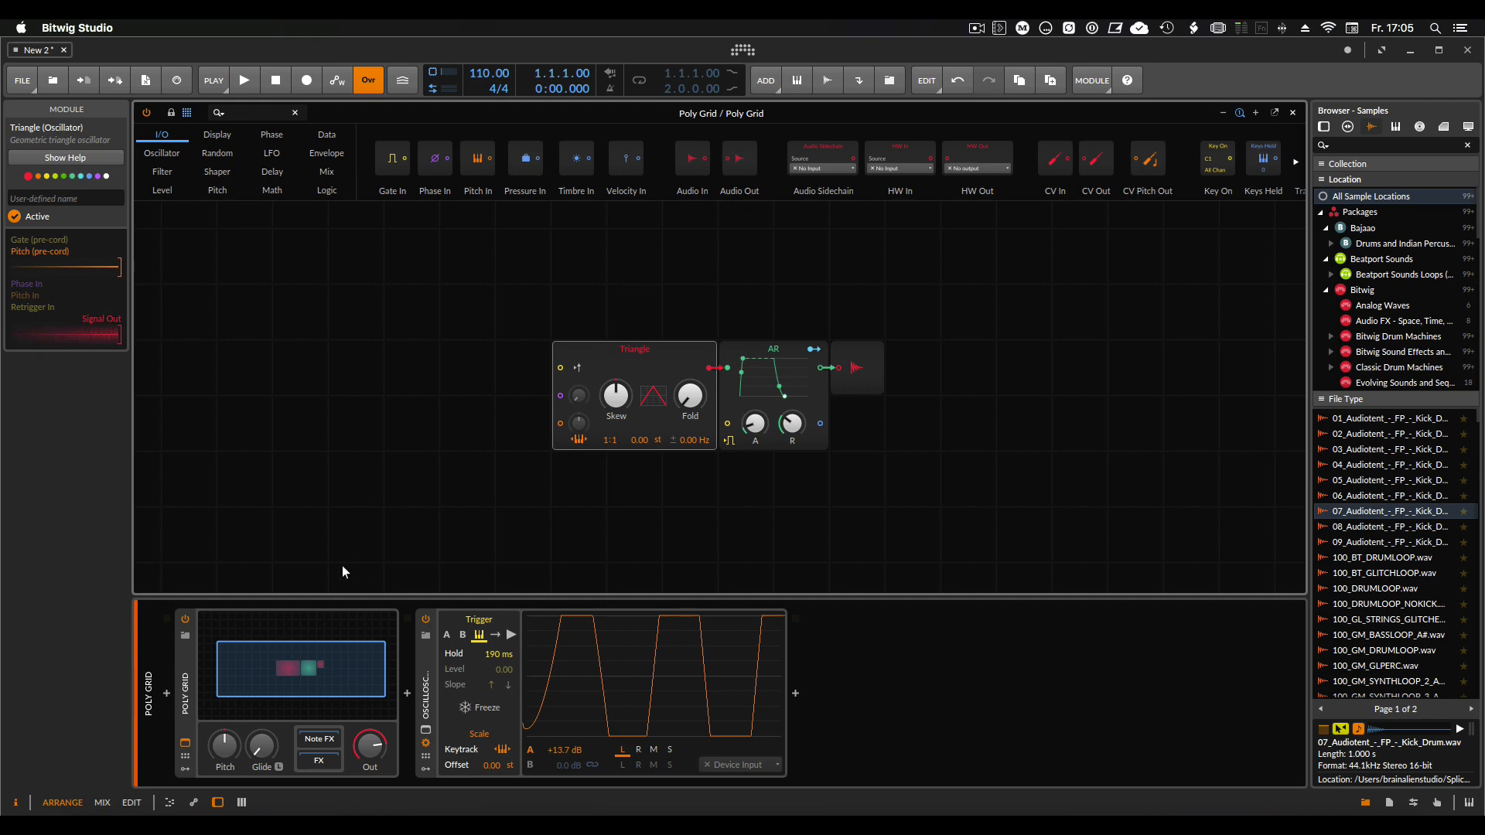
# Filter the Poly Grid presets by device and creator, and audition Comb Rhythm, Laser Factory and West Coast Patch.
pyautogui.click(186, 636)
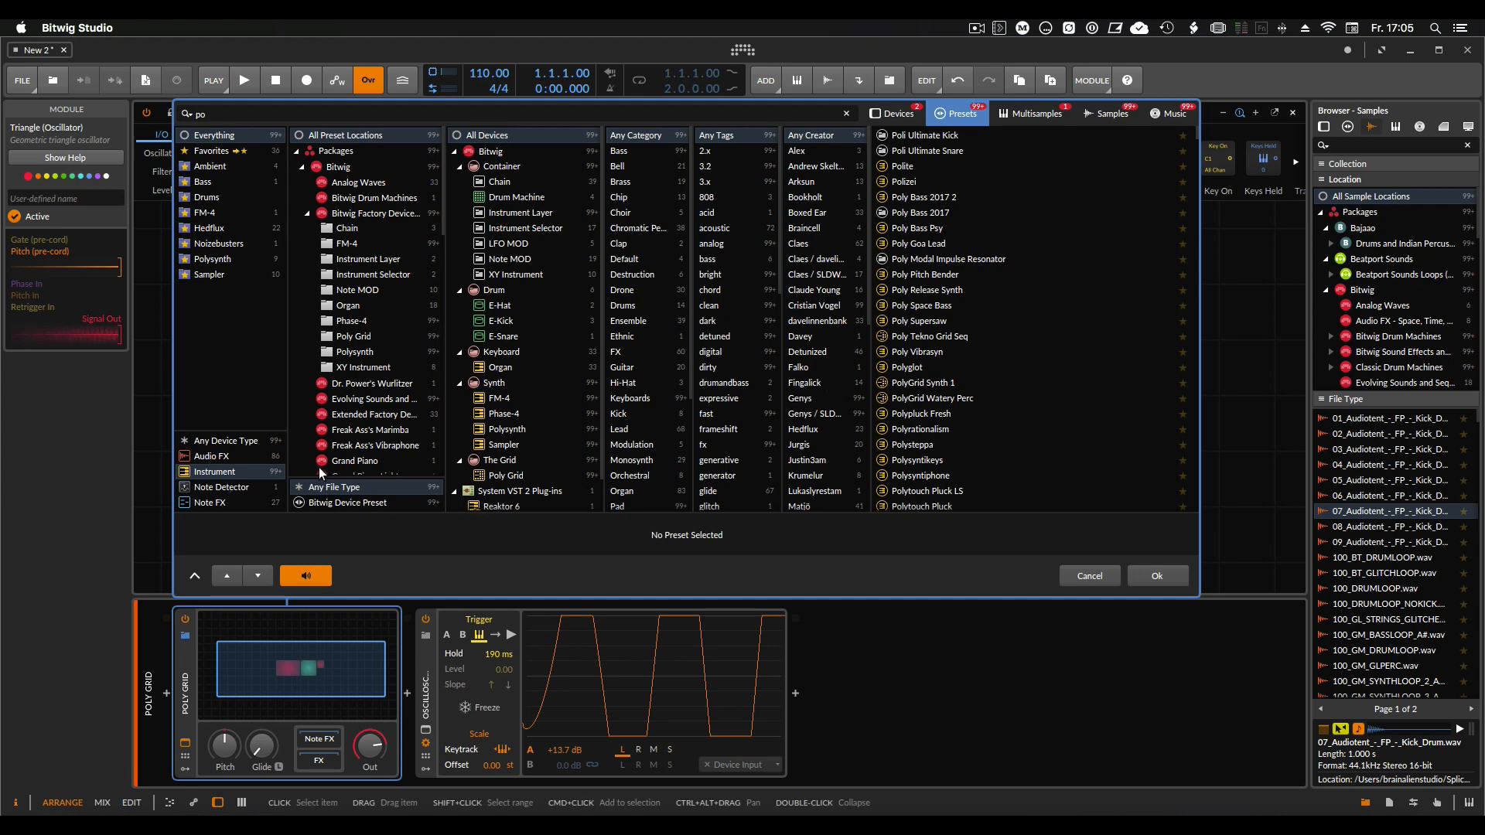
pyautogui.click(494, 476)
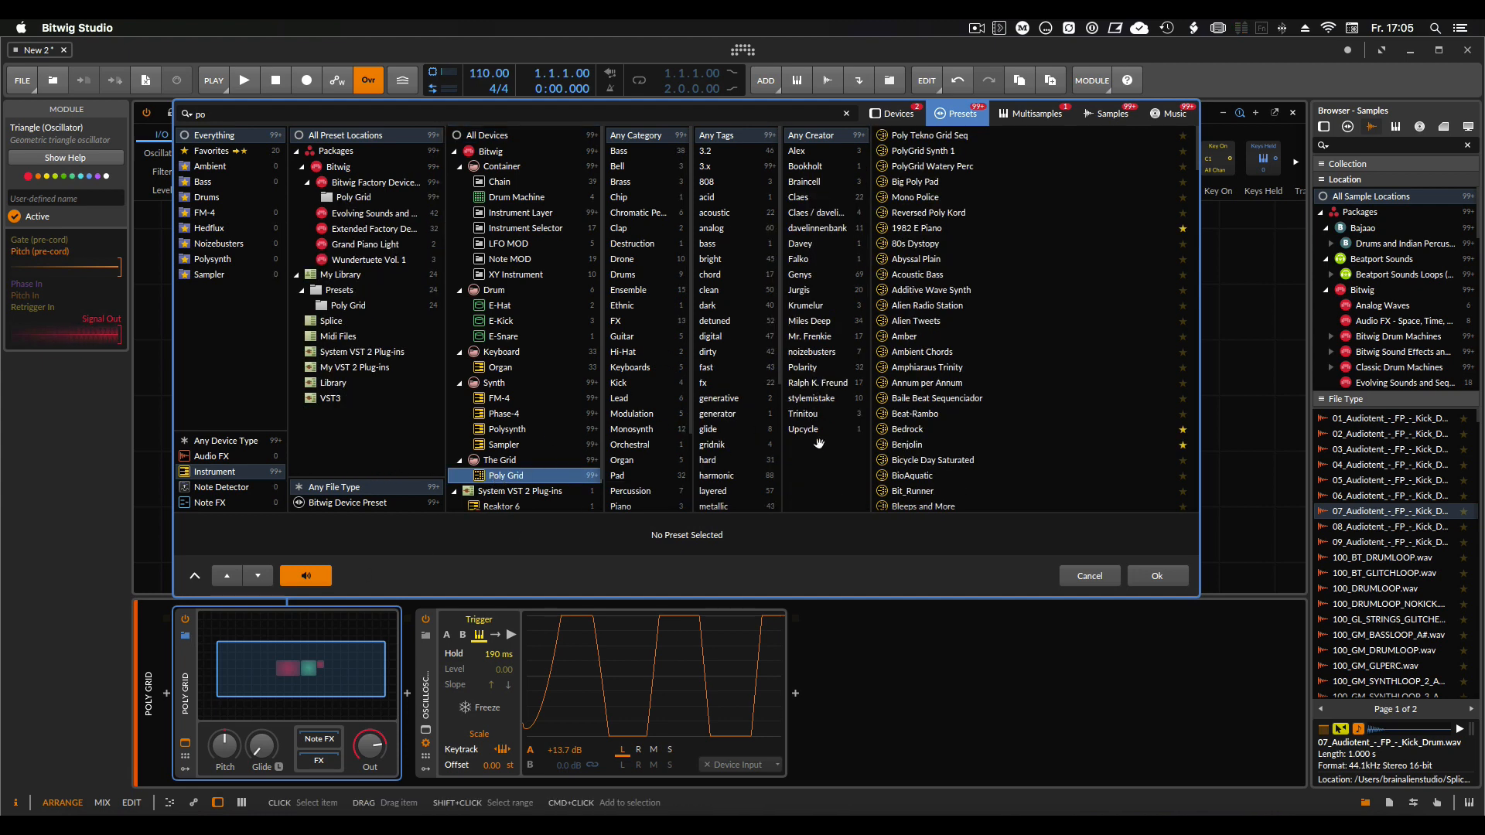
pyautogui.click(831, 384)
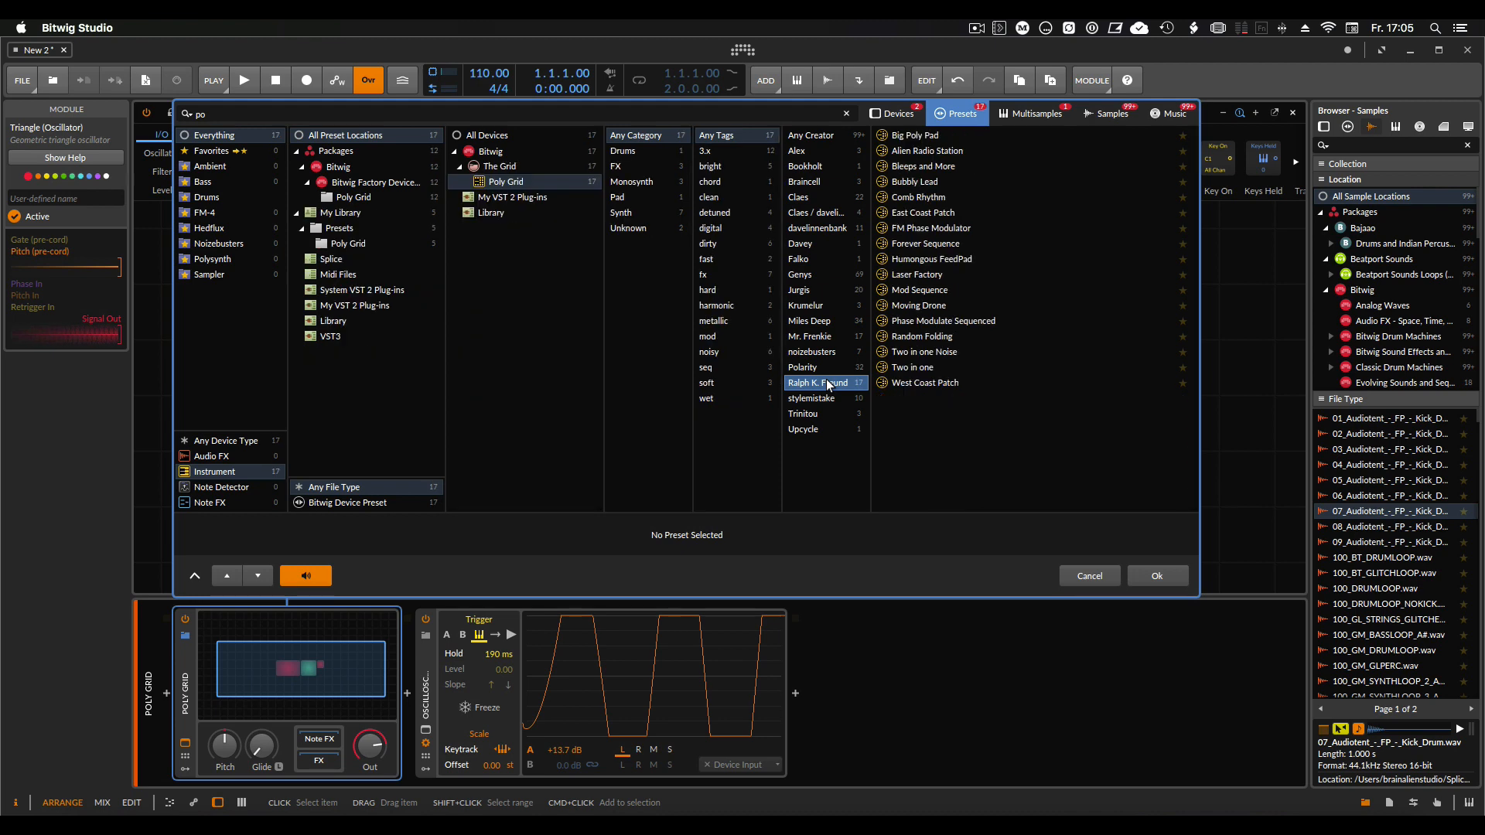
pyautogui.click(942, 199)
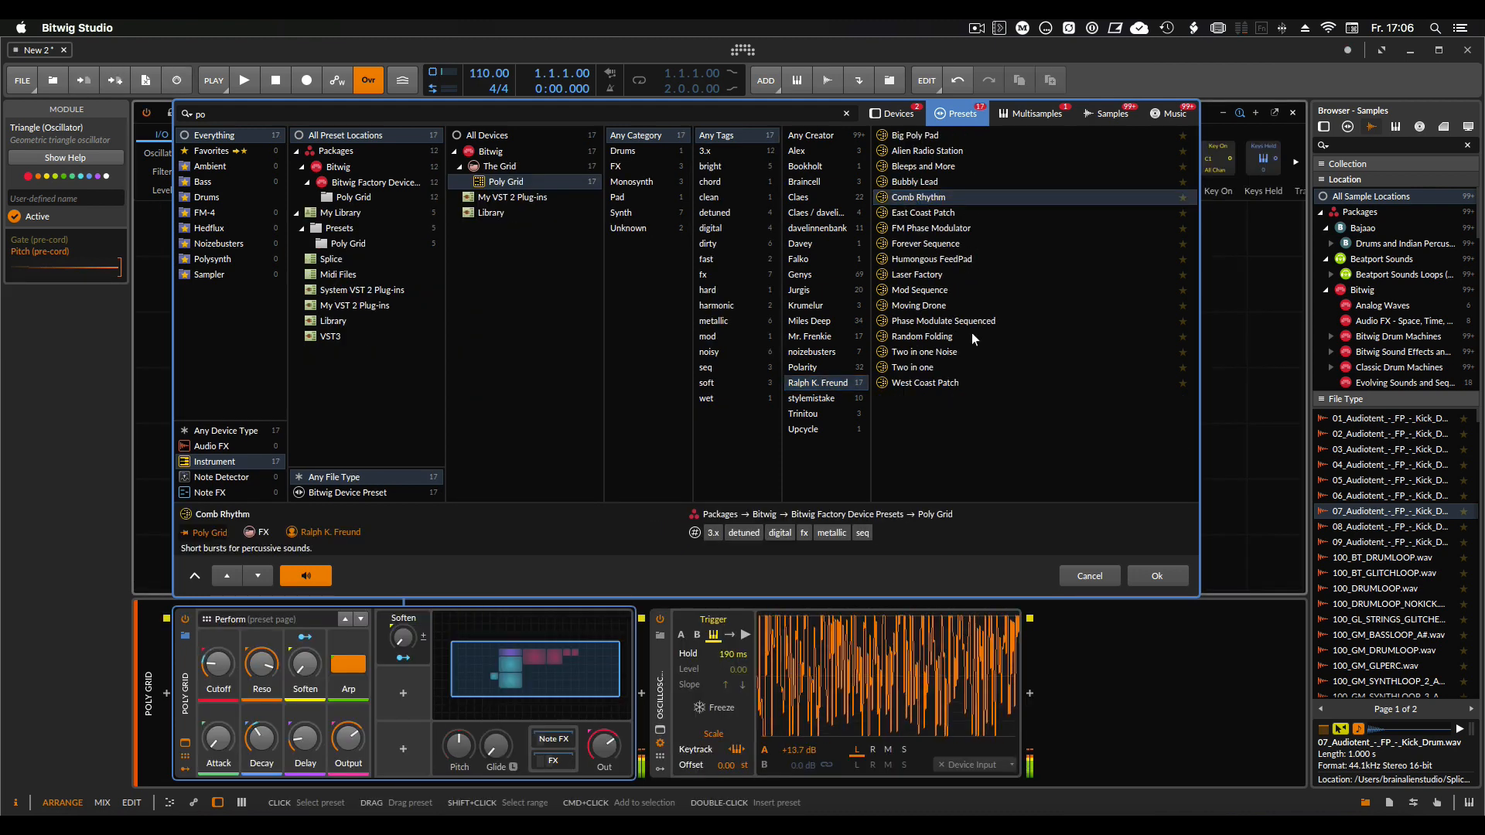
pyautogui.click(934, 275)
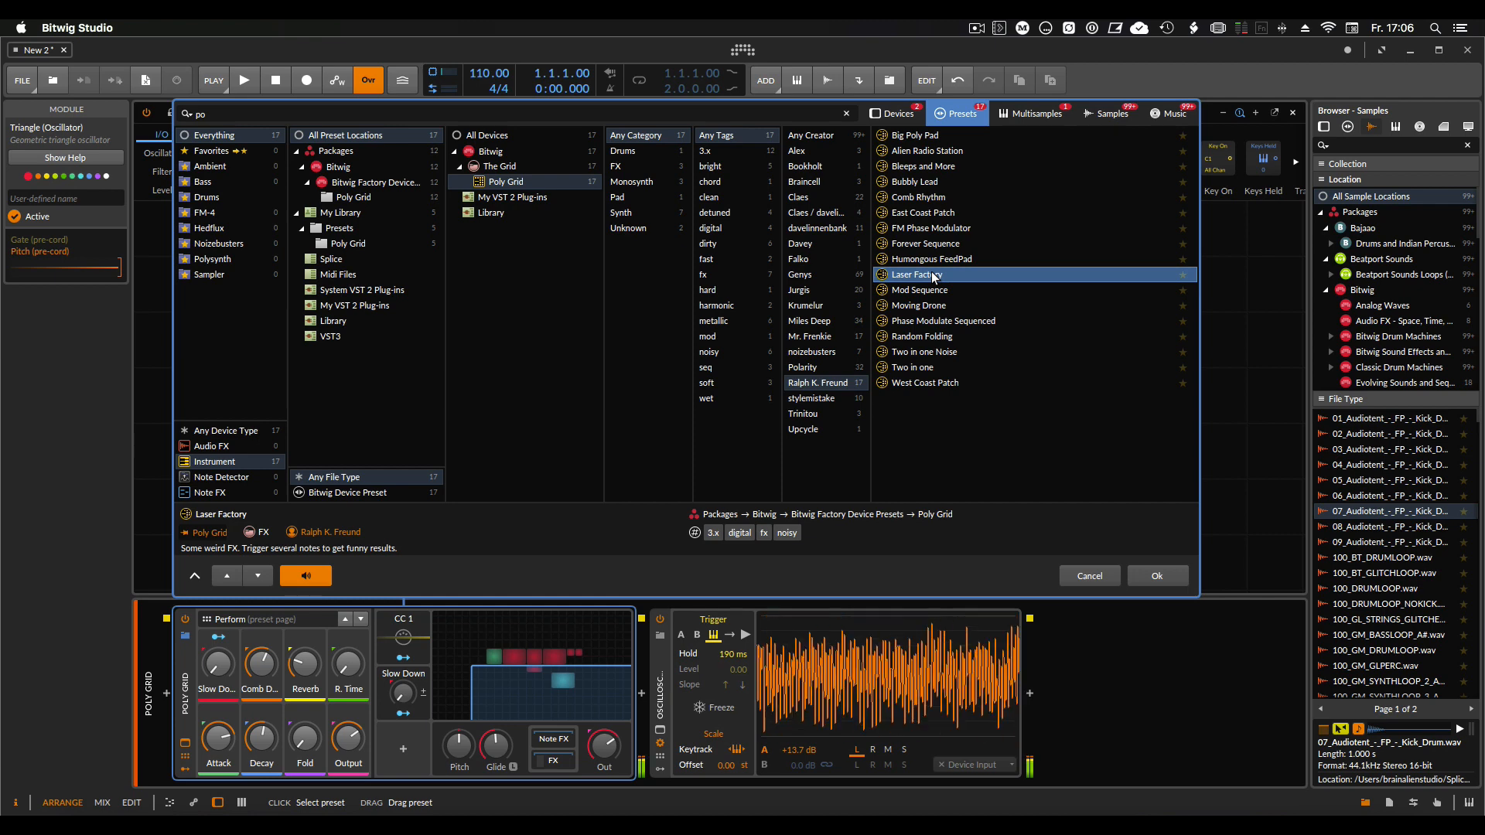
pyautogui.click(930, 384)
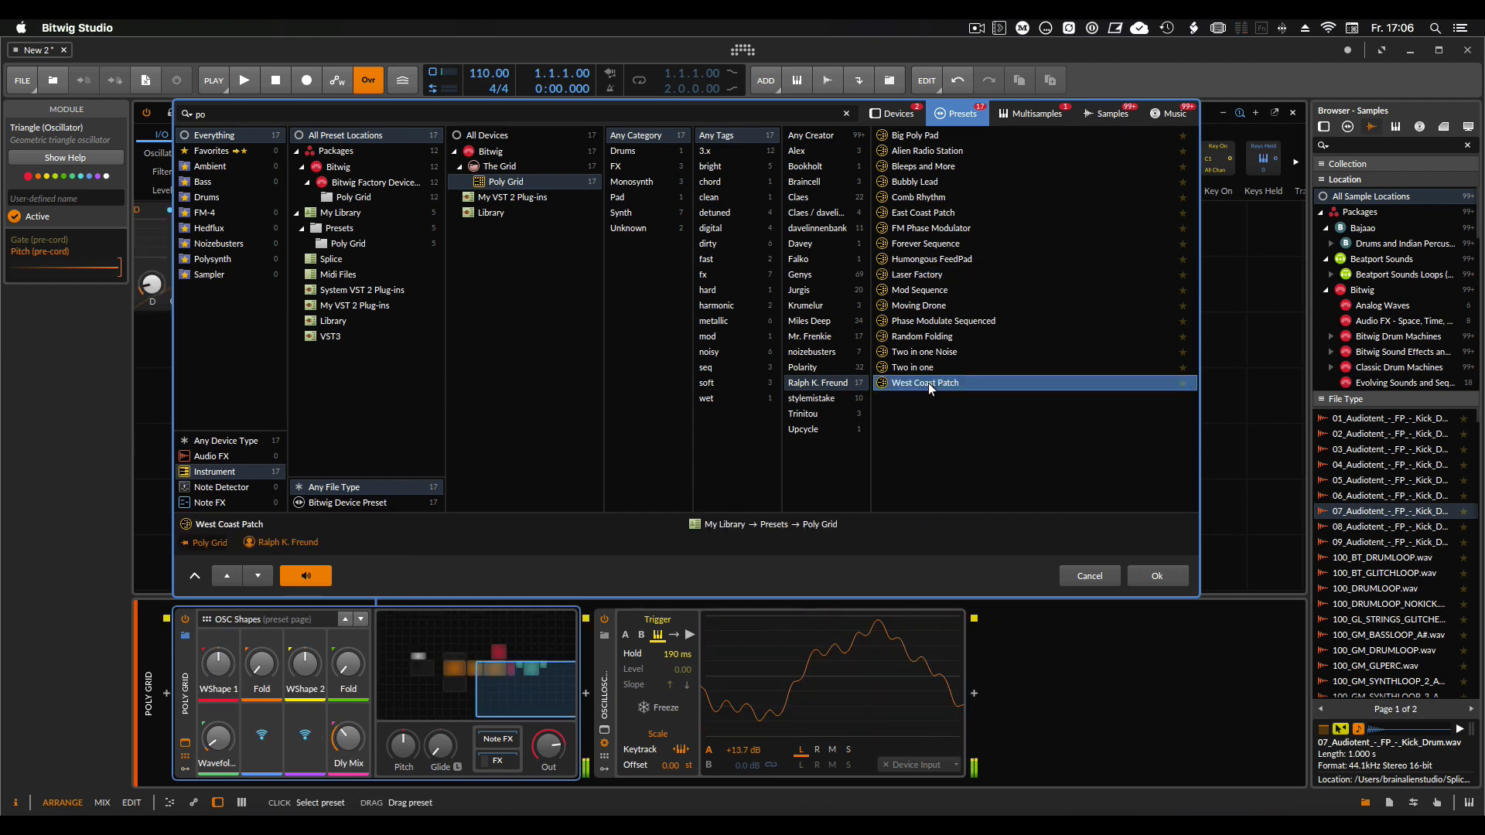
# Try the WShape and Fold controls of West Coast Patch with the transport running, and discard the preset.
pyautogui.press('space')
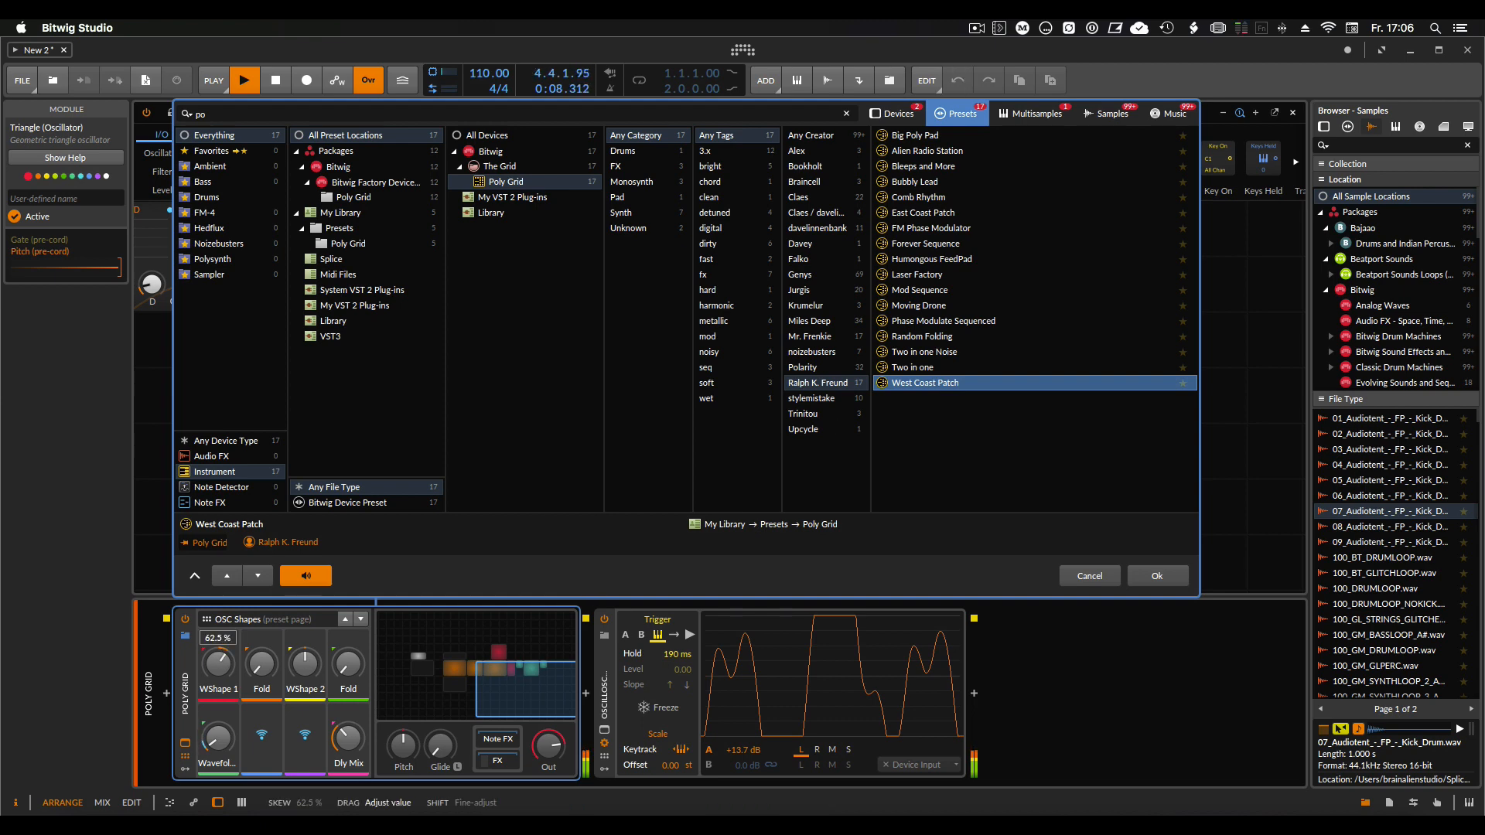
pyautogui.moveTo(262, 673); pyautogui.dragTo(261, 696)
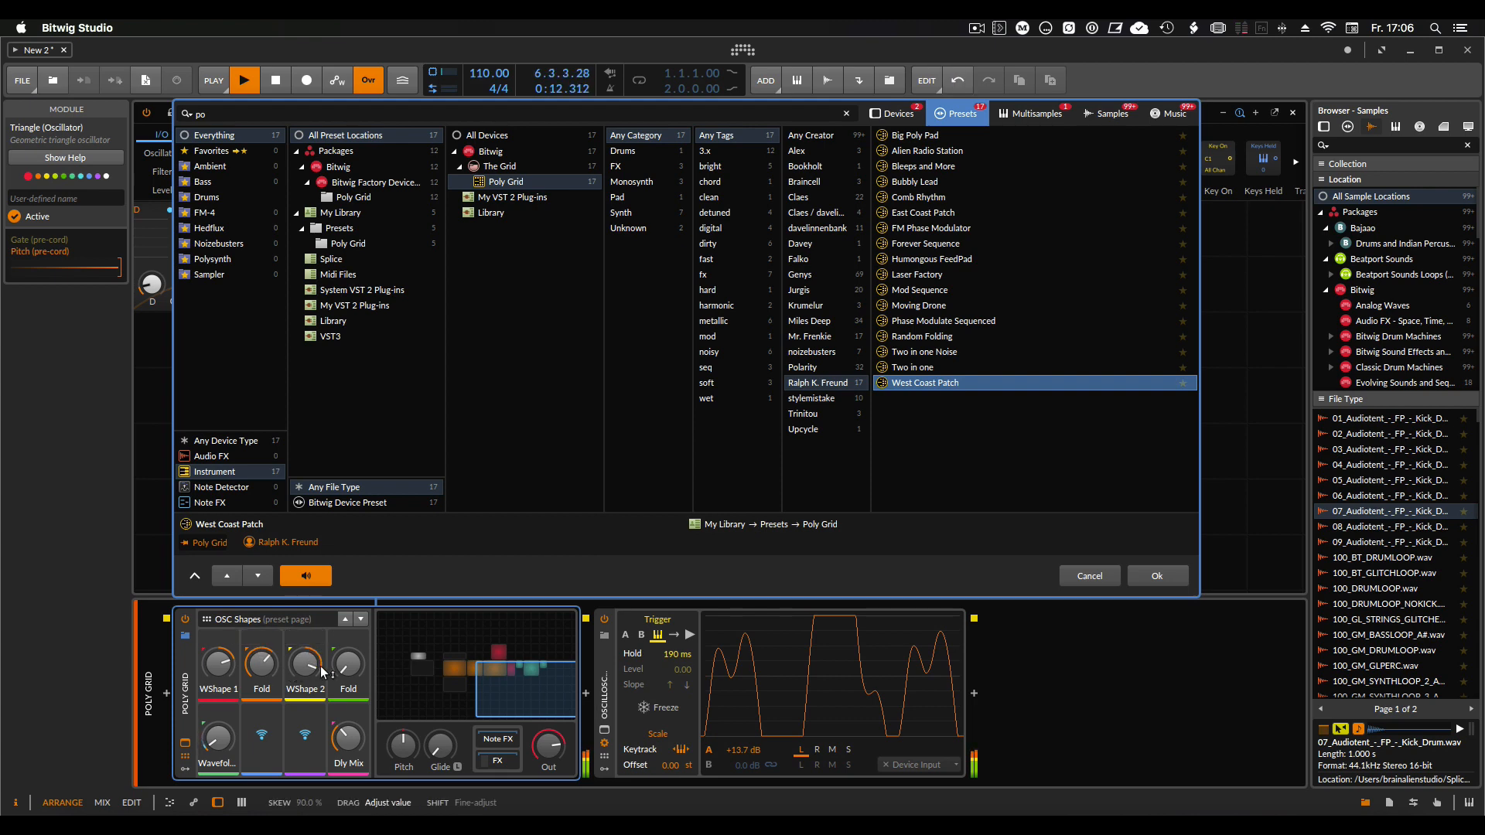
pyautogui.moveTo(348, 663)
pyautogui.mouseDown()
pyautogui.moveTo(348, 632)
pyautogui.moveTo(347, 652)
pyautogui.mouseUp()
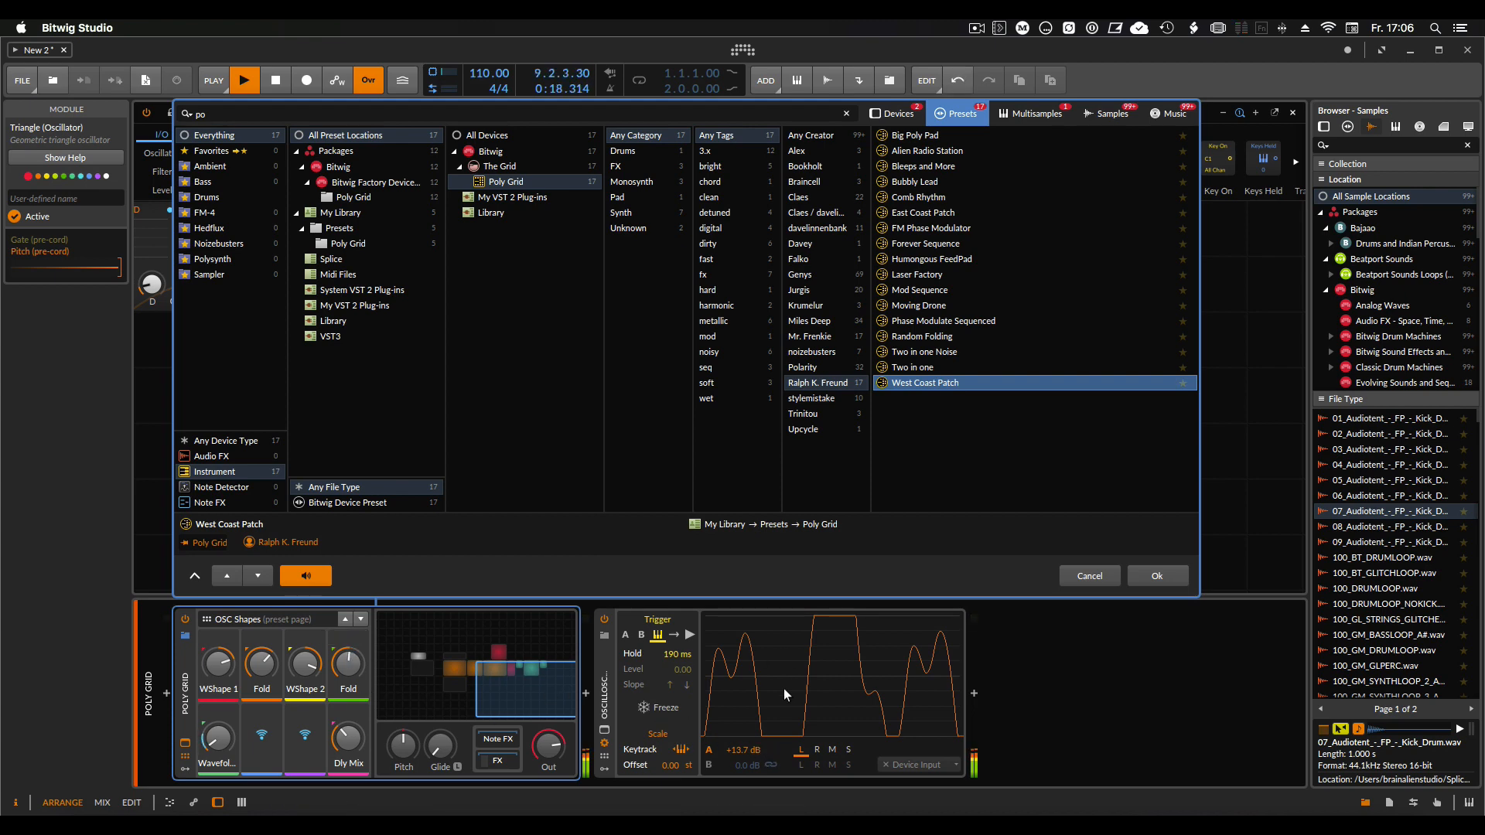
pyautogui.click(1090, 576)
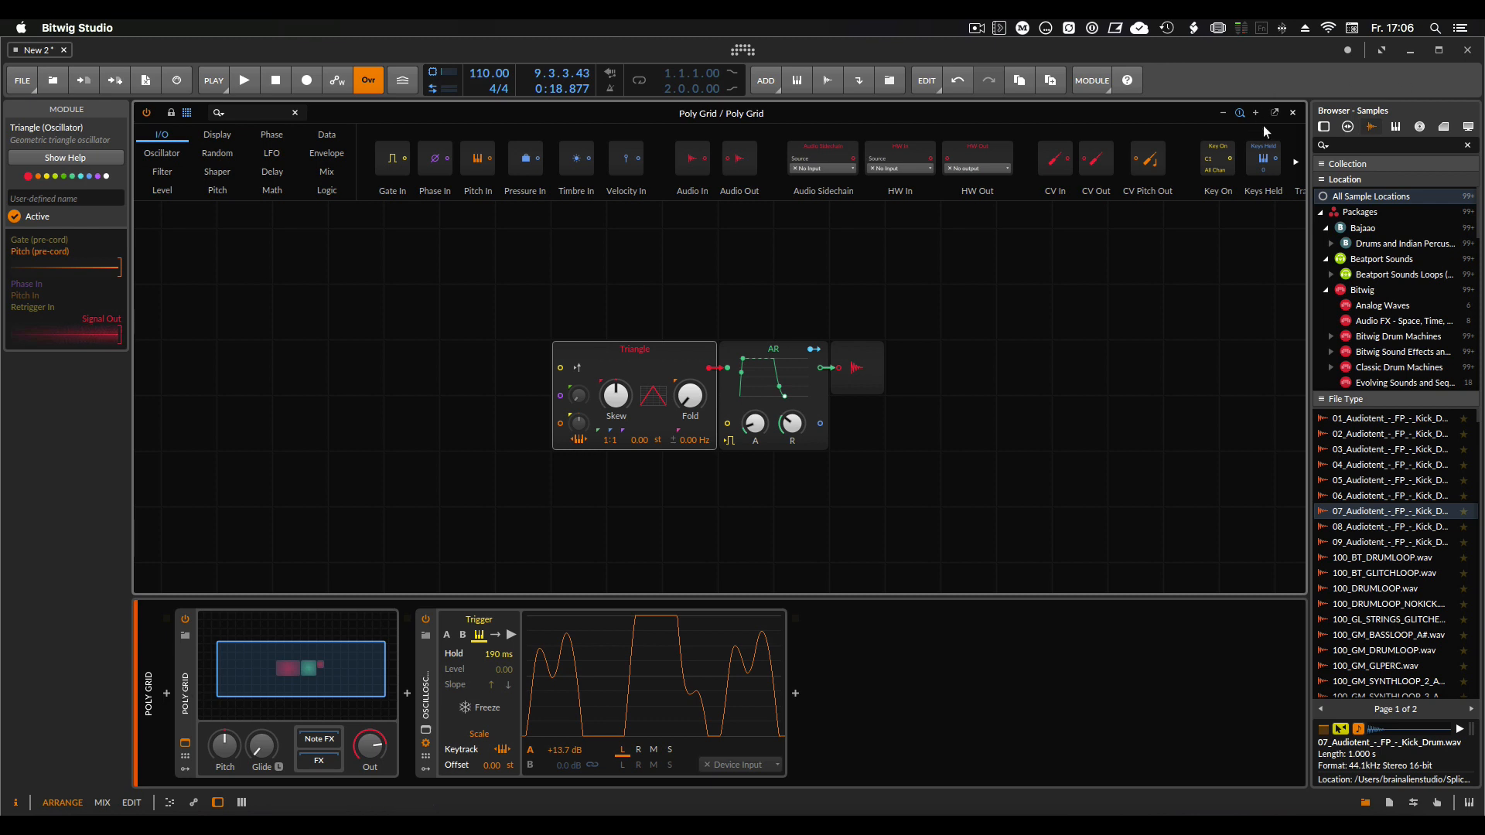
# Close the Poly Grid's patch editor and remove the Poly Grid from the device chain.
pyautogui.click(1292, 112)
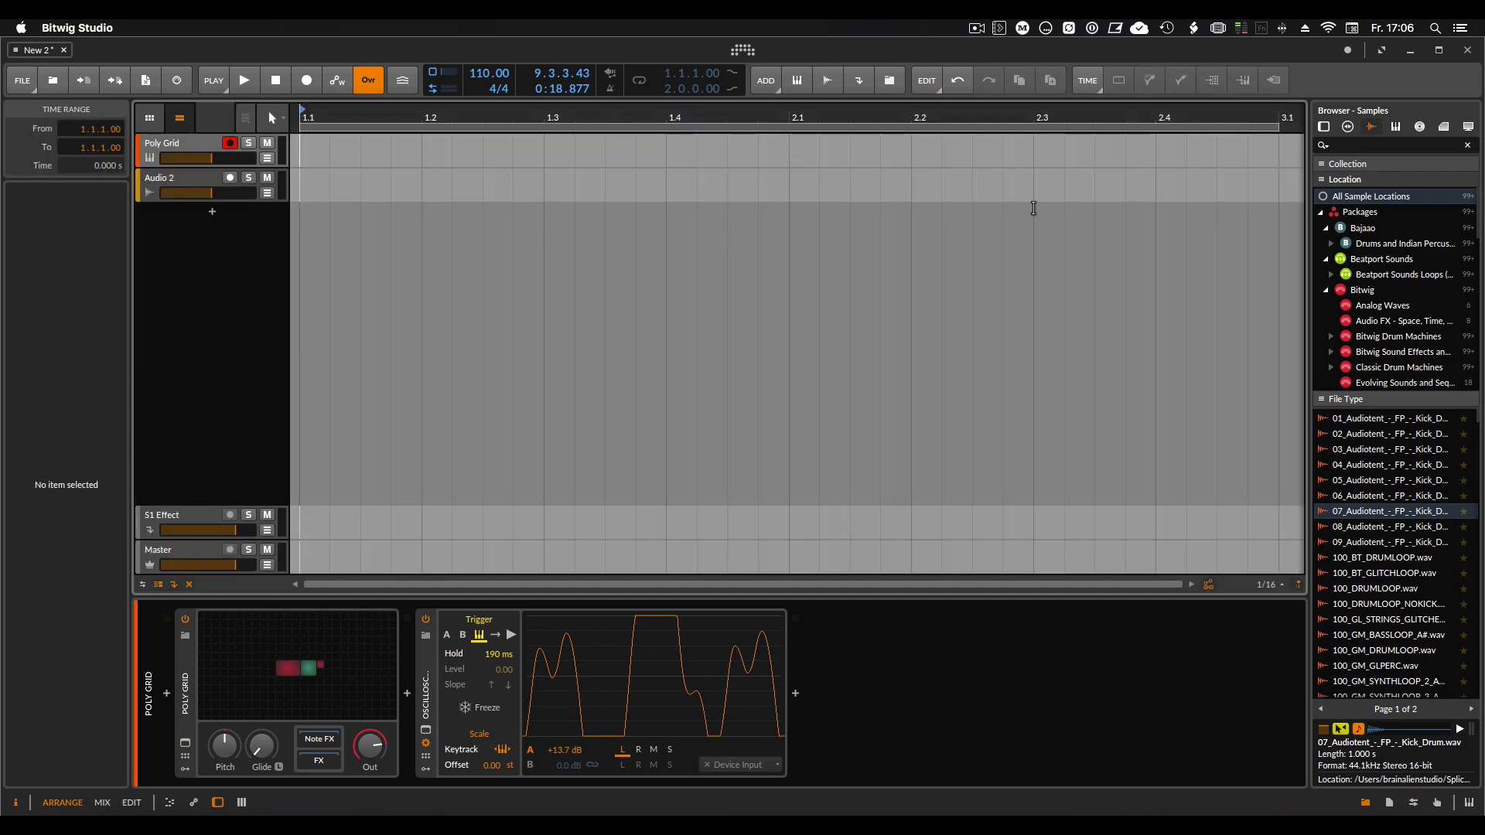
pyautogui.click(185, 698)
pyautogui.press('Delete')
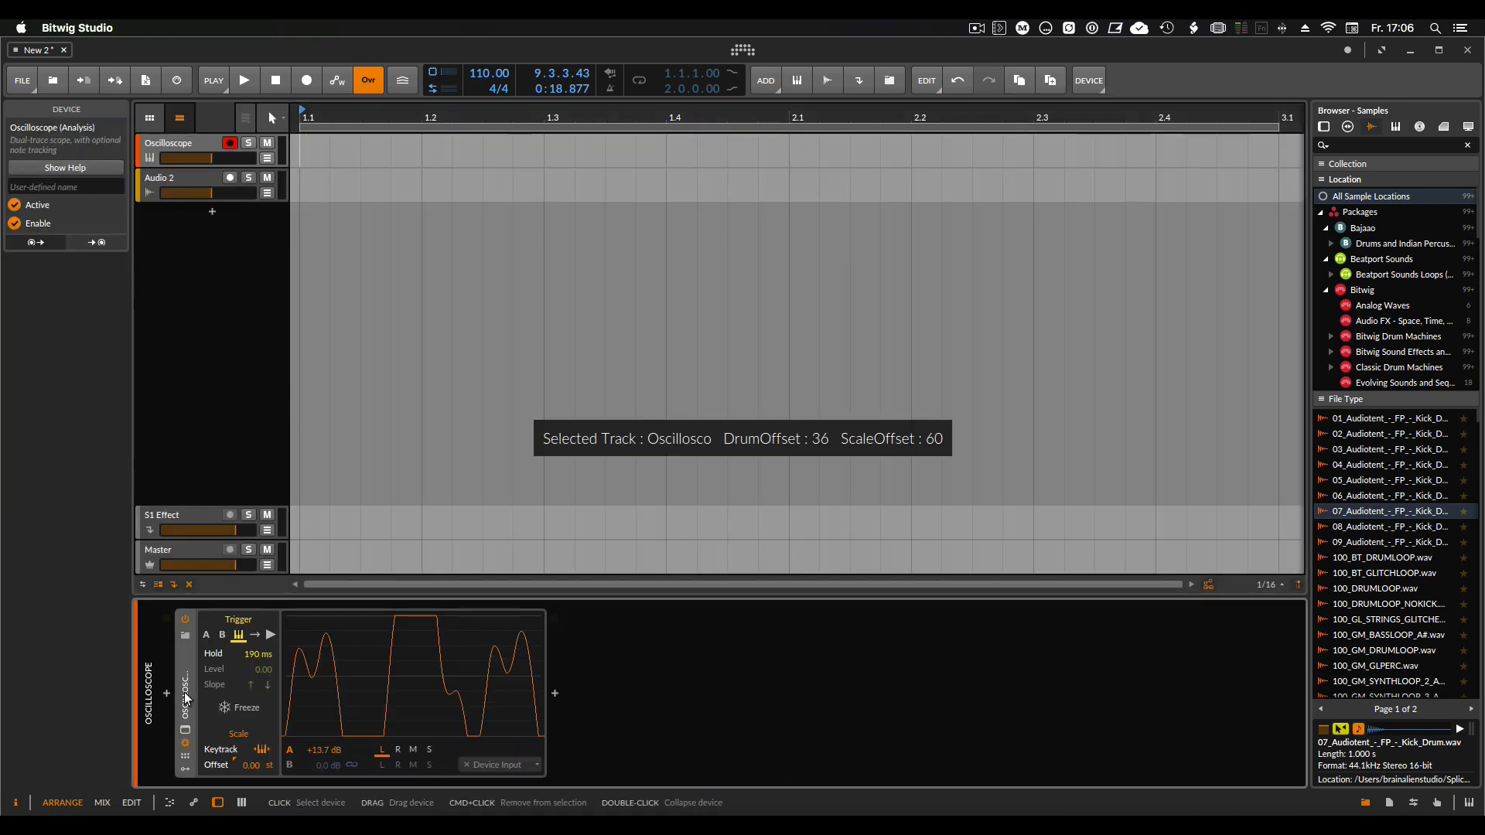
# Insert an E-Kick ahead of the Oscilloscope and set the Oscilloscope's trace A gain to -12.2 dB.
pyautogui.click(166, 693)
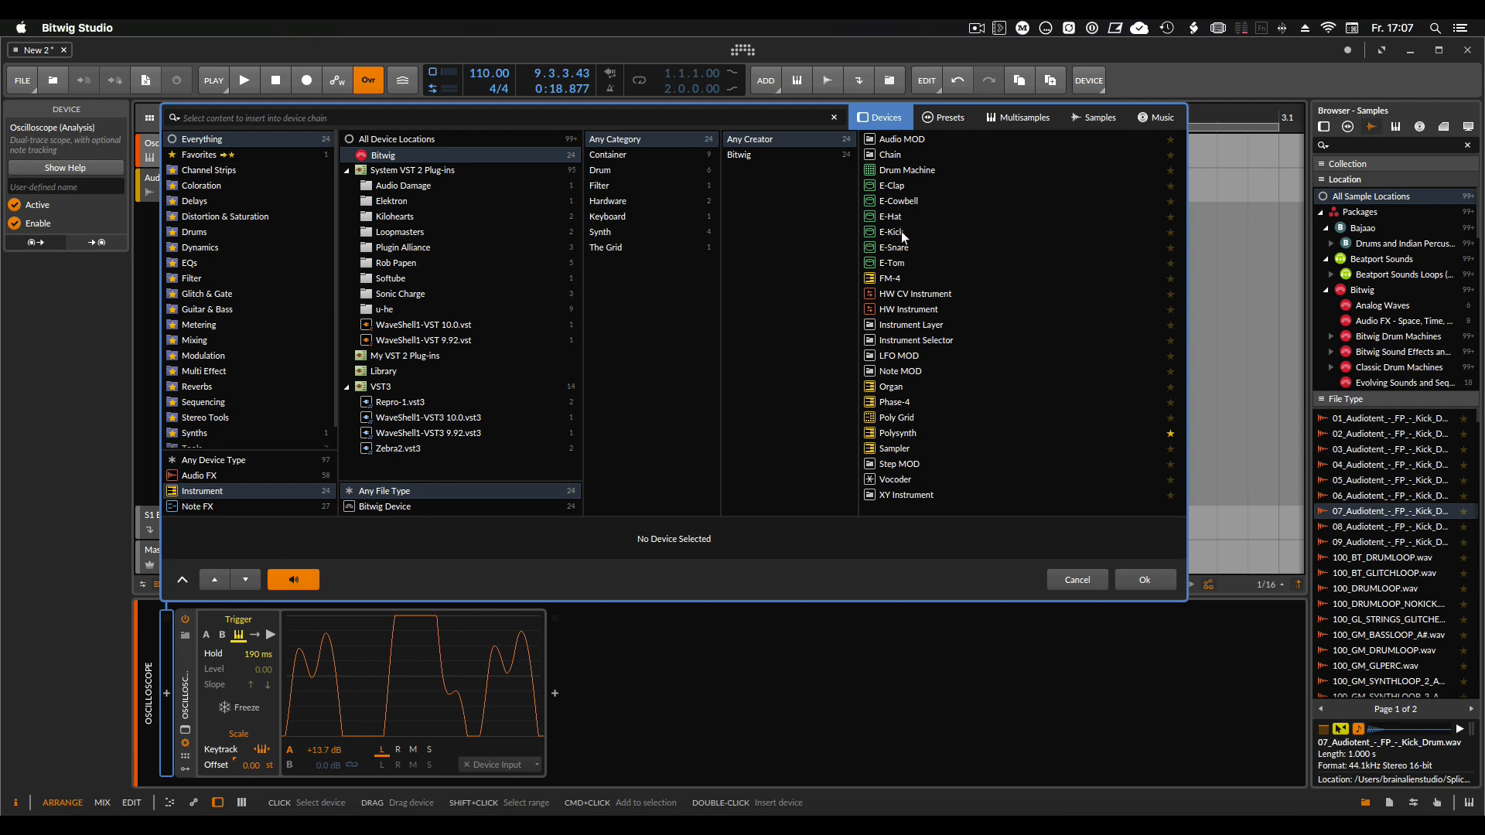
pyautogui.doubleClick(899, 232)
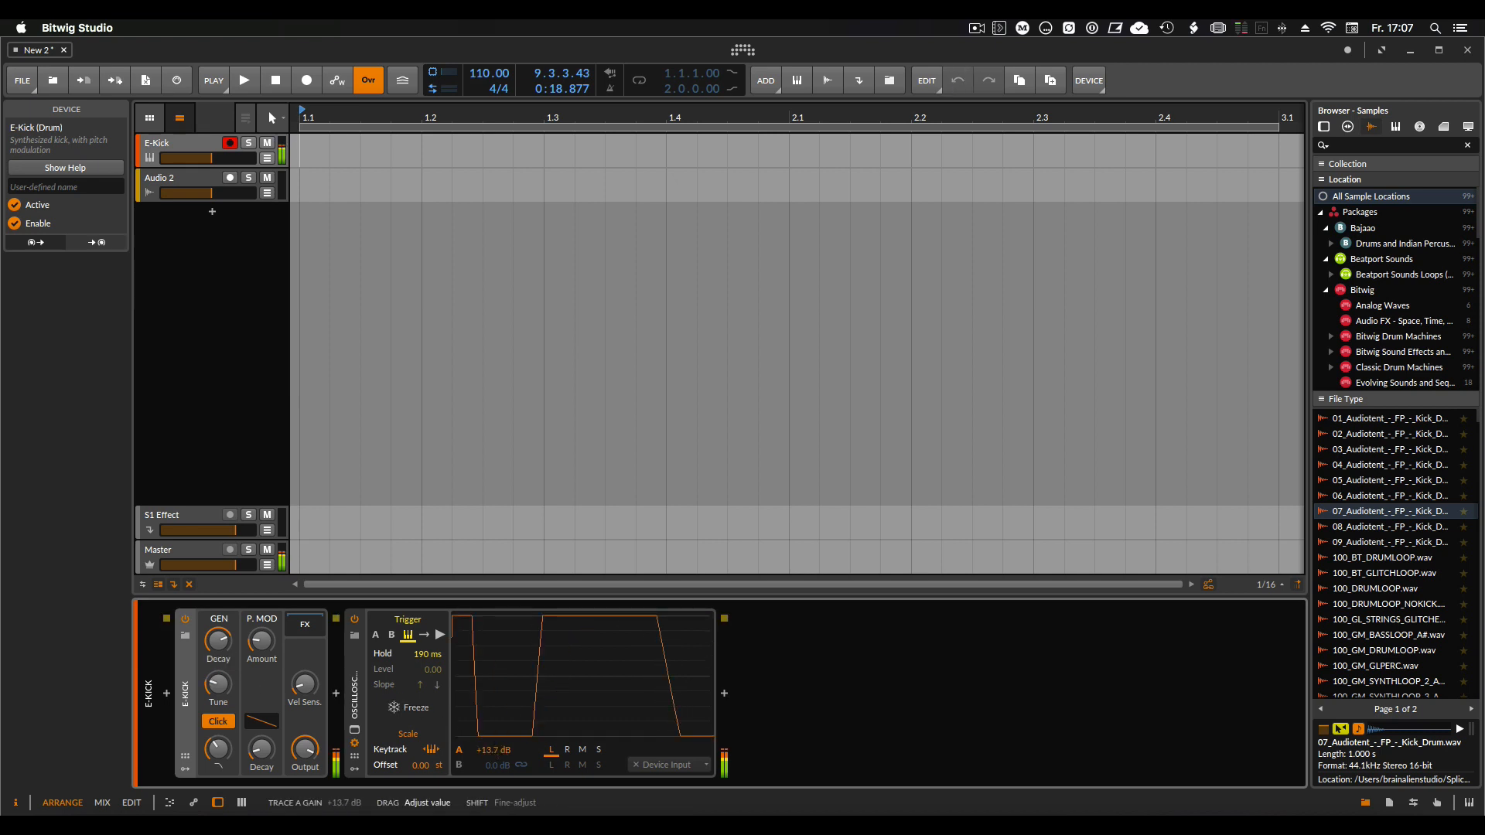
pyautogui.moveTo(495, 750); pyautogui.dragTo(495, 798)
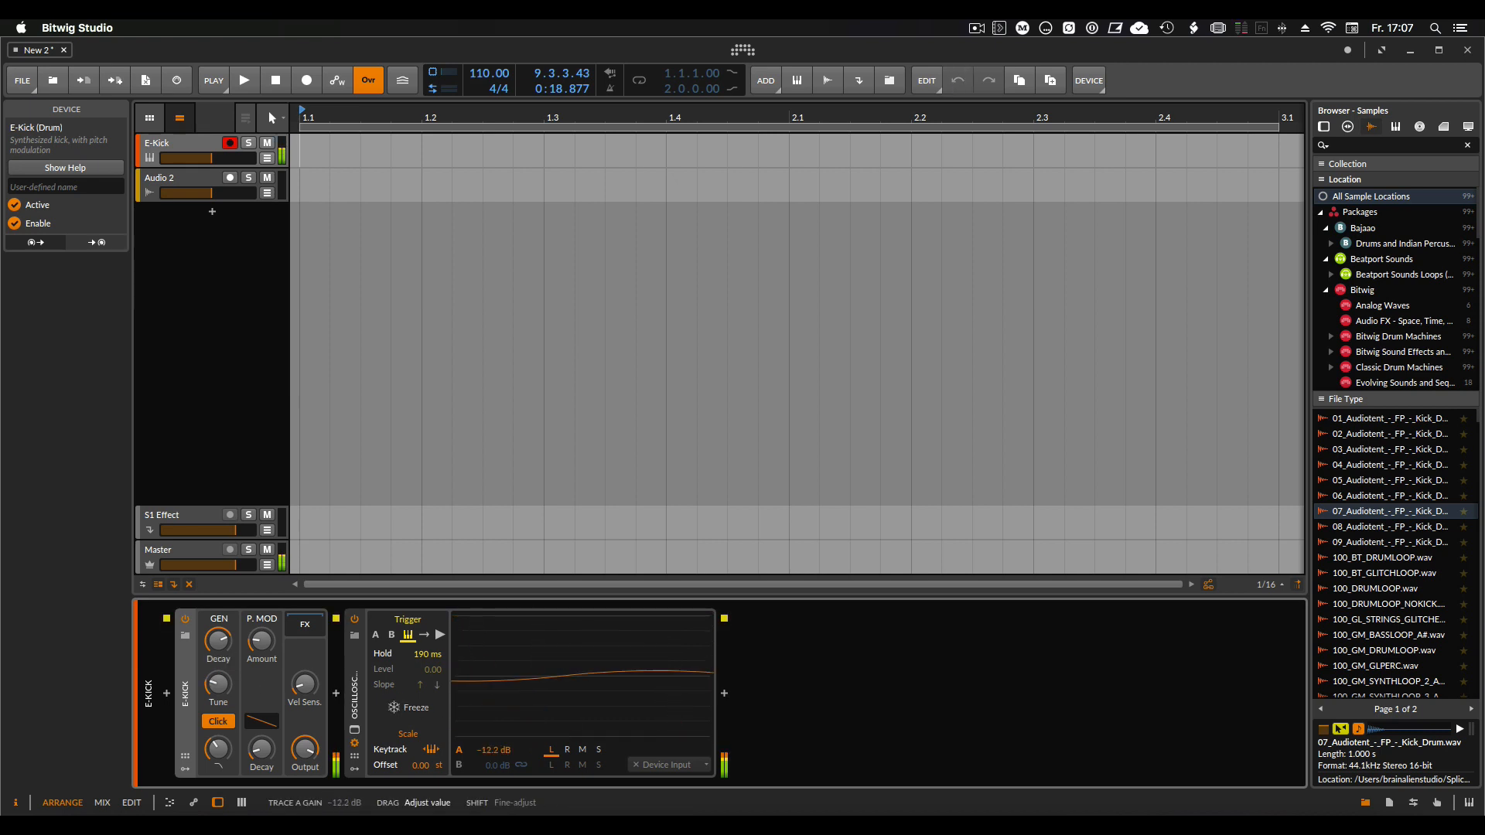
pyautogui.moveTo(305, 688)
pyautogui.mouseDown()
pyautogui.moveTo(265, 576)
pyautogui.moveTo(264, 634)
pyautogui.mouseUp()
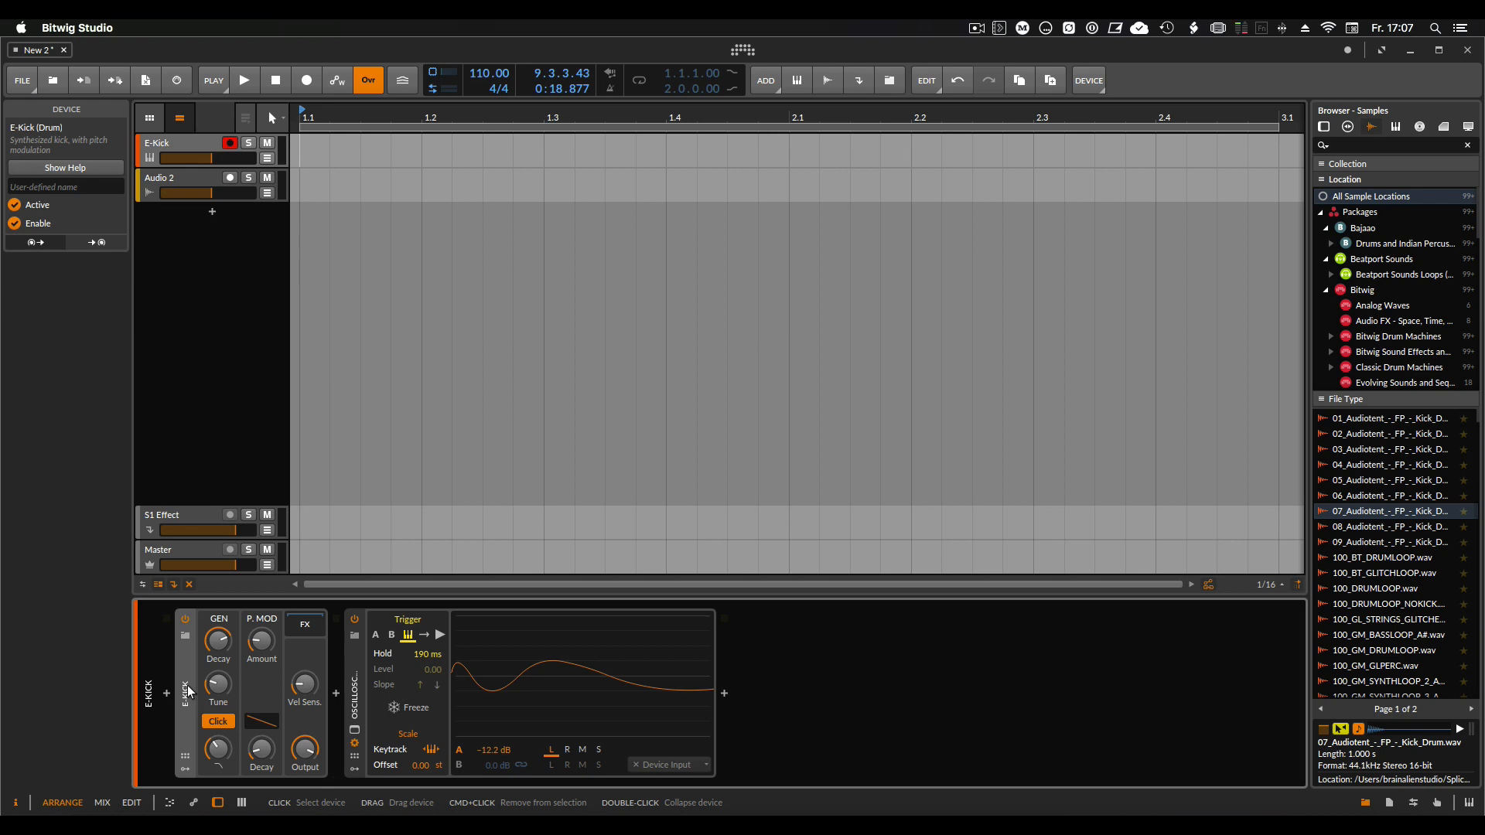
# Replace the E-Kick with an E-Snare ahead of the Oscilloscope.
pyautogui.press('Delete')
pyautogui.click(166, 692)
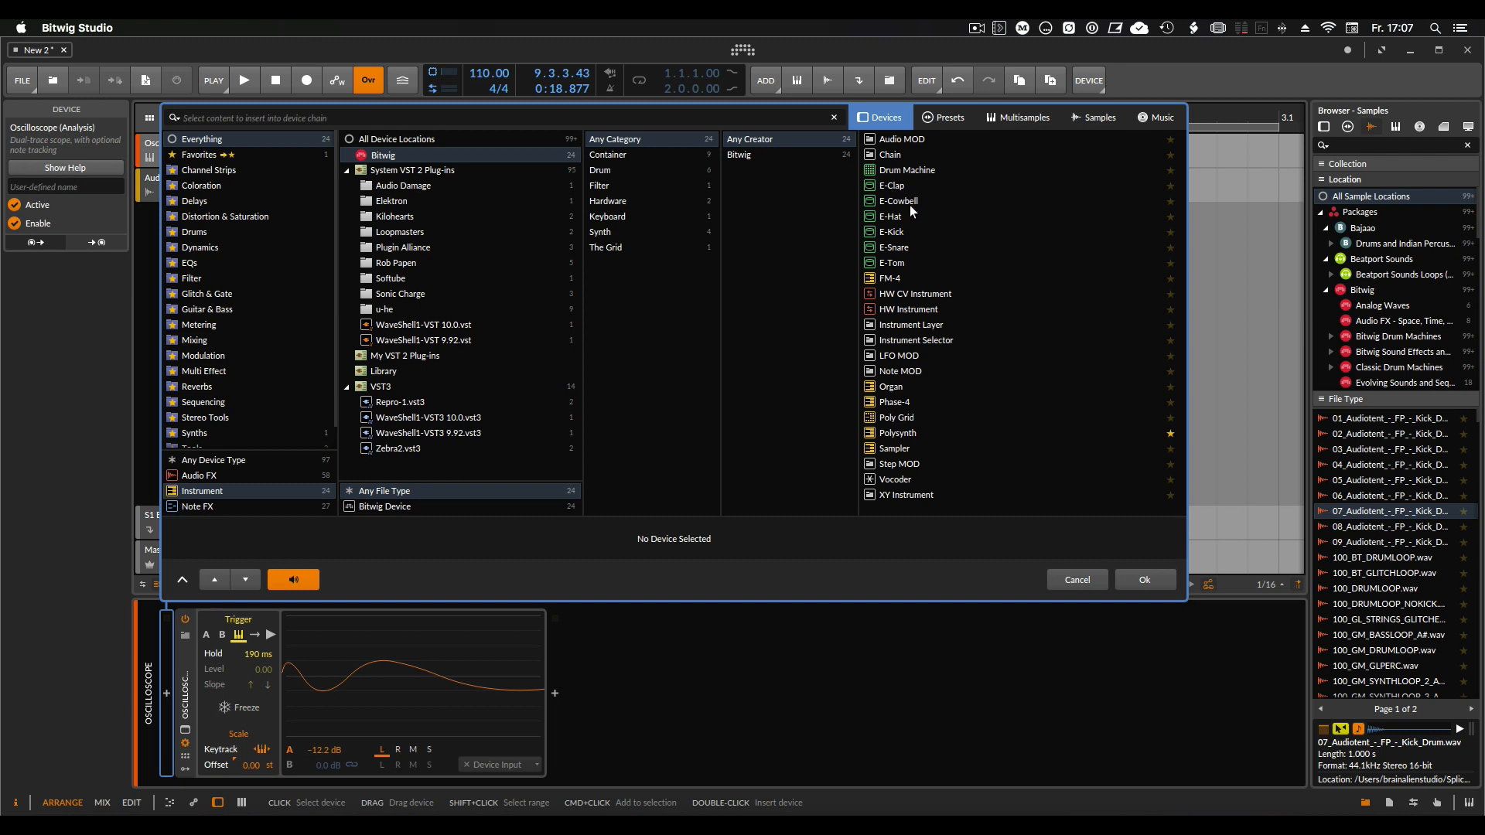
pyautogui.doubleClick(903, 249)
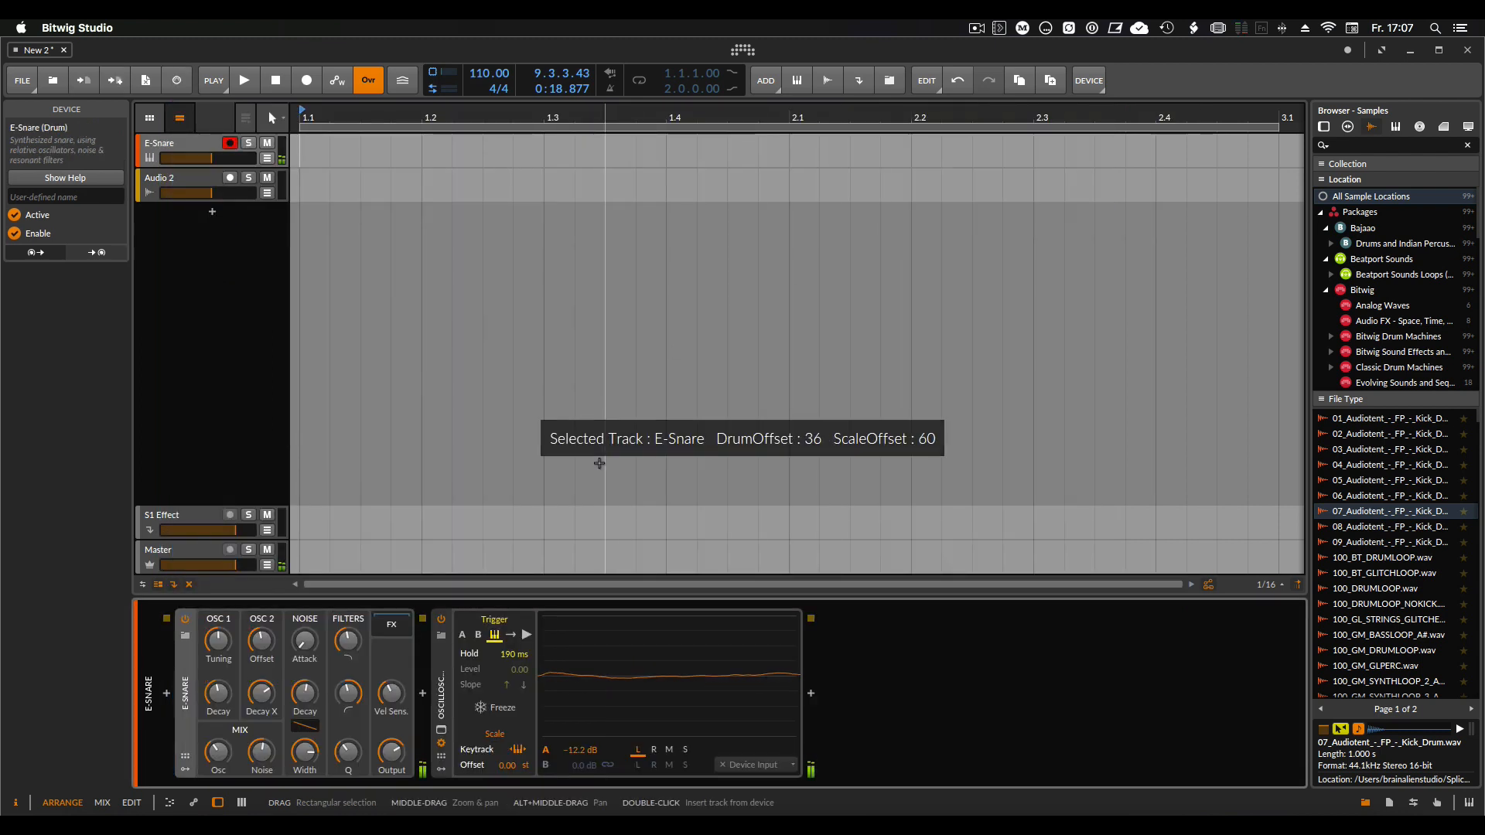
# Replace the E-Snare with an Instrument Selector ahead of the Oscilloscope.
pyautogui.press('Delete')
pyautogui.click(167, 696)
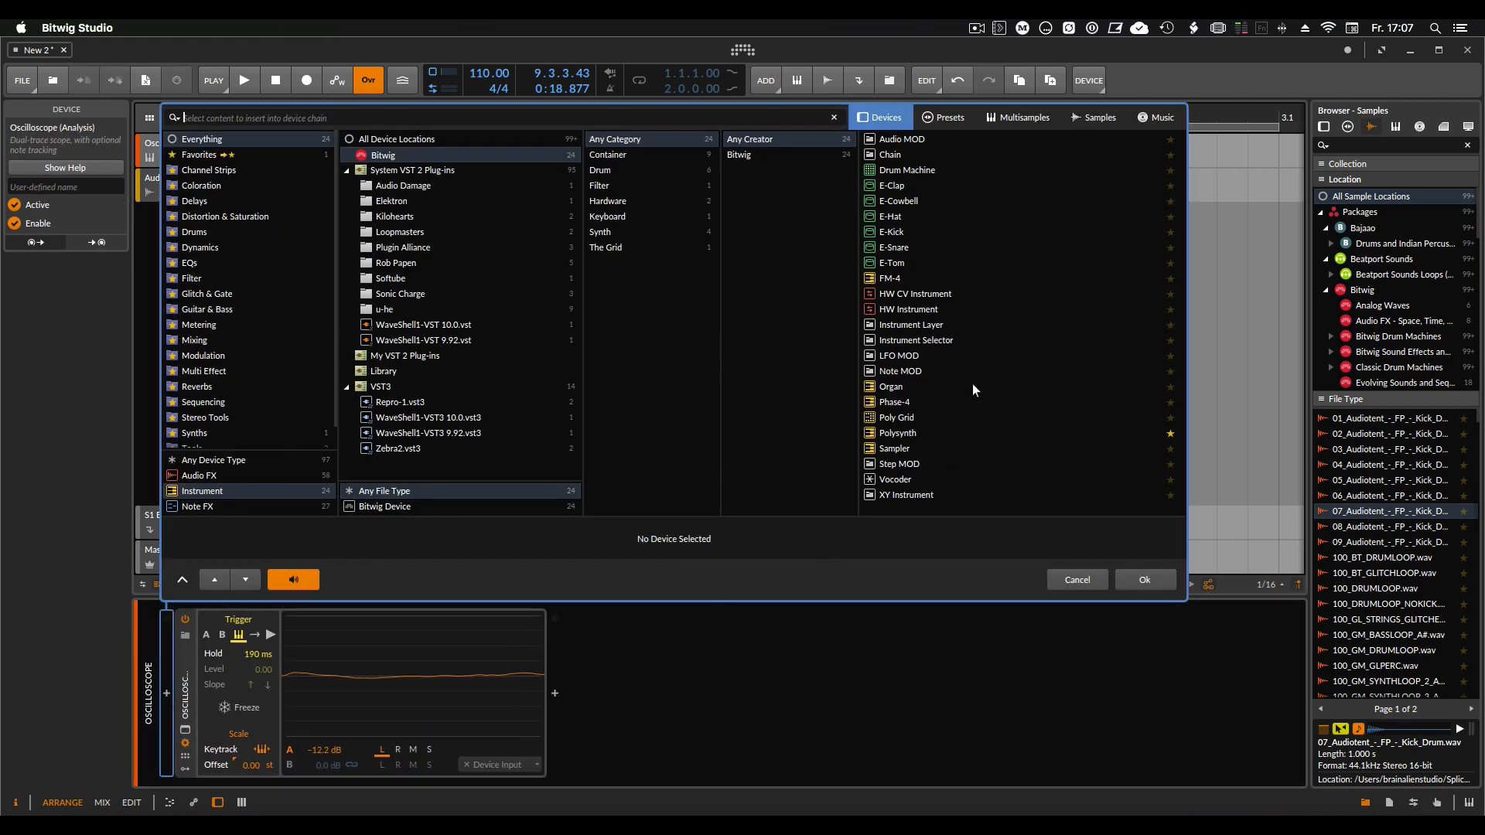
pyautogui.click(918, 341)
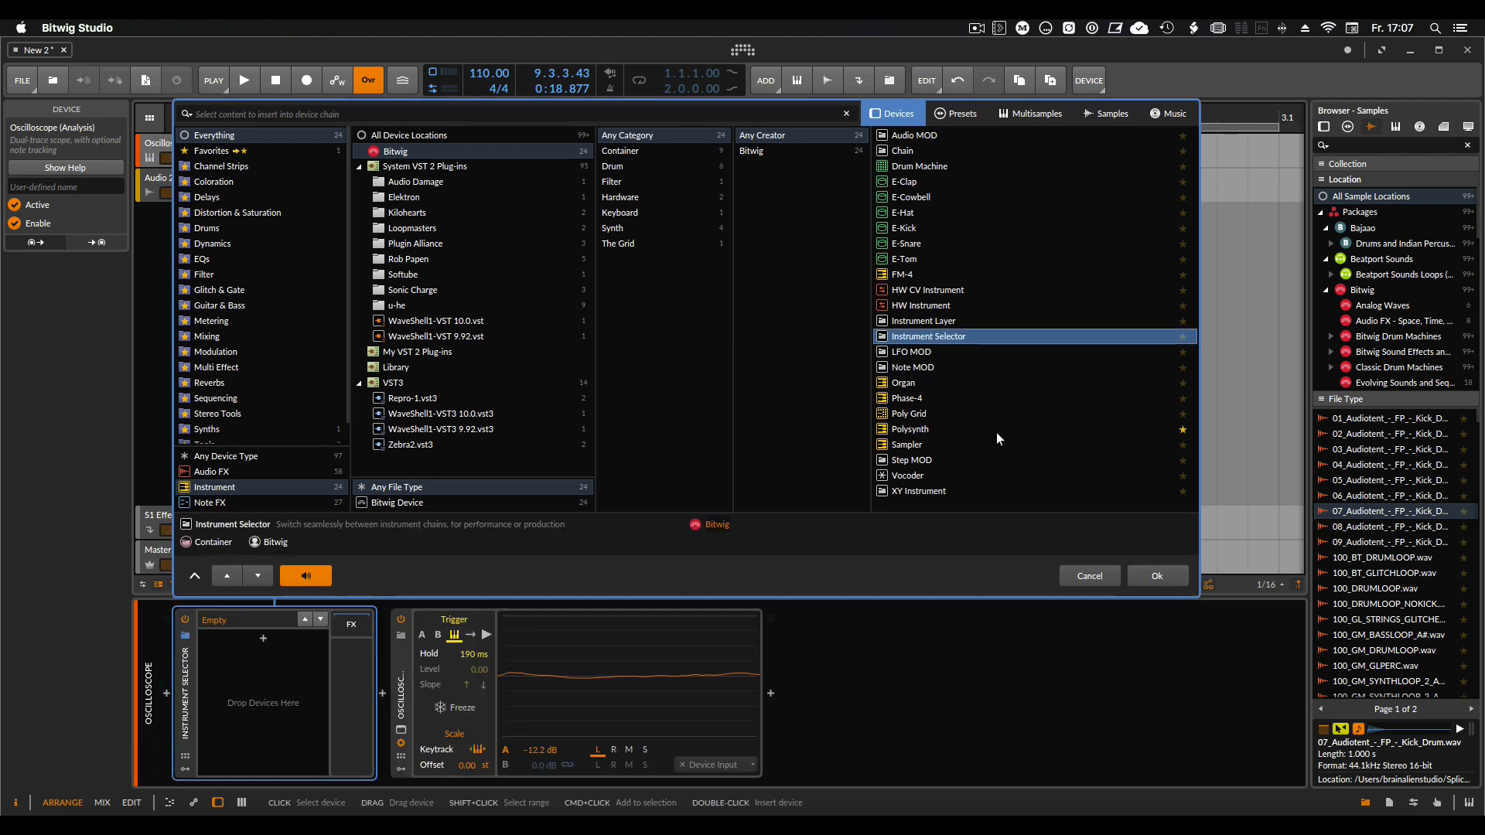
pyautogui.click(1156, 577)
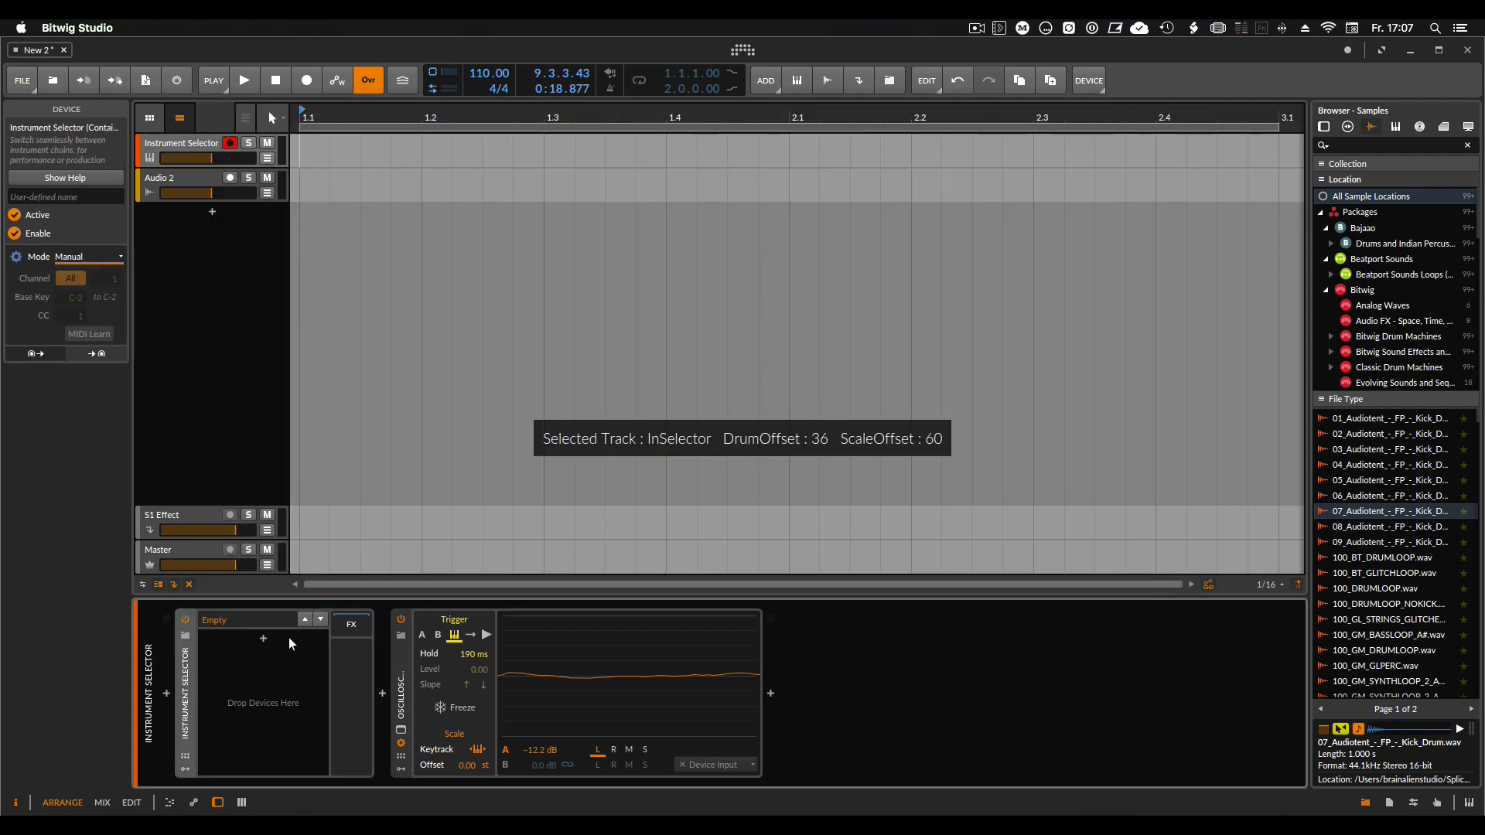
# Load the Free Voice 4 Plucks preset into the Instrument Selector and set its Freq control to 67 %.
pyautogui.click(264, 638)
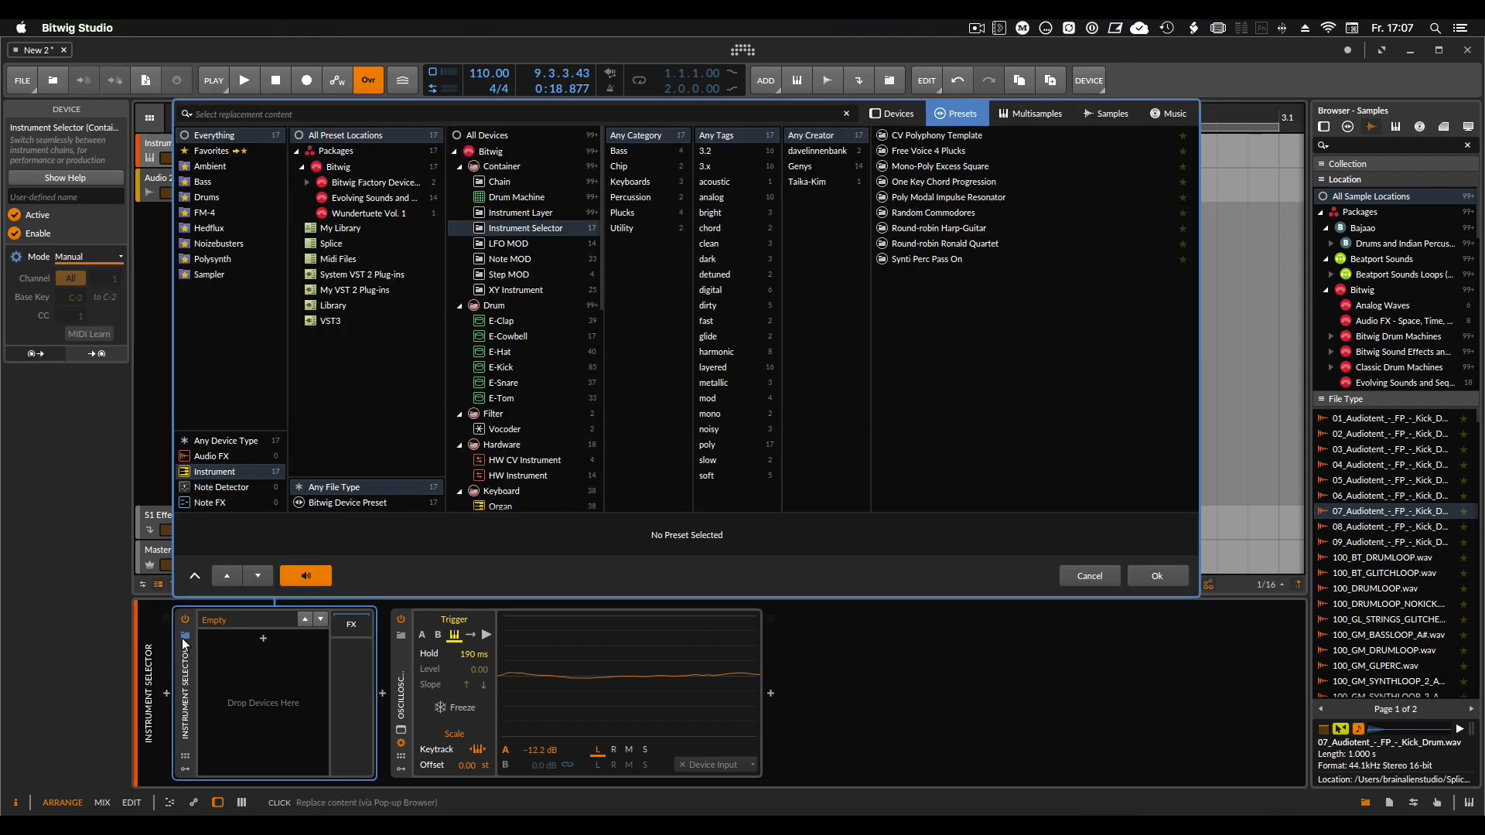
pyautogui.doubleClick(933, 152)
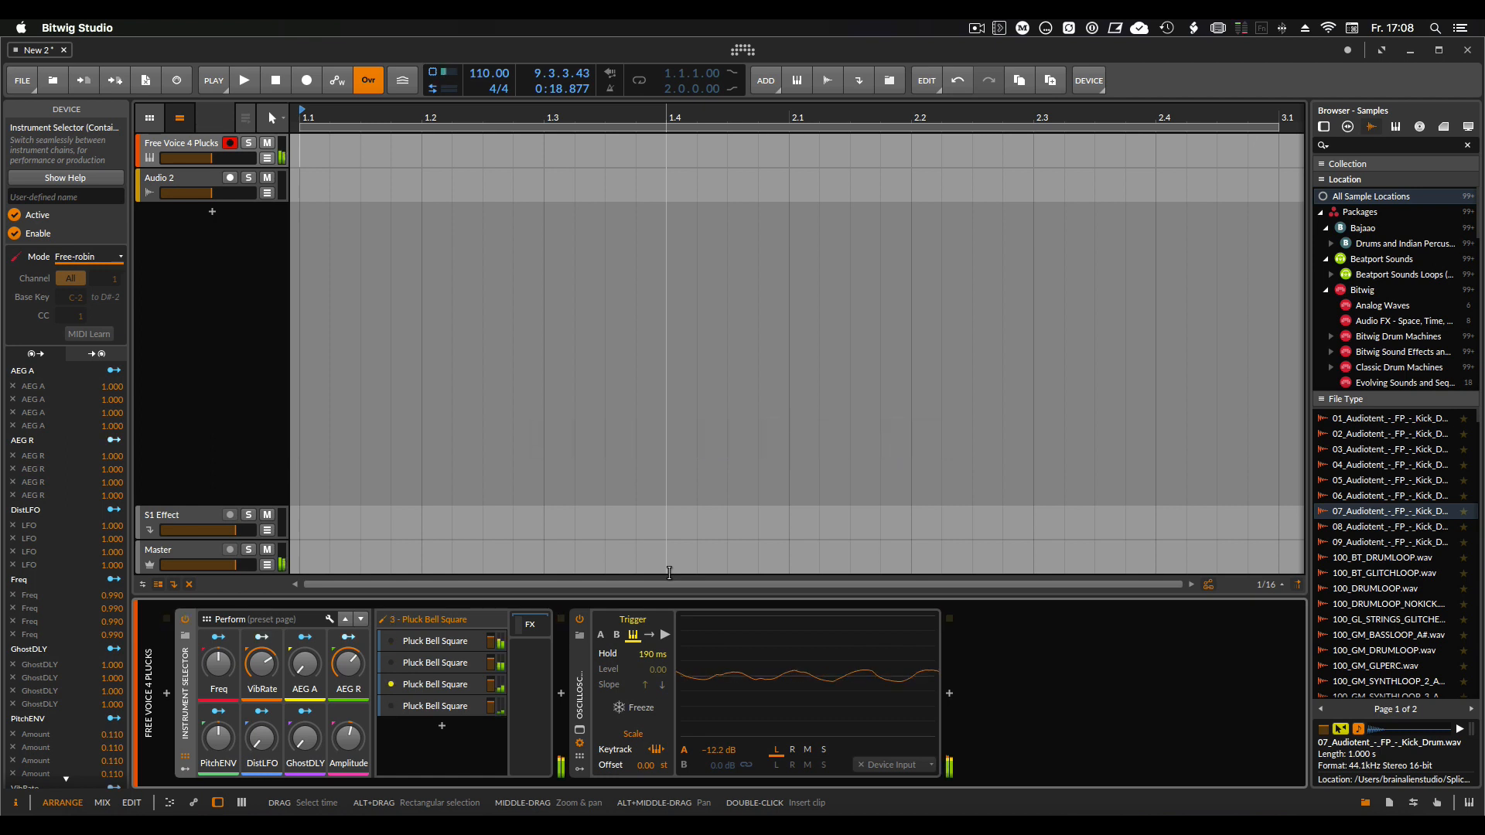
pyautogui.moveTo(218, 663)
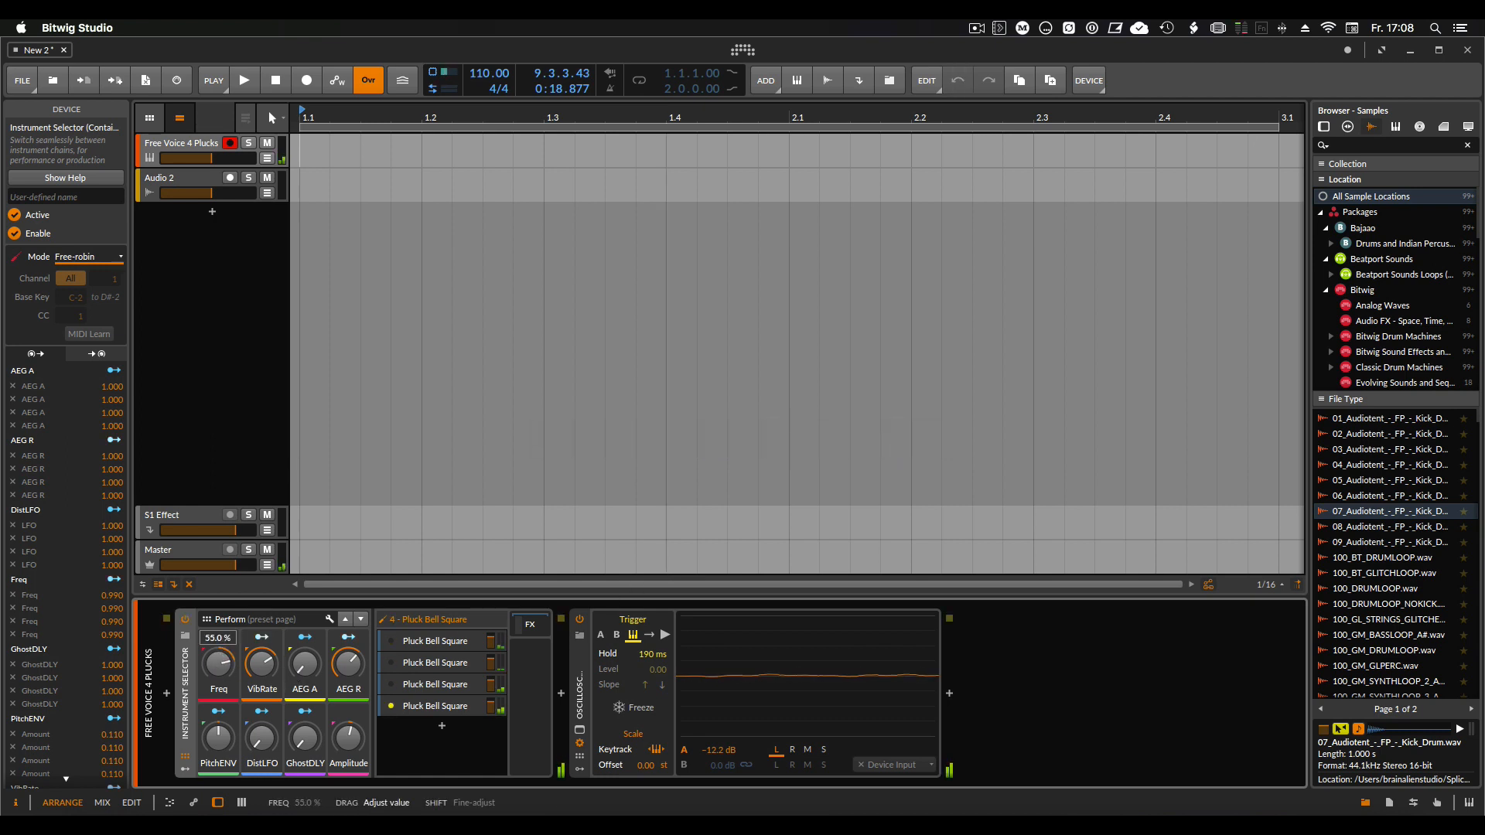
pyautogui.moveTo(218, 663); pyautogui.dragTo(217, 672)
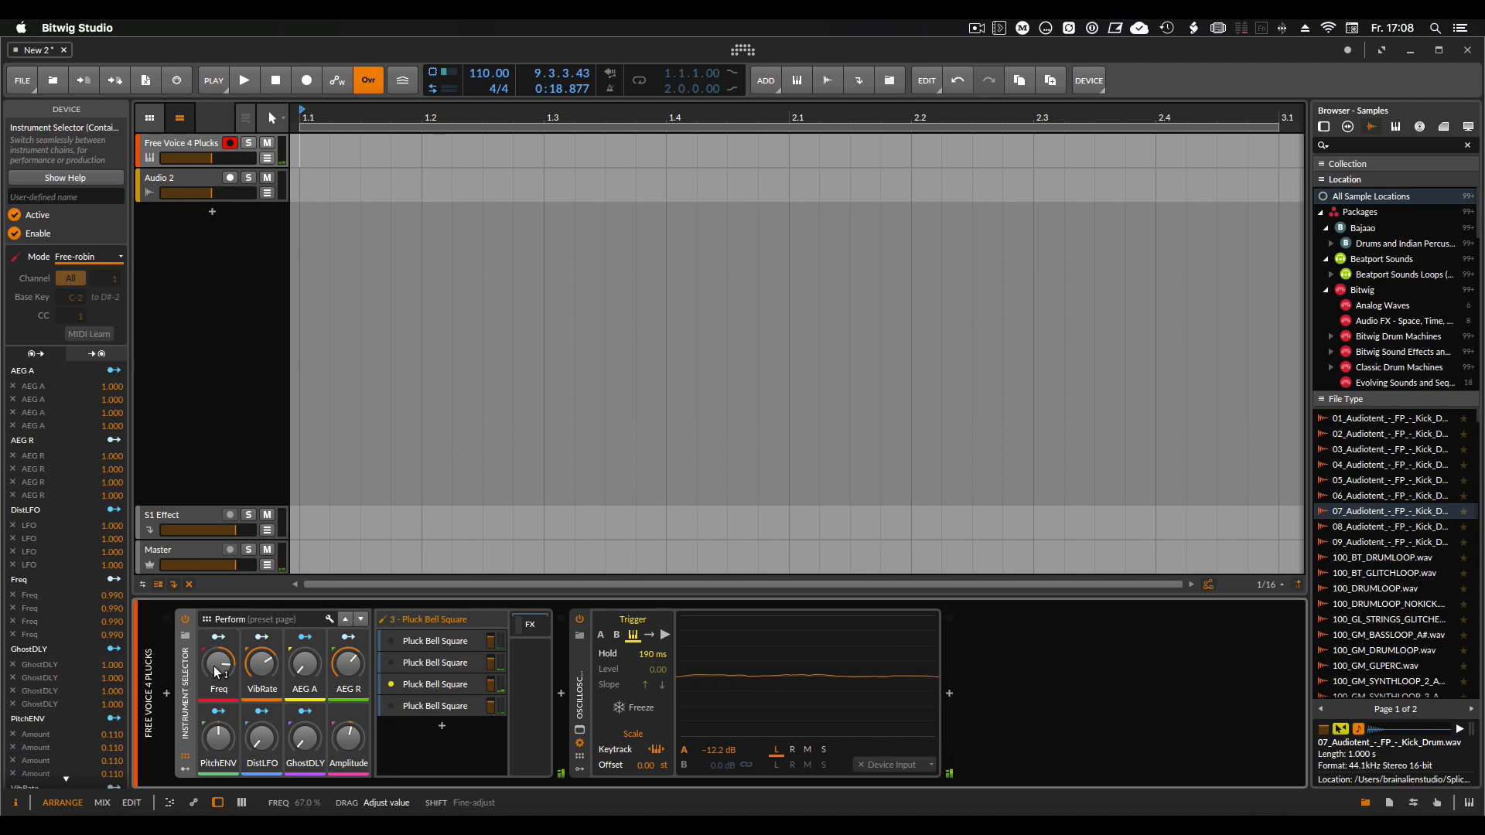
# Examine the Polysynth devices inside the four Pluck Bell Square layers of the Instrument Selector.
pyautogui.click(437, 707)
pyautogui.click(441, 686)
pyautogui.click(443, 648)
pyautogui.click(436, 664)
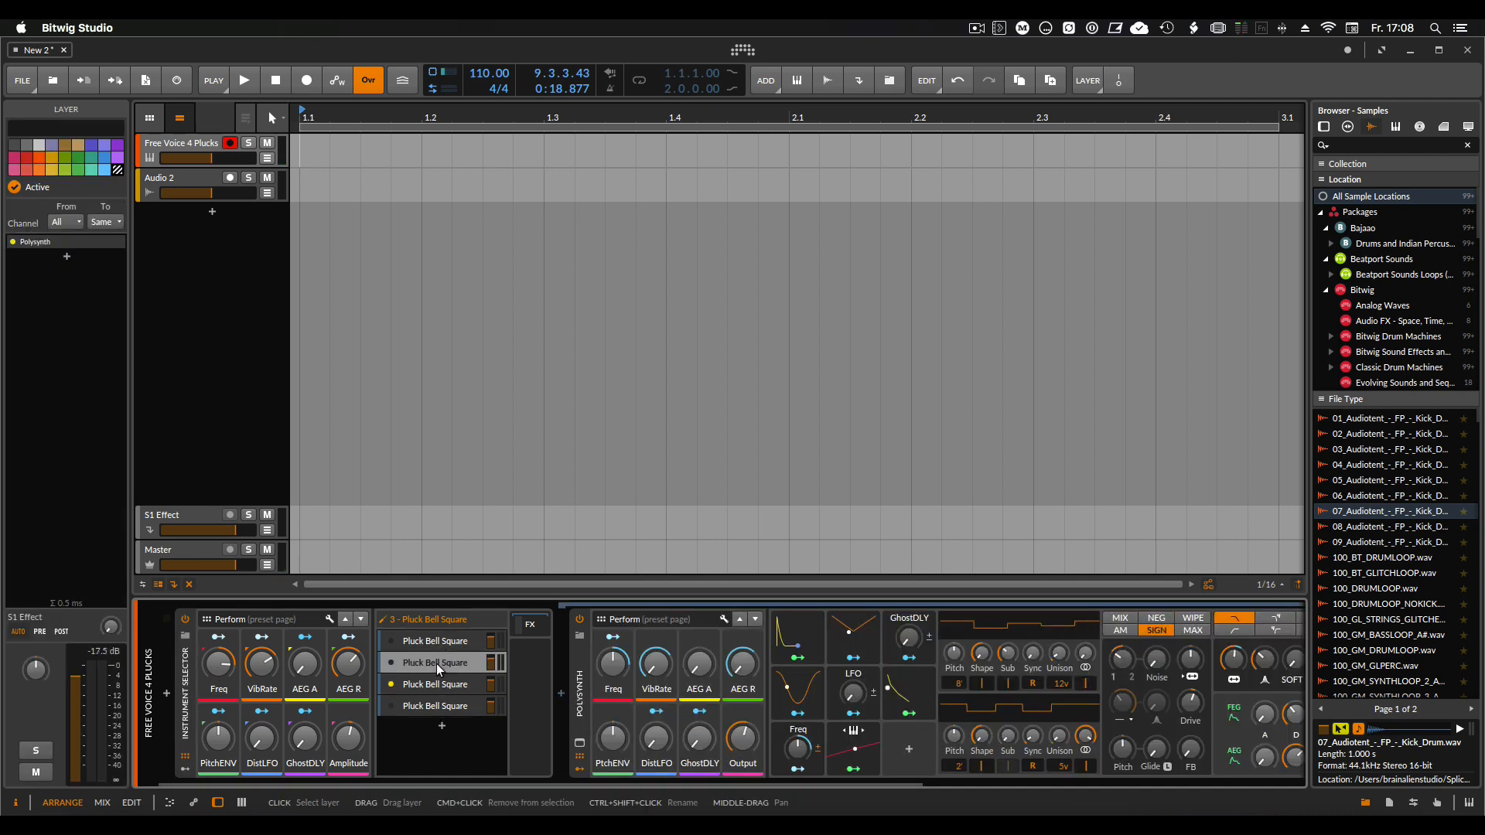
pyautogui.click(429, 707)
pyautogui.click(430, 685)
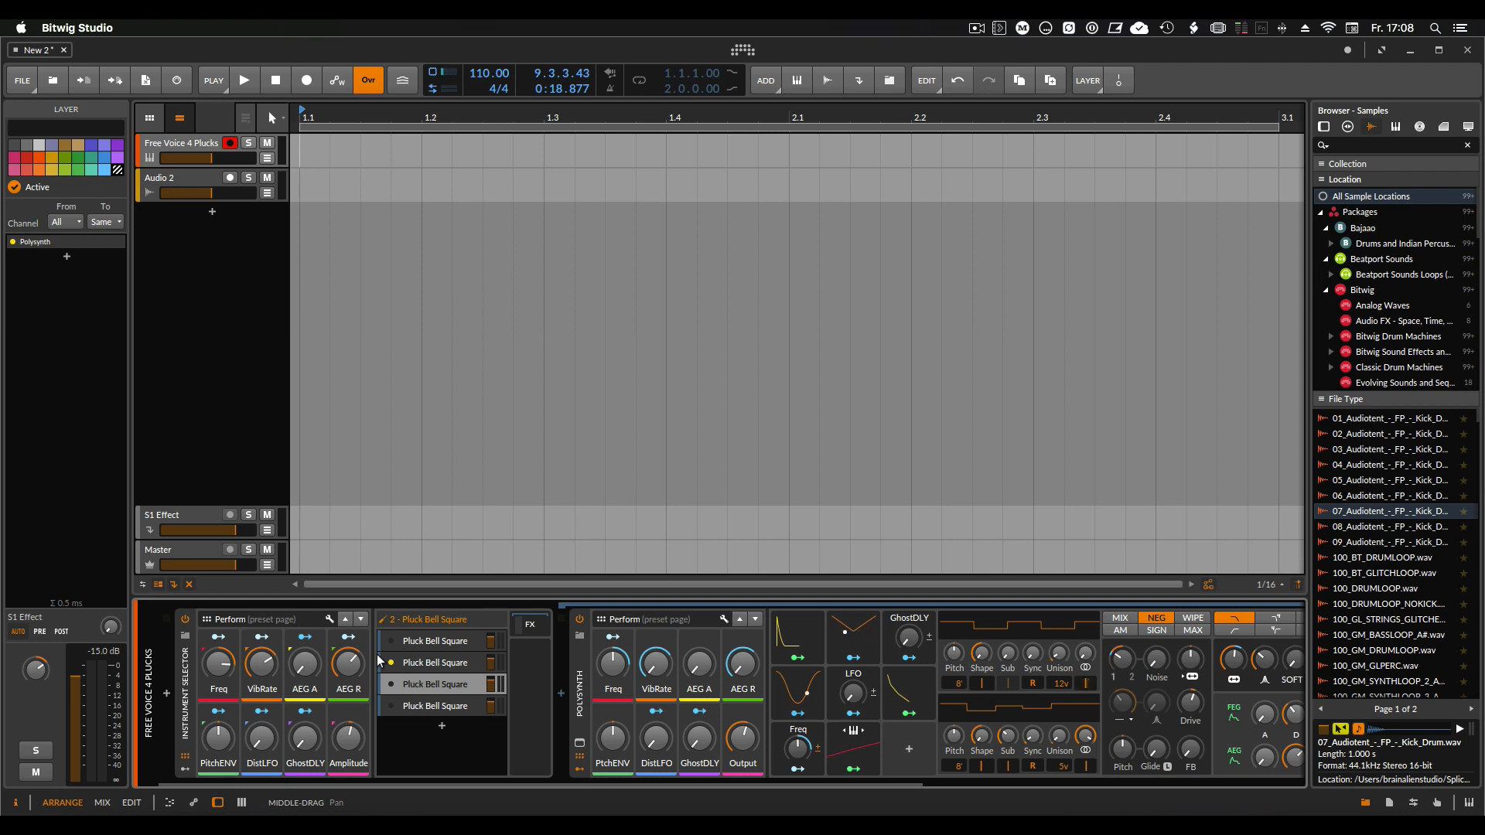
# Replace the Instrument Selector with a Chain container ahead of the Oscilloscope.
pyautogui.click(188, 695)
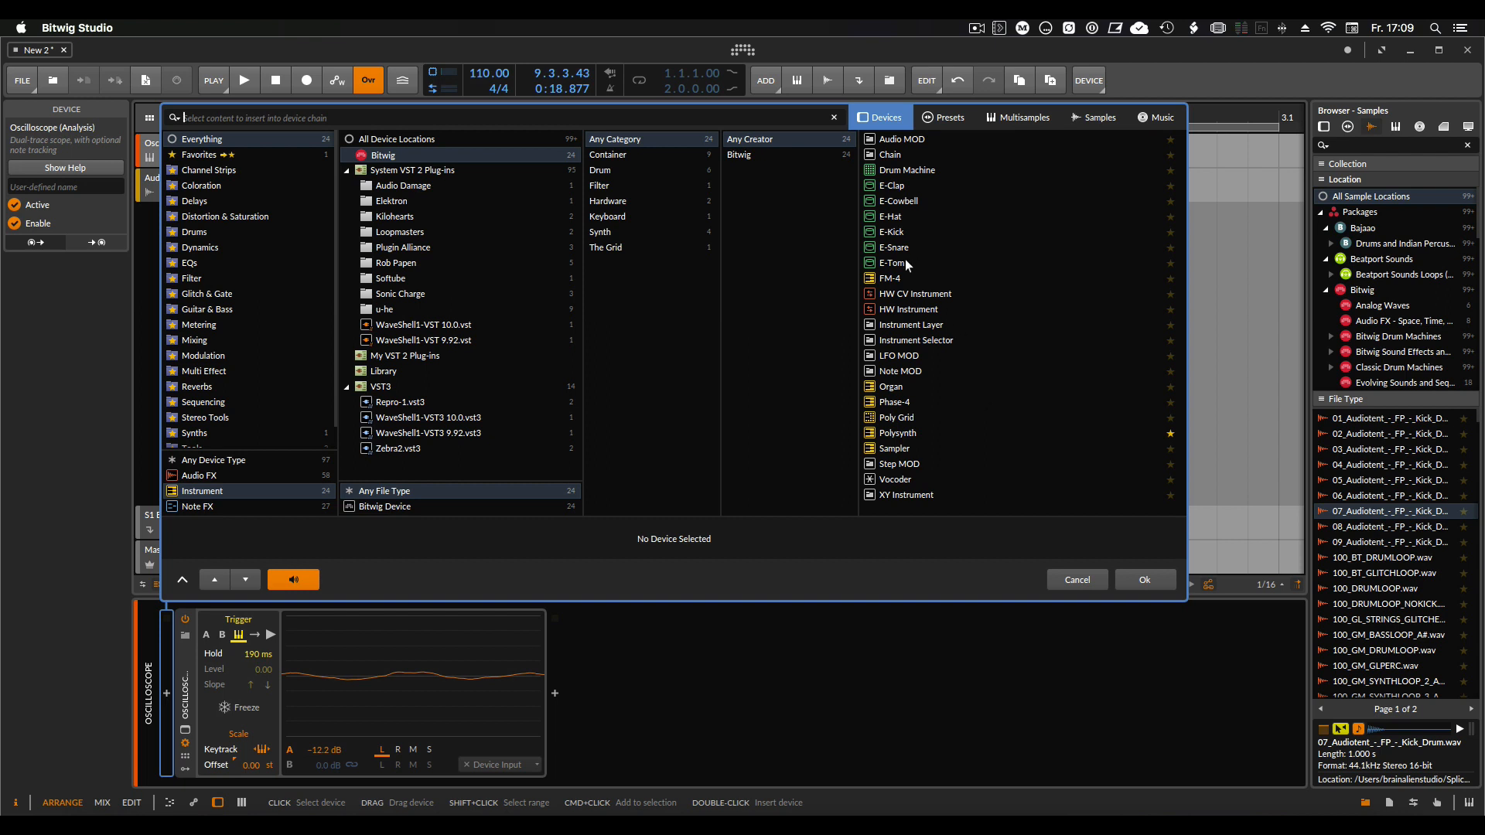
pyautogui.doubleClick(893, 155)
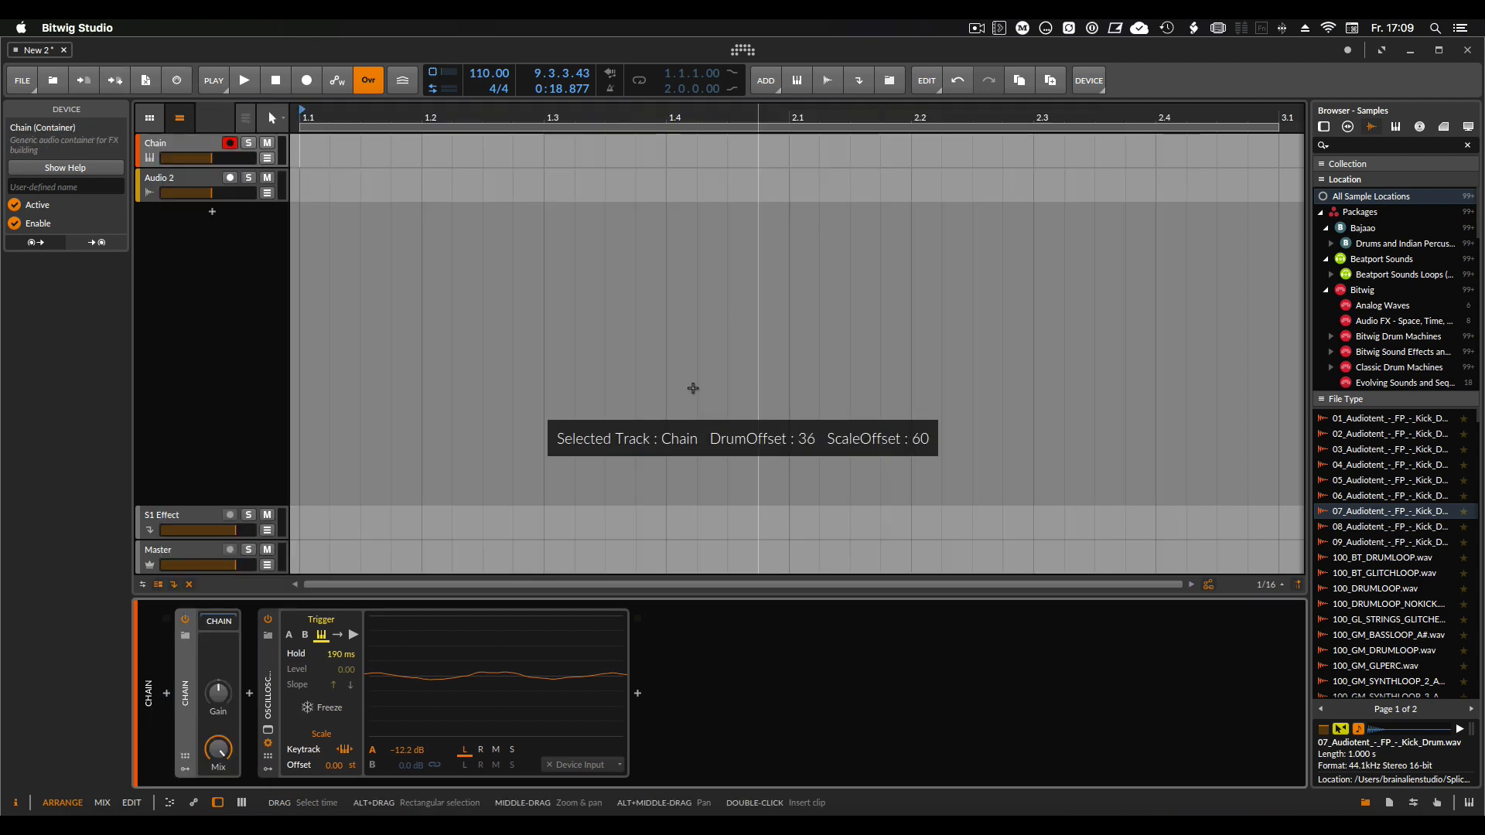
# Insert a Polysynth inside the Chain container.
pyautogui.click(249, 696)
pyautogui.write('pol')
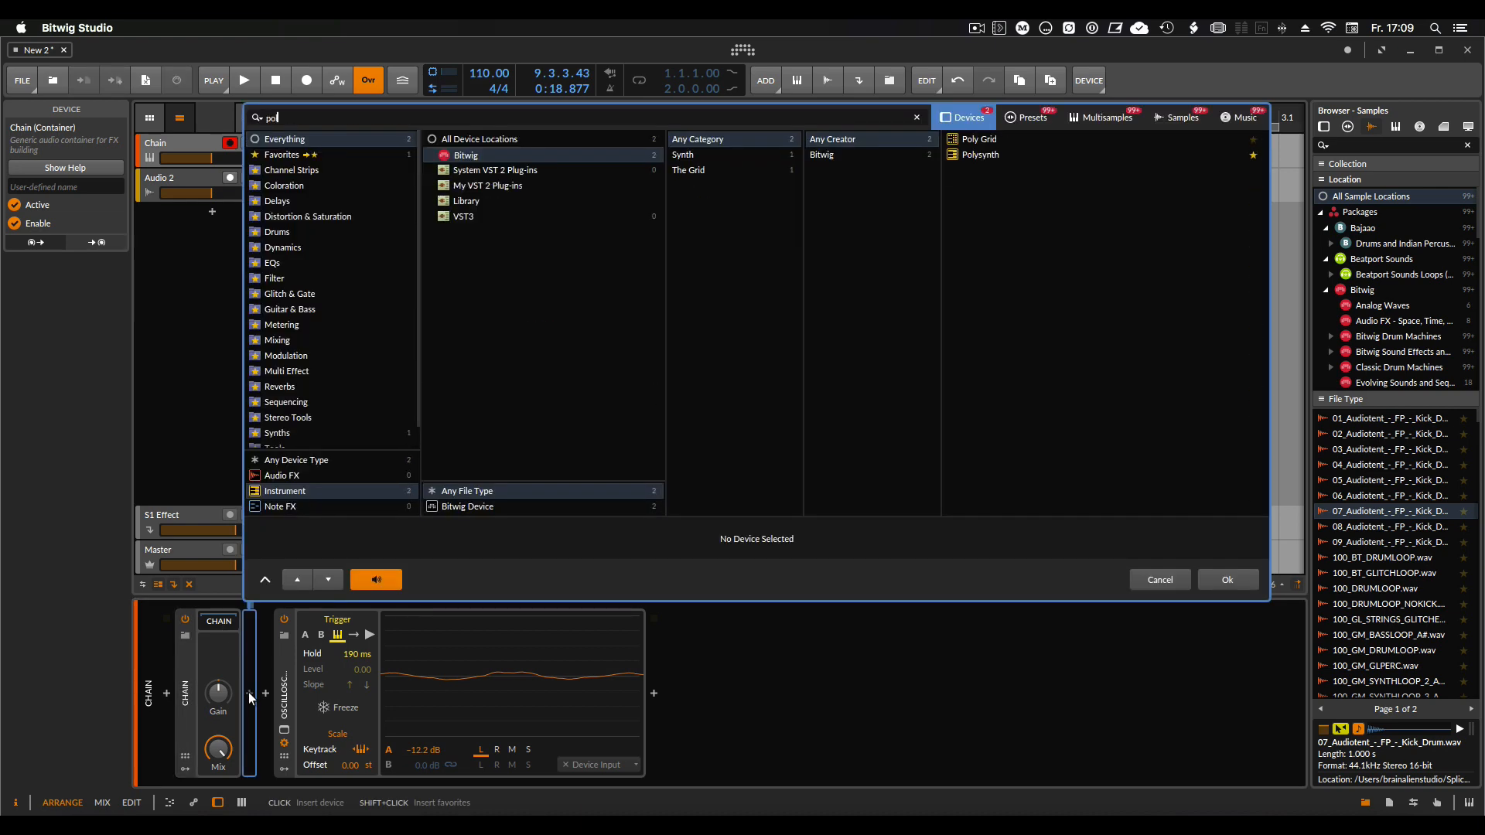
pyautogui.click(989, 157)
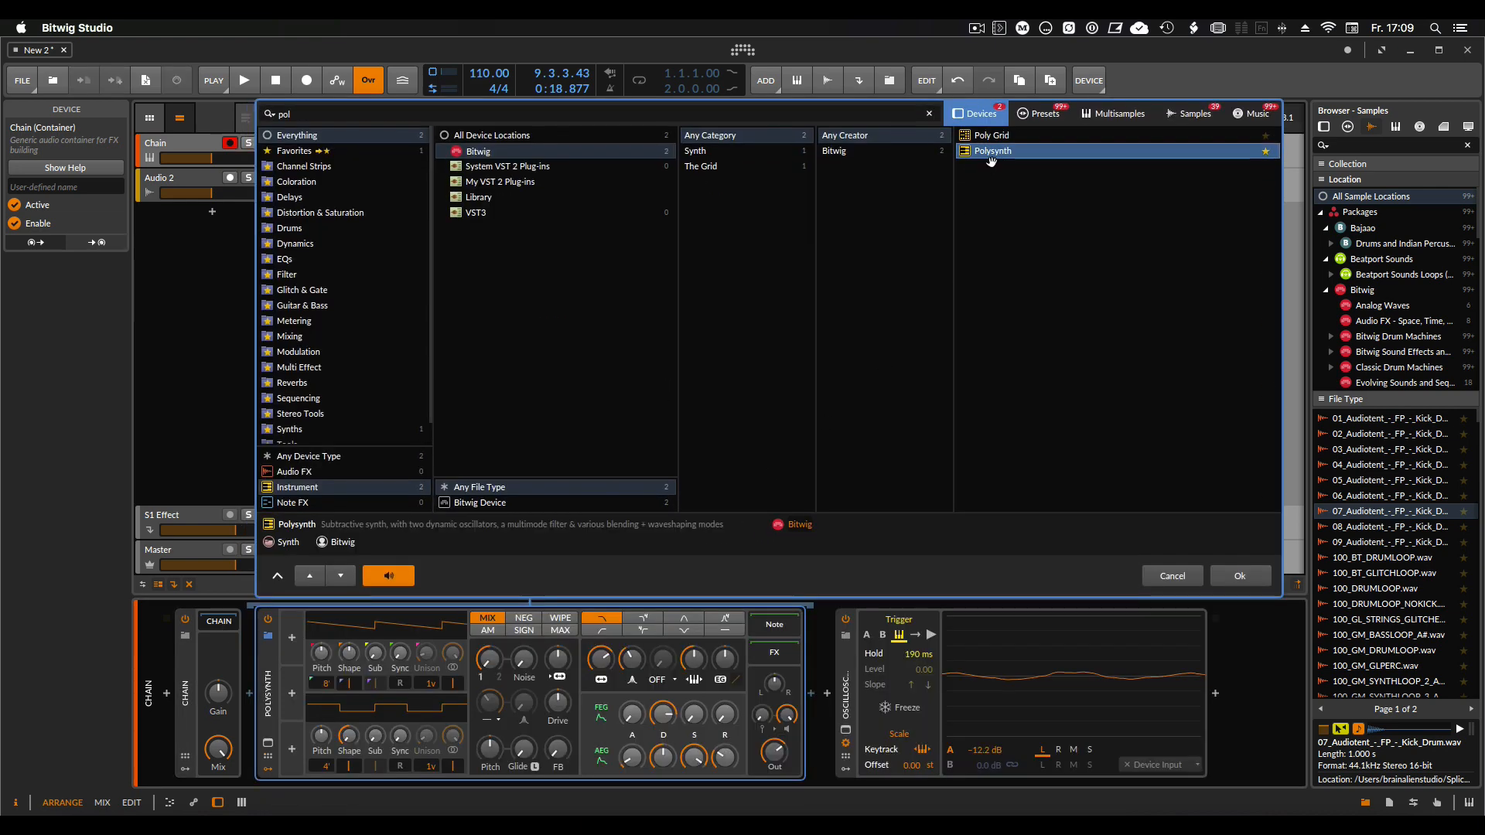
pyautogui.click(814, 696)
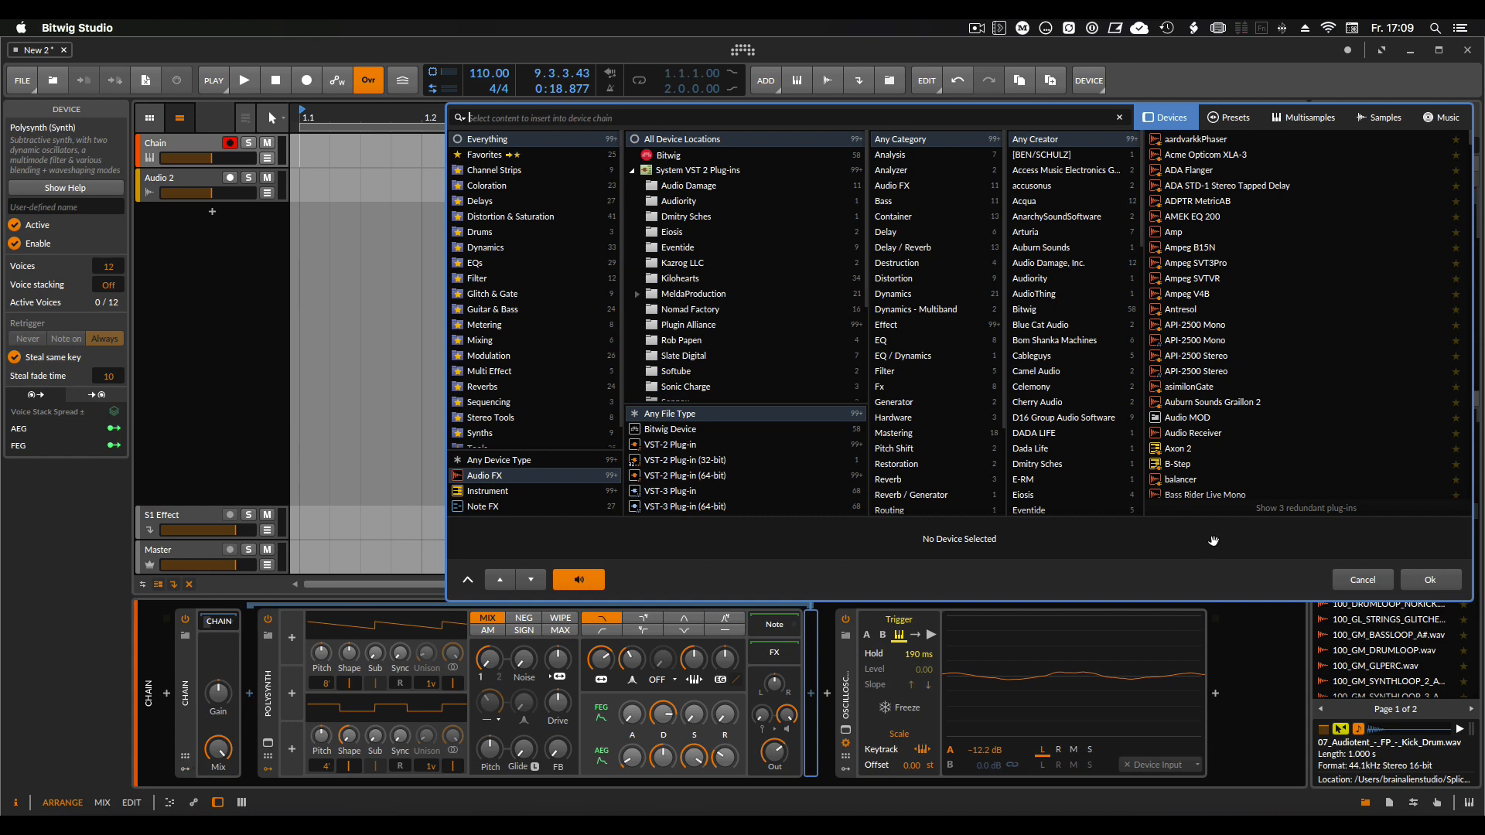
pyautogui.click(1354, 583)
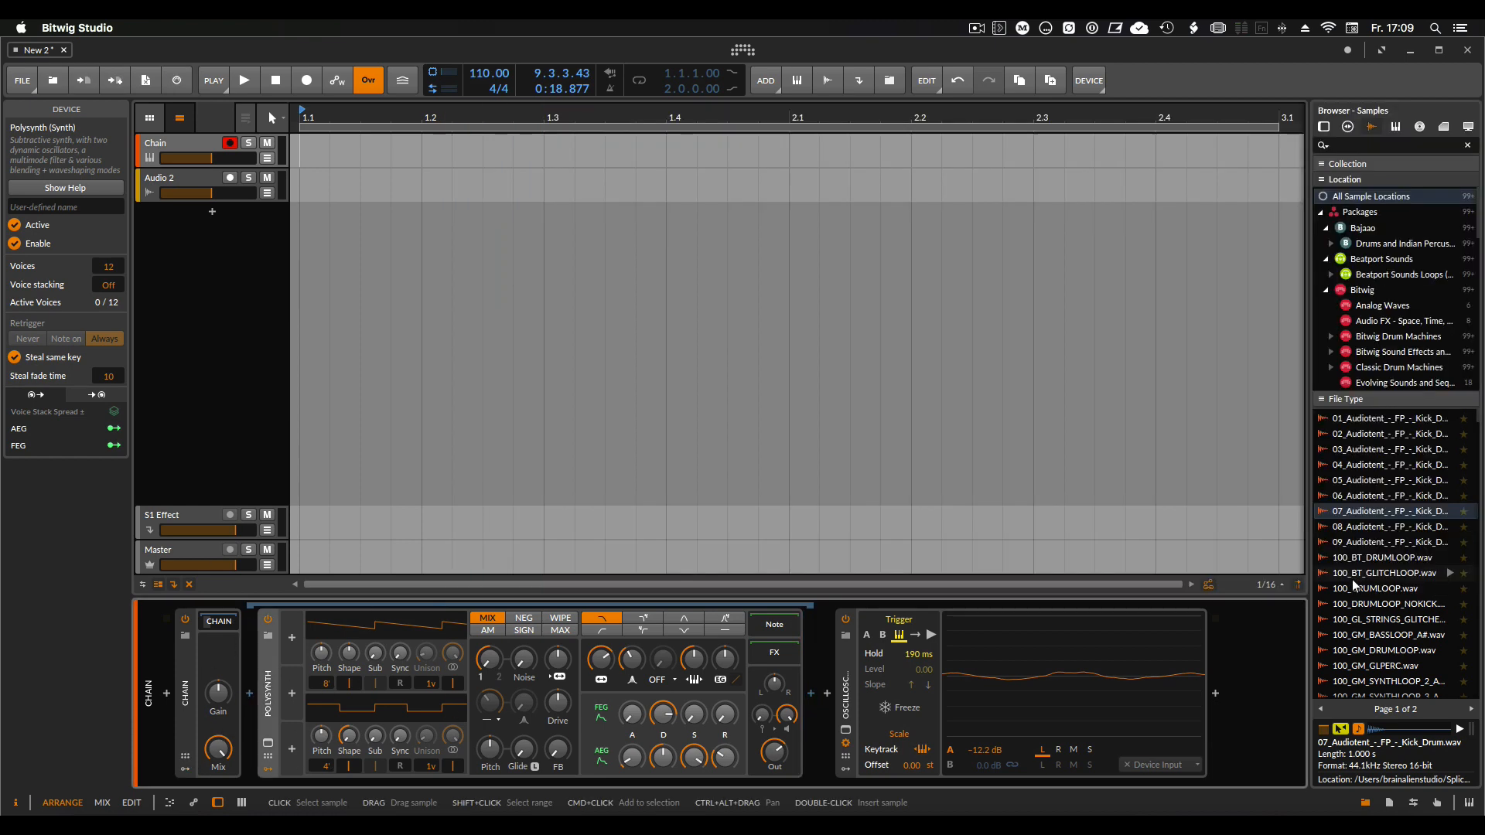
# Replace the Chain container with a standalone Polysynth ahead of the Oscilloscope.
pyautogui.click(185, 698)
pyautogui.press('Delete')
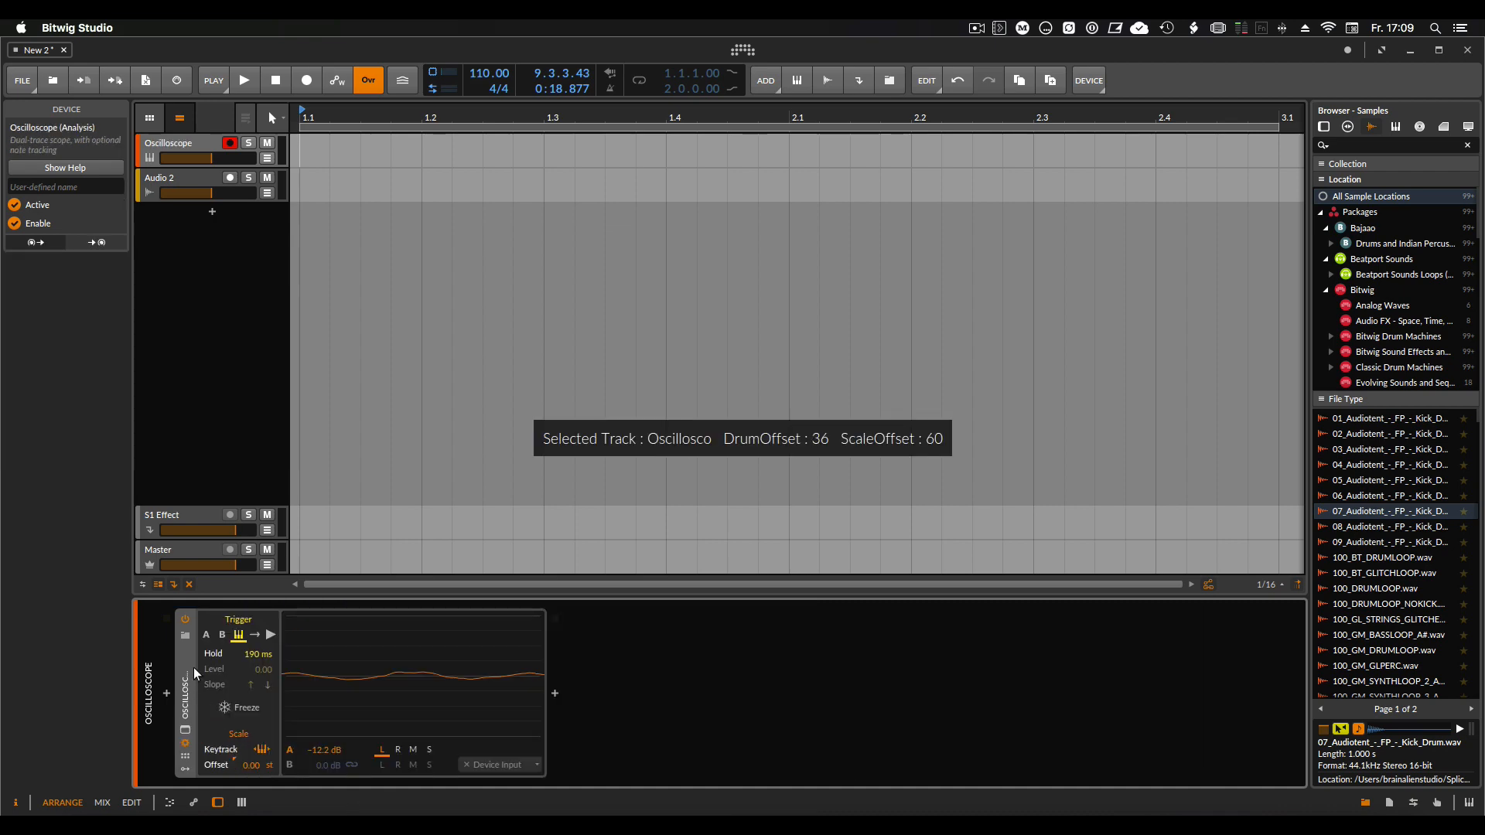
pyautogui.click(167, 695)
pyautogui.write('pol')
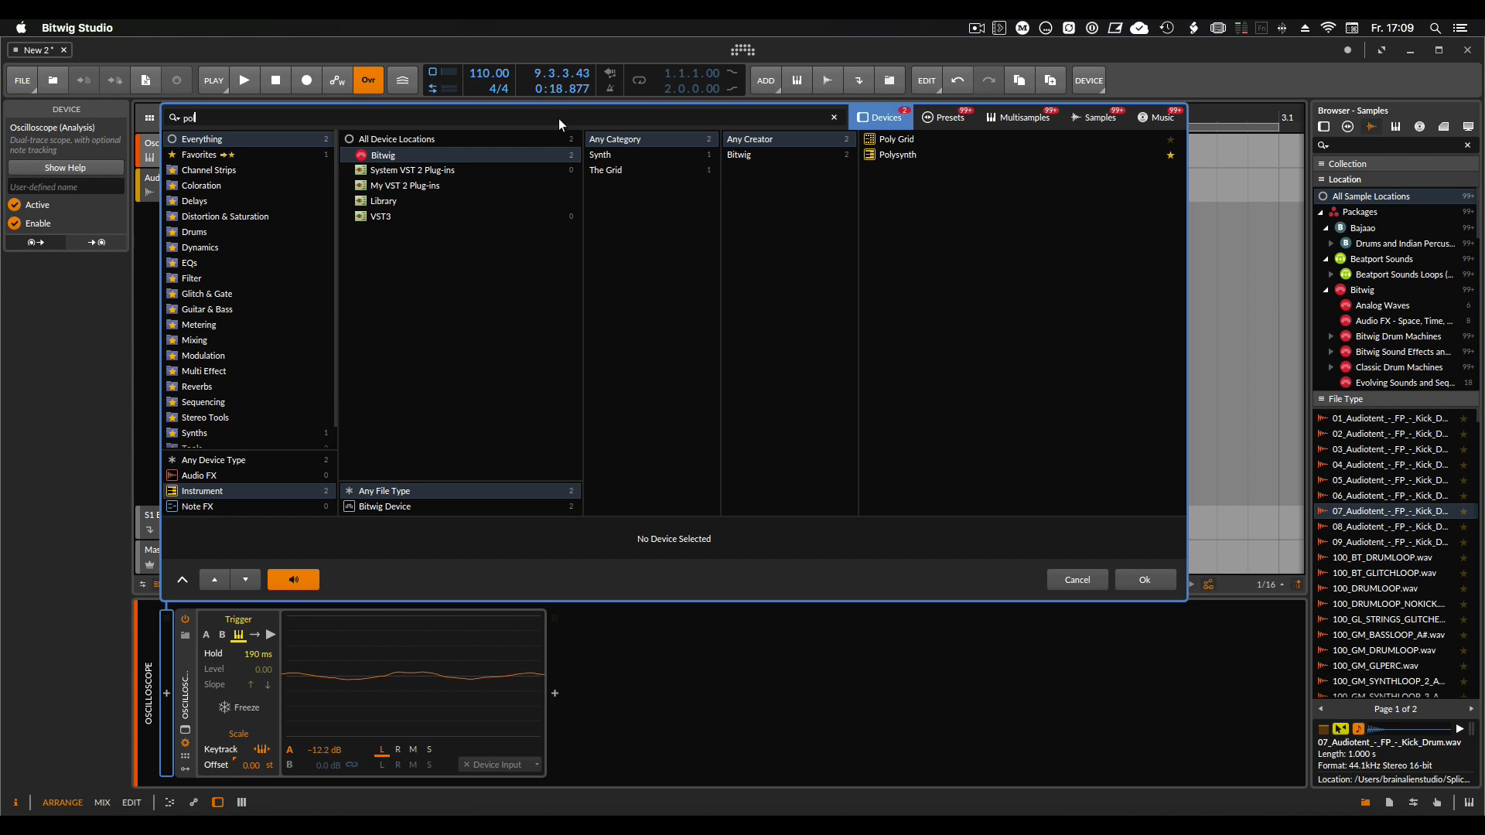
pyautogui.doubleClick(894, 155)
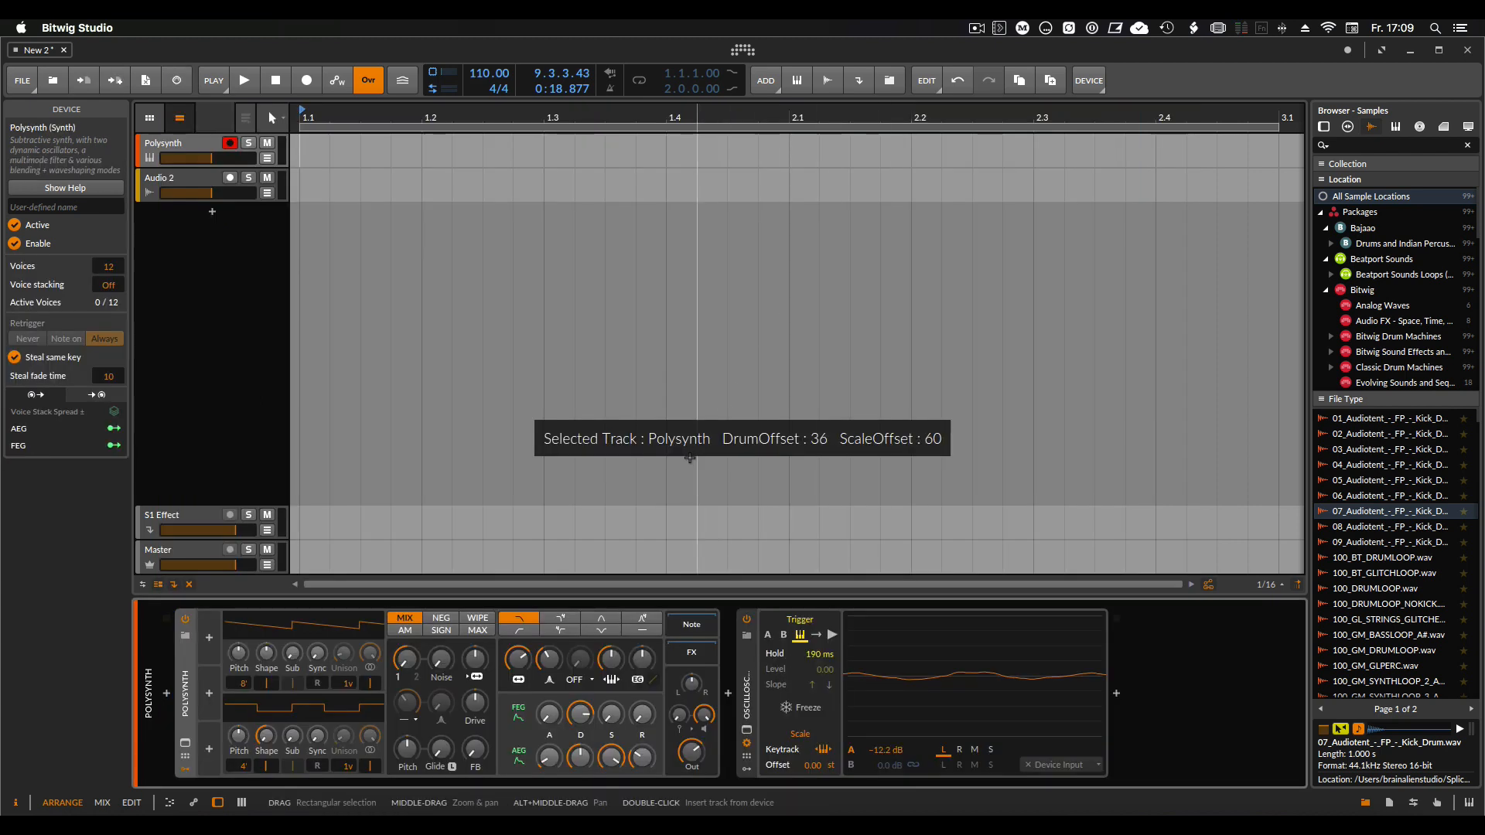
# Show the Polysynth's remote controls and examine its OSC2, MIX/AMP and FILTER device pages in the Remote Controls Editor.
pyautogui.click(185, 761)
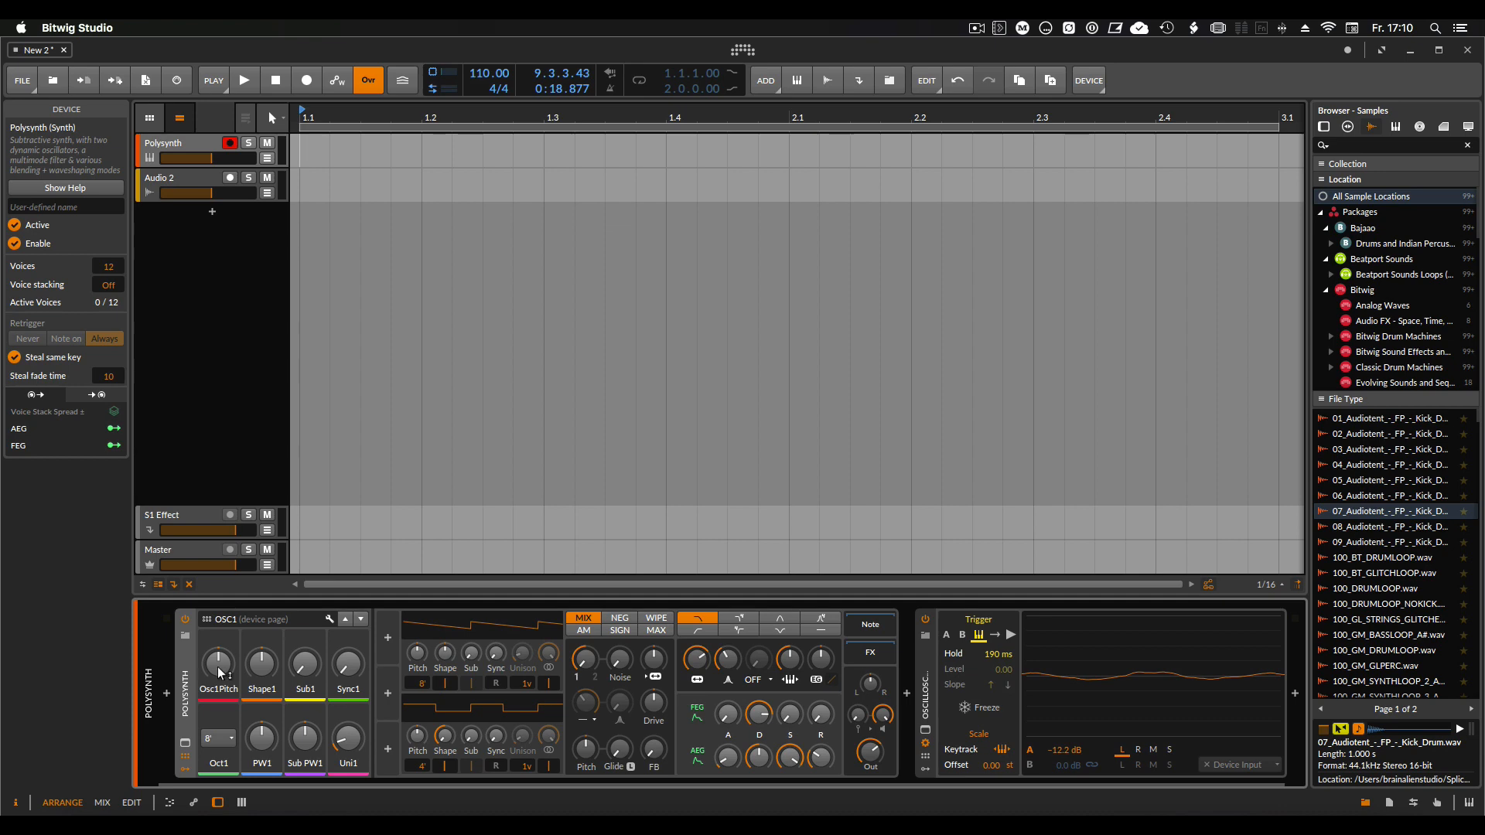
pyautogui.click(329, 619)
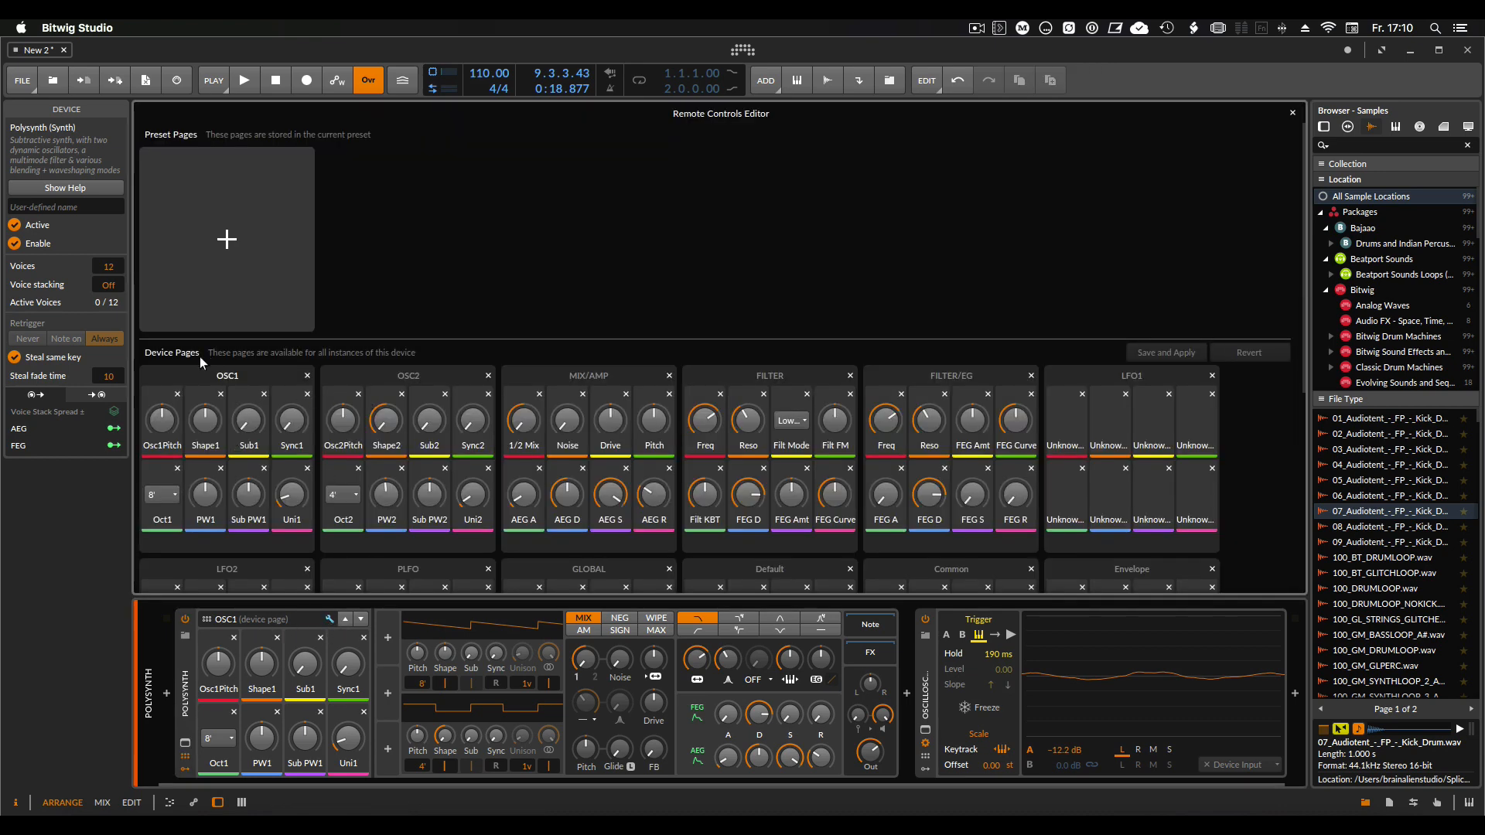
pyautogui.click(365, 379)
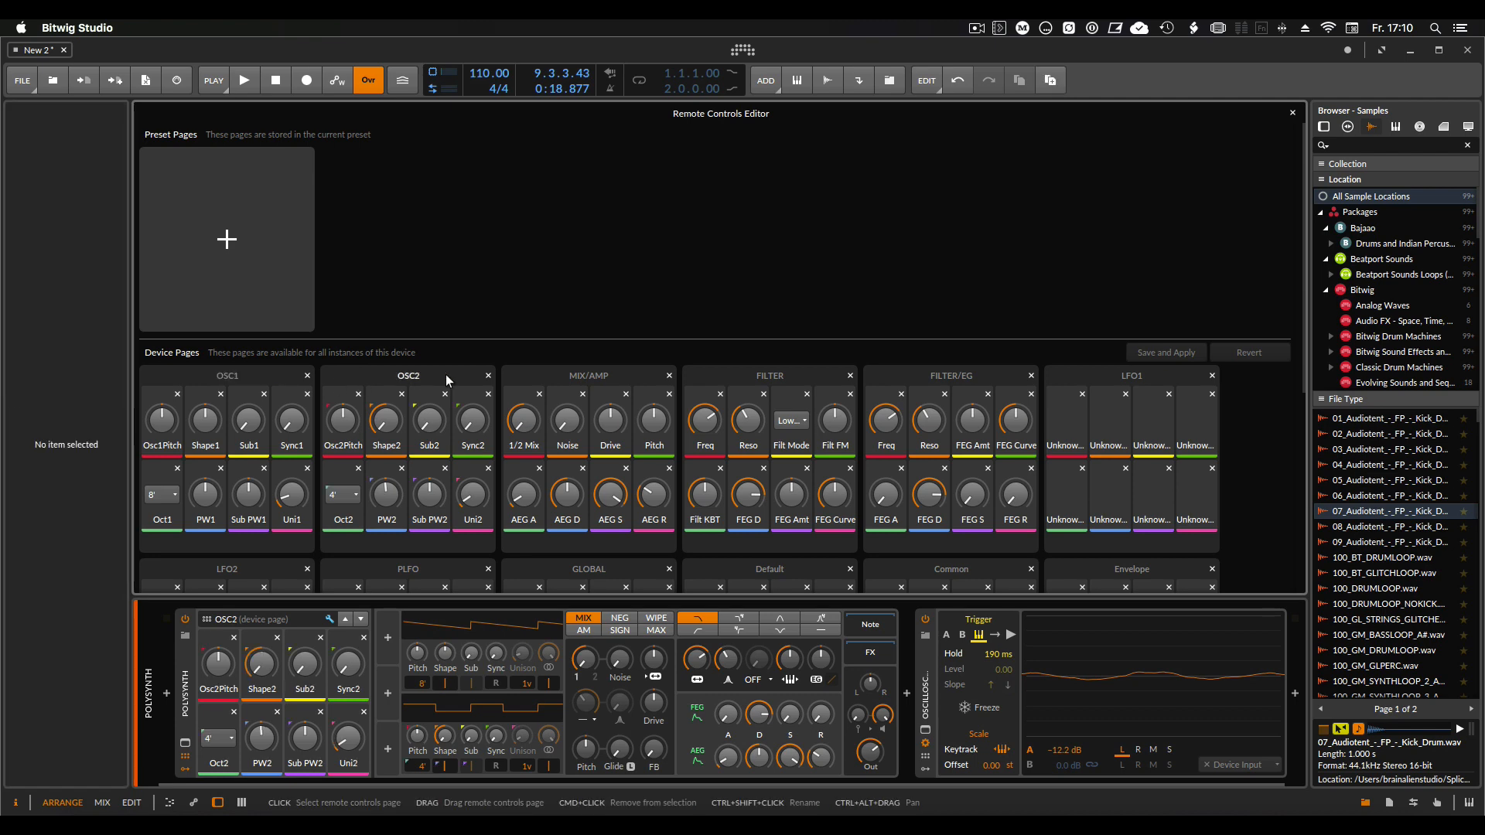
pyautogui.click(588, 376)
pyautogui.click(832, 378)
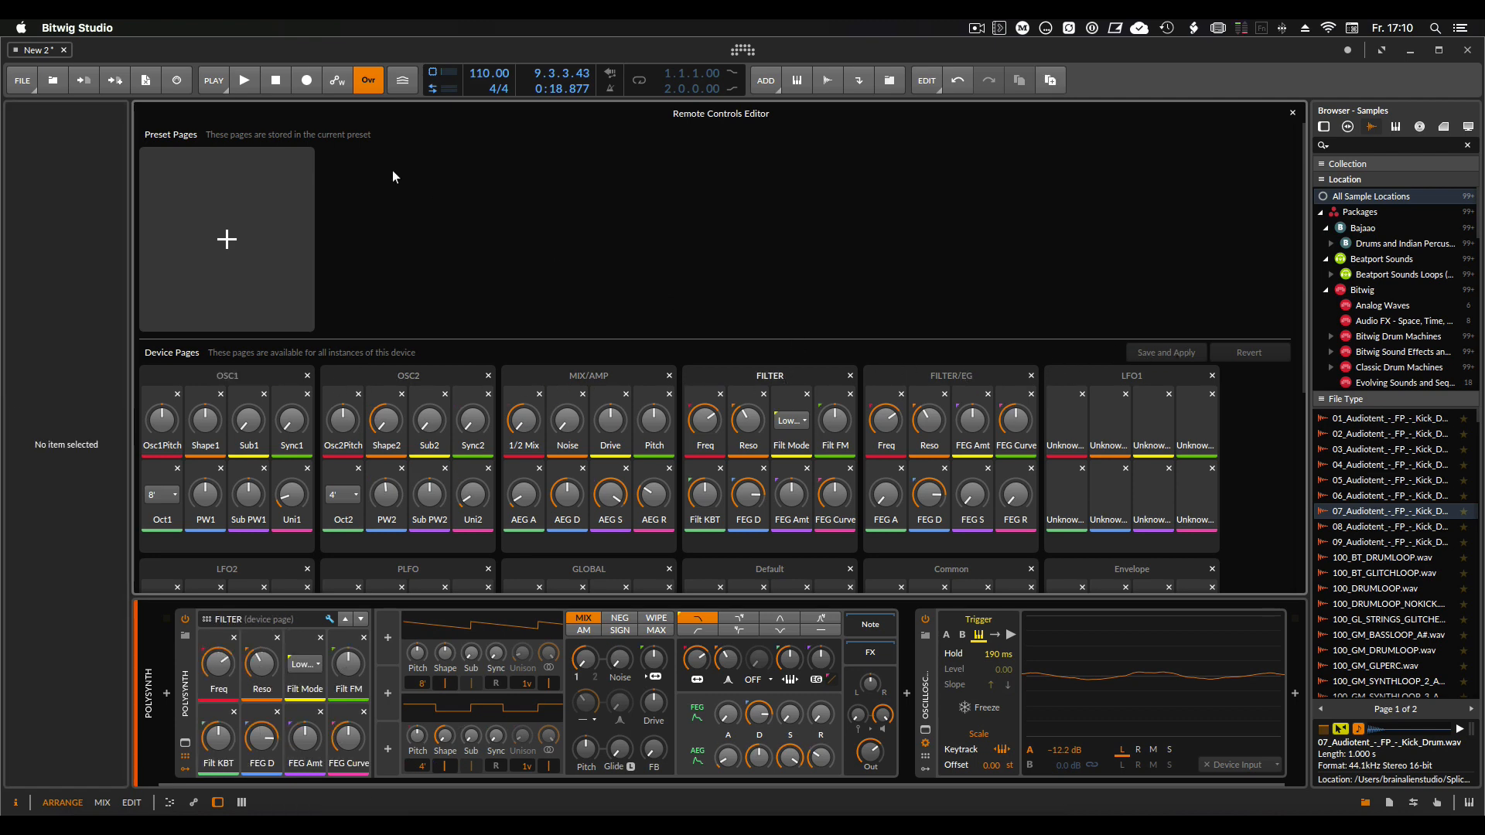
pyautogui.click(1293, 114)
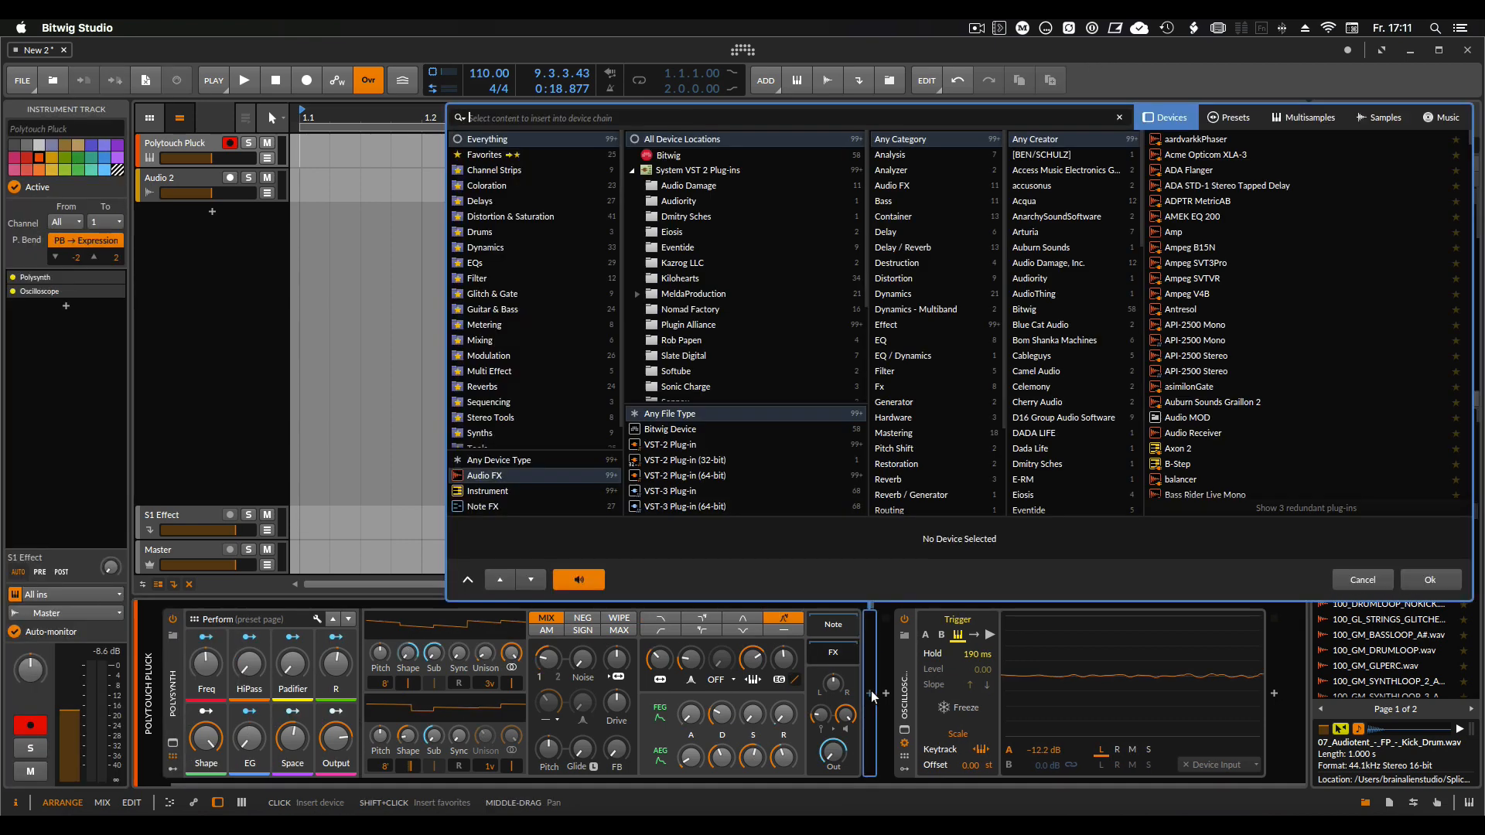
# Insert Bitwig's Amp audio effect between the Polysynth and the Oscilloscope.
pyautogui.click(538, 477)
pyautogui.click(678, 156)
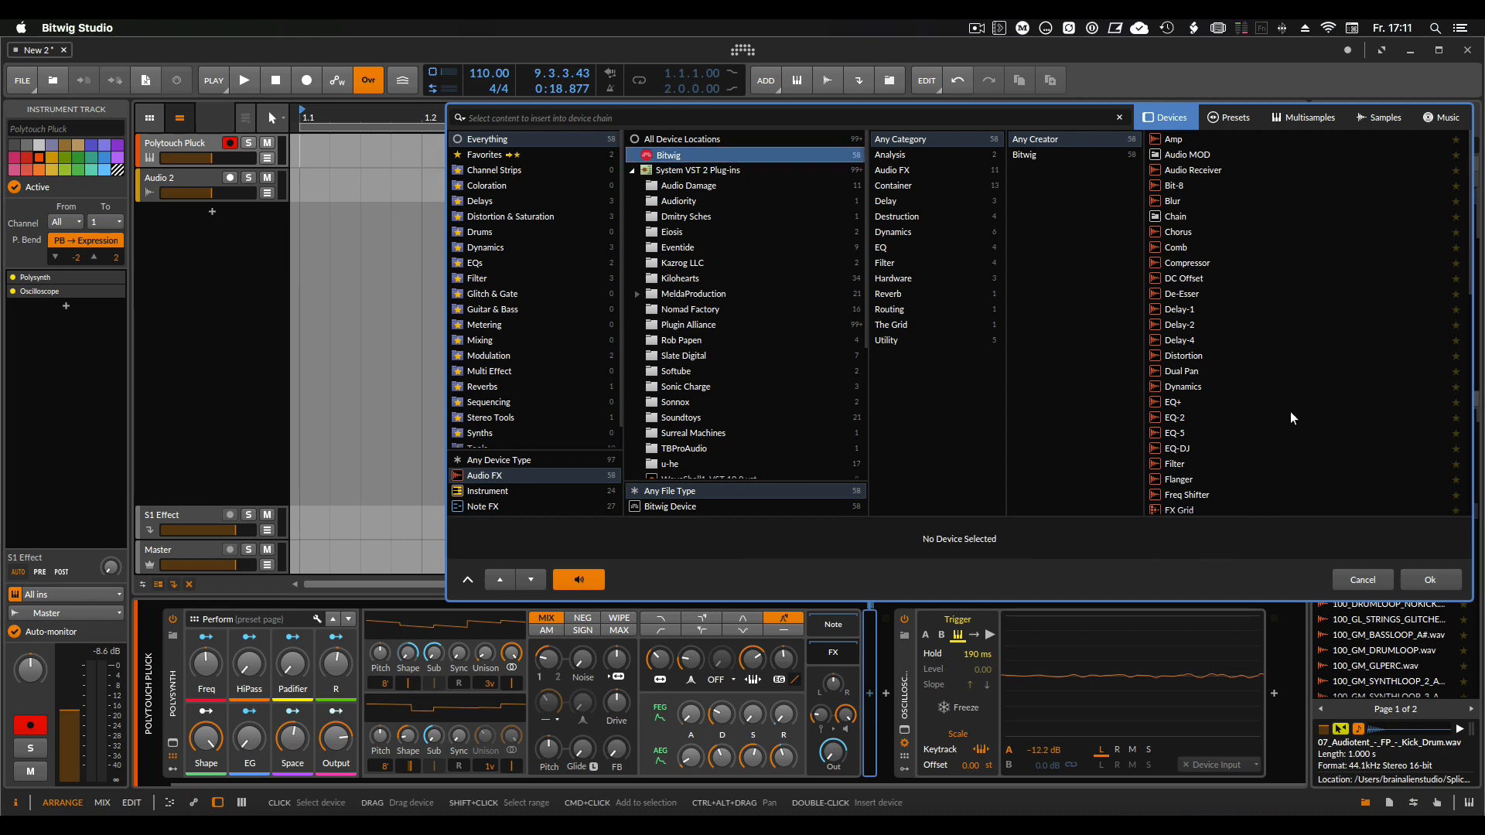
pyautogui.scroll(-3, 1299, 236)
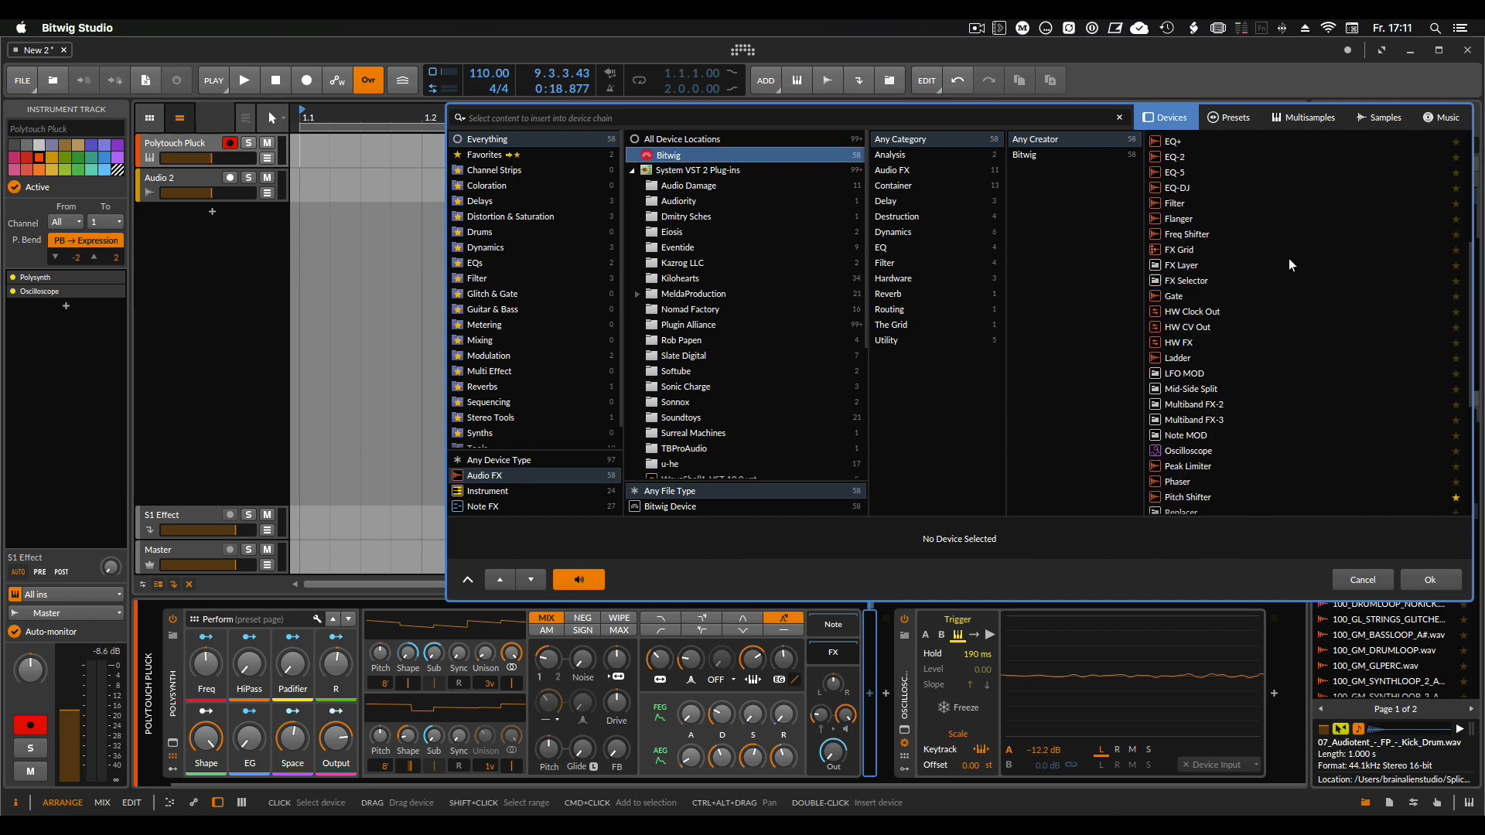
pyautogui.scroll(1, 1287, 308)
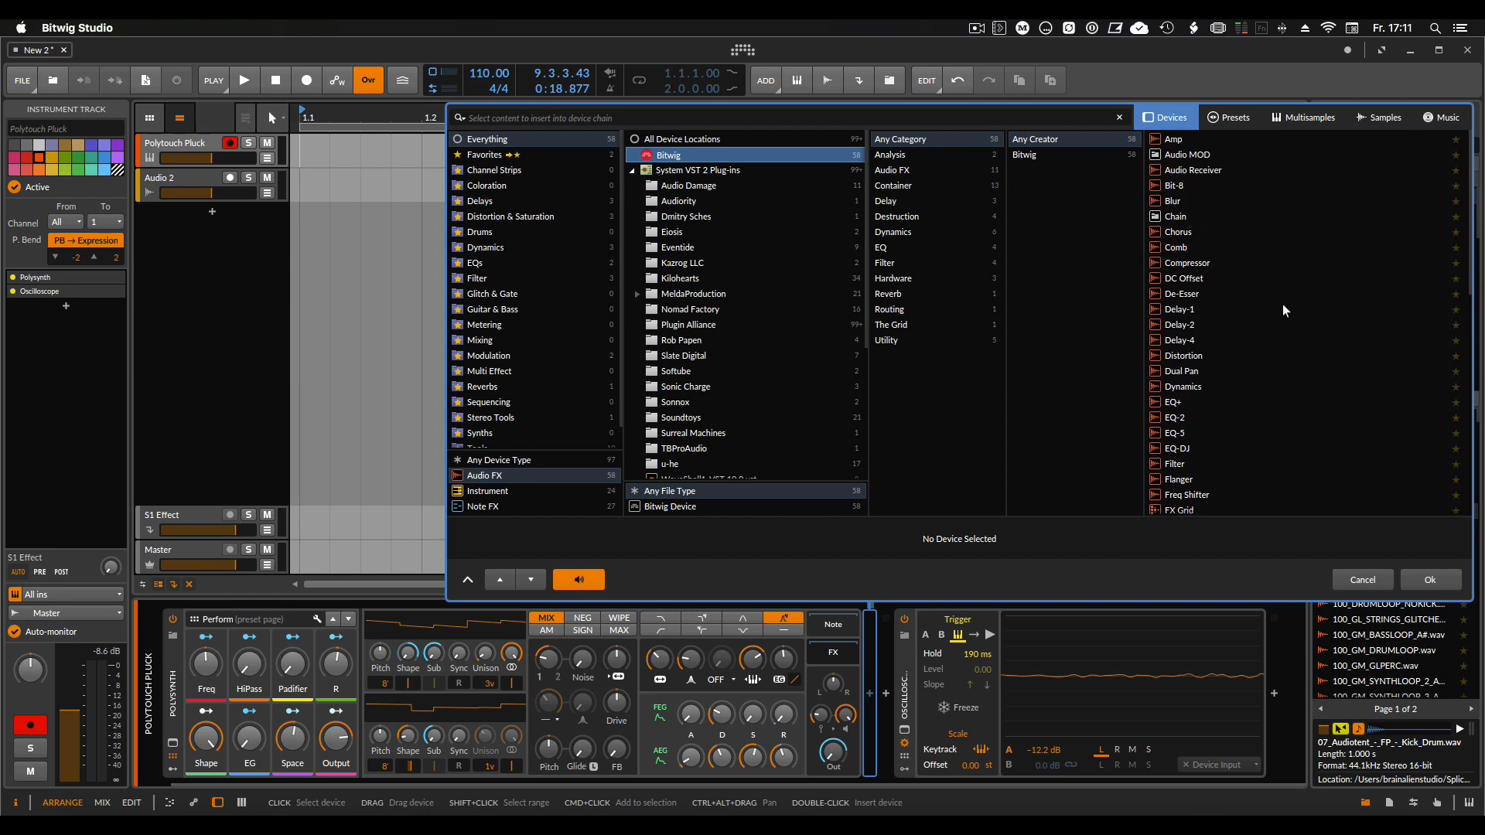
pyautogui.doubleClick(1176, 140)
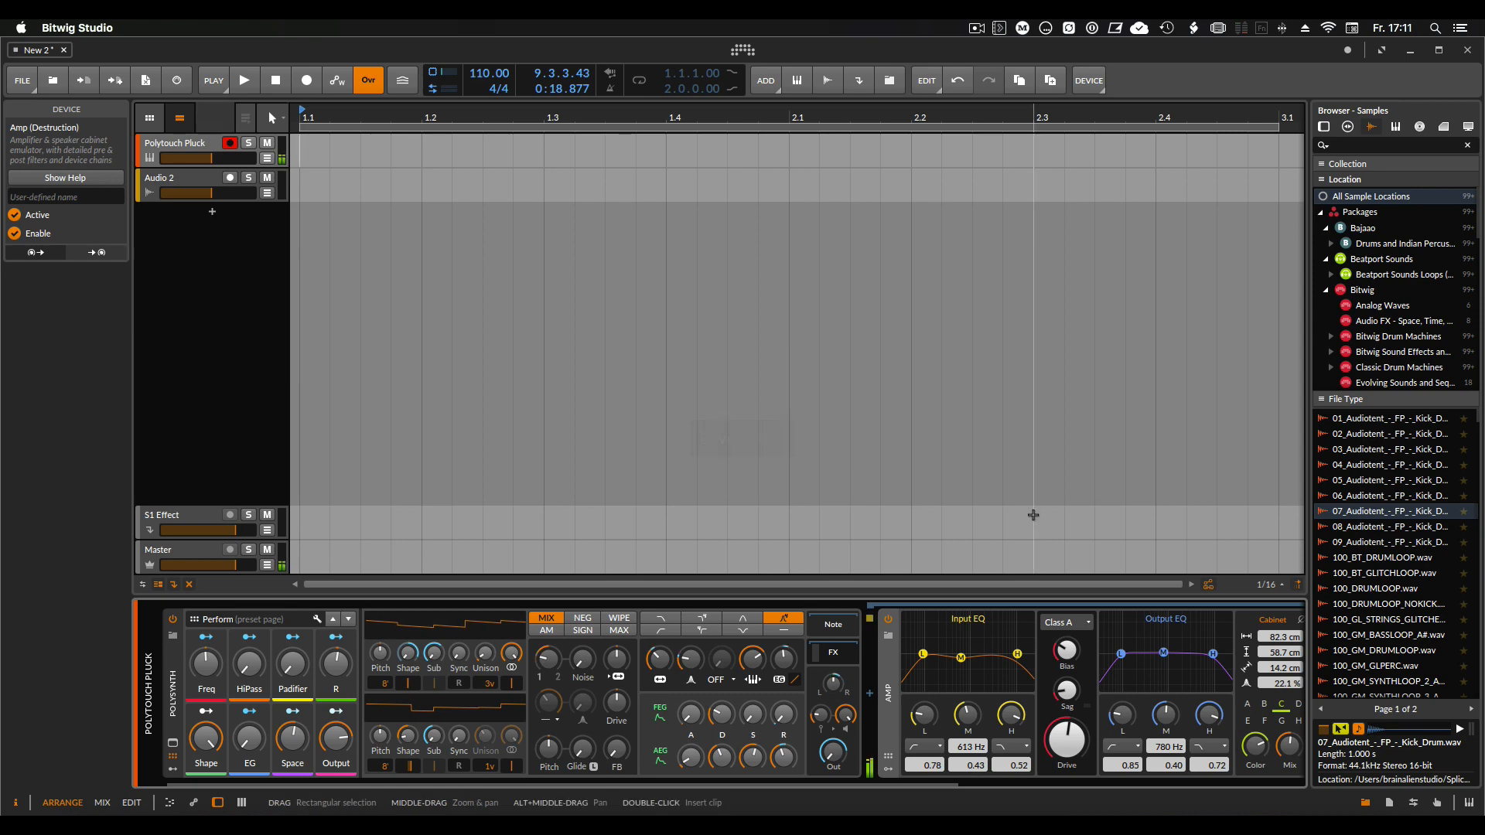
# Raise the Amp's Drive and adjust the Polysynth's amplitude envelope and filter frequency.
pyautogui.moveTo(1058, 748); pyautogui.dragTo(1059, 696)
pyautogui.hscroll(3, 972, 748)
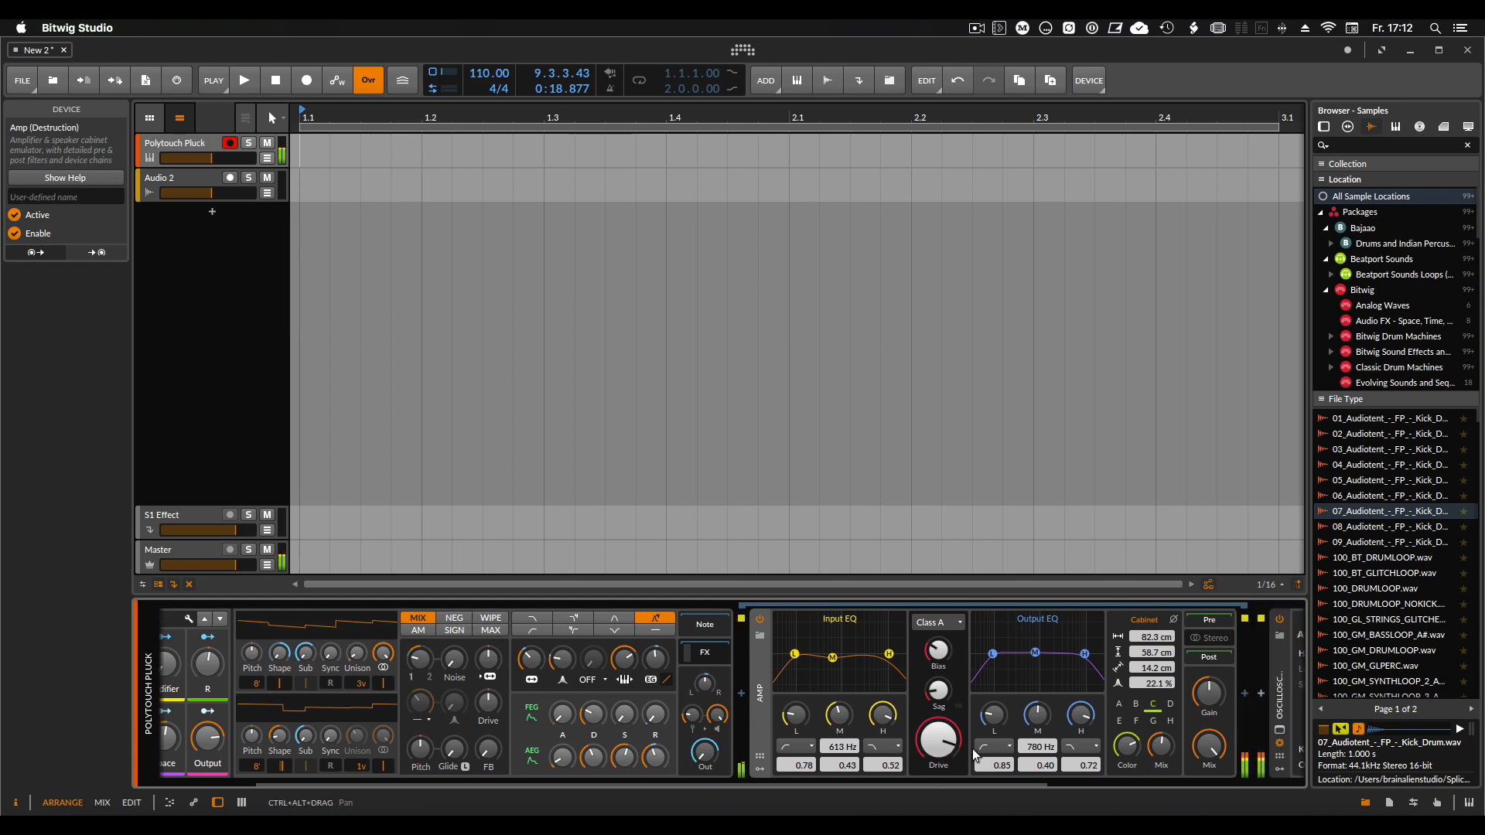
pyautogui.moveTo(624, 757); pyautogui.dragTo(593, 746)
pyautogui.moveTo(531, 665); pyautogui.dragTo(531, 664)
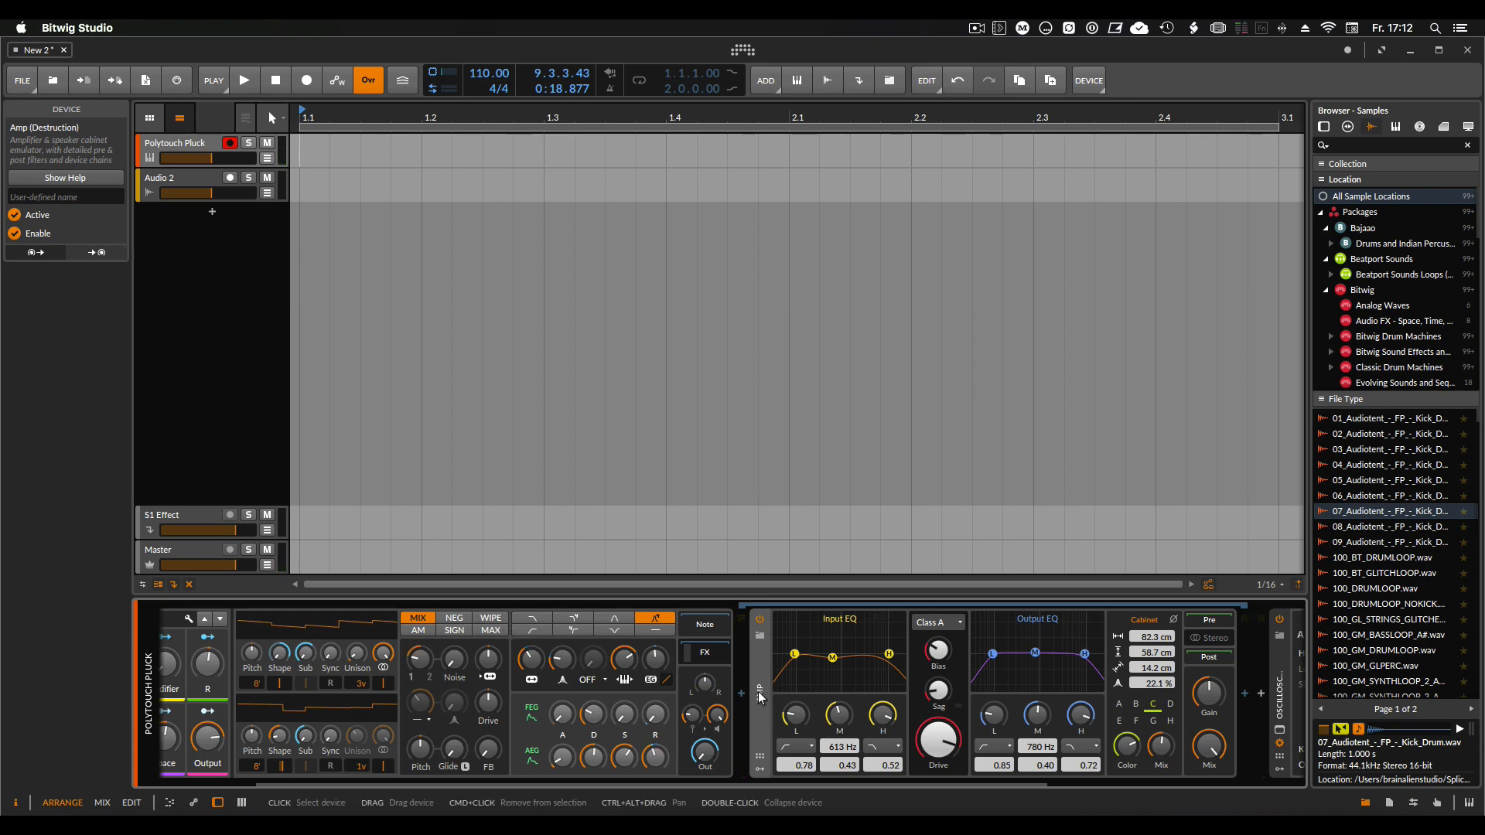
# Replace the Amp with a Bit-8 effect ahead of the Oscilloscope.
pyautogui.press('Delete')
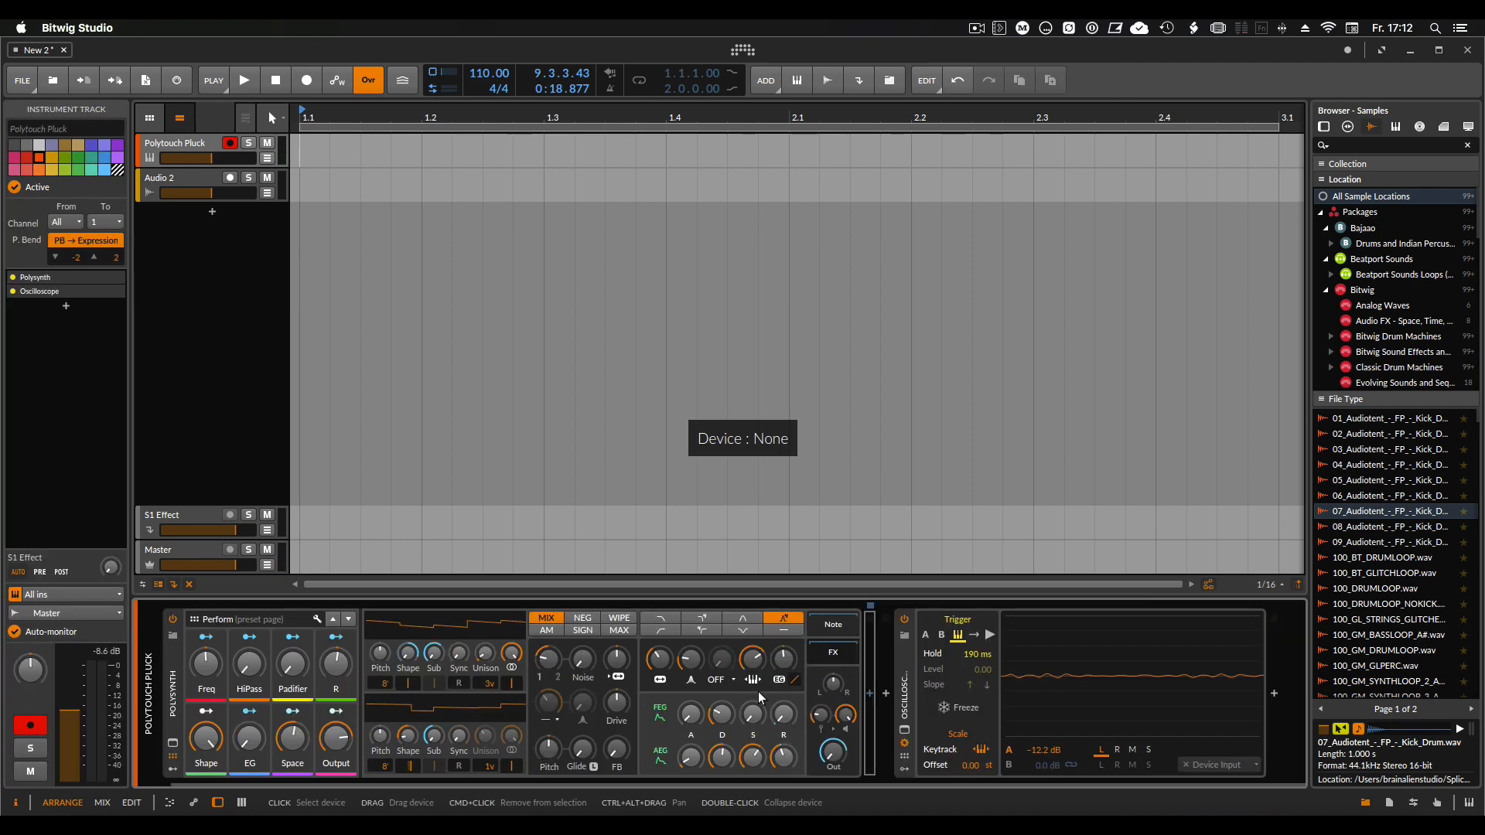
pyautogui.click(869, 695)
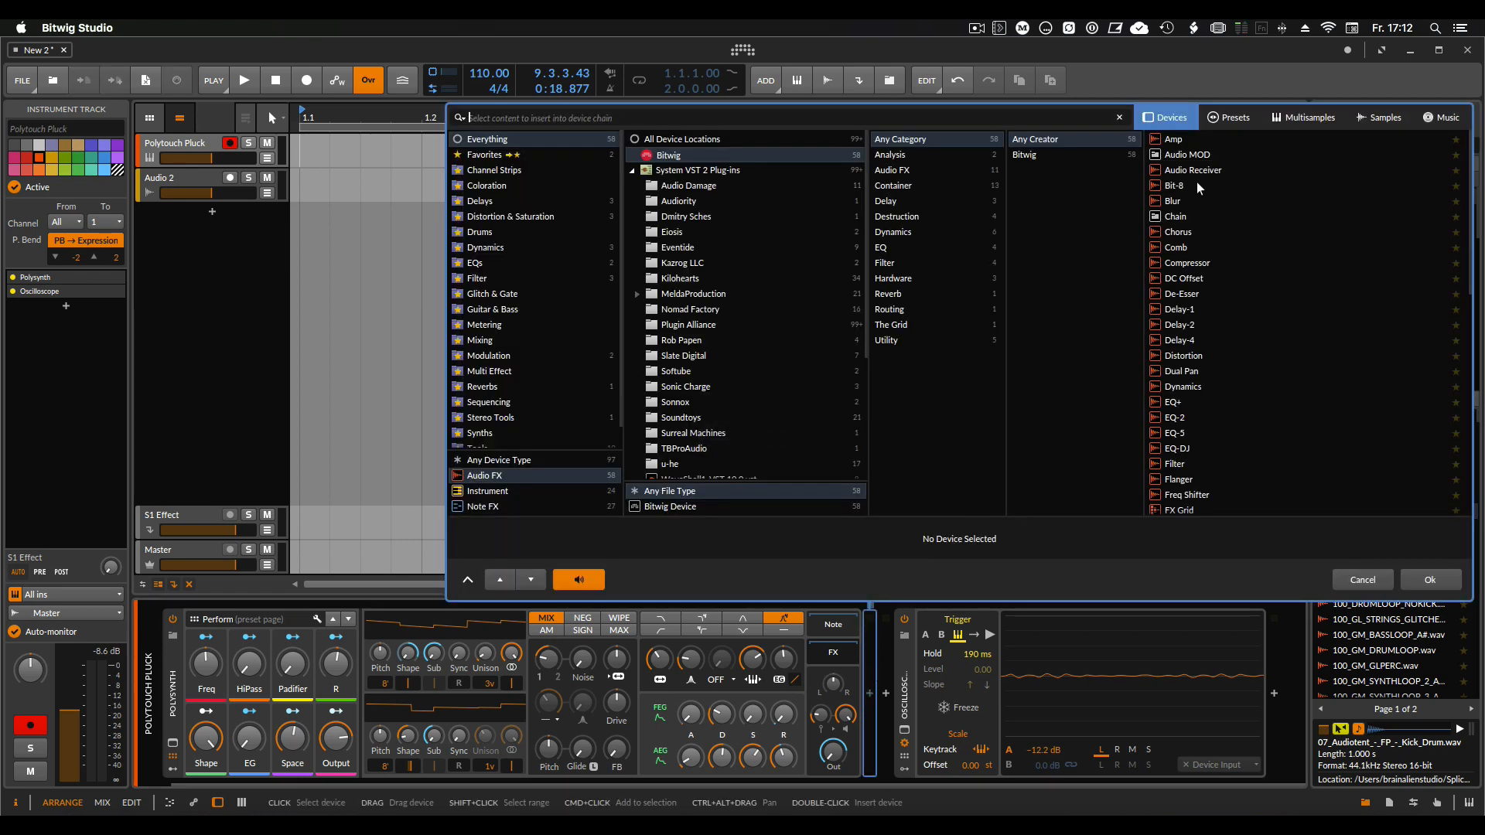
pyautogui.doubleClick(1173, 187)
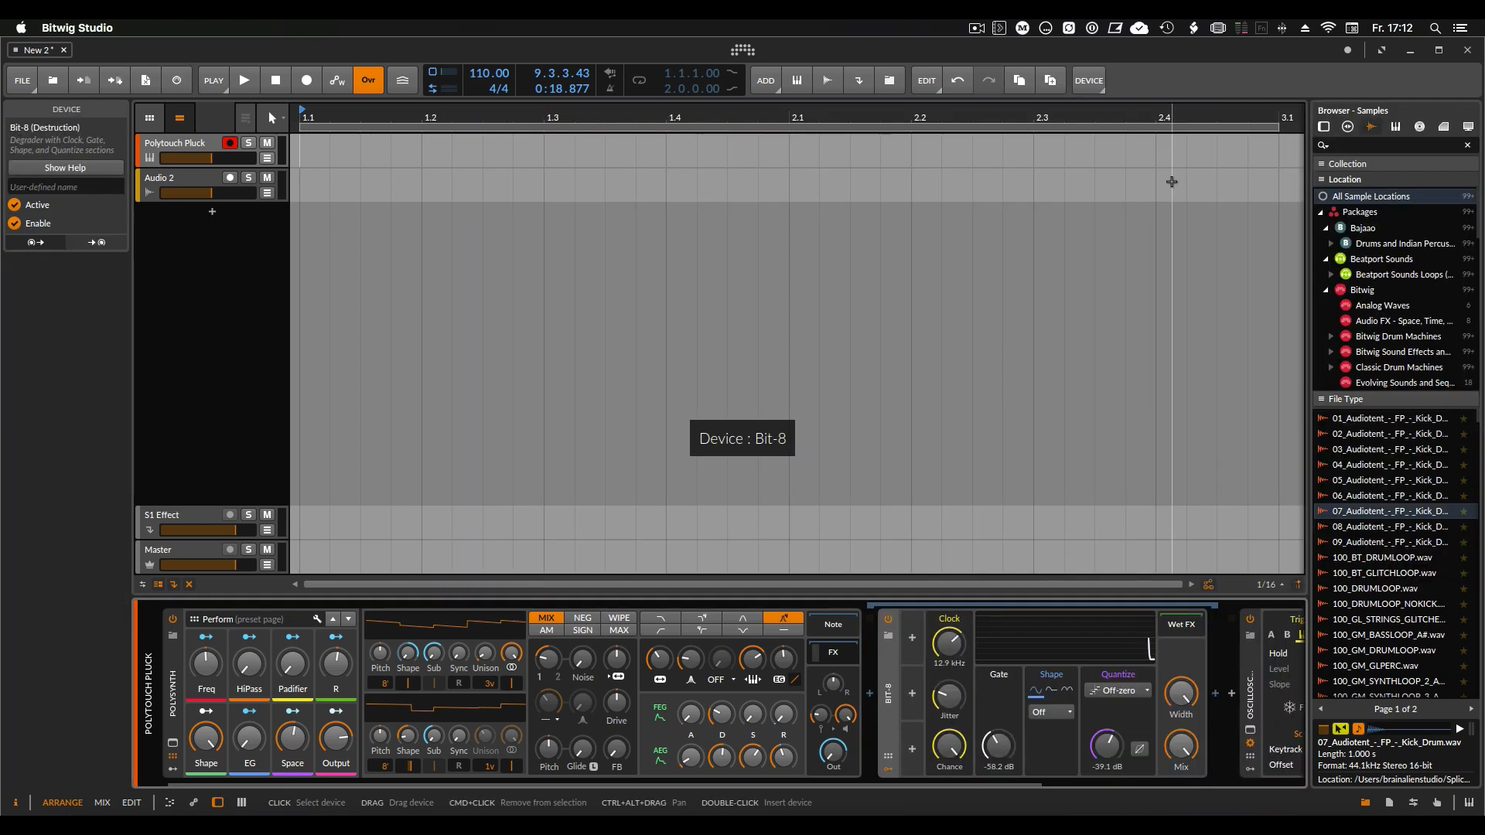
# Set the Bit-8's Clock to 3.08 kHz, its Shape to Clip at +13.0 dB and its Quantize level to -27.1 dB.
pyautogui.moveTo(953, 658)
pyautogui.mouseDown()
pyautogui.moveTo(952, 708)
pyautogui.moveTo(953, 681)
pyautogui.mouseUp()
pyautogui.click(1043, 712)
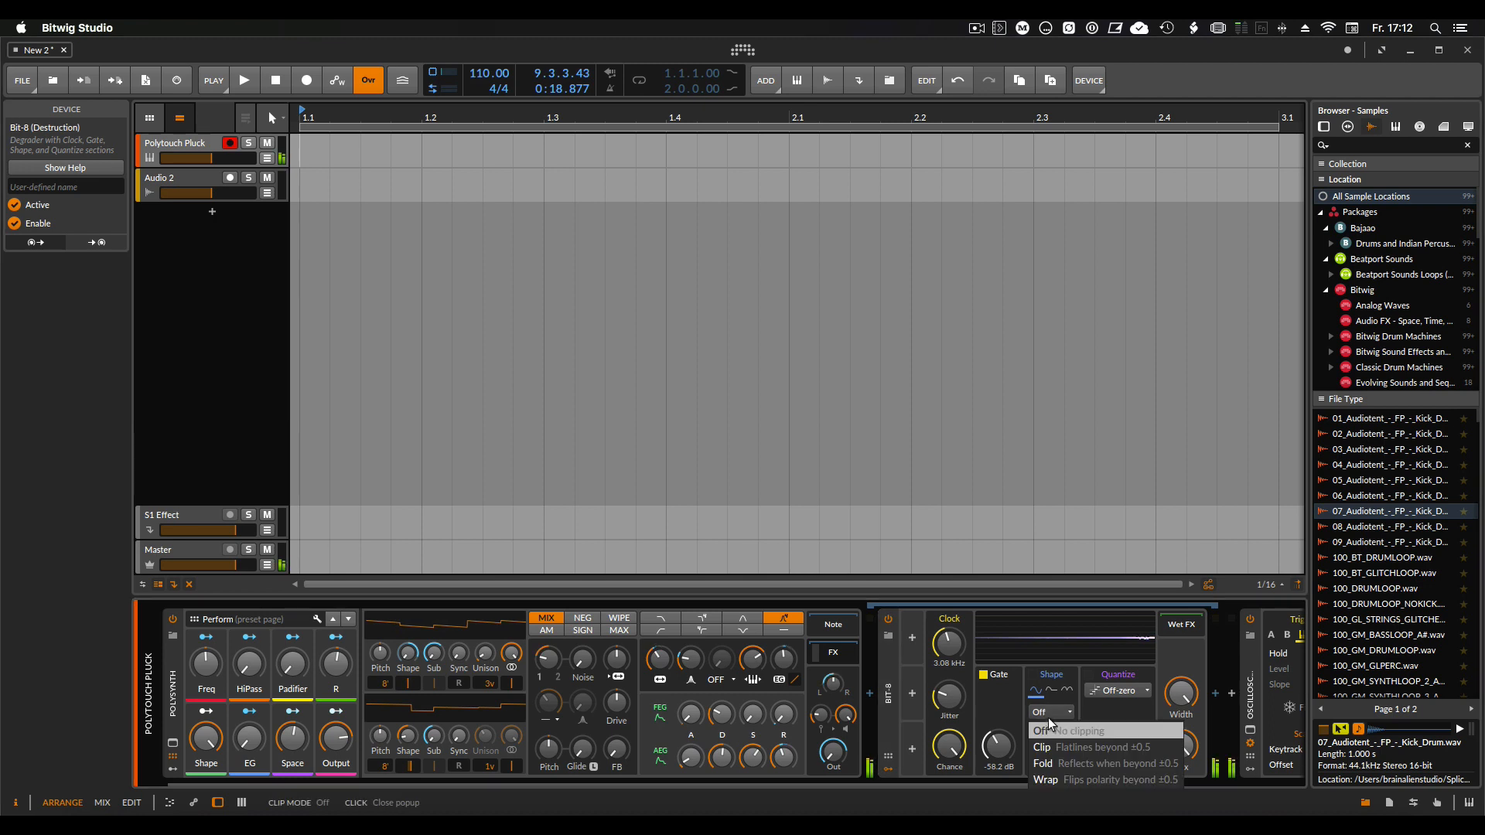
pyautogui.click(1046, 749)
pyautogui.moveTo(1046, 748); pyautogui.dragTo(1111, 712)
pyautogui.moveTo(1105, 746); pyautogui.dragTo(1093, 750)
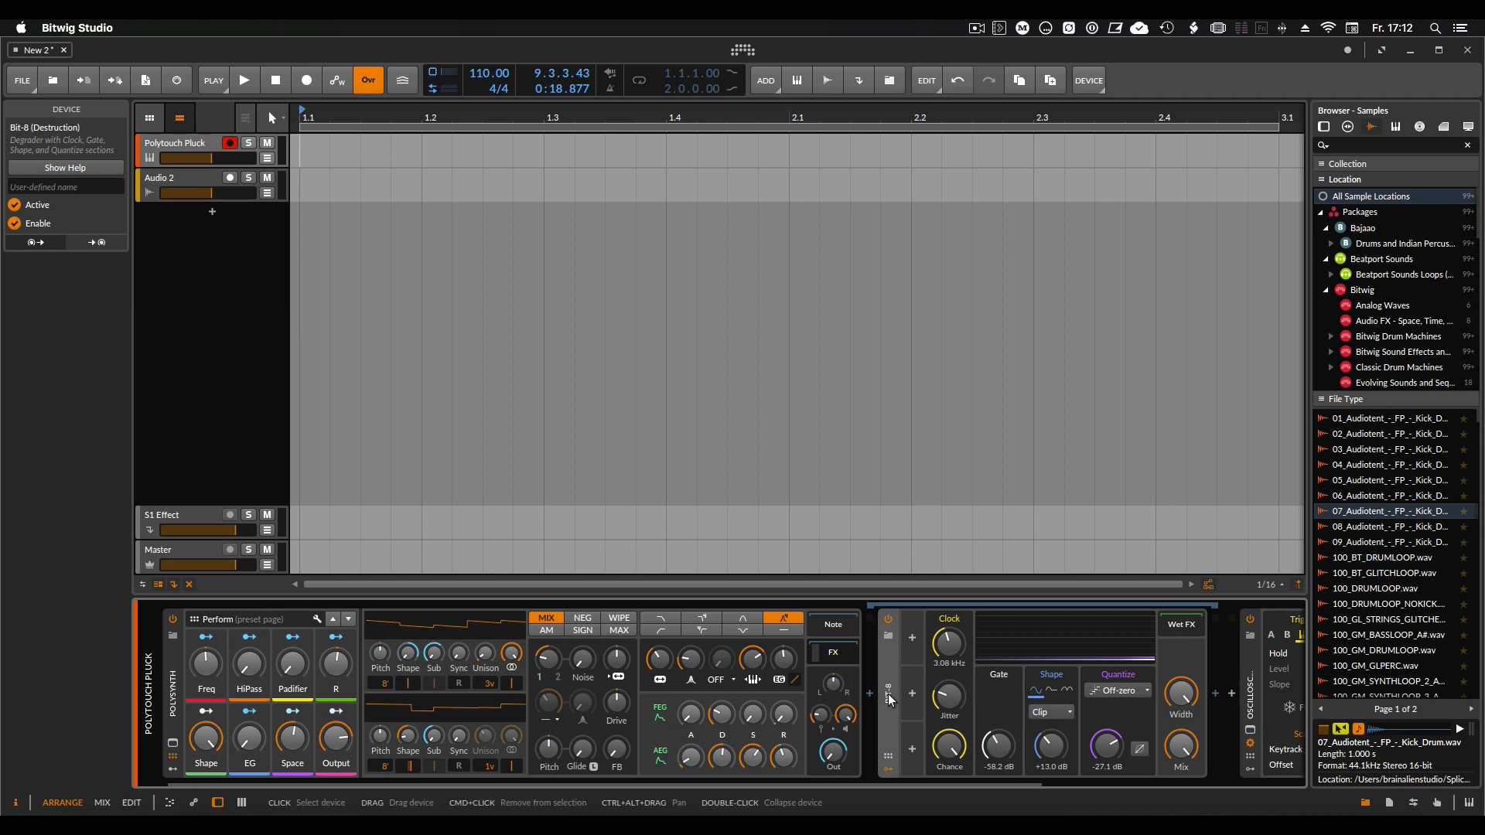
# Replace the Bit-8 with a Reverb effect ahead of the Oscilloscope.
pyautogui.press('Delete')
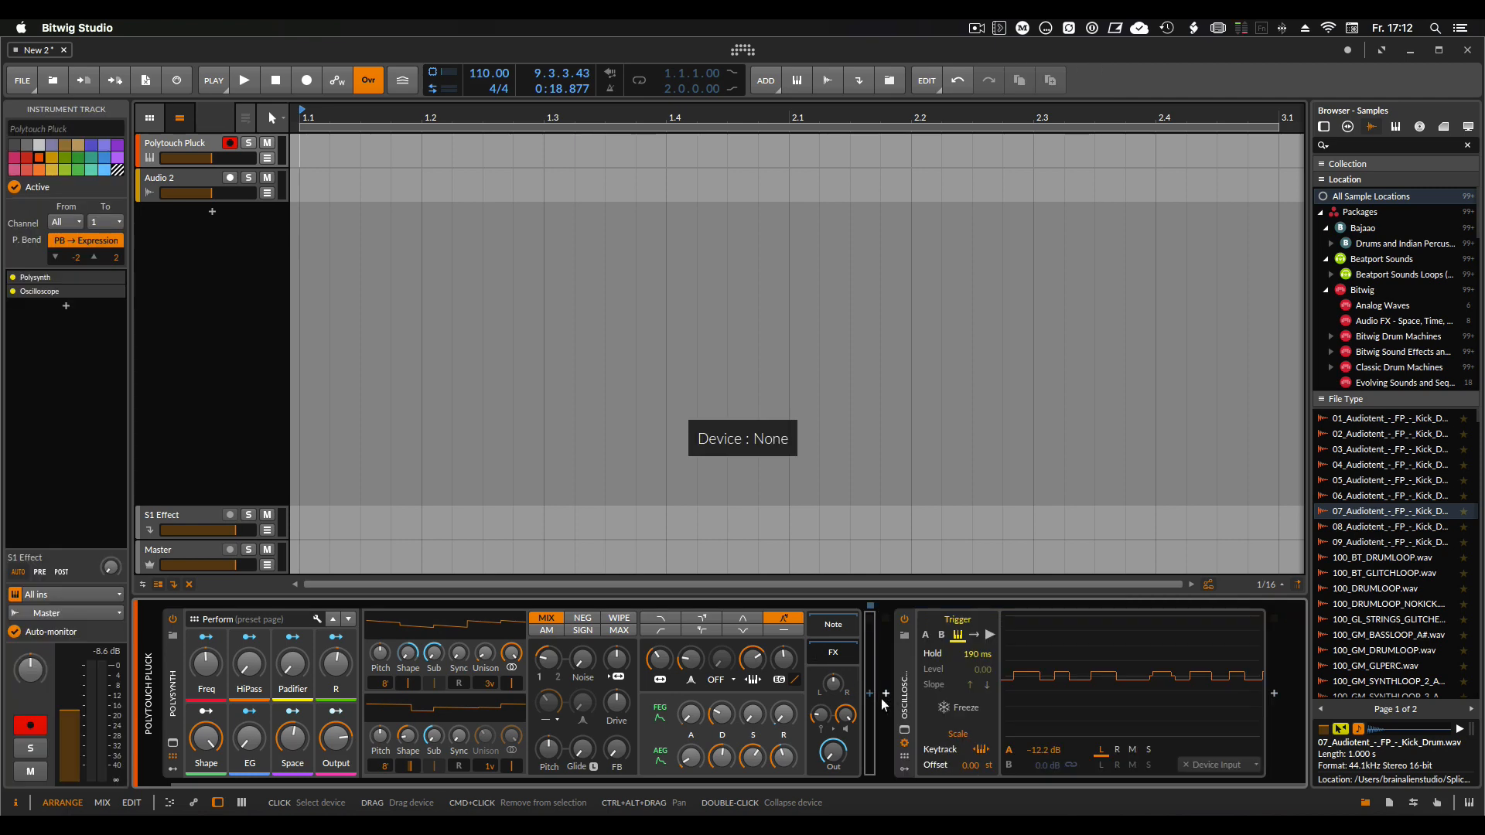
pyautogui.click(870, 694)
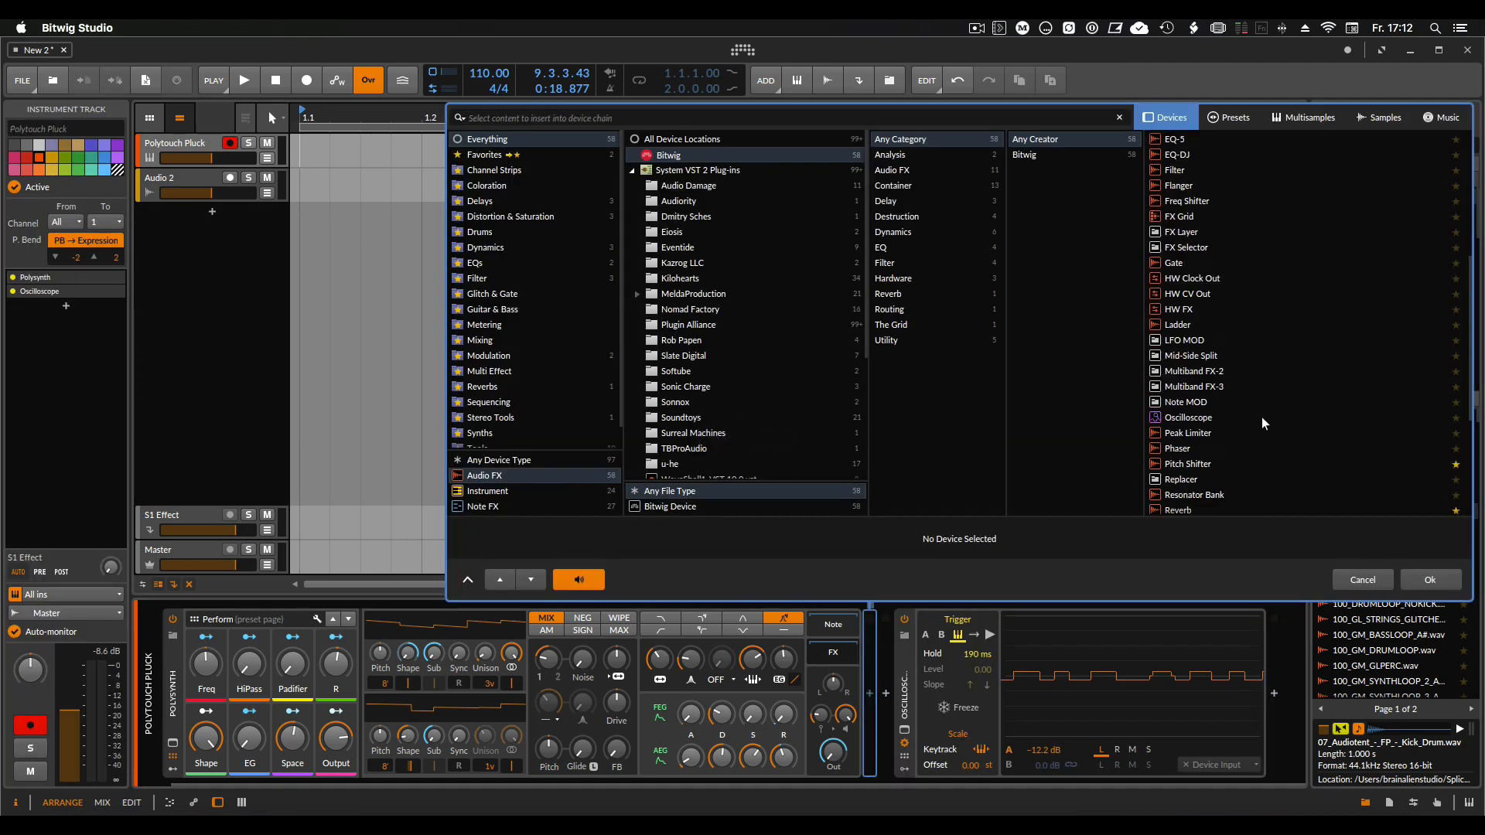
pyautogui.scroll(-1, 1211, 467)
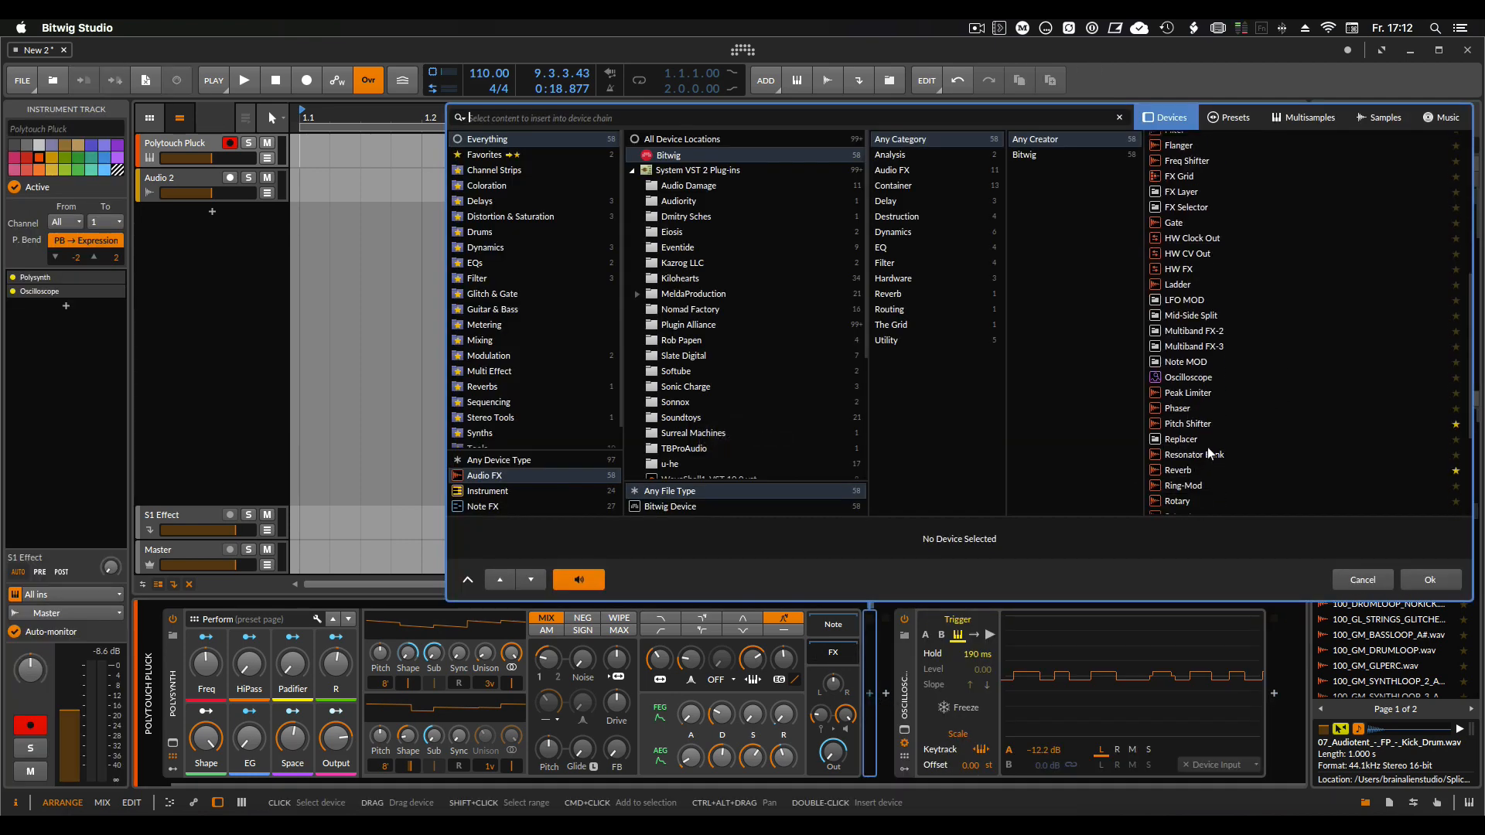
pyautogui.click(1169, 458)
pyautogui.doubleClick(1171, 469)
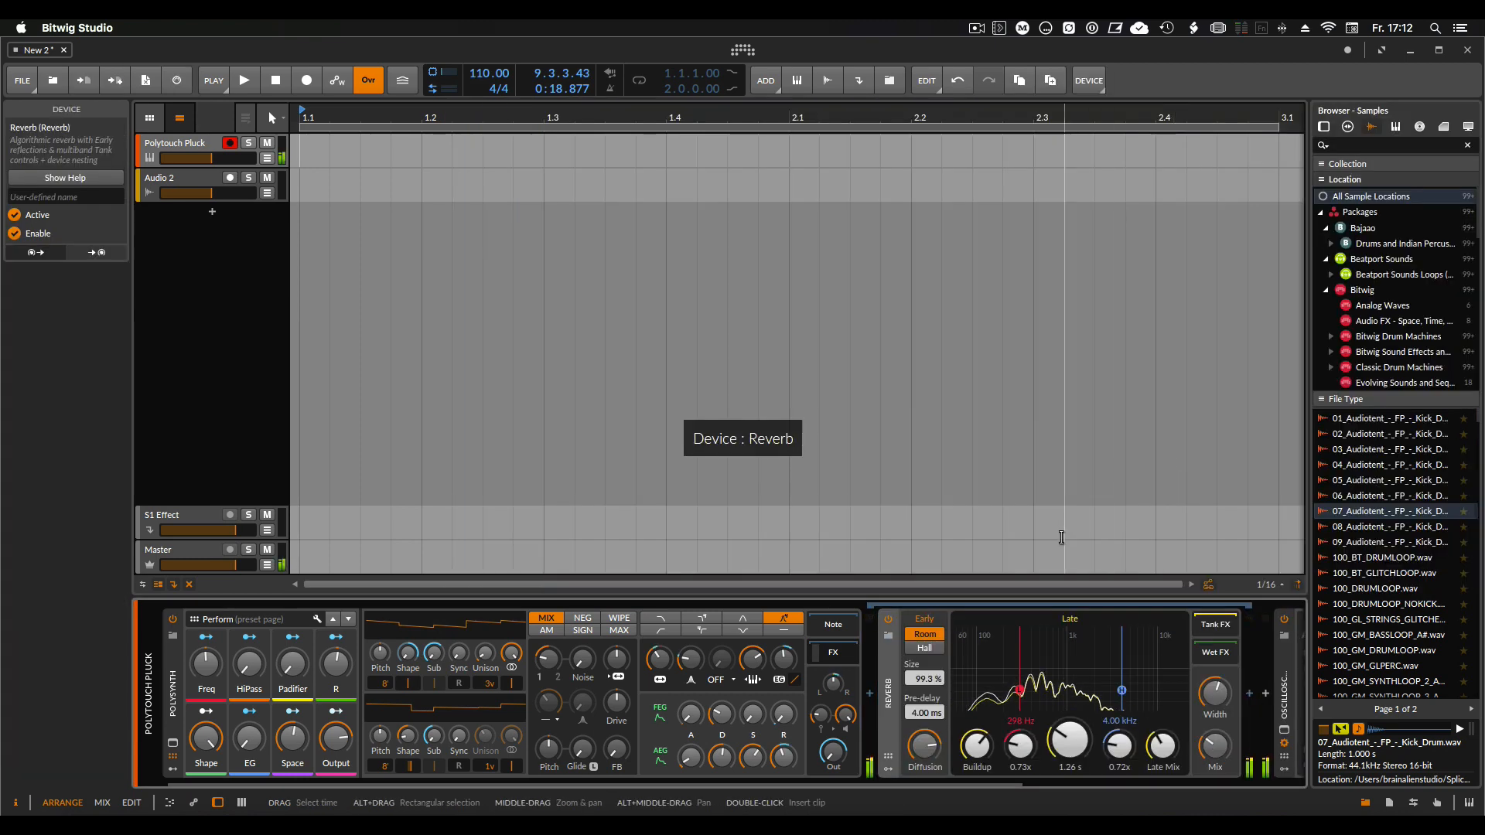
# Set the Reverb's decay time to 2.34 s and high crossover to 8.68 kHz, and adjust the Polysynth's filter frequency.
pyautogui.moveTo(1069, 740); pyautogui.dragTo(1069, 692)
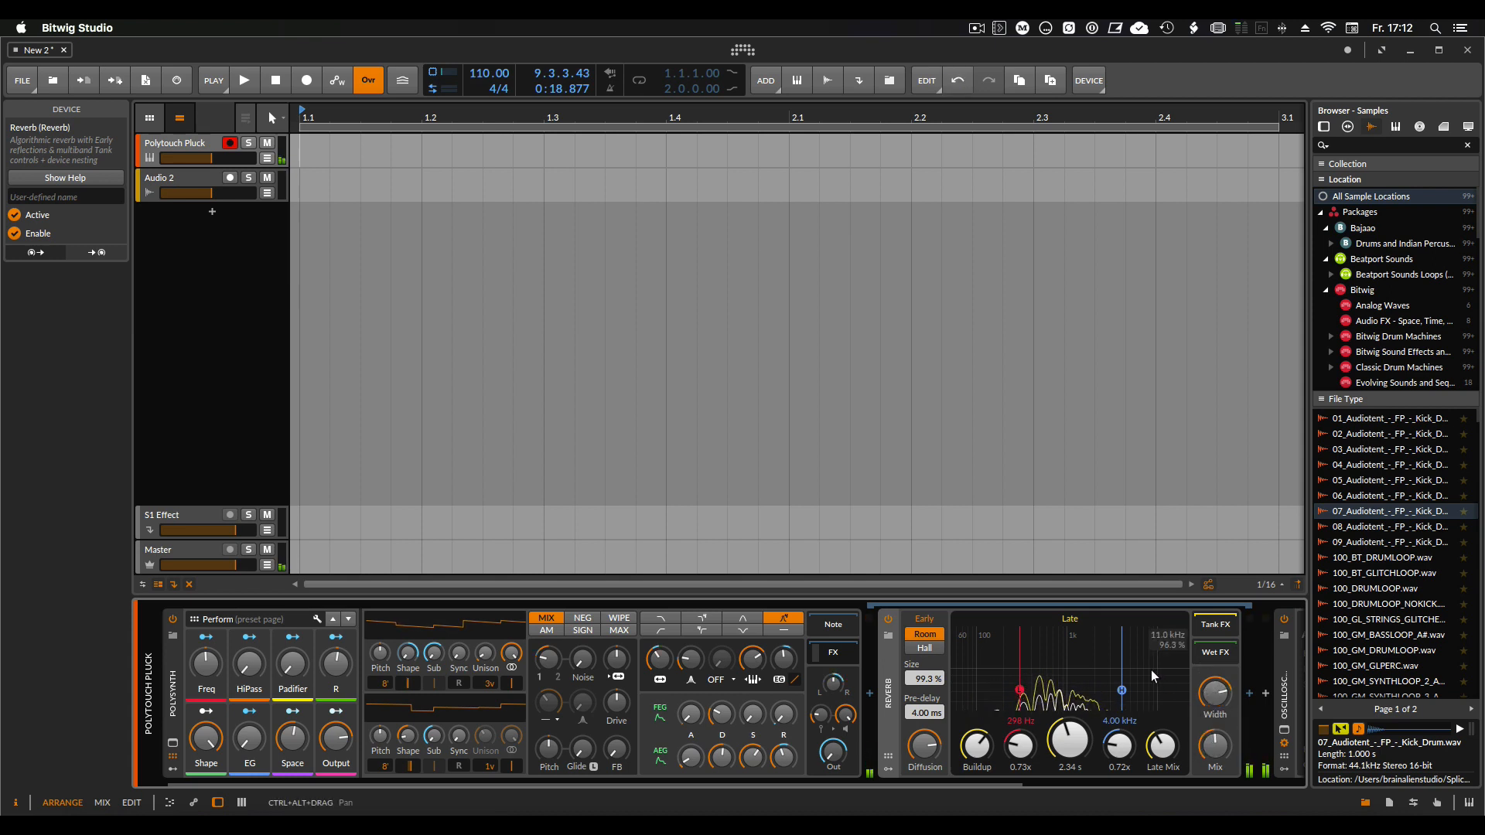
pyautogui.moveTo(1121, 689); pyautogui.dragTo(1157, 675)
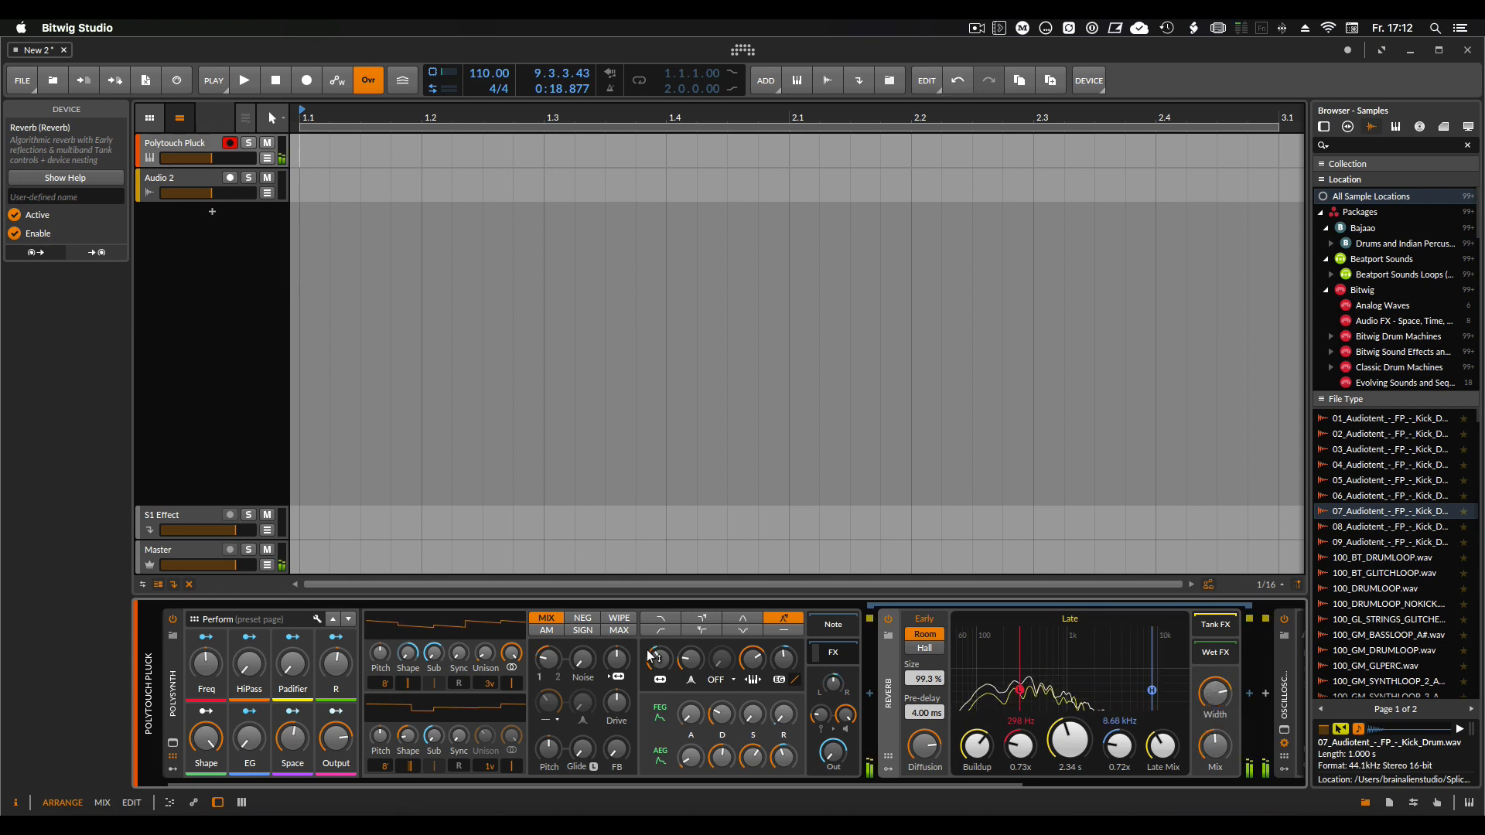
pyautogui.moveTo(659, 658)
pyautogui.mouseDown()
pyautogui.moveTo(659, 688)
pyautogui.moveTo(658, 654)
pyautogui.mouseUp()
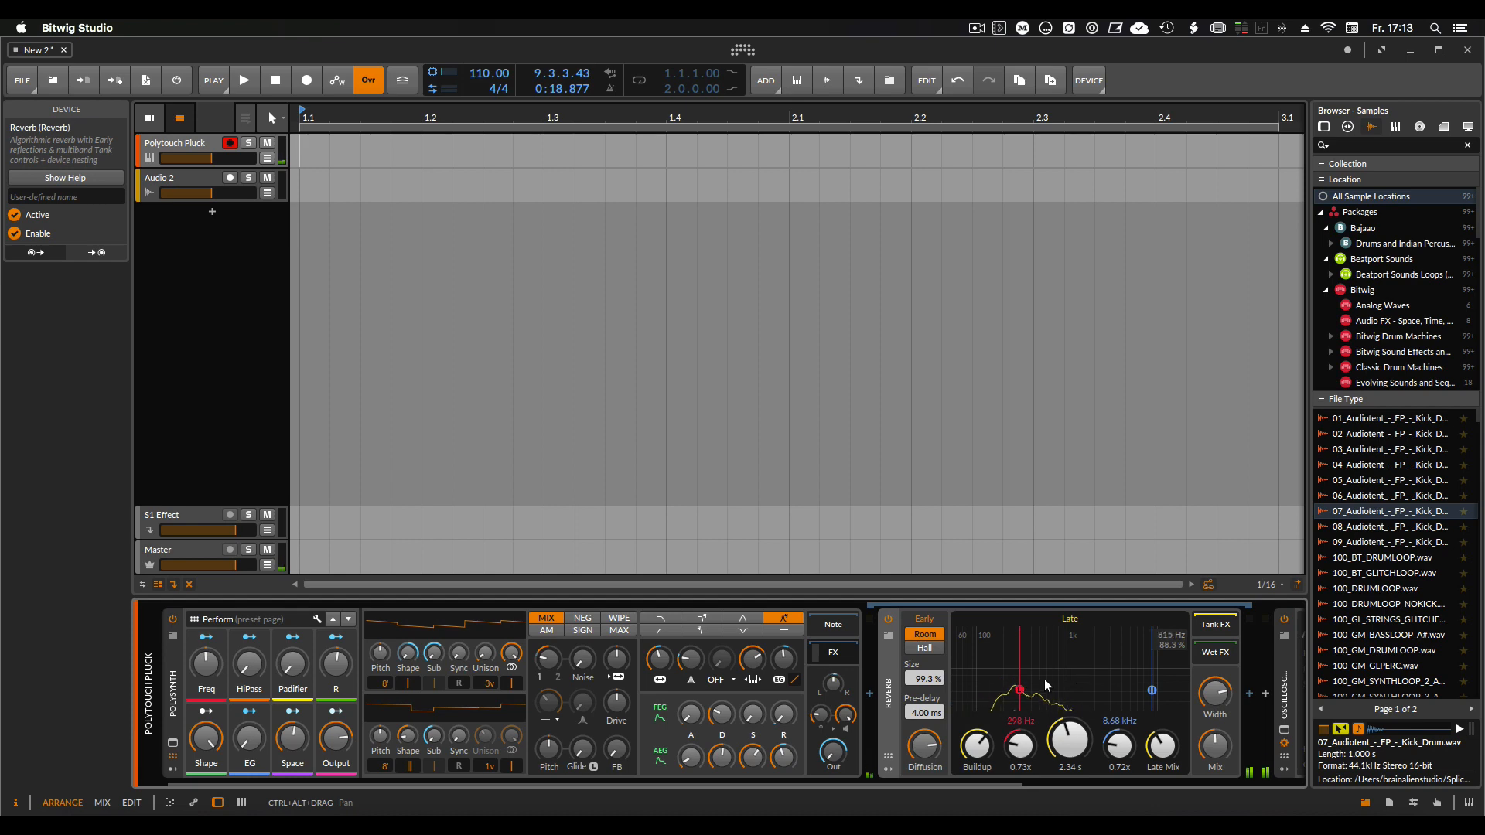
# Replace the Reverb with a Blur effect, setting both left delays to 1.00 ms and the right delays to 5.03 ms and 10.0 ms.
pyautogui.press('Delete')
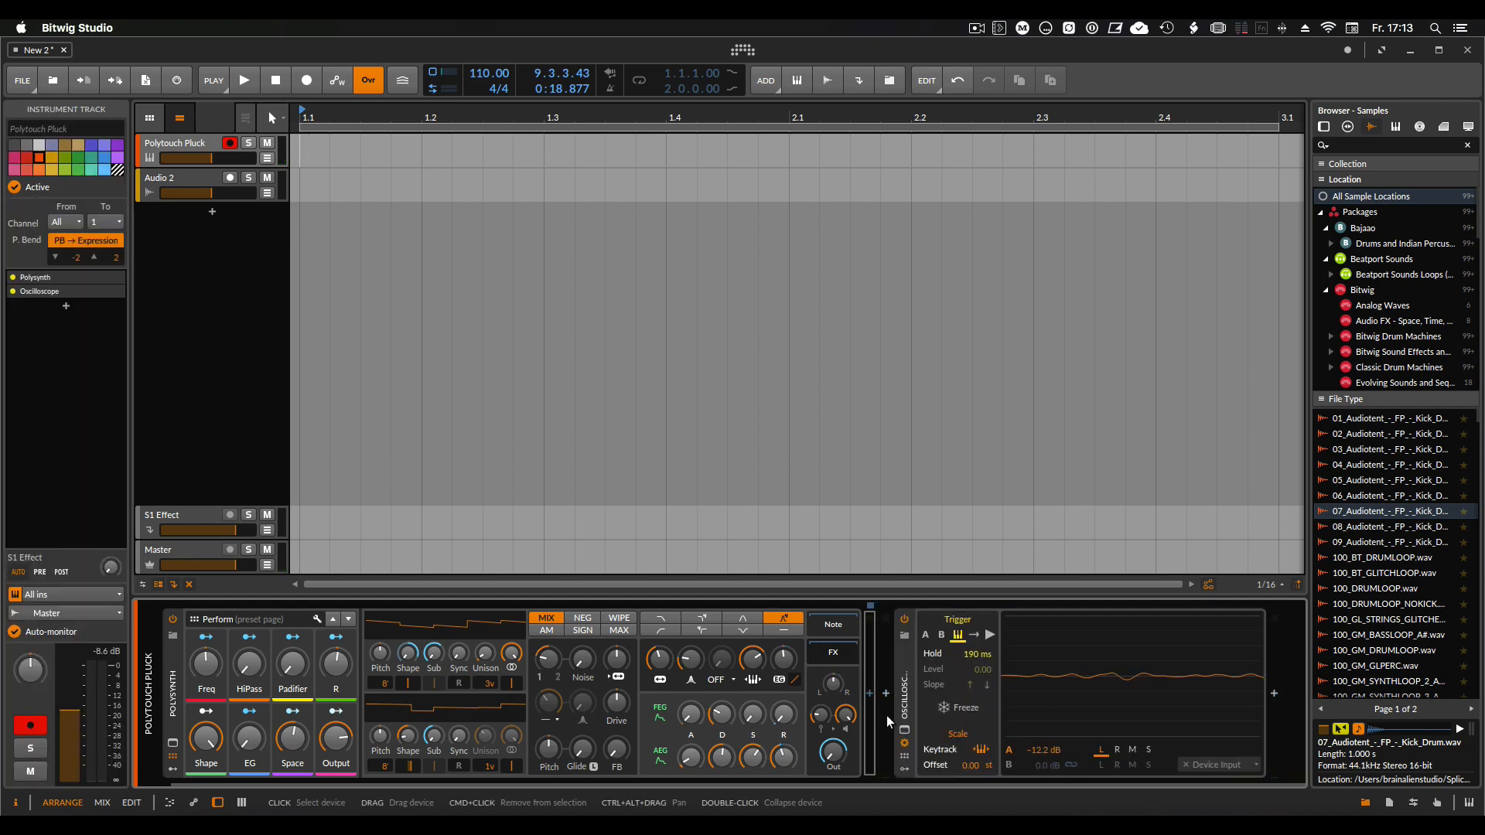
pyautogui.click(886, 694)
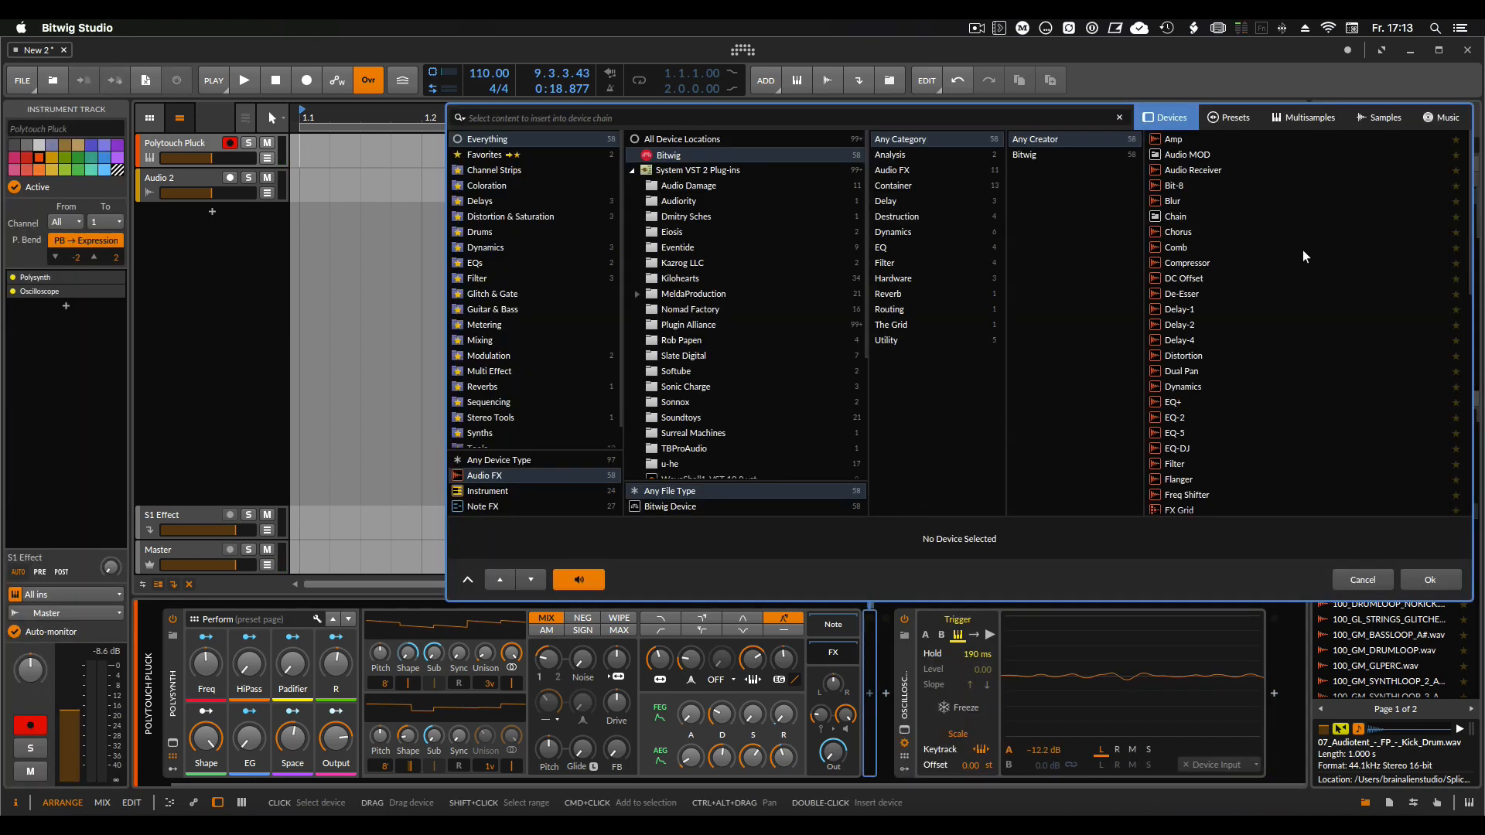
pyautogui.click(1174, 202)
pyautogui.click(1429, 579)
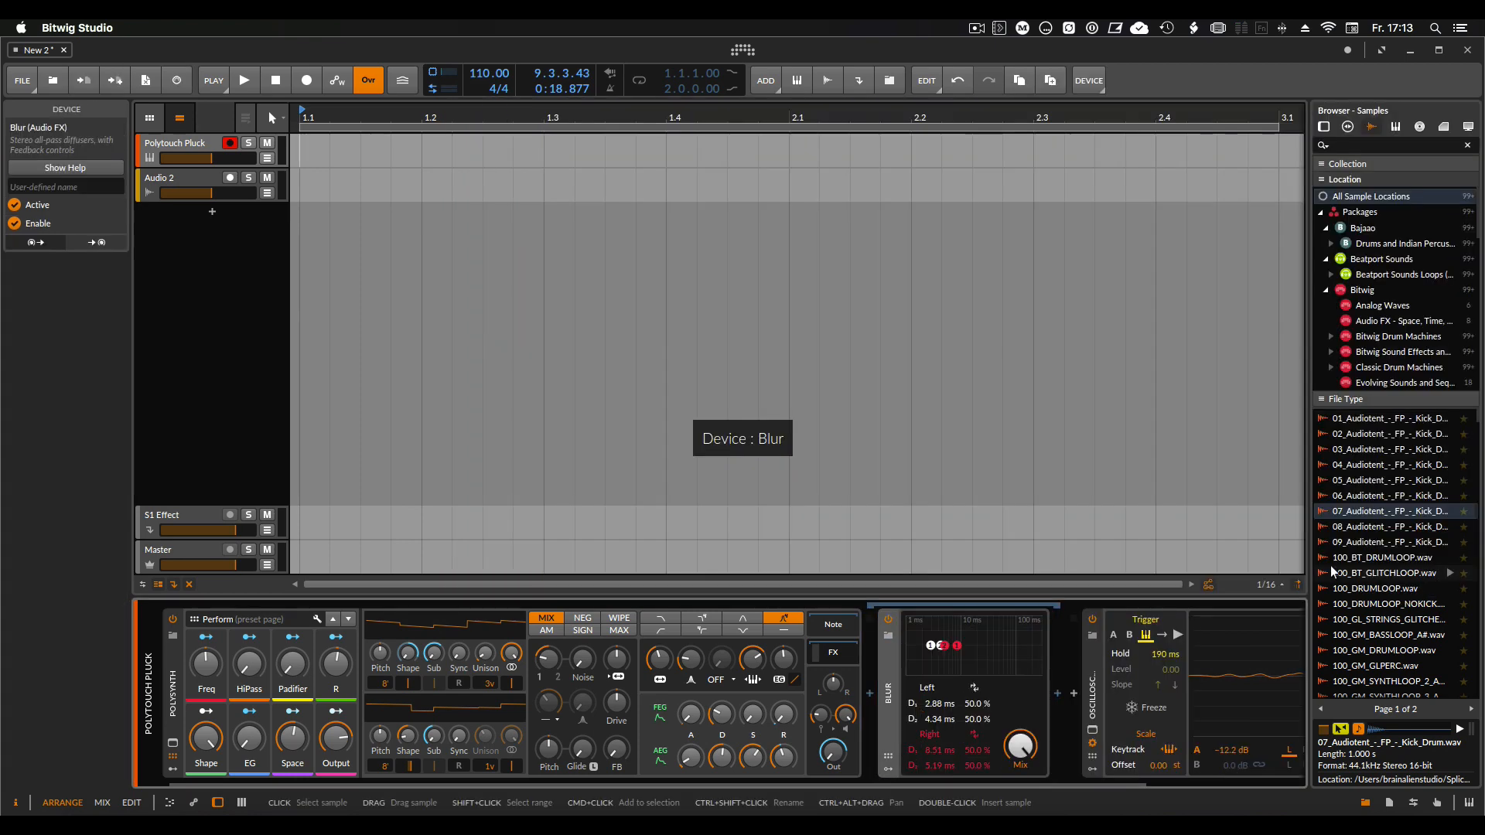
pyautogui.moveTo(937, 719); pyautogui.dragTo(926, 811)
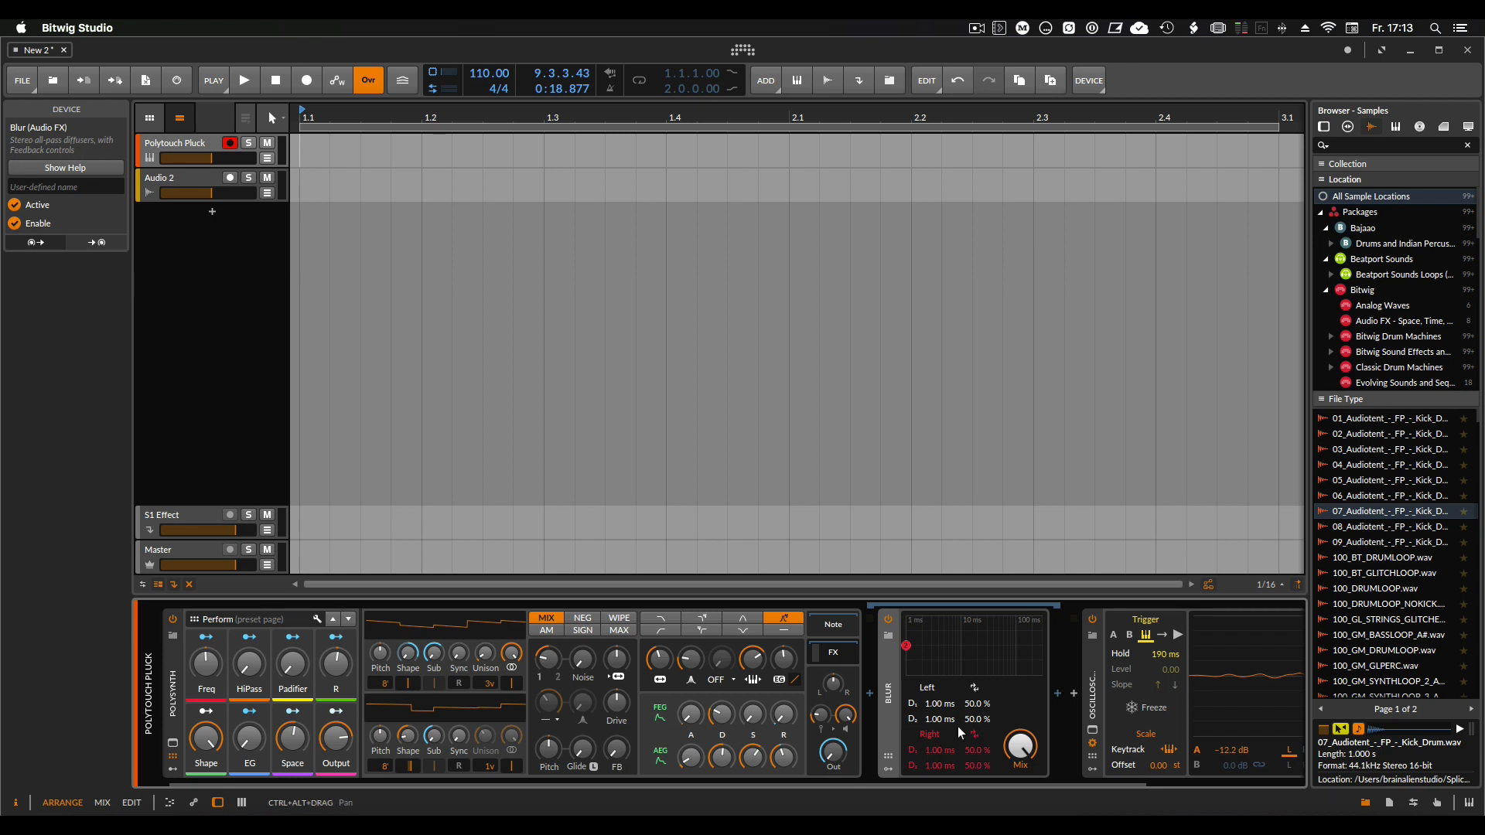
pyautogui.moveTo(938, 750)
pyautogui.mouseDown()
pyautogui.moveTo(938, 731)
pyautogui.moveTo(940, 754)
pyautogui.moveTo(939, 735)
pyautogui.moveTo(927, 744)
pyautogui.mouseUp()
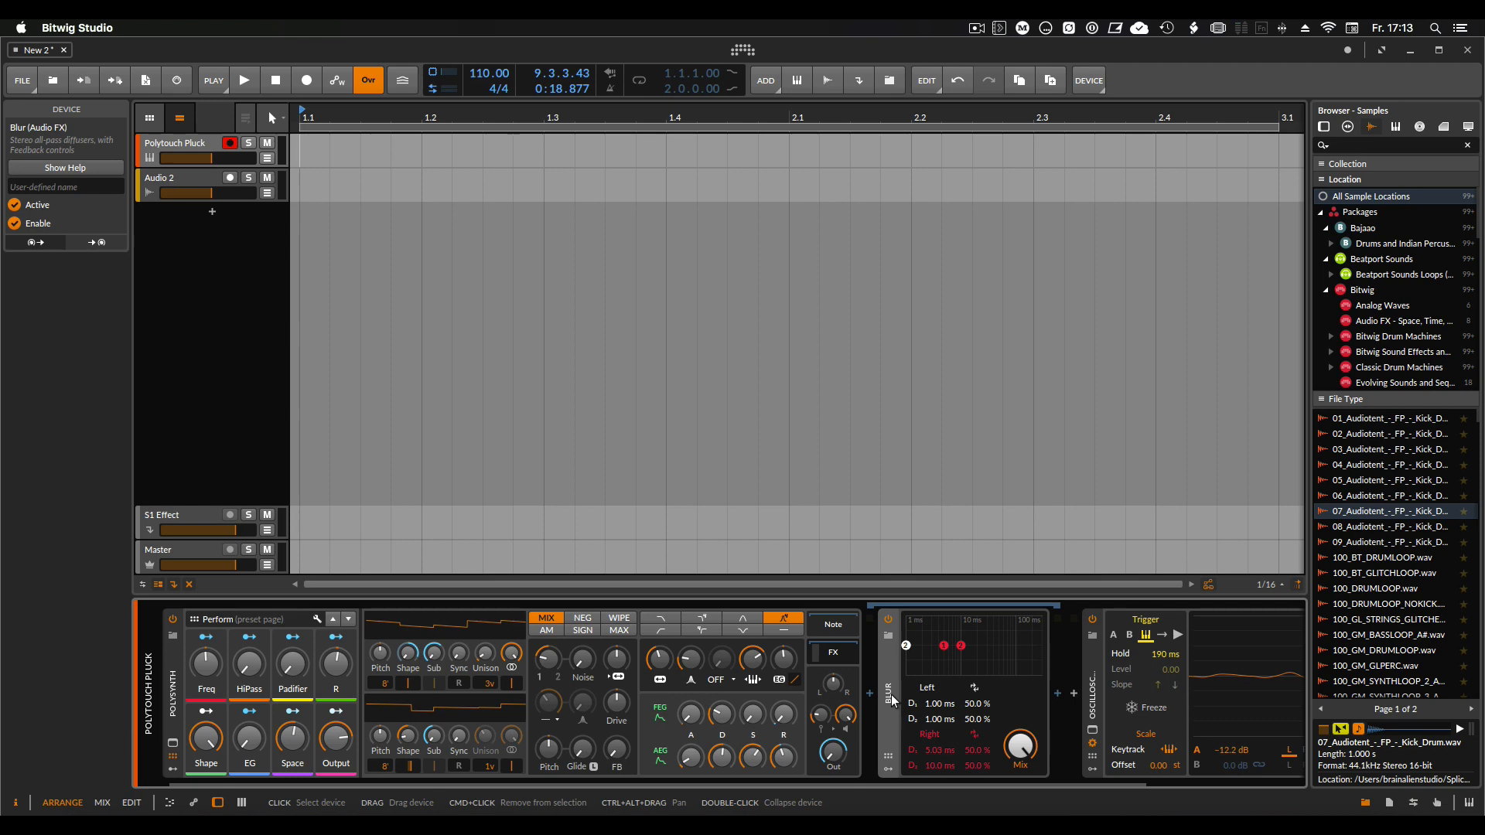
# Replace the Blur with a Comb effect and set the Comb's frequency to 224 Hz.
pyautogui.click(869, 691)
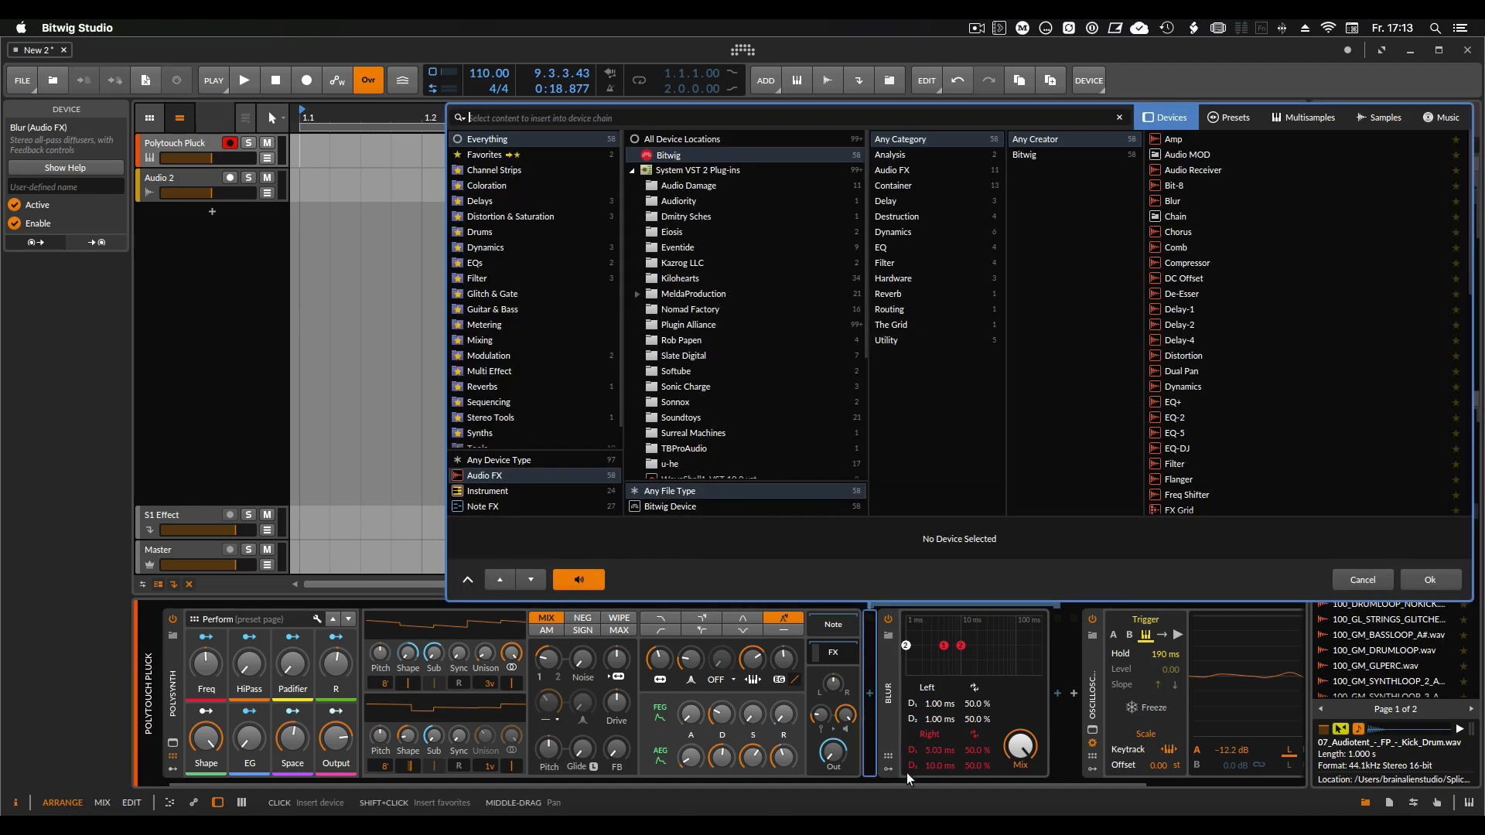
pyautogui.doubleClick(1178, 249)
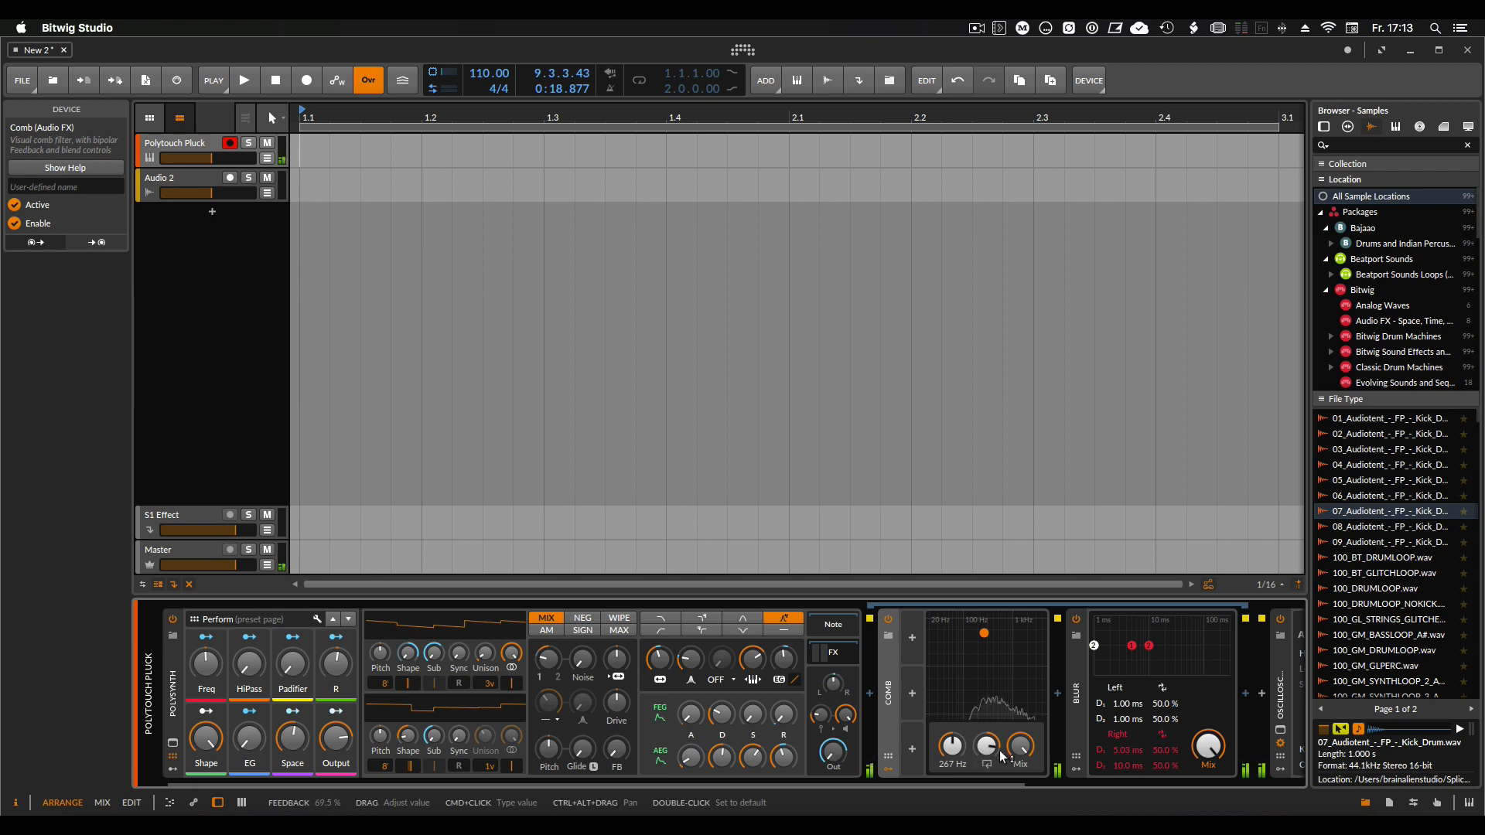
pyautogui.moveTo(984, 633)
pyautogui.mouseDown()
pyautogui.moveTo(979, 656)
pyautogui.moveTo(1001, 616)
pyautogui.moveTo(942, 625)
pyautogui.moveTo(981, 641)
pyautogui.mouseUp()
pyautogui.click(1073, 690)
pyautogui.press('Delete')
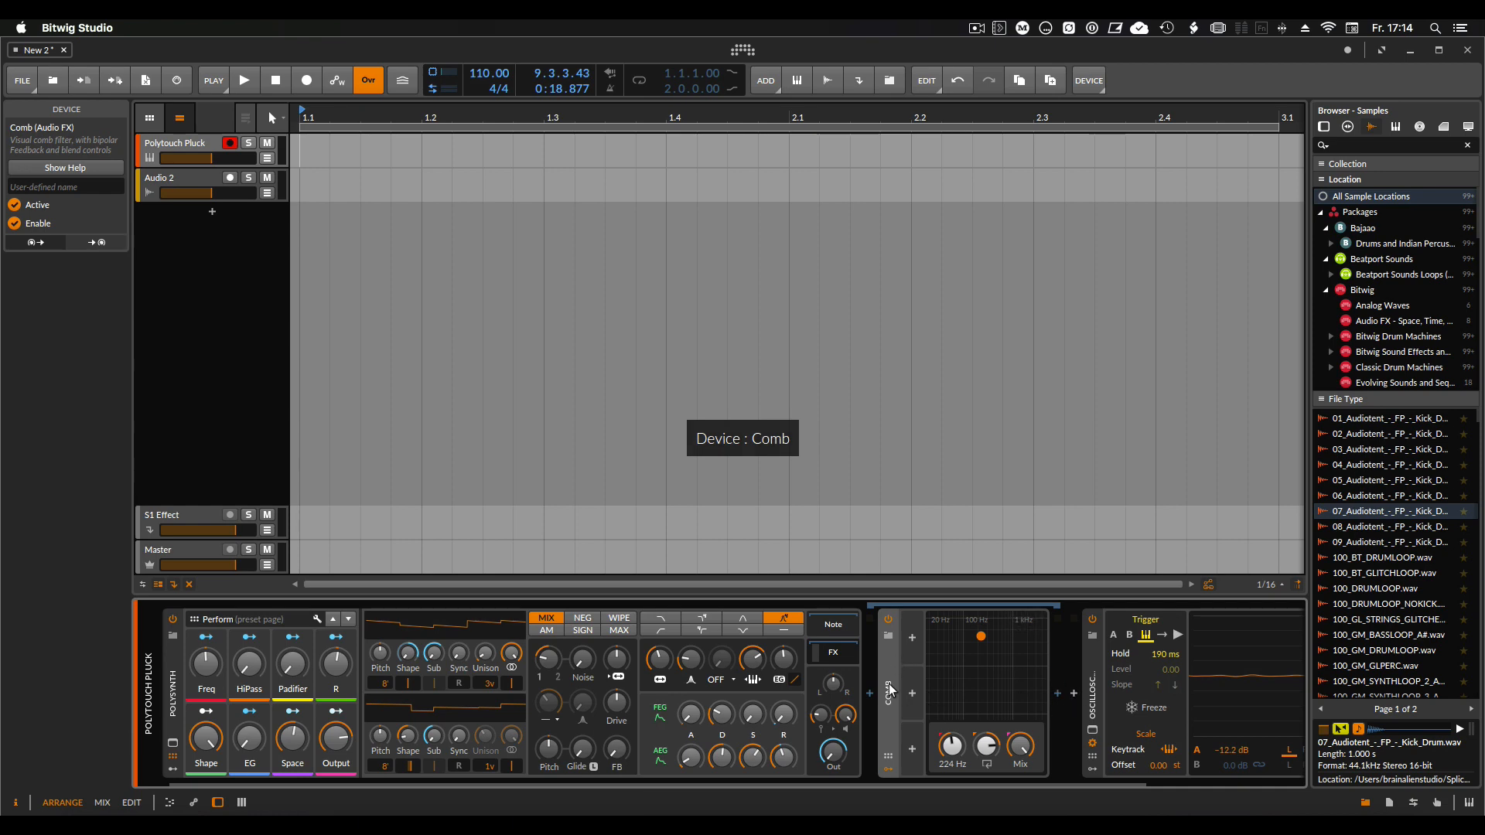
# Replace the Comb with an EQ+ ahead of the Oscilloscope.
pyautogui.press('Delete')
pyautogui.click(871, 692)
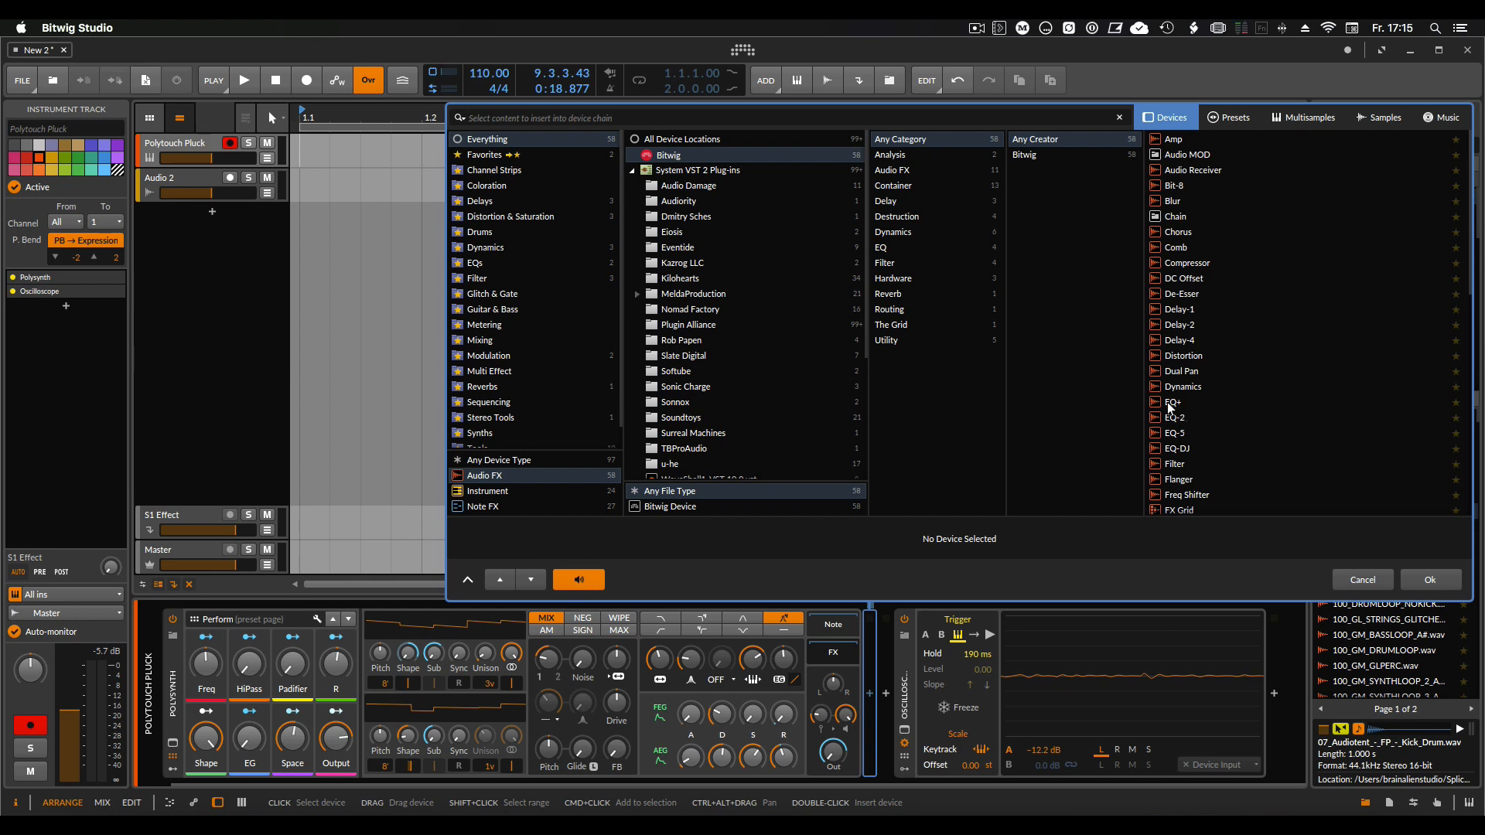
pyautogui.doubleClick(1173, 403)
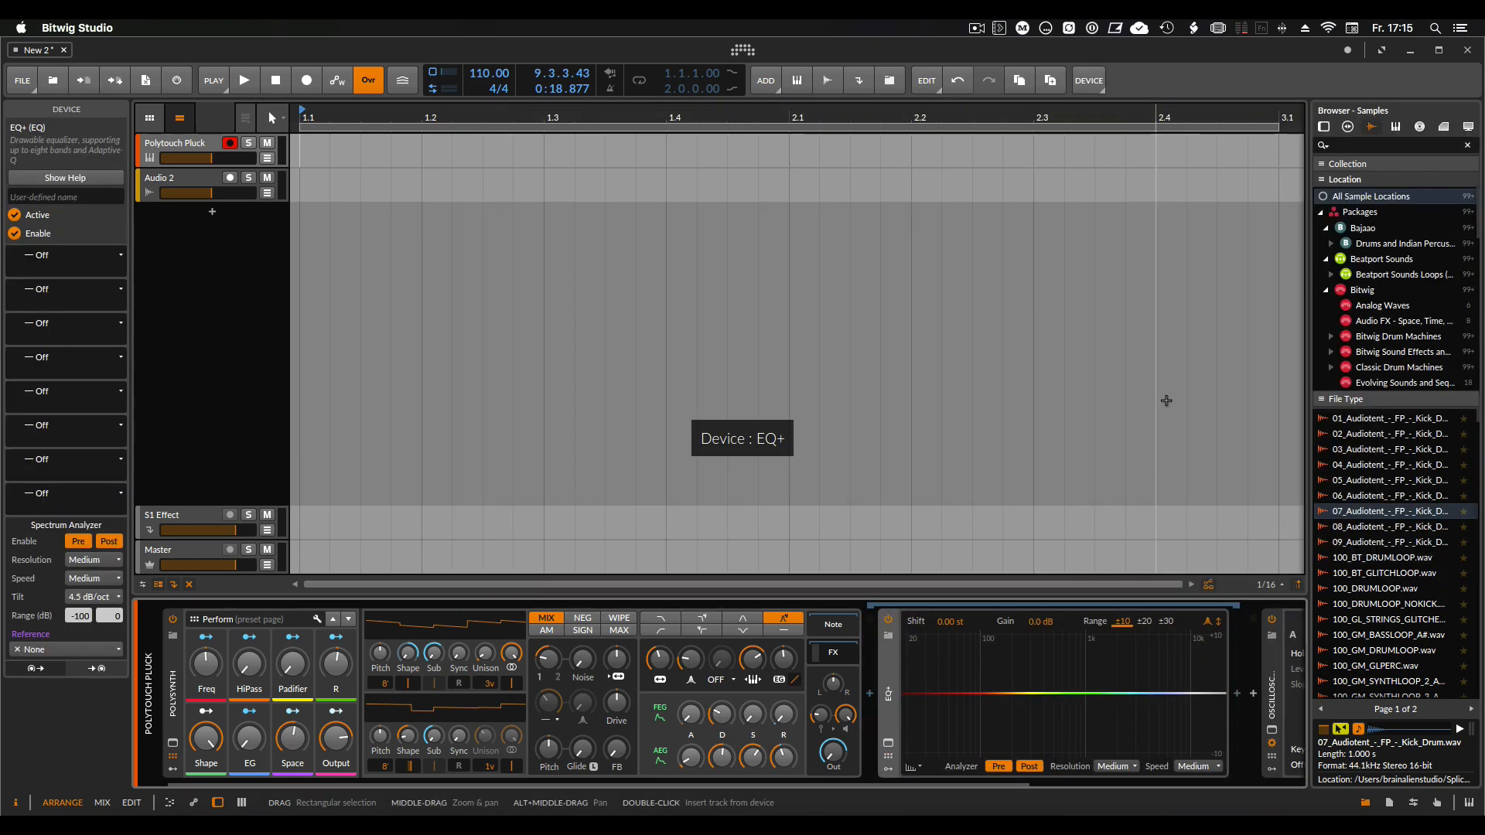
pyautogui.click(889, 636)
pyautogui.click(886, 635)
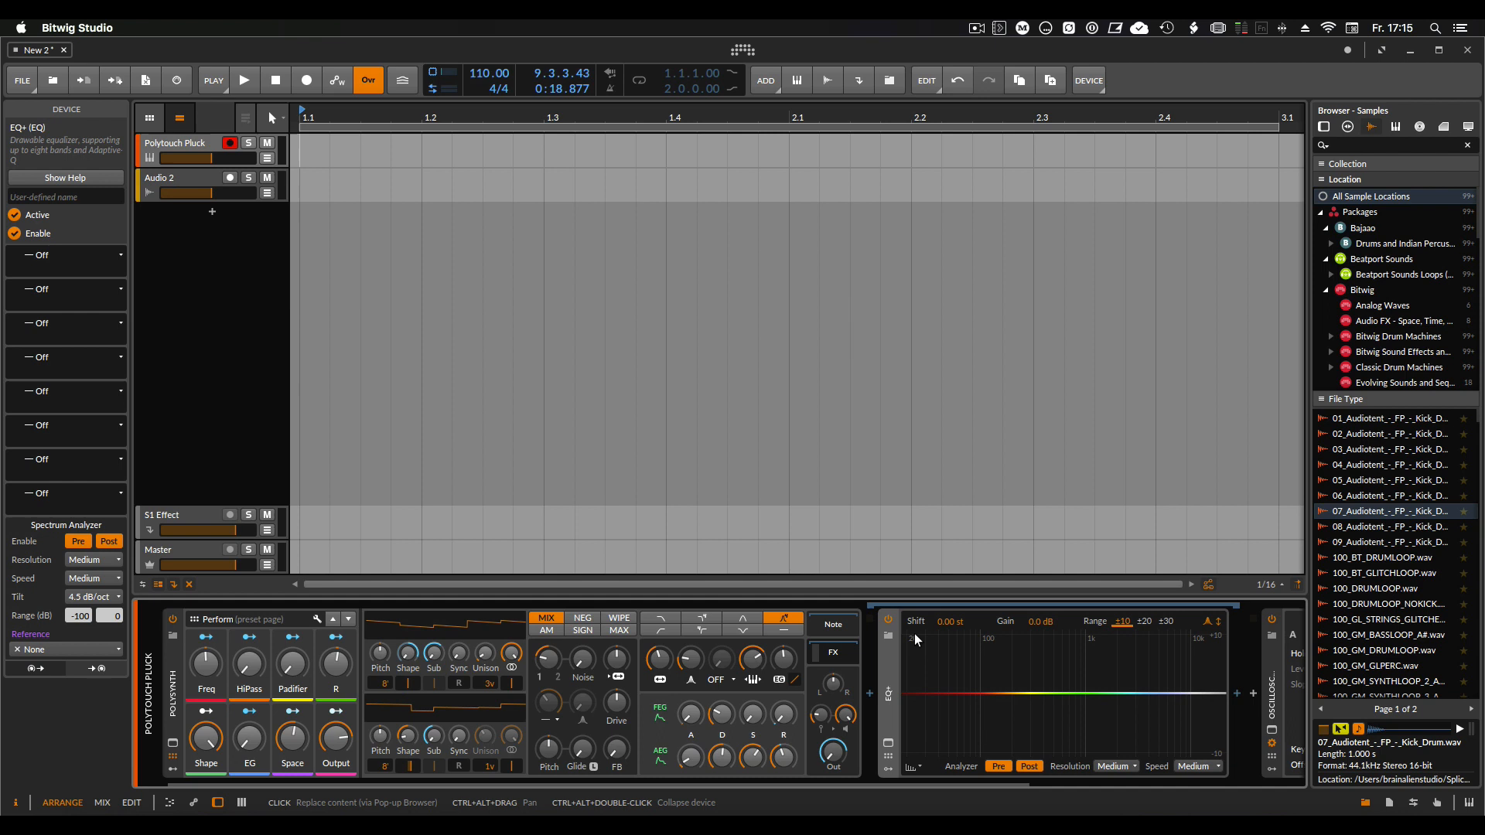
# Add a Low-cut 2 band at 58.2 Hz with a Q of 1.10 in the EQ+'s expanded view.
pyautogui.click(888, 742)
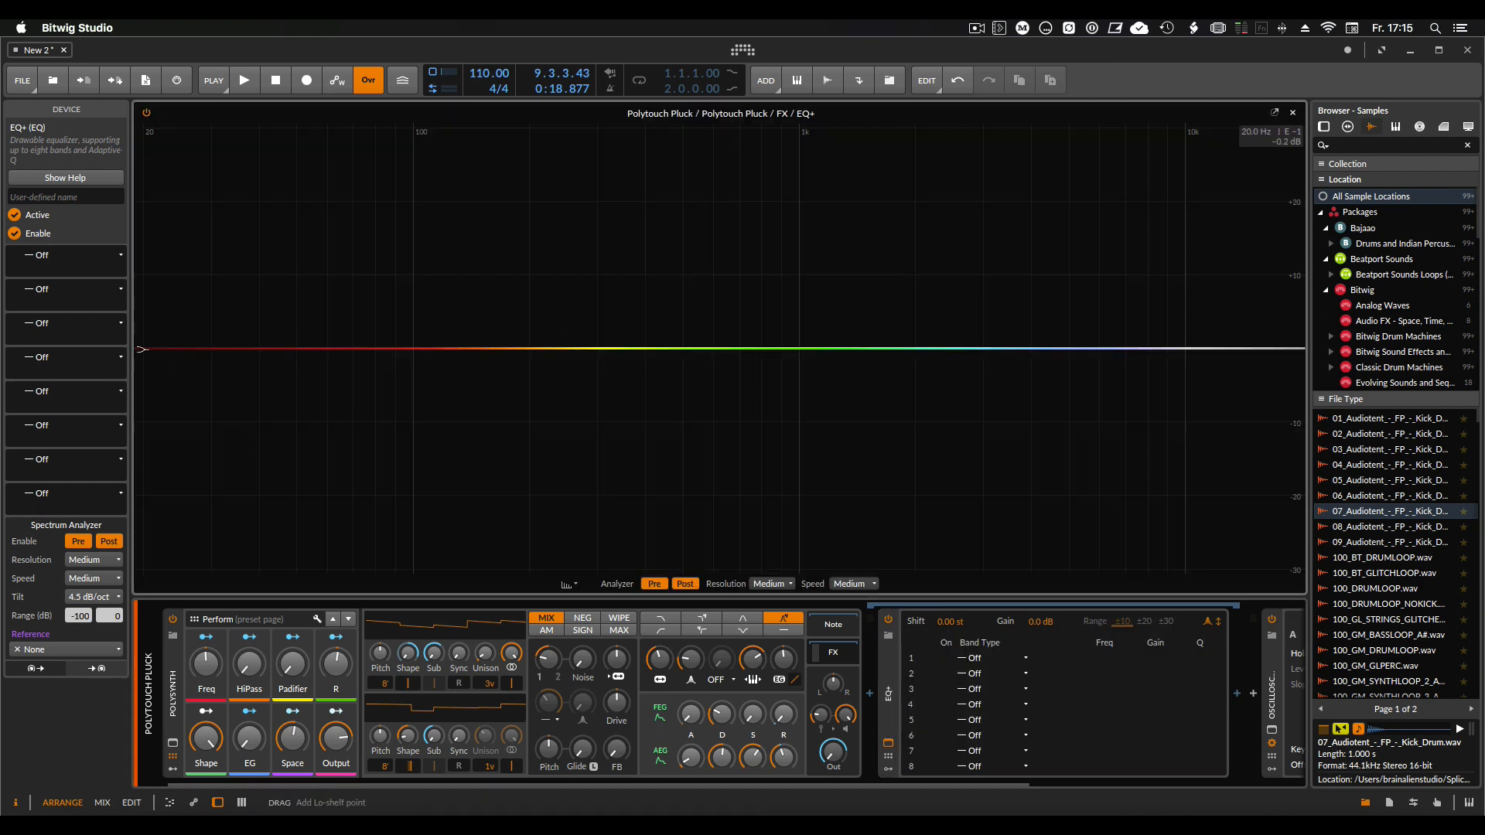
pyautogui.moveTo(136, 358)
pyautogui.mouseDown()
pyautogui.moveTo(497, 335)
pyautogui.moveTo(204, 369)
pyautogui.moveTo(801, 382)
pyautogui.moveTo(375, 383)
pyautogui.moveTo(620, 382)
pyautogui.moveTo(379, 388)
pyautogui.moveTo(438, 390)
pyautogui.moveTo(698, 350)
pyautogui.moveTo(1121, 350)
pyautogui.moveTo(561, 400)
pyautogui.mouseUp()
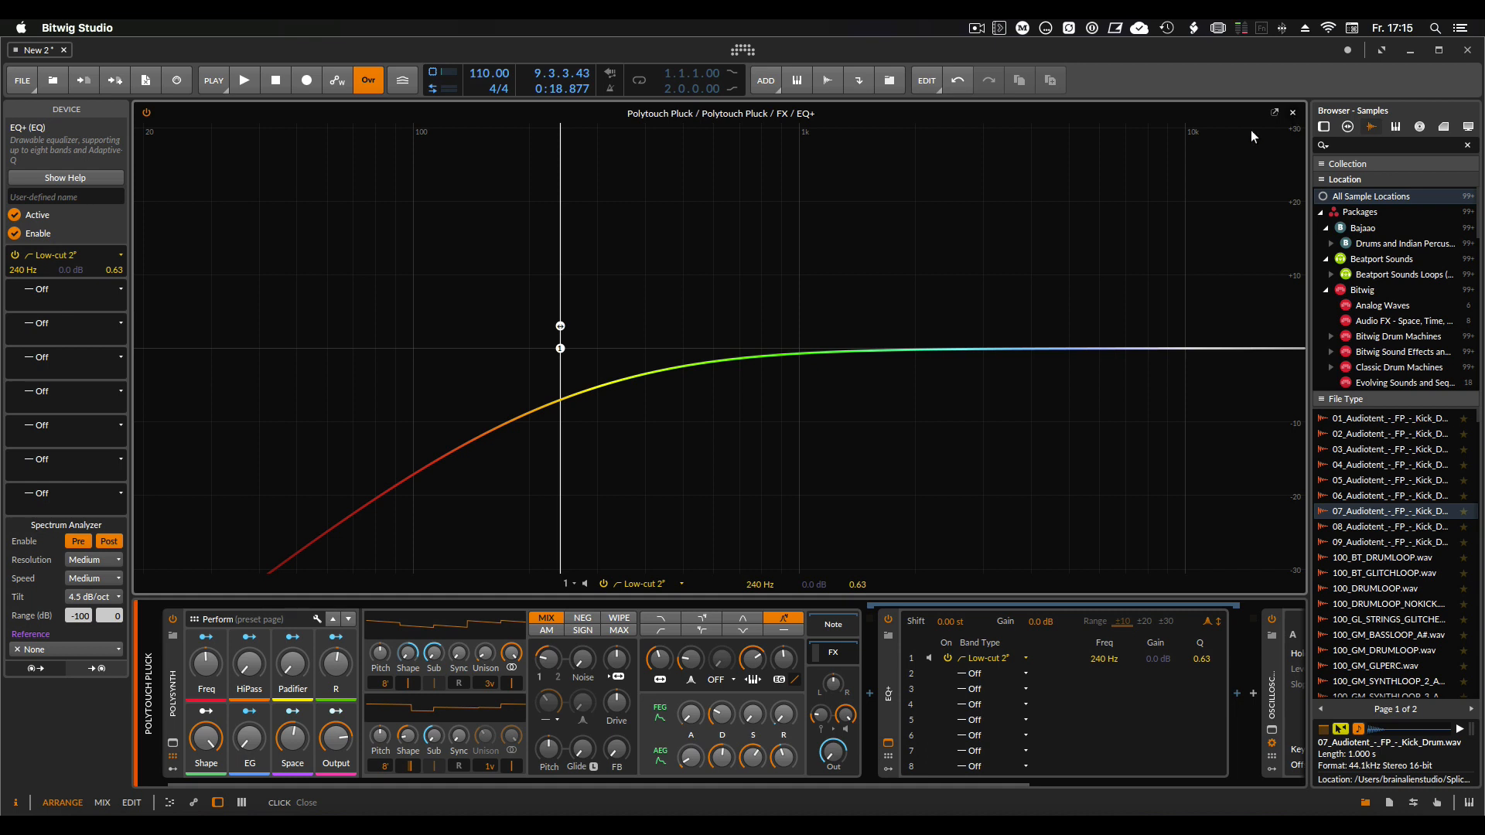
pyautogui.moveTo(560, 349)
pyautogui.mouseDown()
pyautogui.moveTo(422, 281)
pyautogui.moveTo(332, 277)
pyautogui.moveTo(319, 303)
pyautogui.mouseUp()
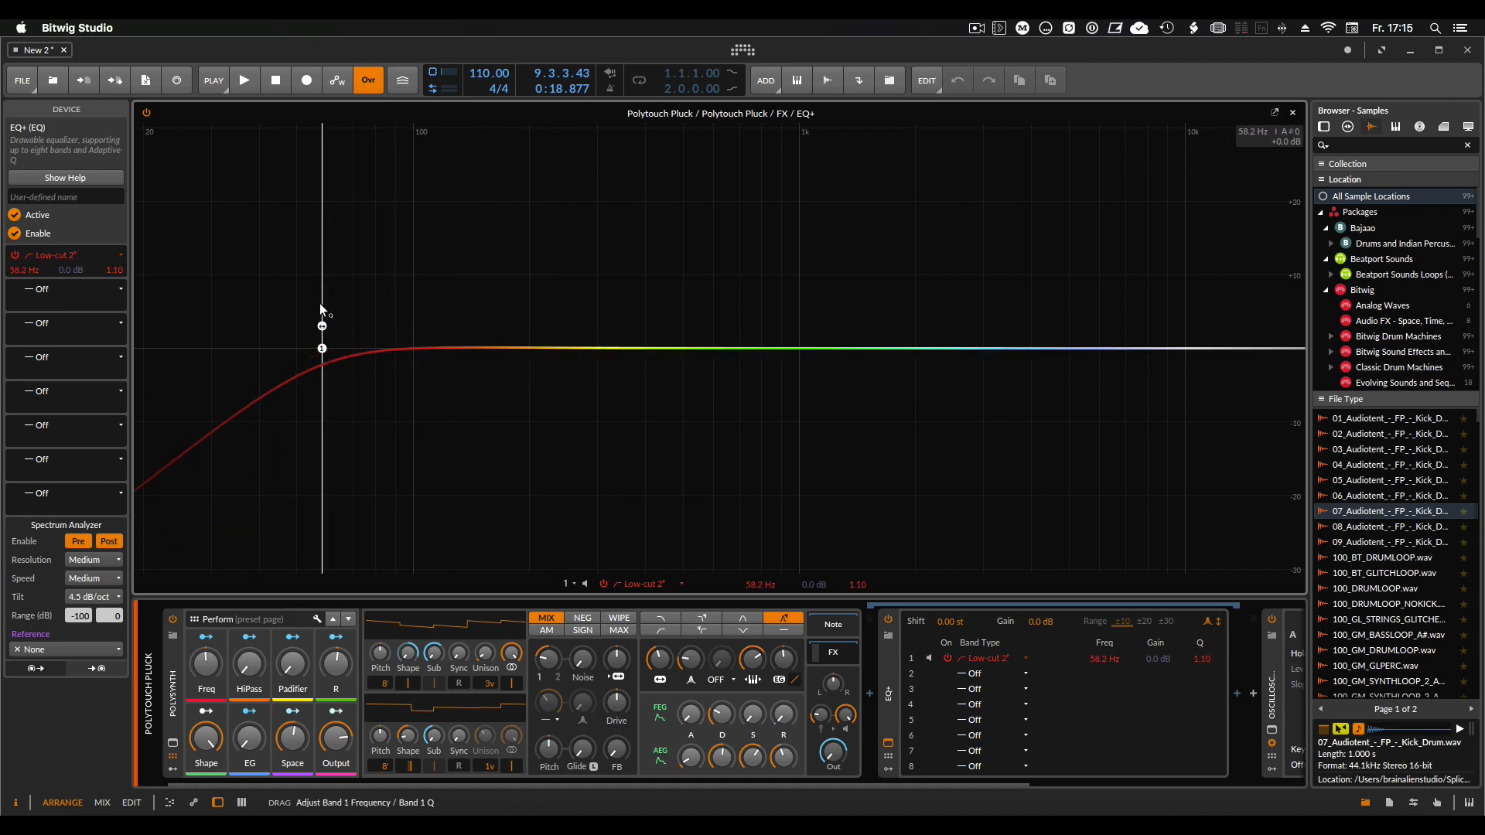
# Review the first band's filter types and the spectrum analyzer's reference sources, and close the expanded EQ+ view.
pyautogui.click(46, 255)
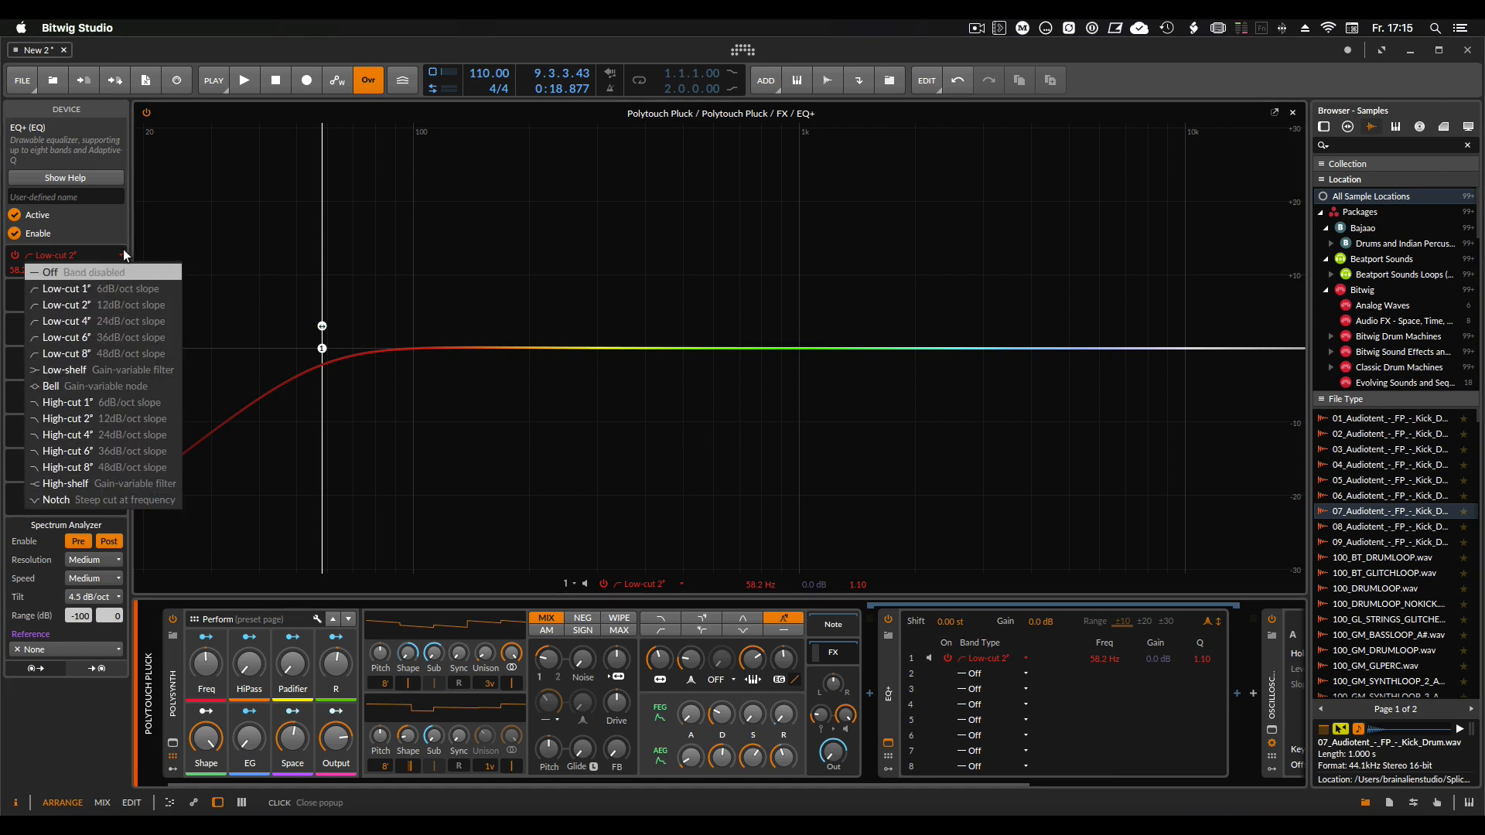
pyautogui.click(424, 411)
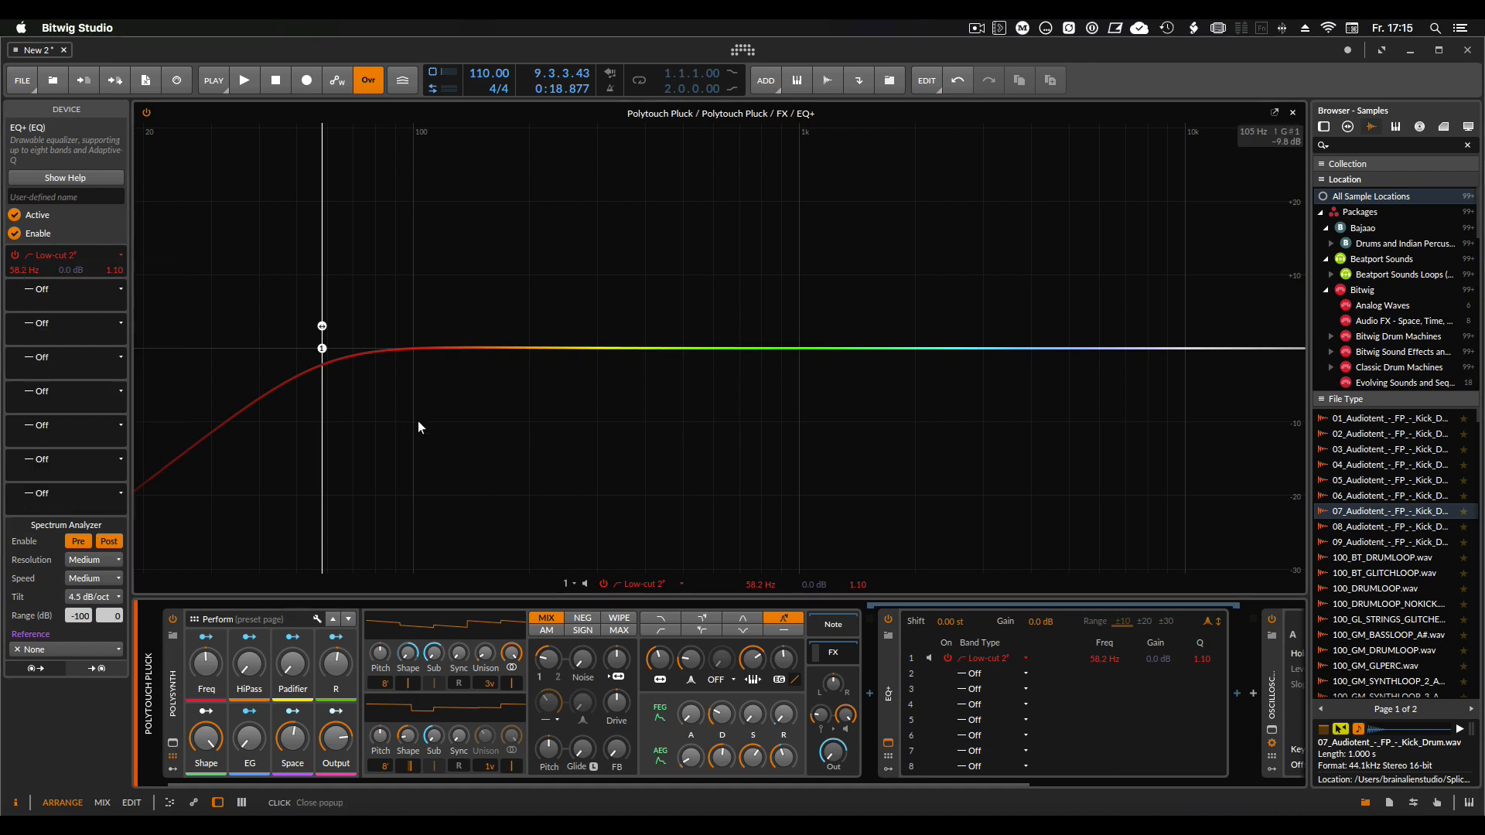
pyautogui.click(50, 648)
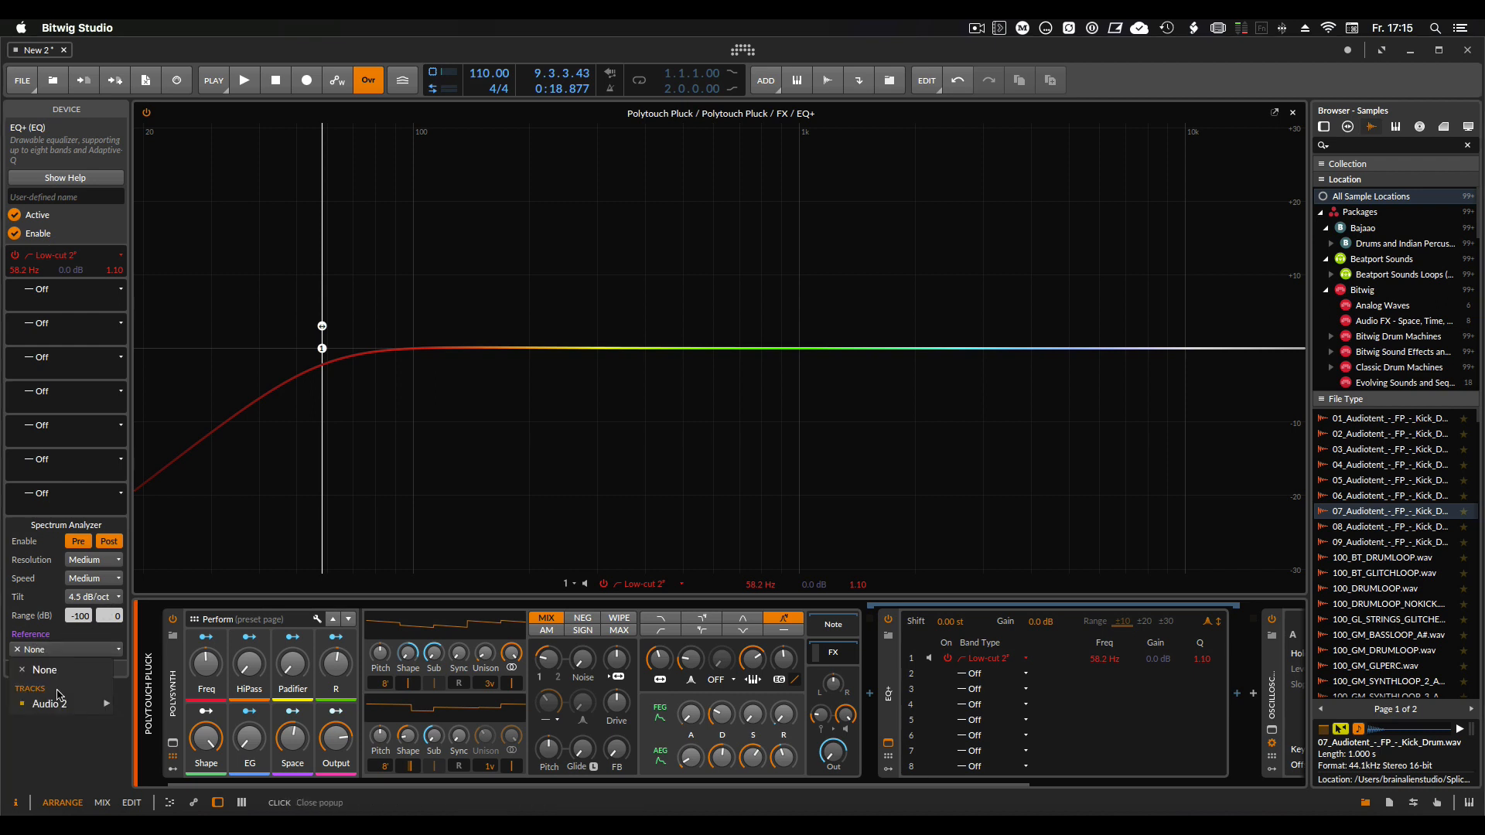
pyautogui.moveTo(81, 705)
pyautogui.click(224, 738)
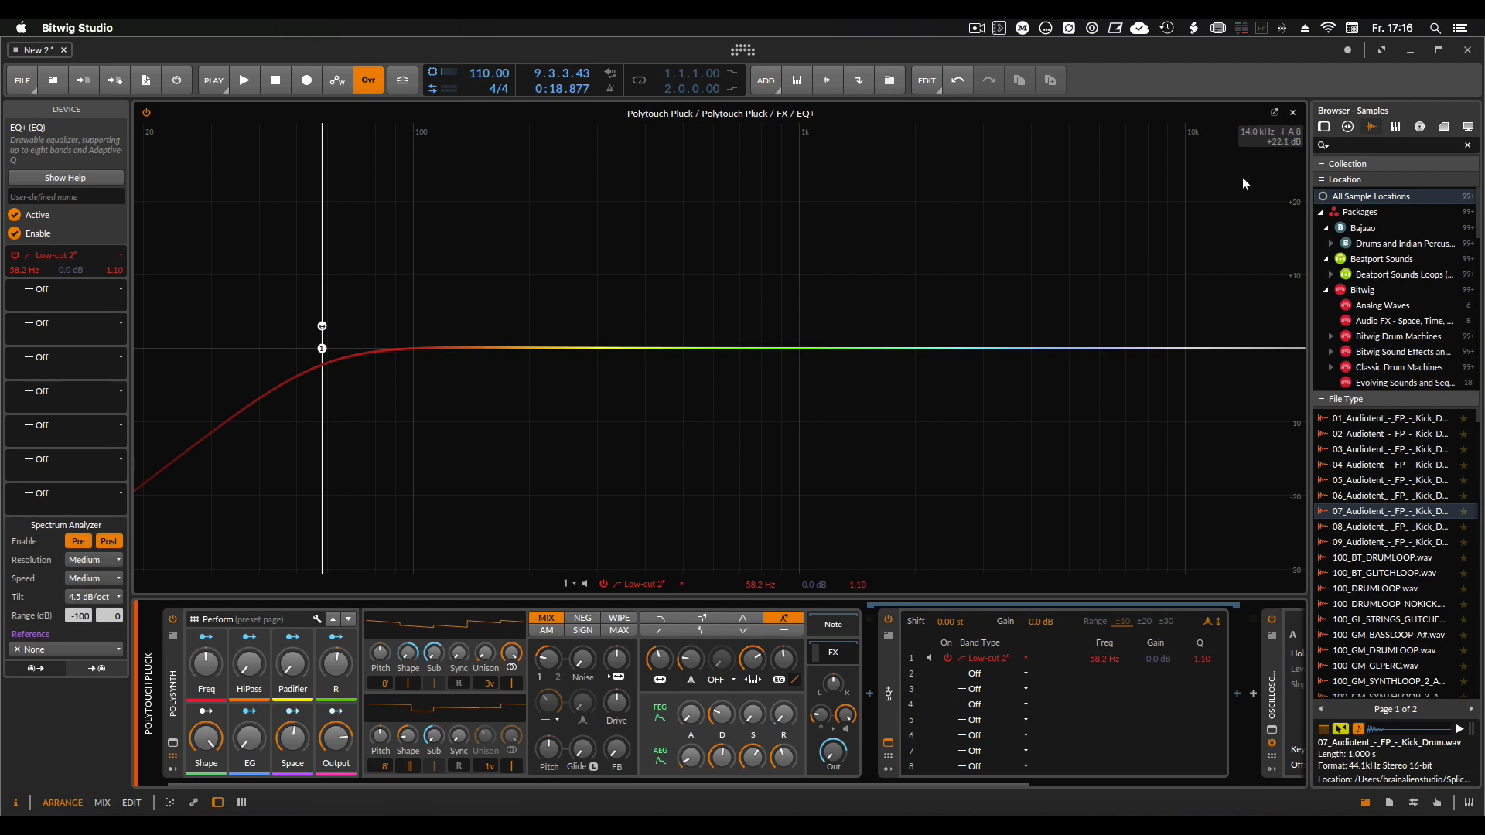
pyautogui.click(1293, 116)
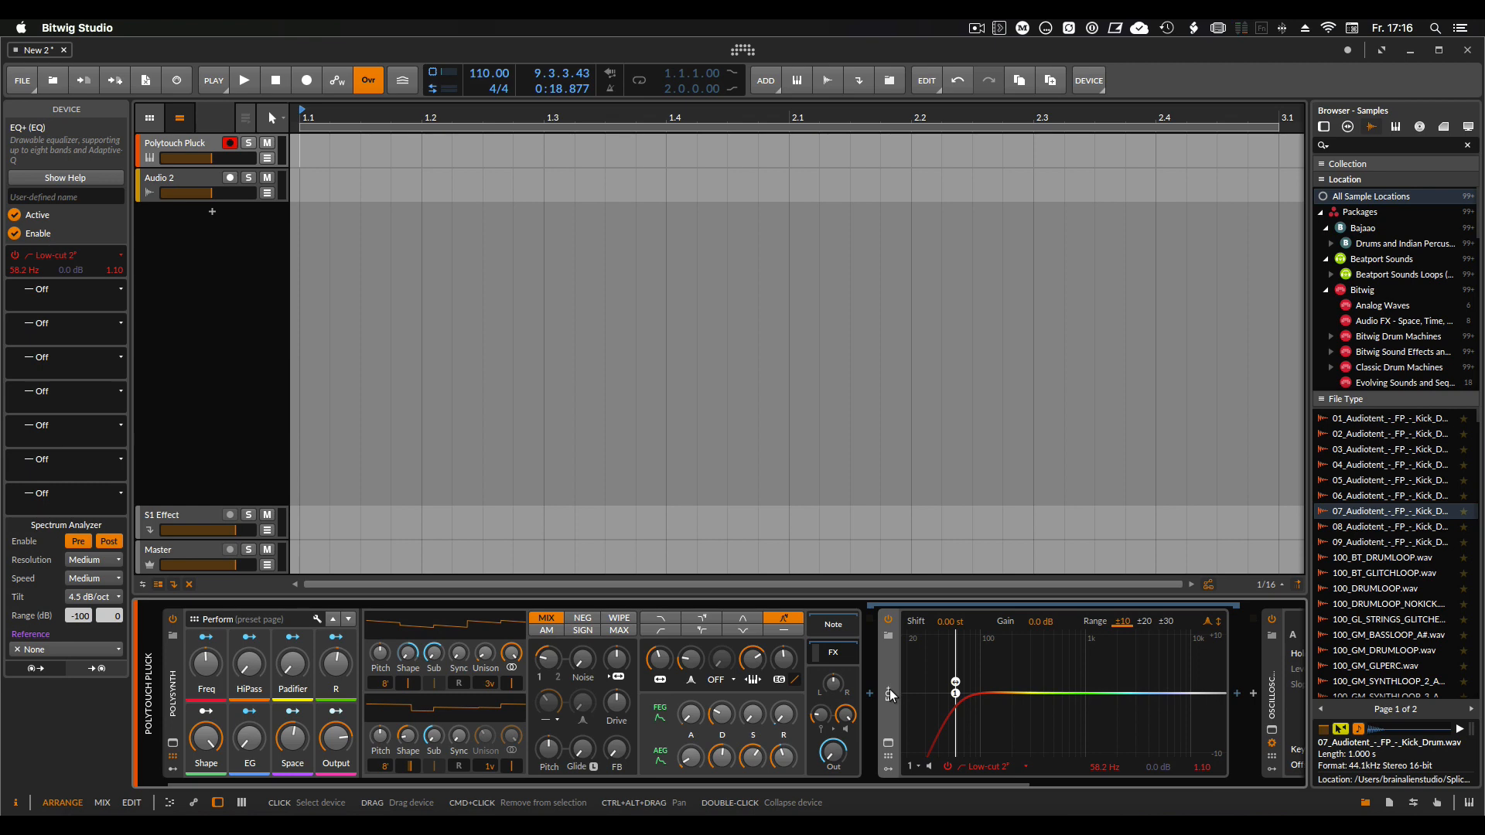
# Remove the EQ+ and look through the available Bitwig audio effects, including the Filter category.
pyautogui.press('Delete')
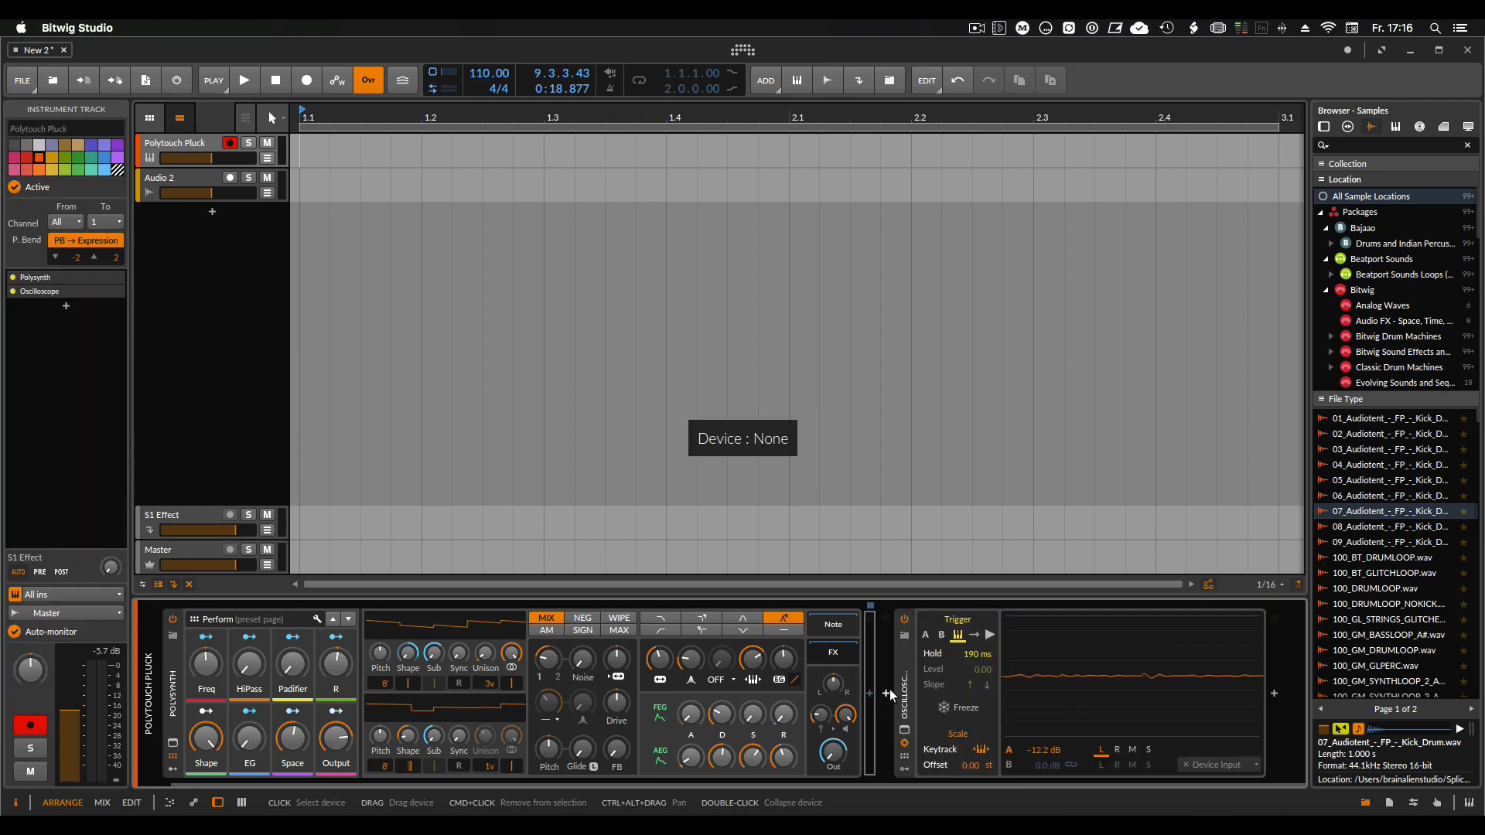
pyautogui.click(871, 696)
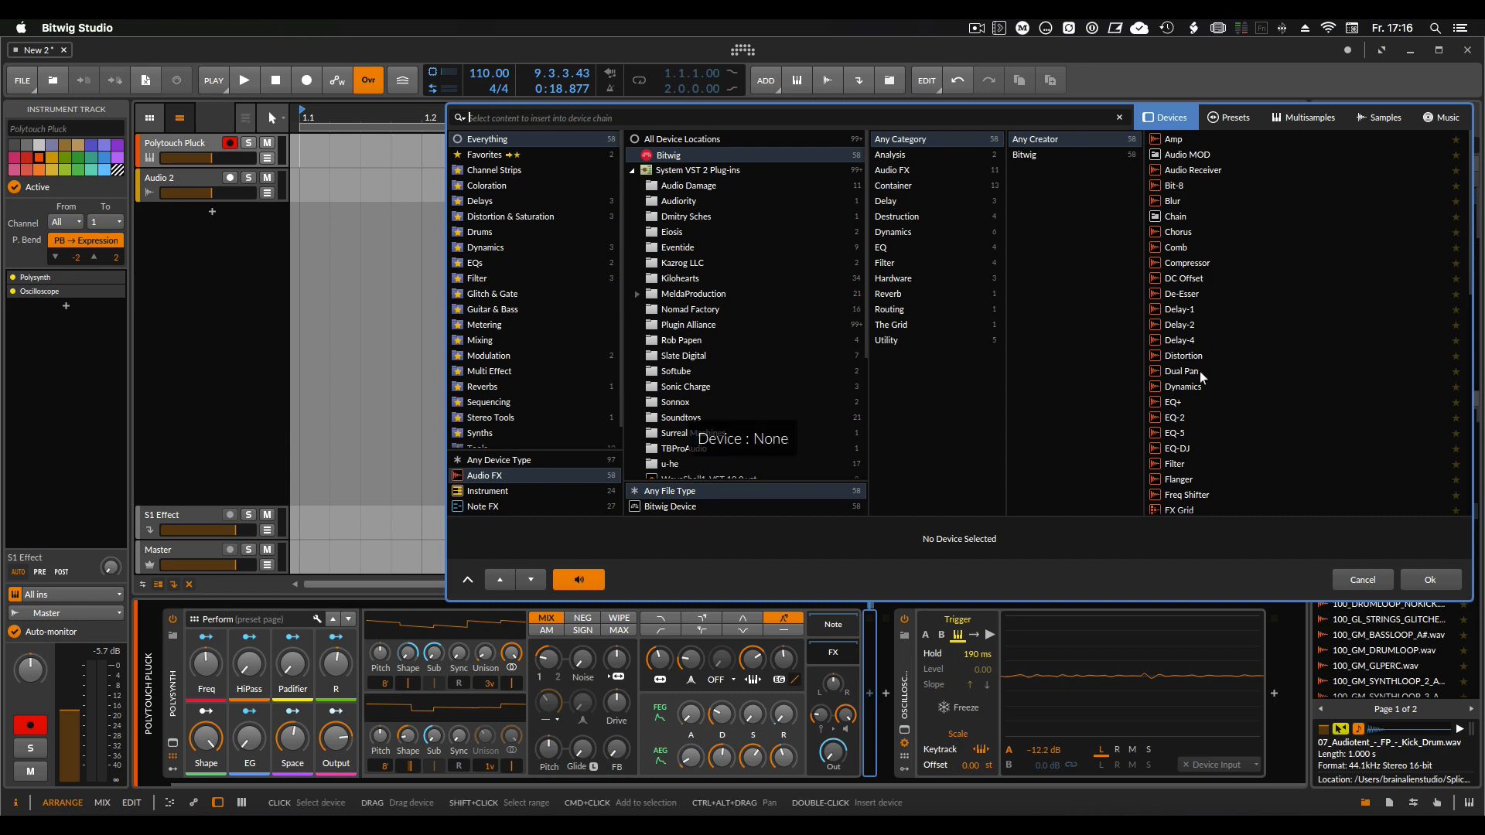
pyautogui.scroll(-3, 1198, 379)
pyautogui.scroll(-1, 1213, 429)
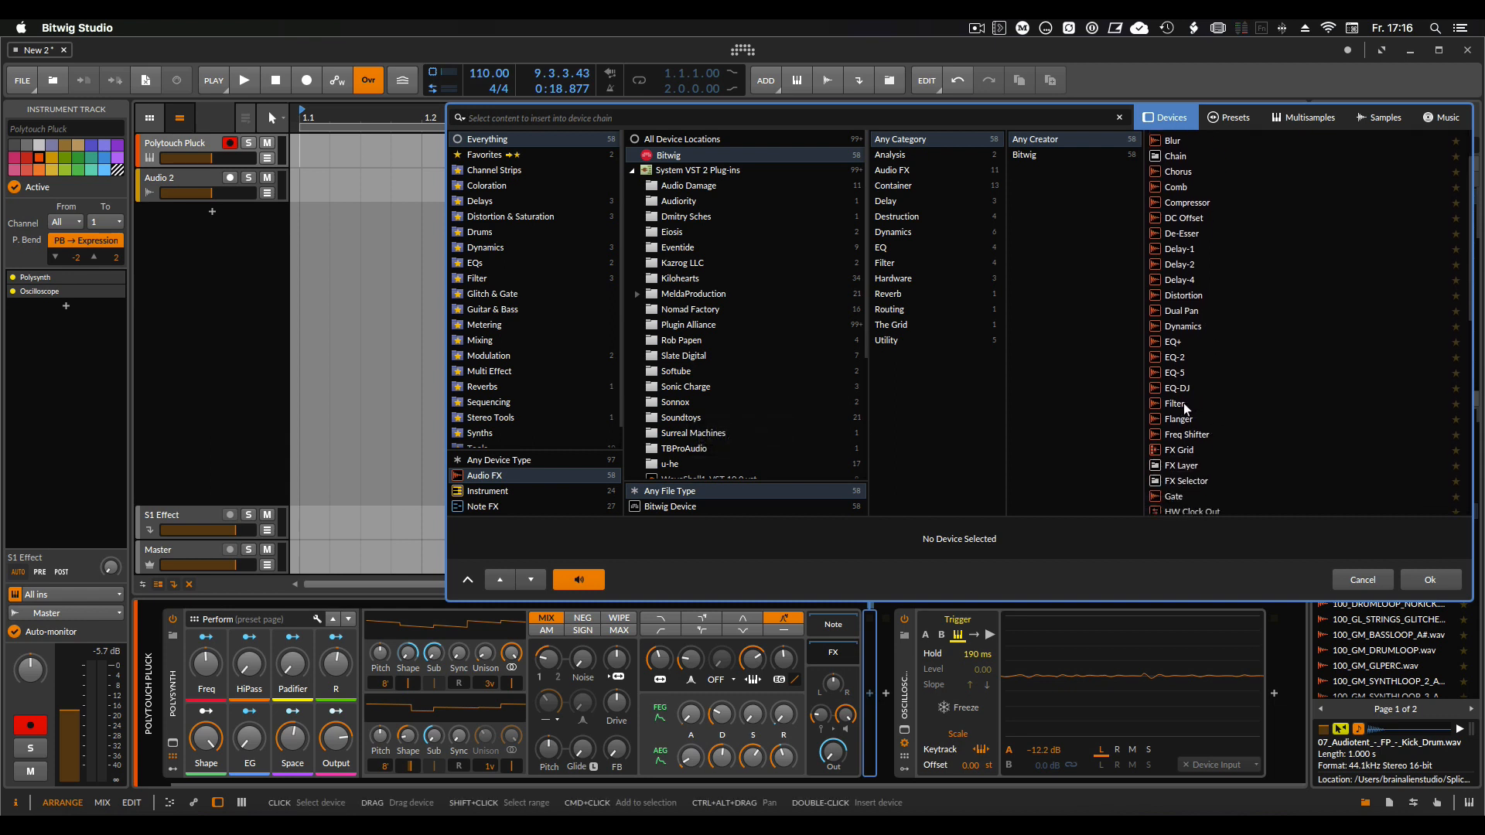
pyautogui.scroll(-3, 1218, 423)
pyautogui.scroll(-3, 1240, 441)
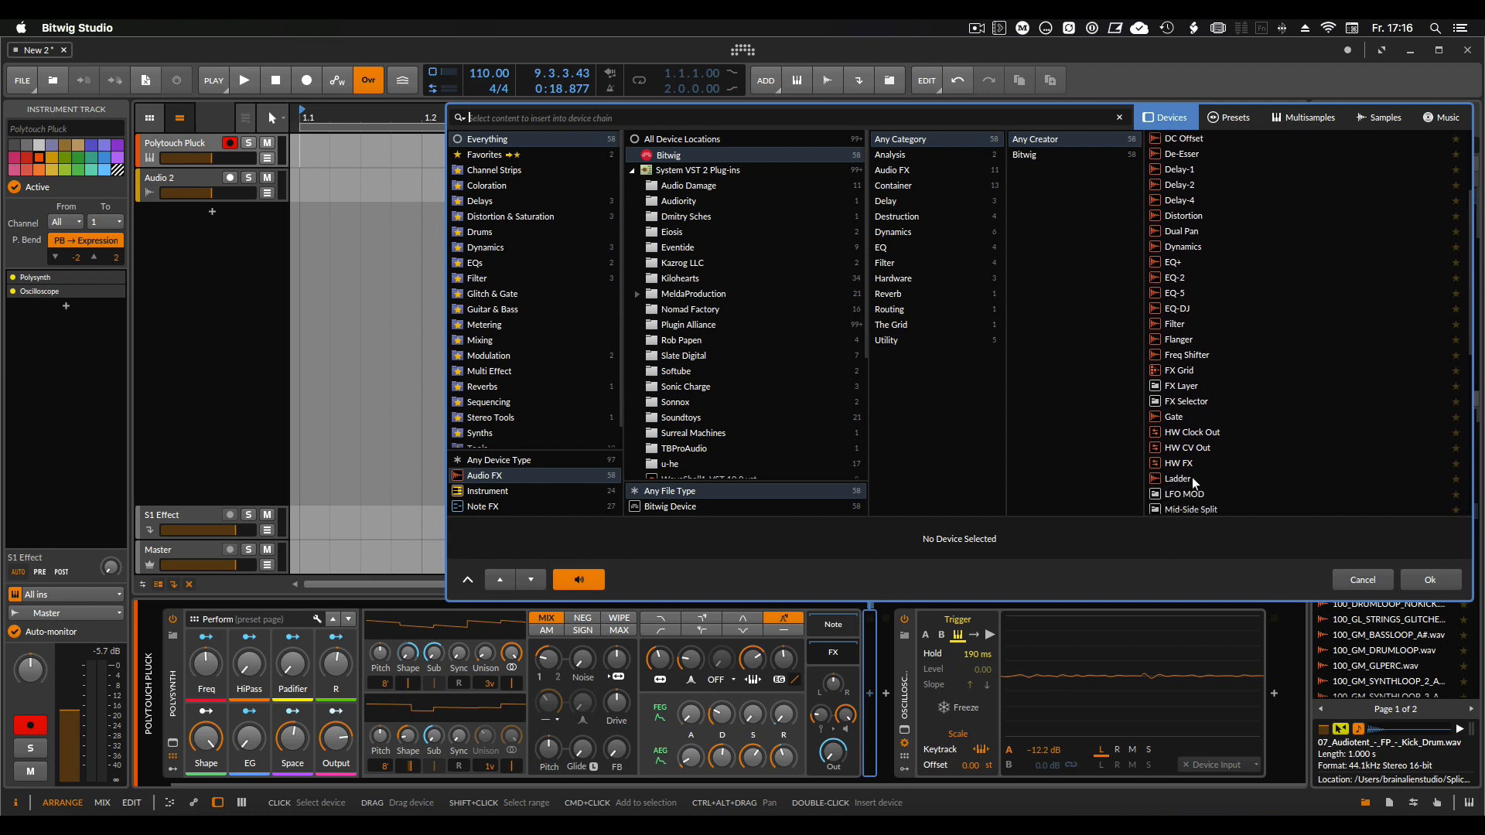
pyautogui.click(943, 264)
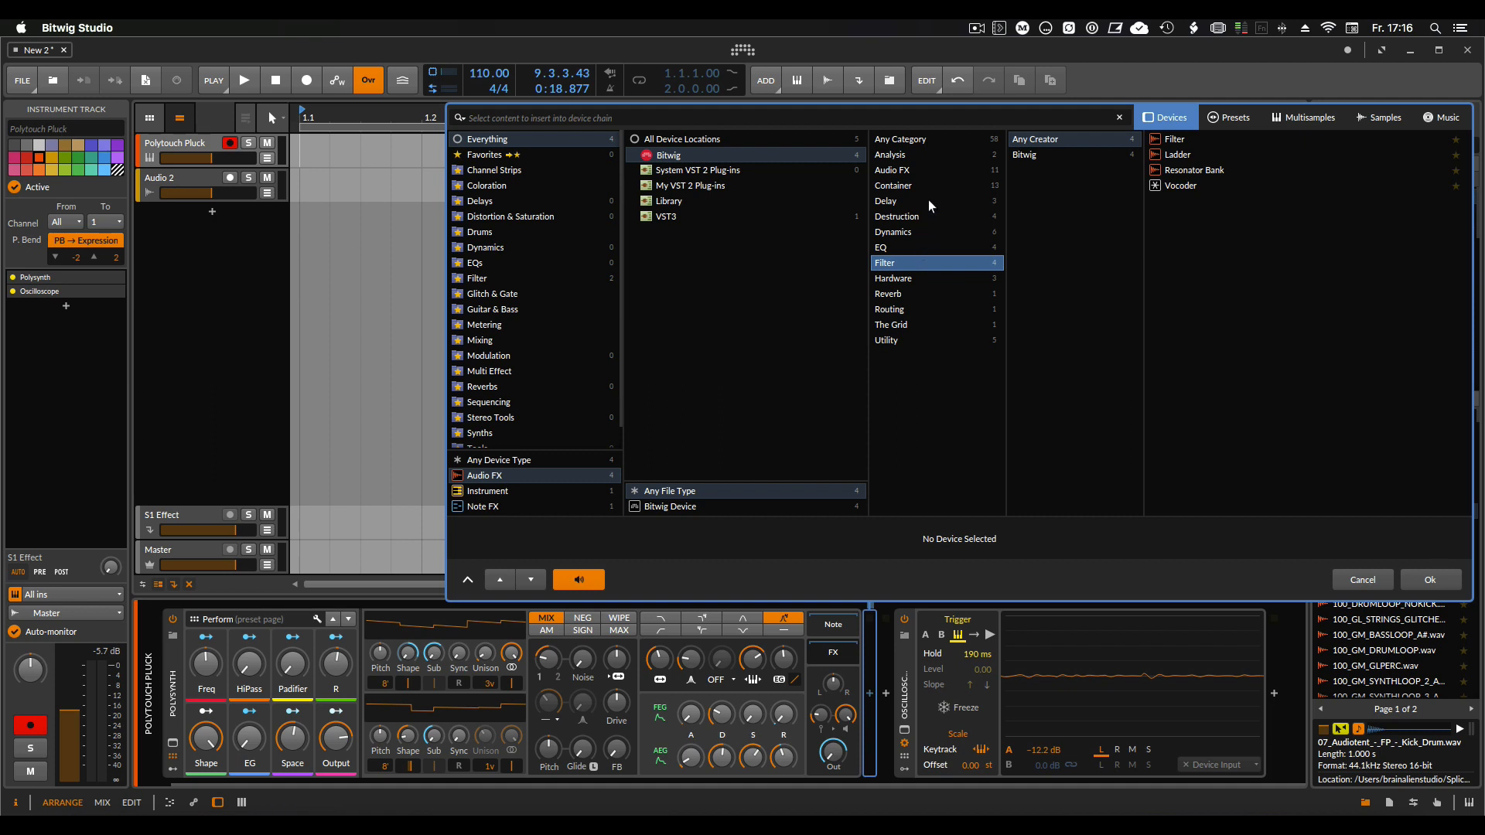
pyautogui.click(926, 140)
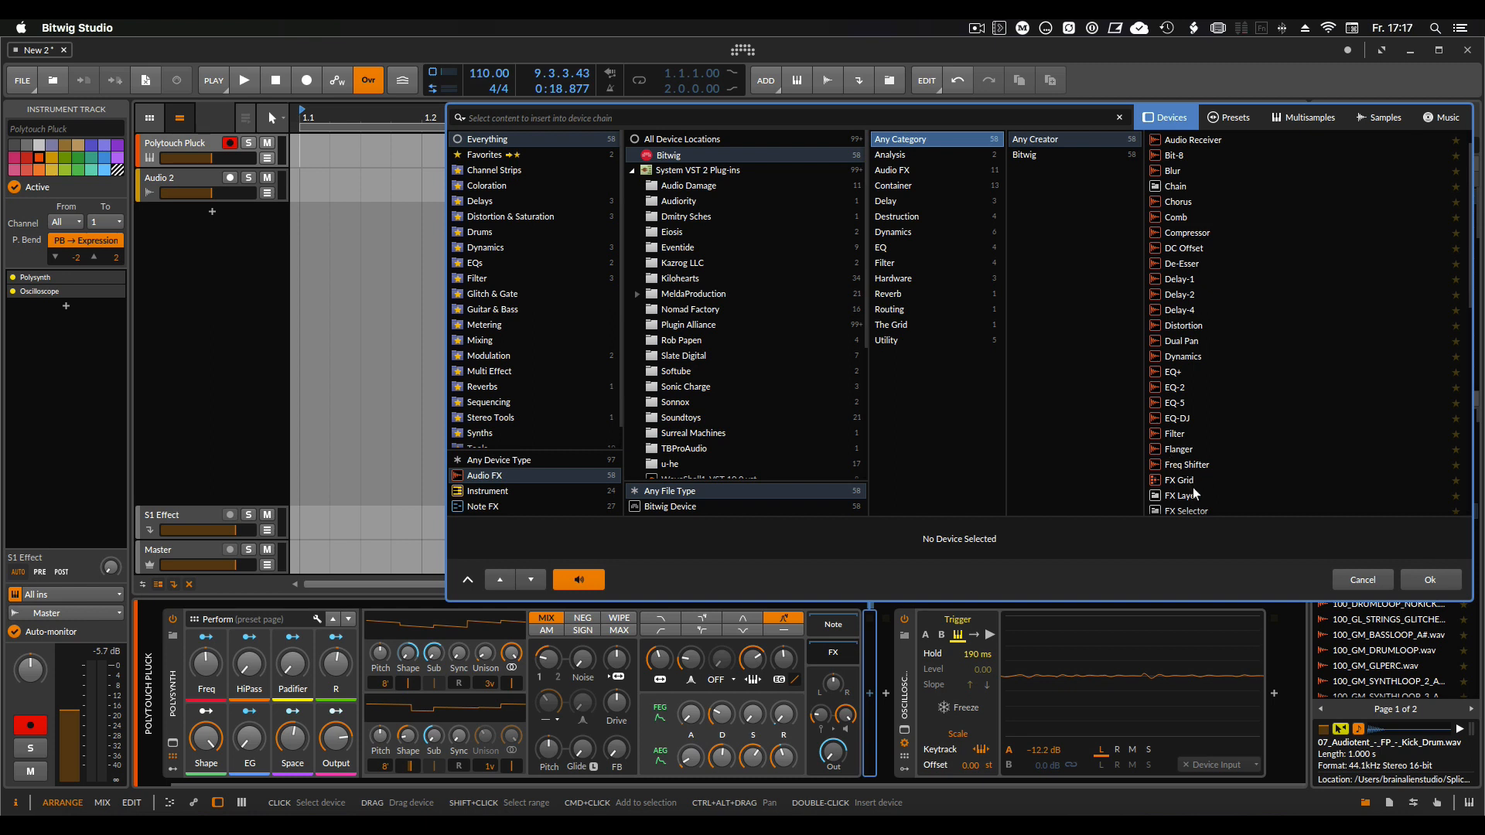
# Insert a Replacer container ahead of the Oscilloscope and view the instruments available for its generator chain.
pyautogui.scroll(-3, 1214, 476)
pyautogui.scroll(-3, 1223, 449)
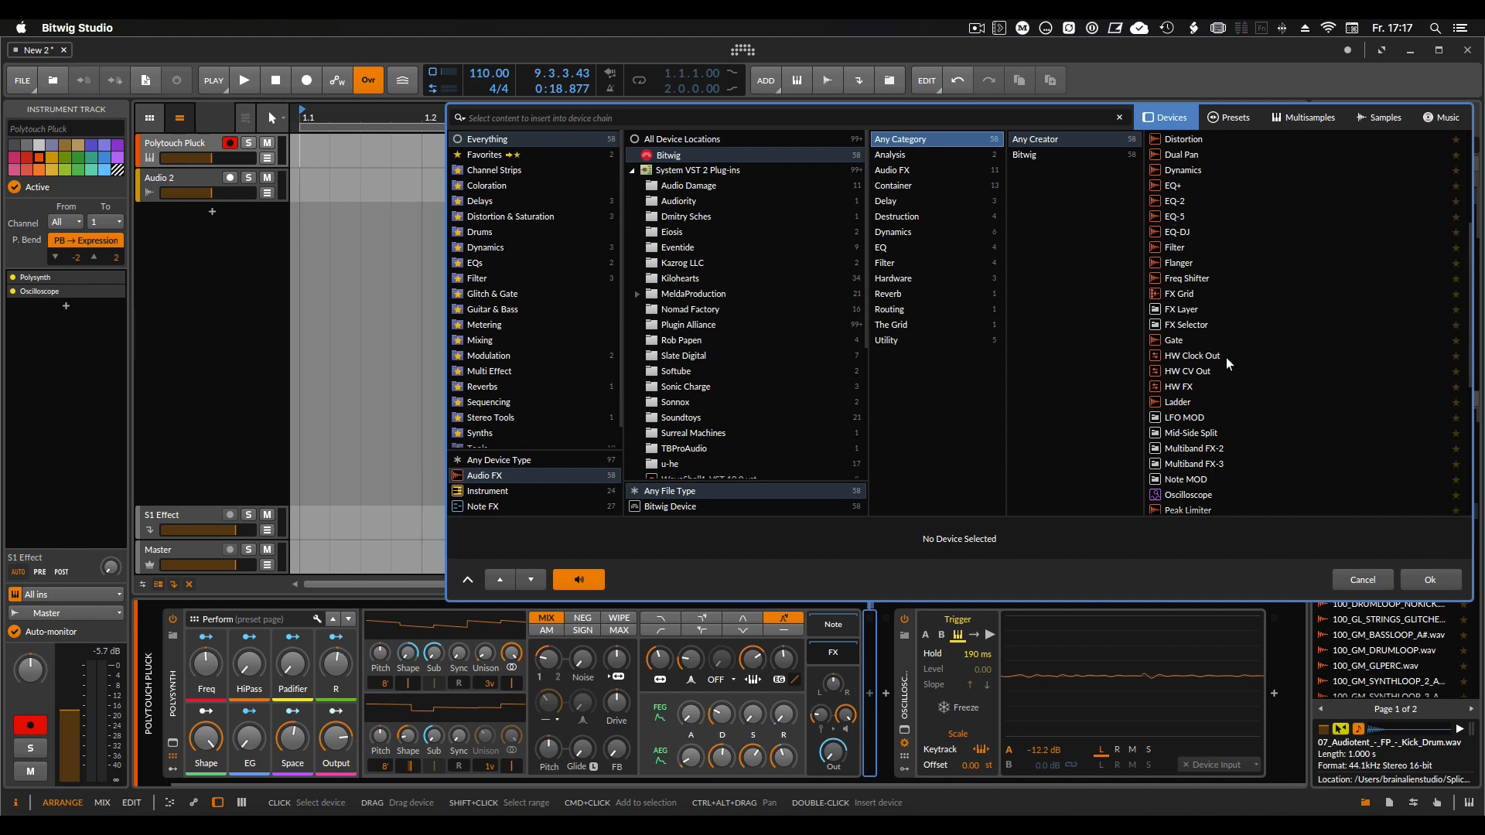
pyautogui.scroll(-1, 1245, 423)
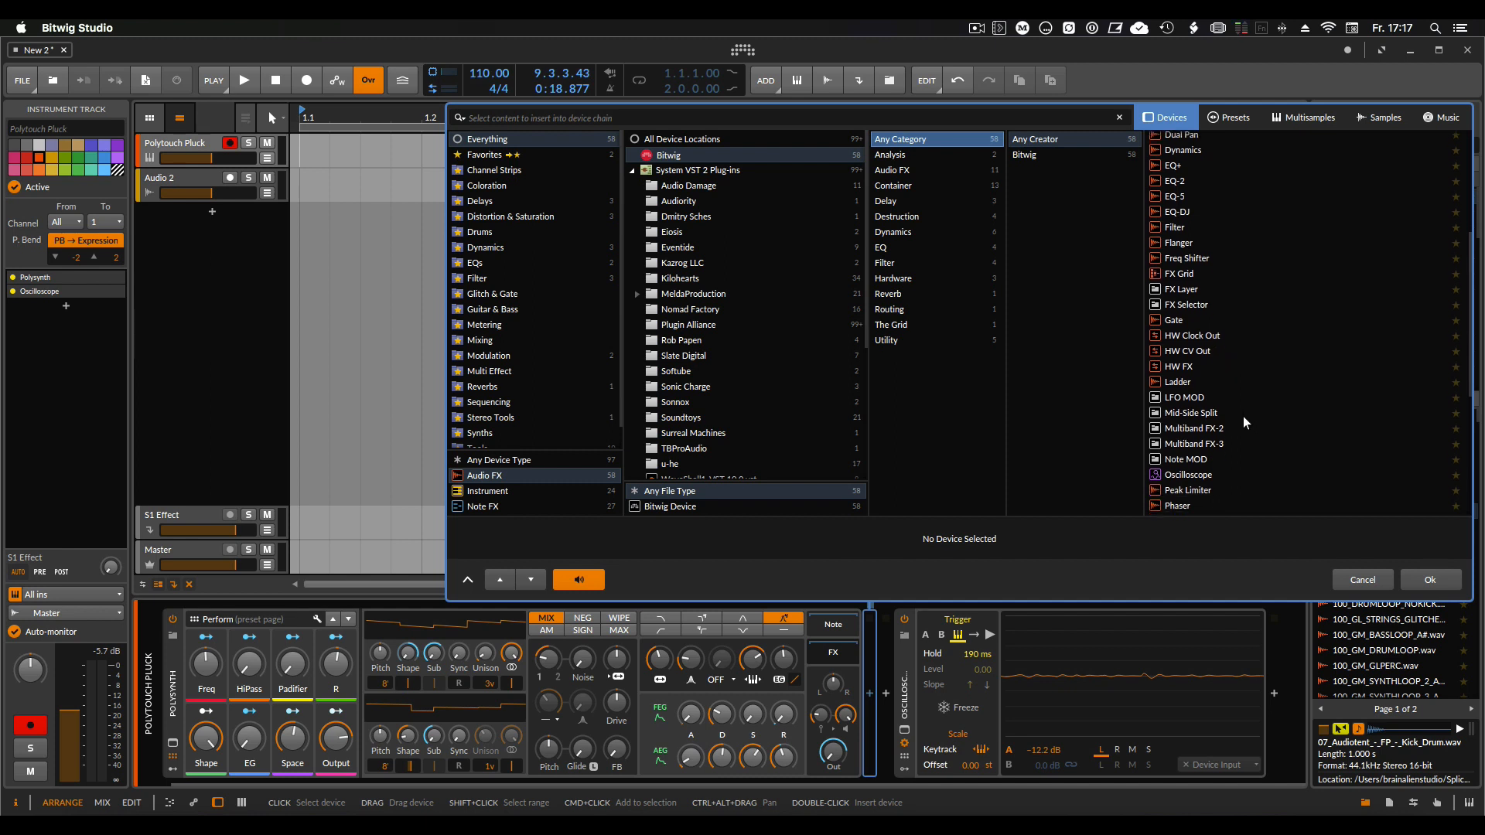
pyautogui.scroll(-2, 1245, 422)
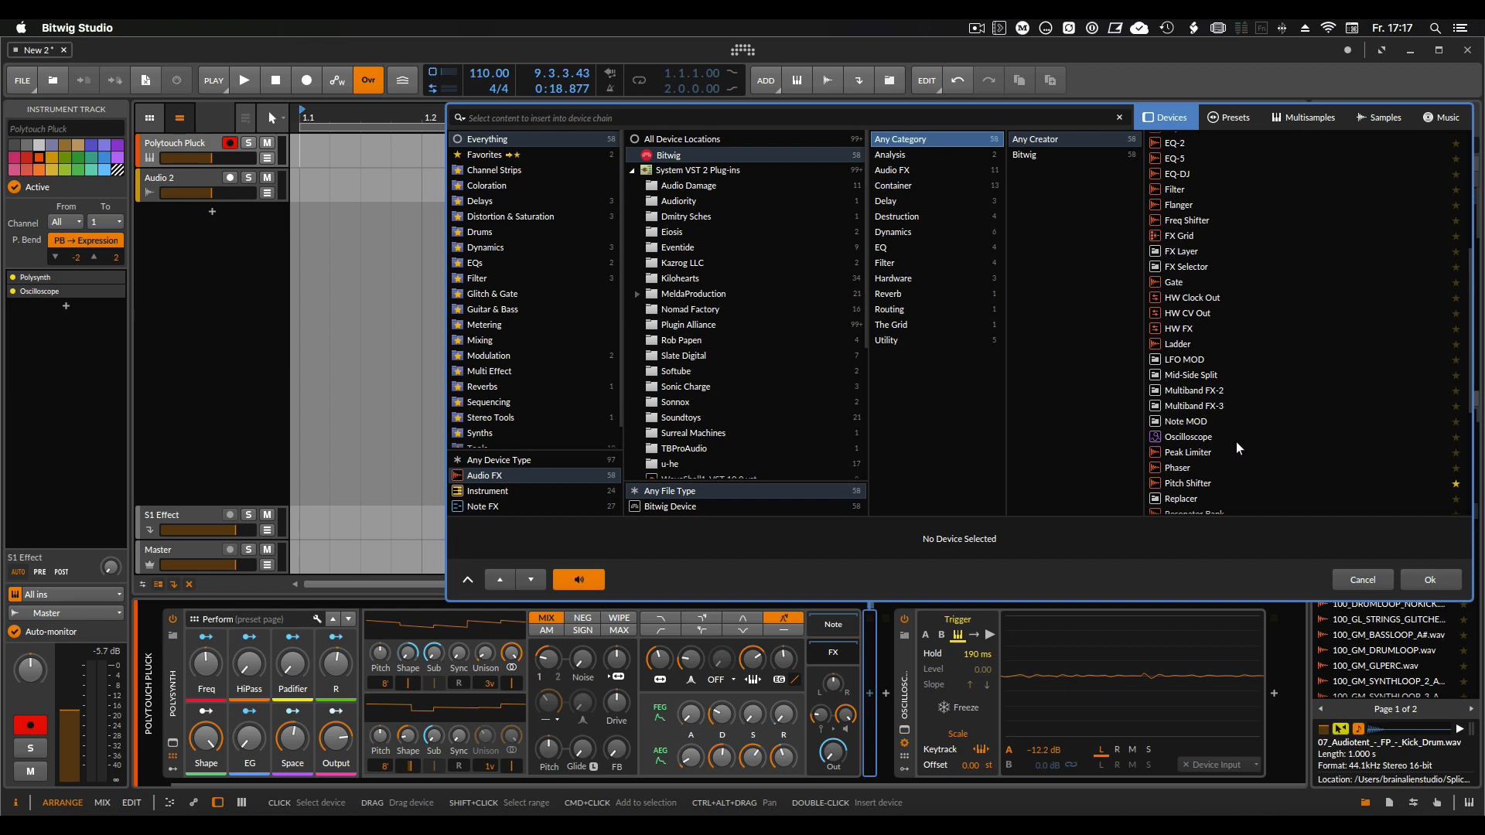
pyautogui.scroll(-2, 1220, 416)
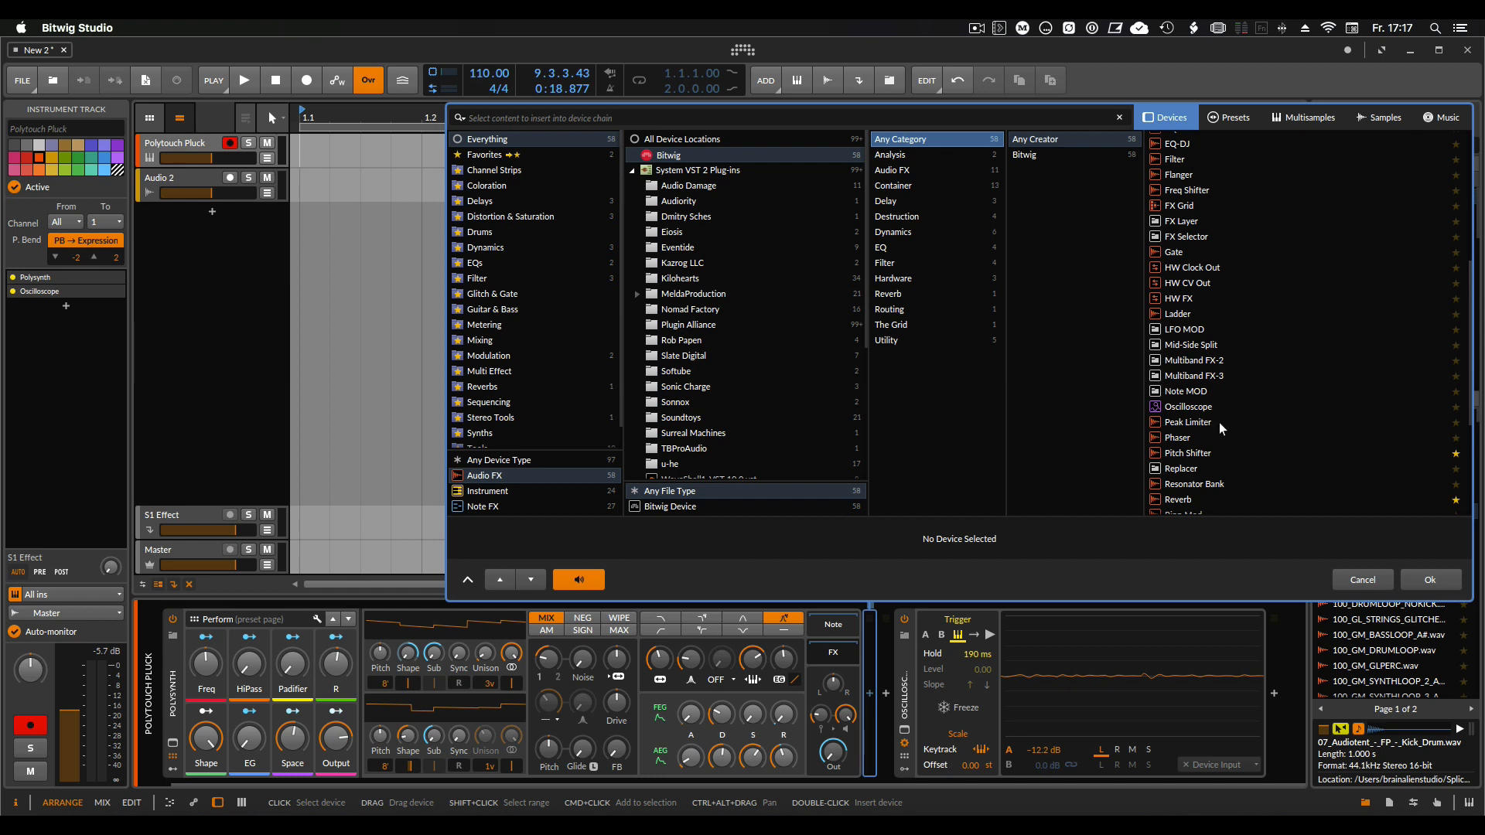
pyautogui.scroll(-2, 1223, 427)
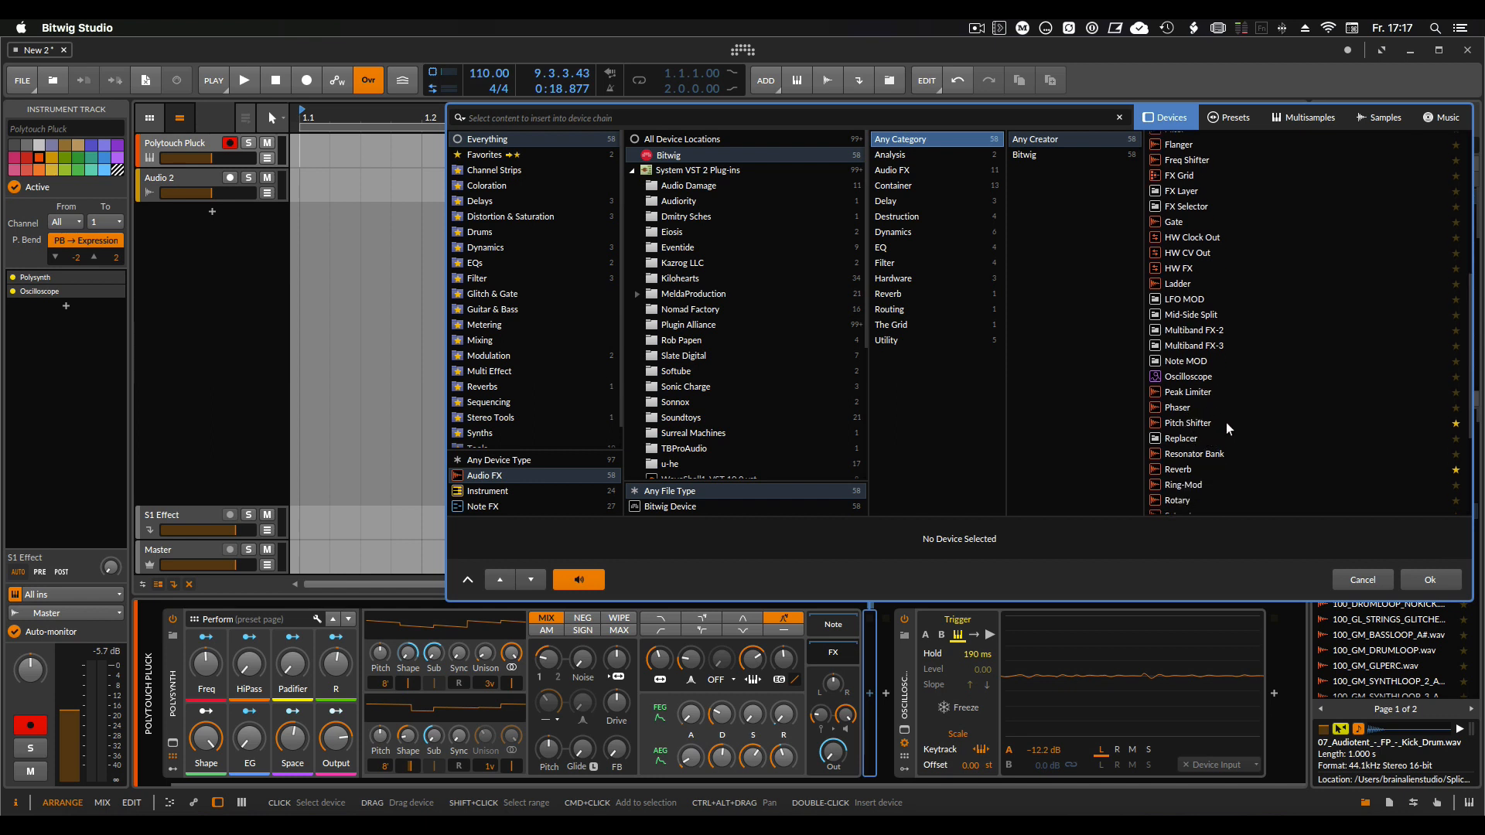
pyautogui.doubleClick(1181, 440)
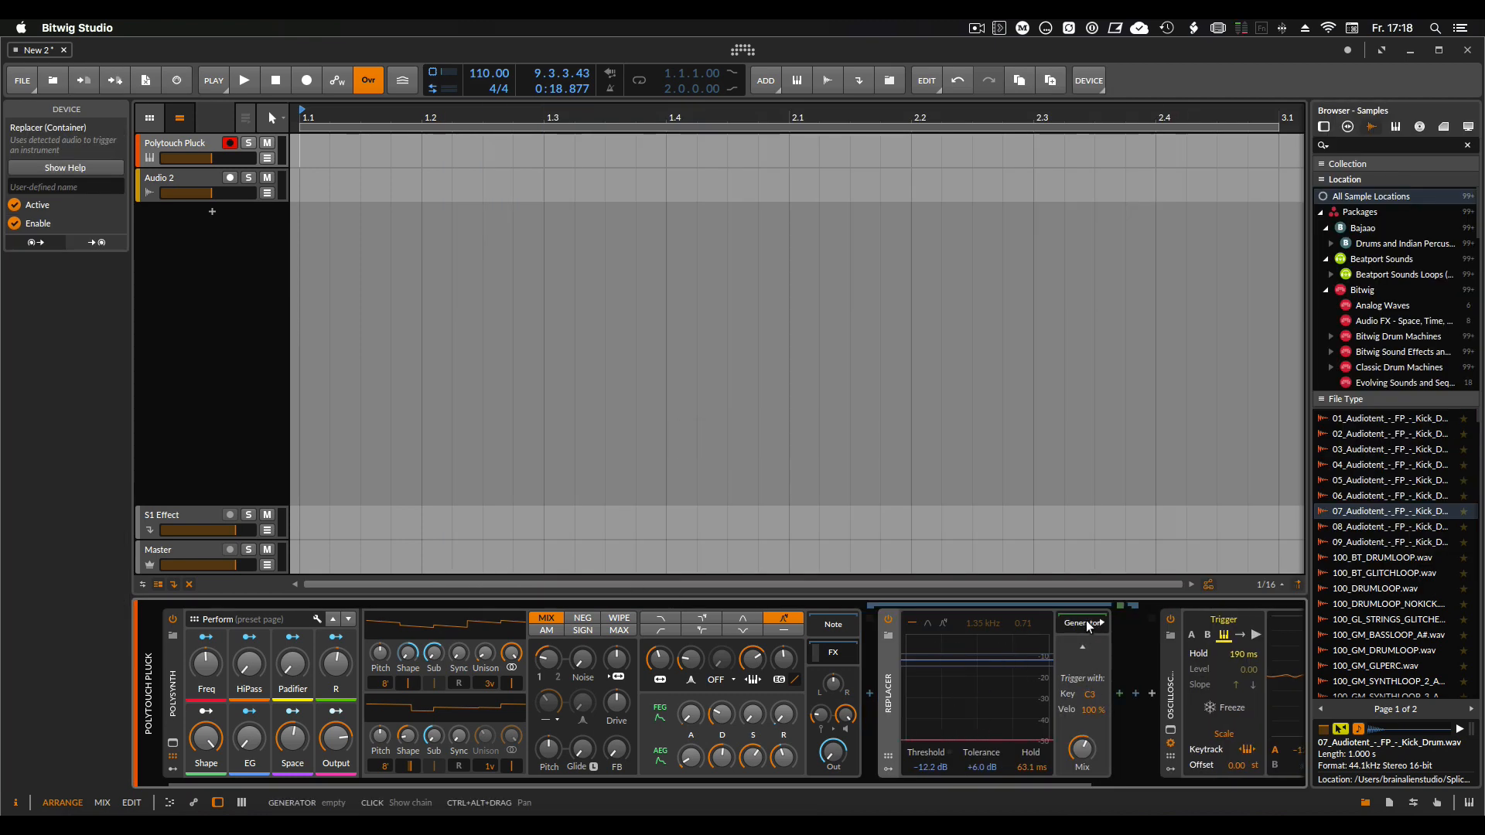
pyautogui.click(1121, 696)
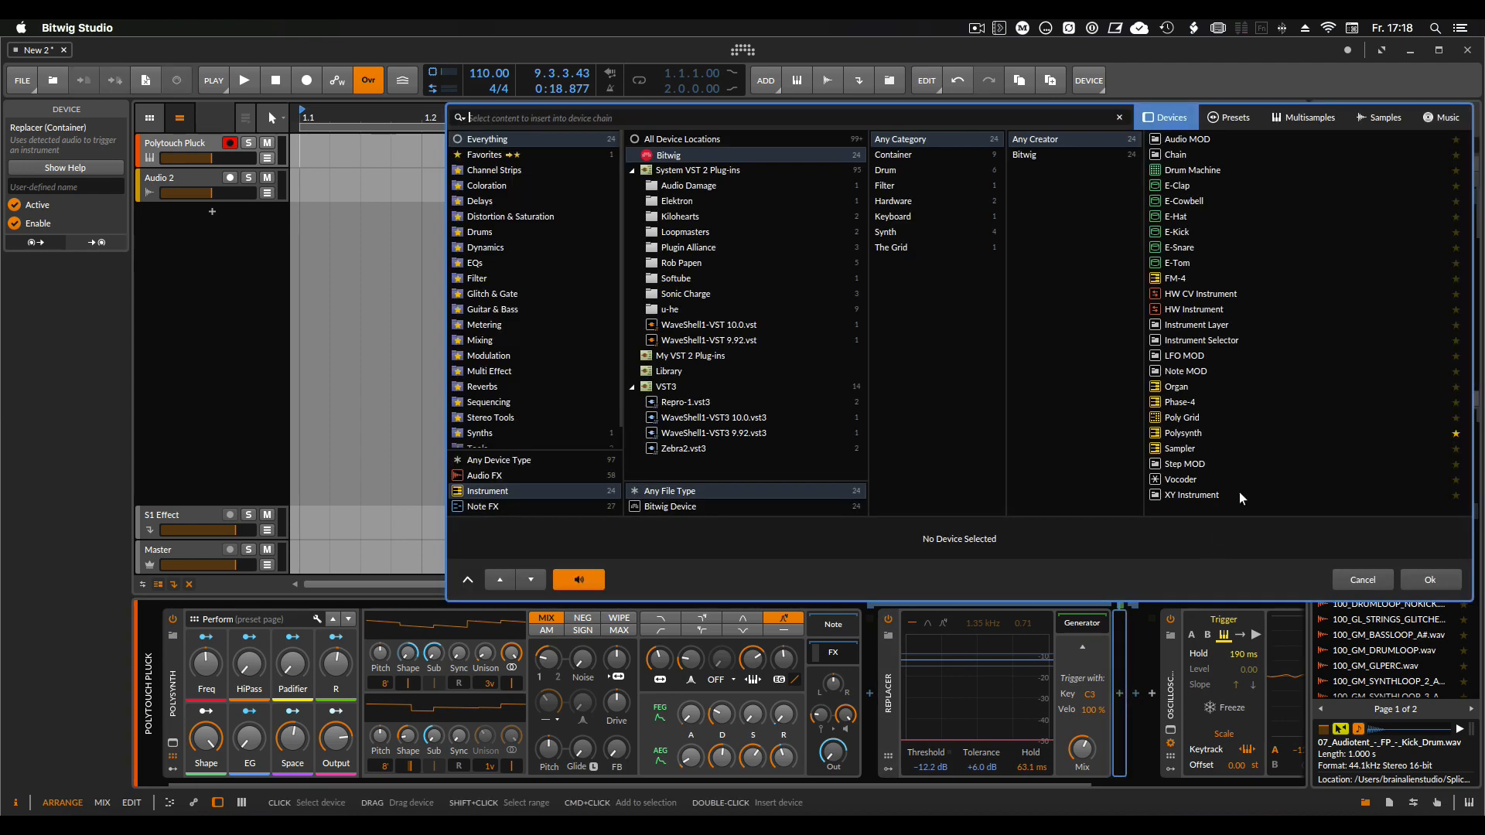
pyautogui.click(1361, 580)
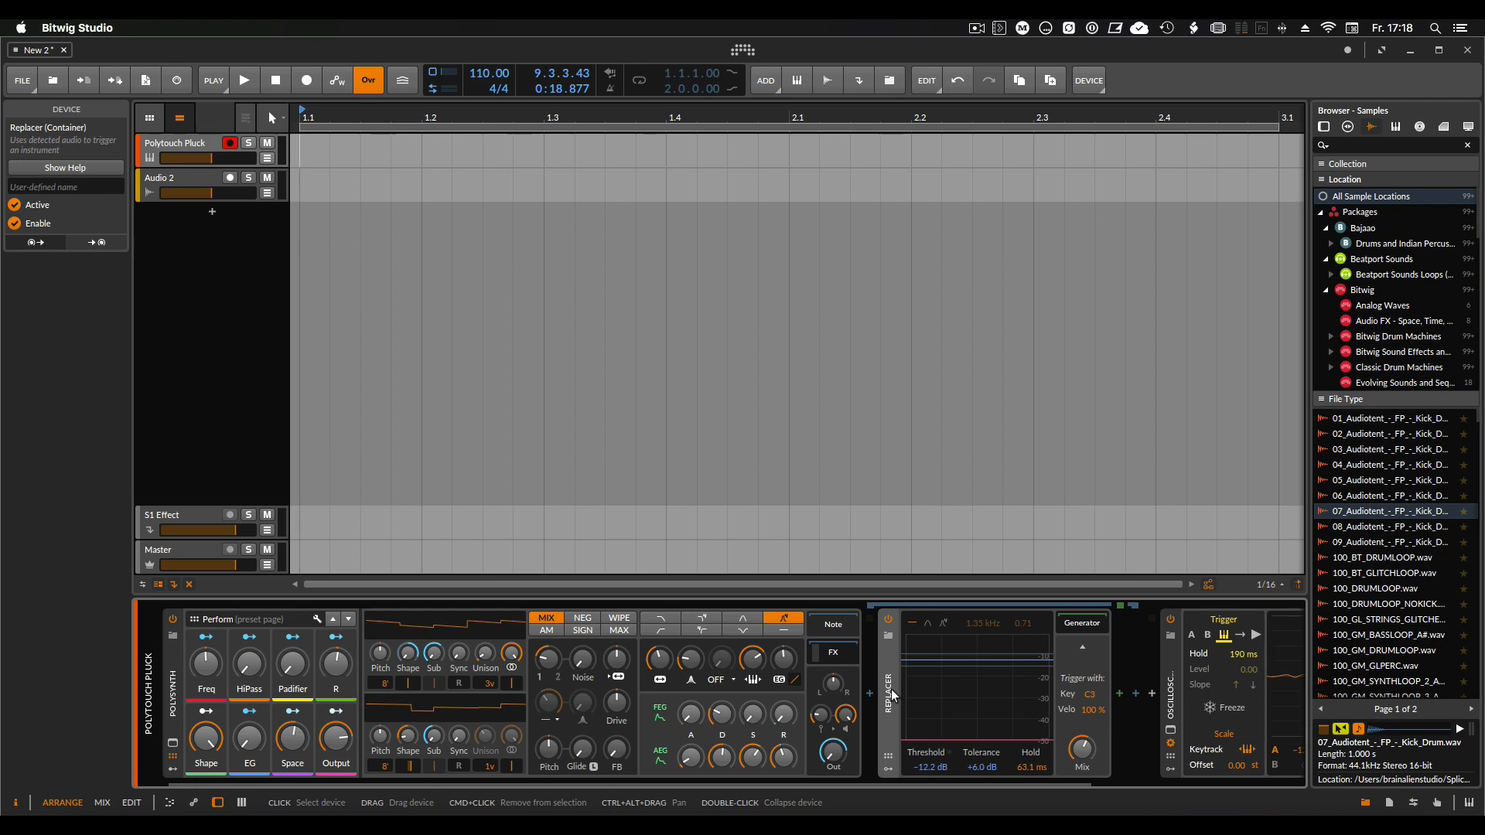
# Replace the Replacer with a Spectrum analyzer.
pyautogui.press('Delete')
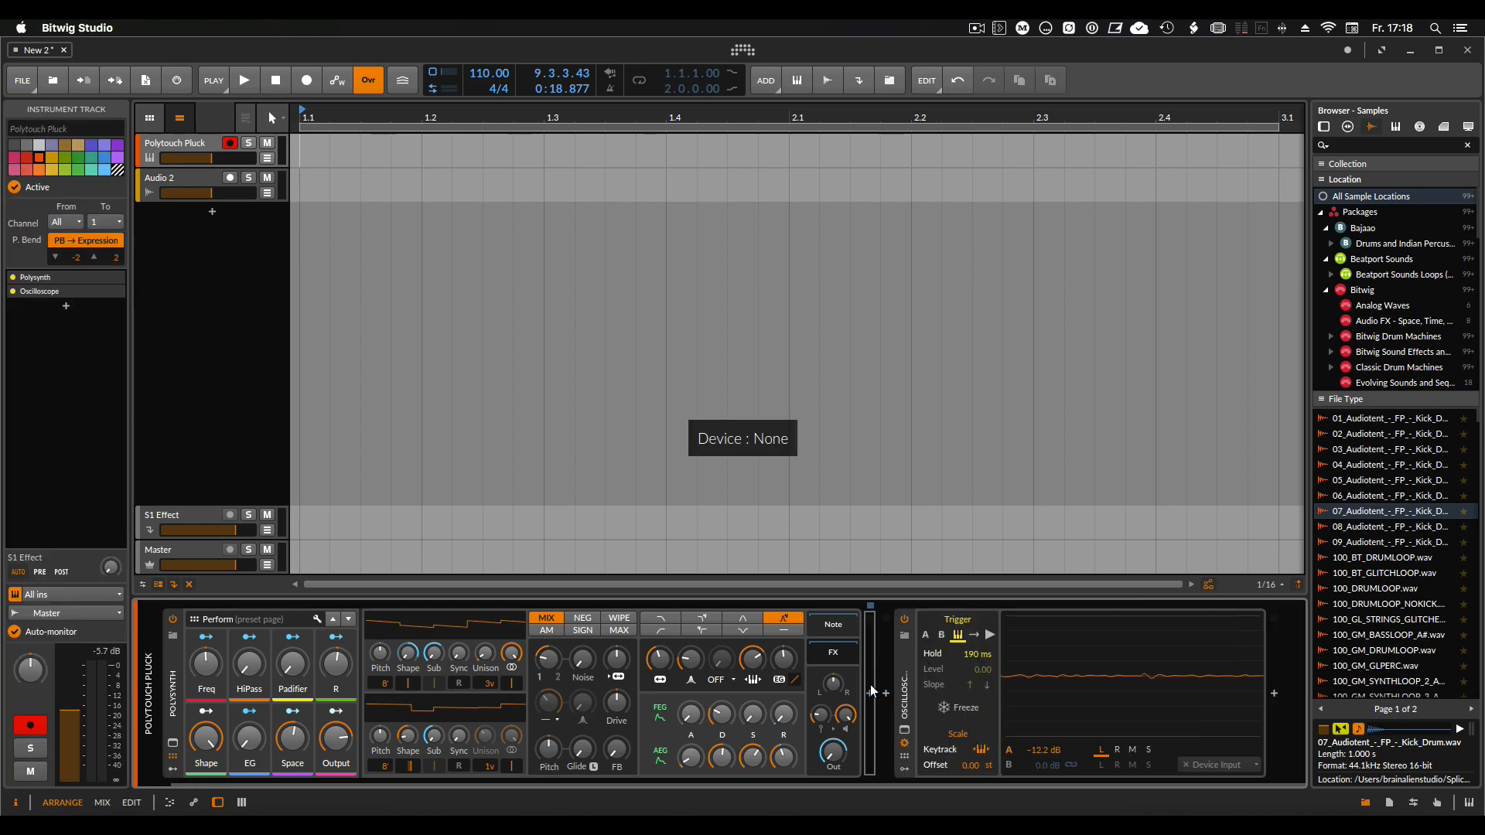
pyautogui.click(869, 699)
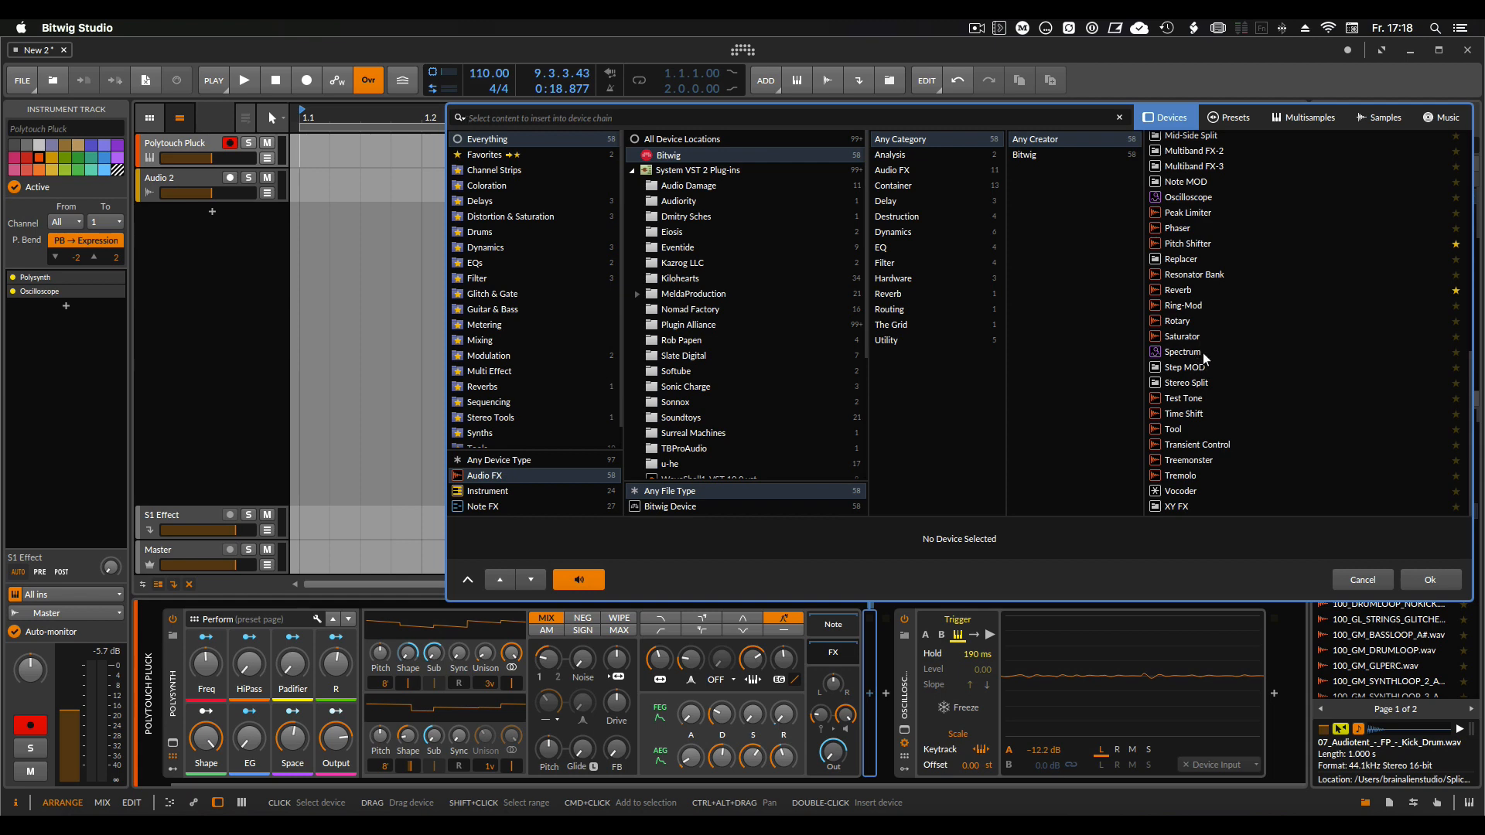
pyautogui.doubleClick(1185, 354)
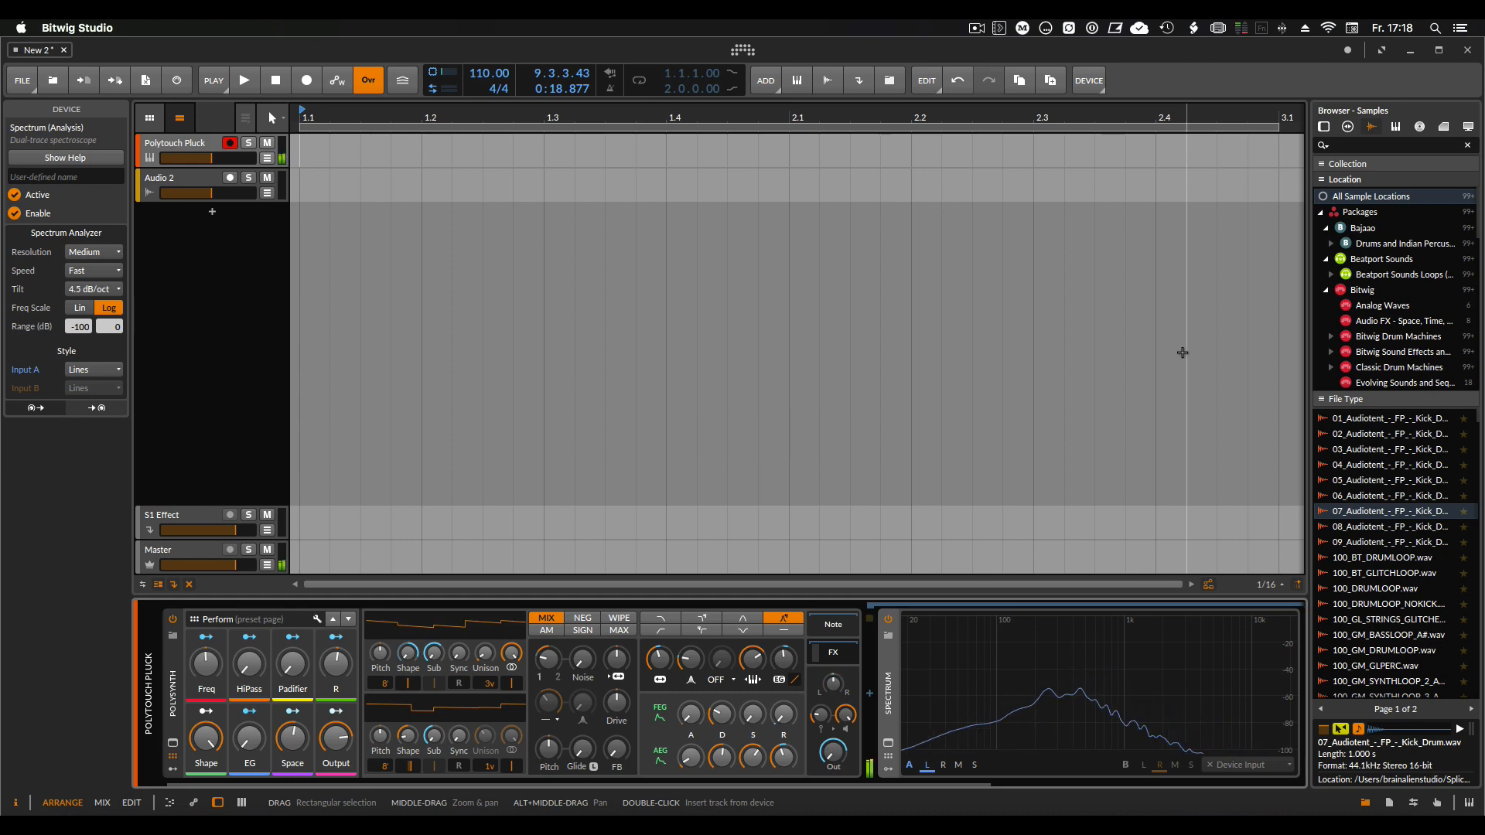
# Try a Stereo Split container ahead of the Spectrum and remove it again.
pyautogui.click(869, 692)
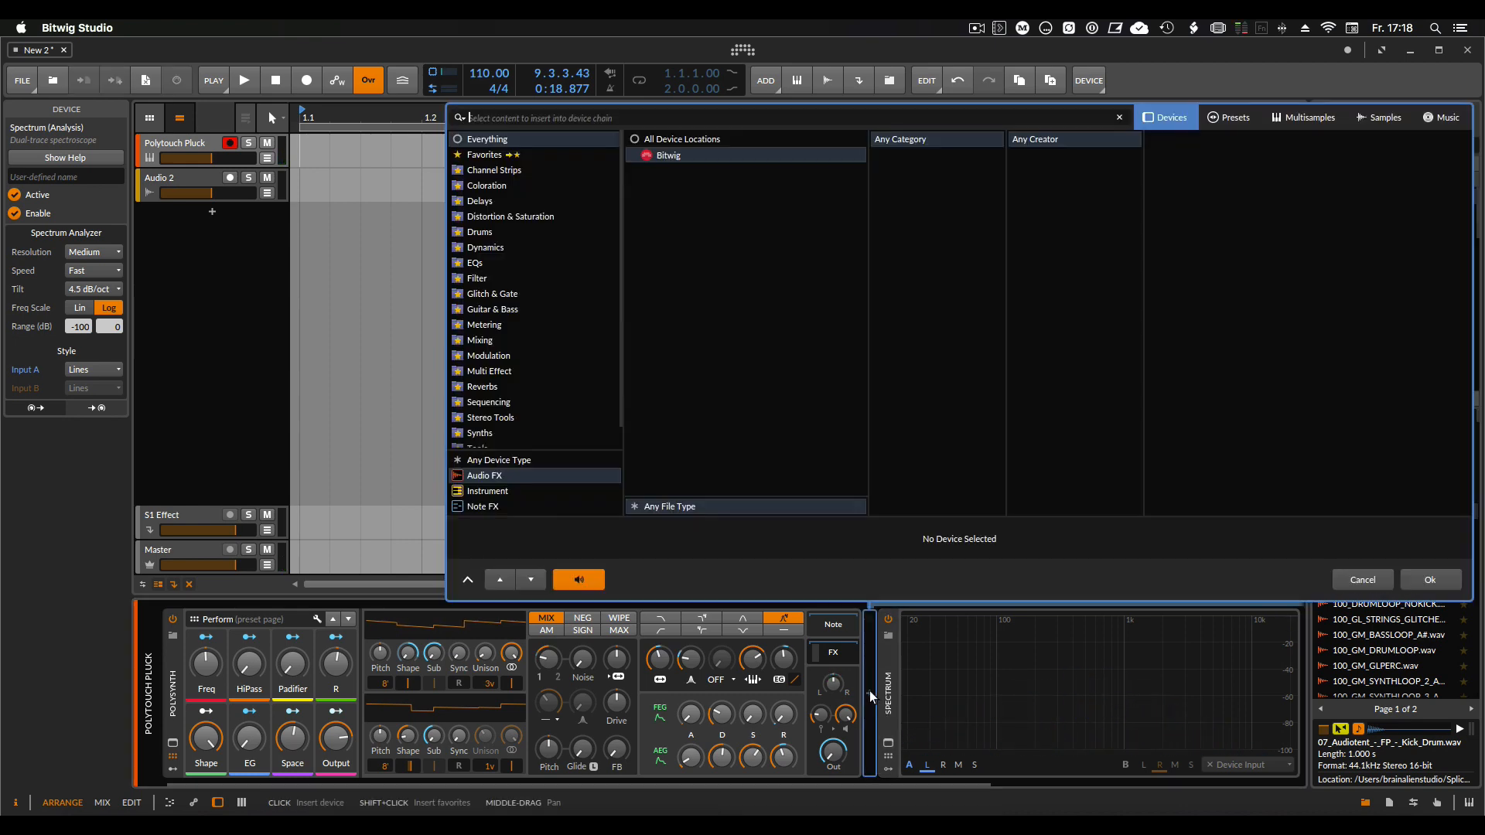
pyautogui.scroll(-10, 1217, 373)
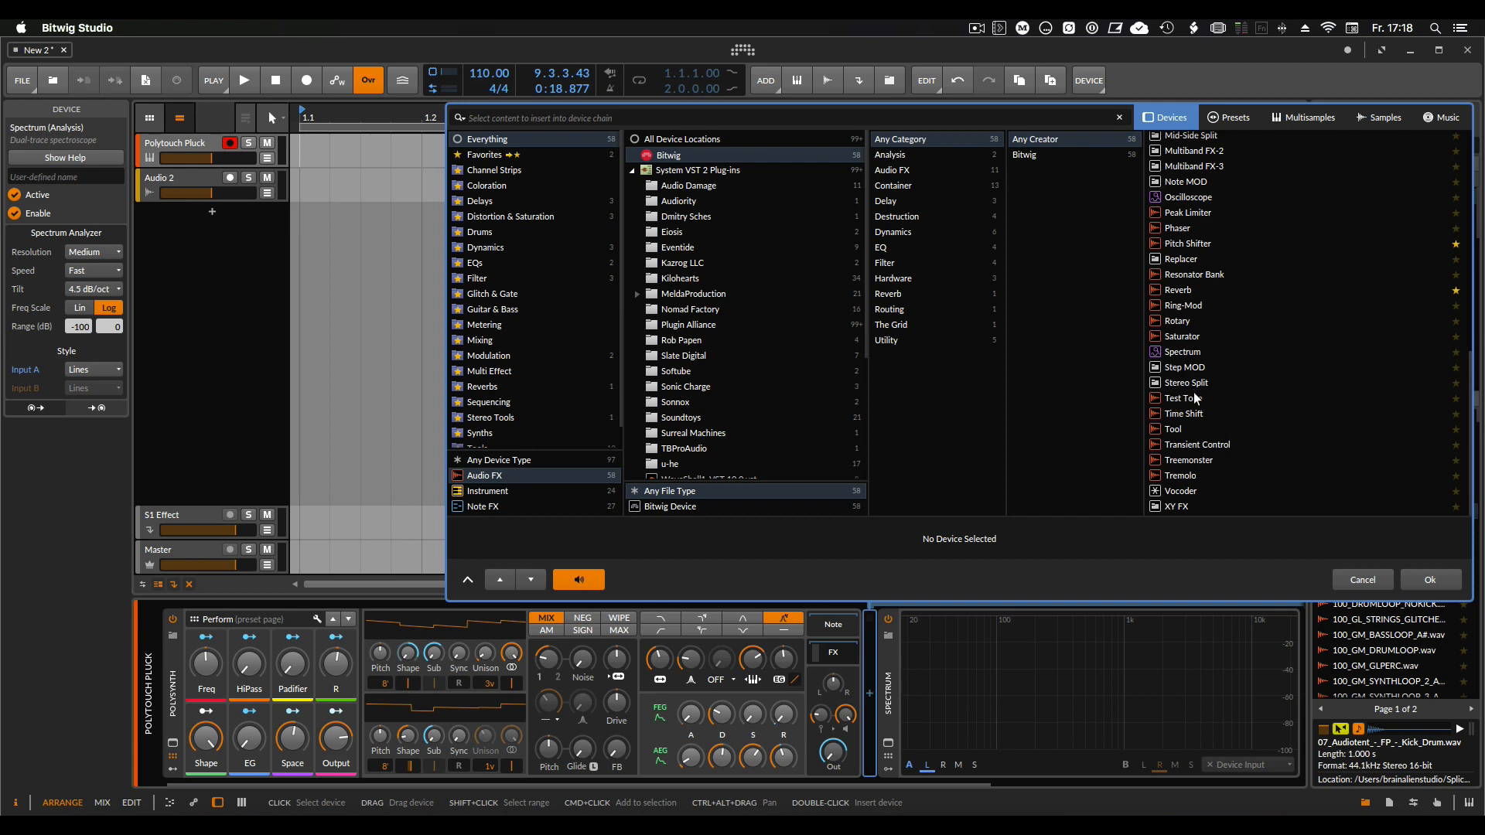
pyautogui.doubleClick(1194, 382)
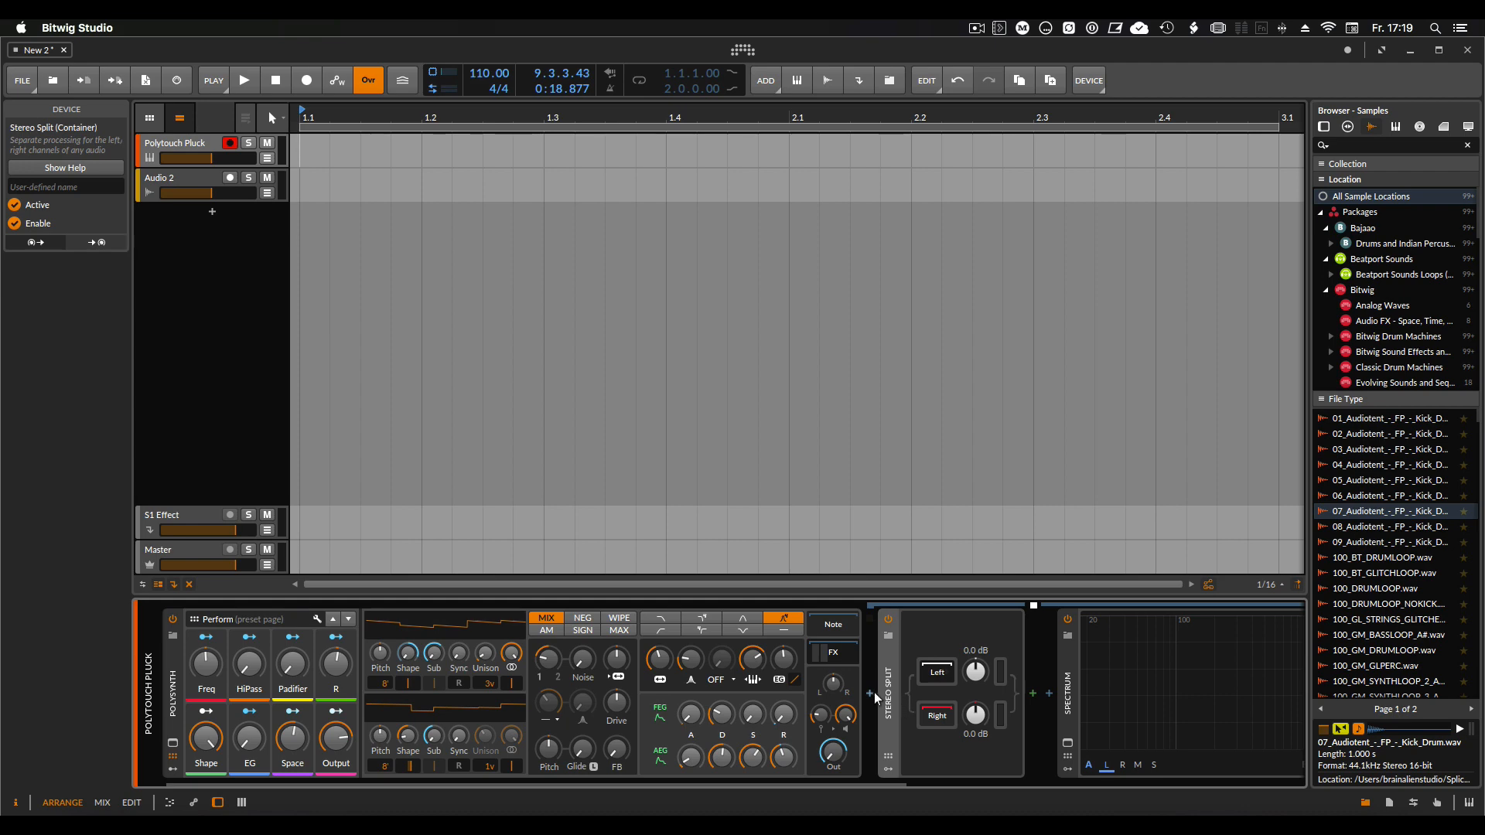
pyautogui.press('Delete')
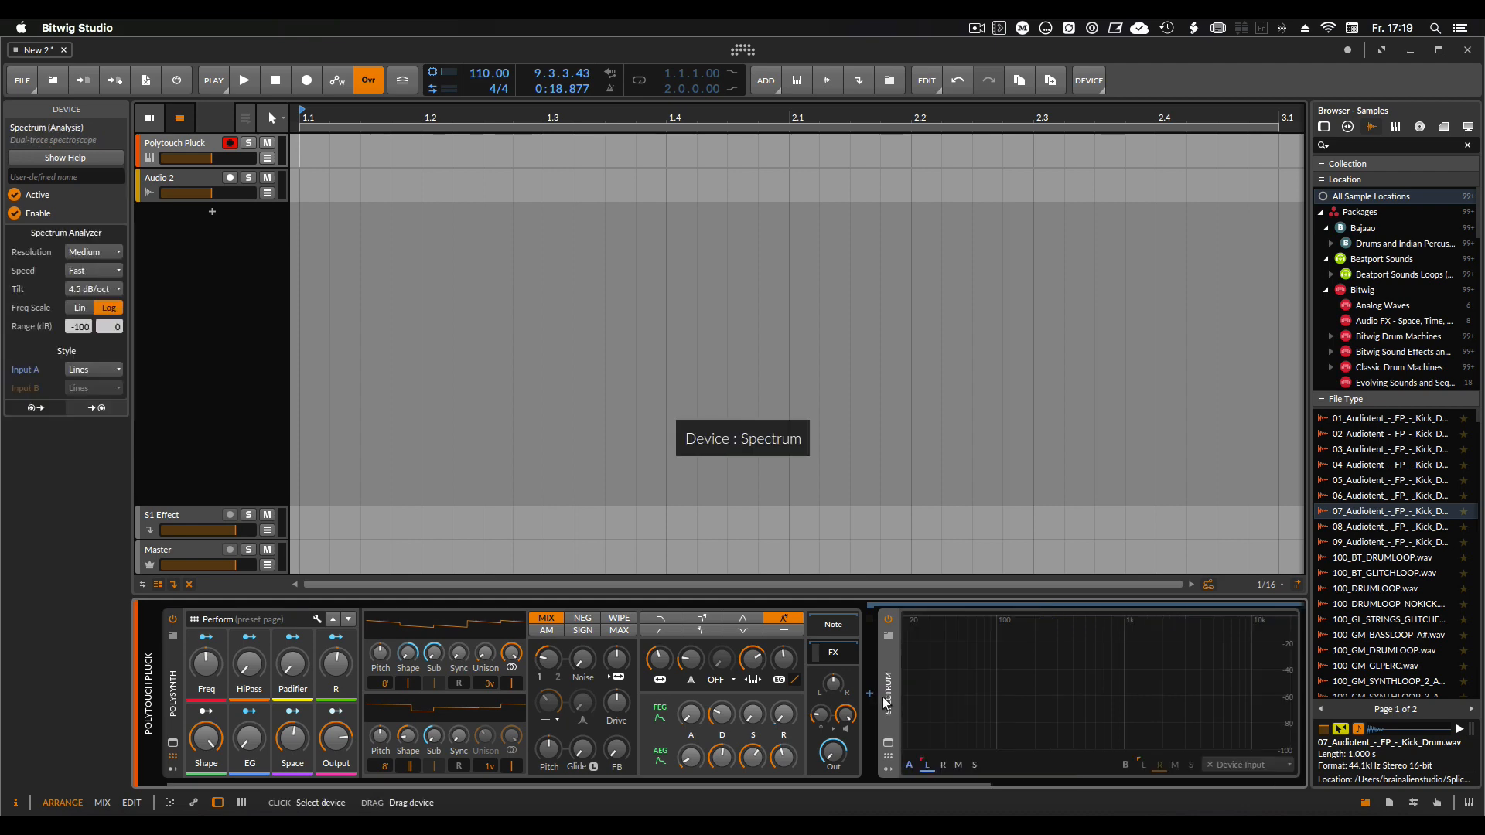
# Try a Tool device ahead of the Spectrum with volume at -0.8 dB, pan at -16.0 % and width at 124 %, and remove it again.
pyautogui.click(870, 693)
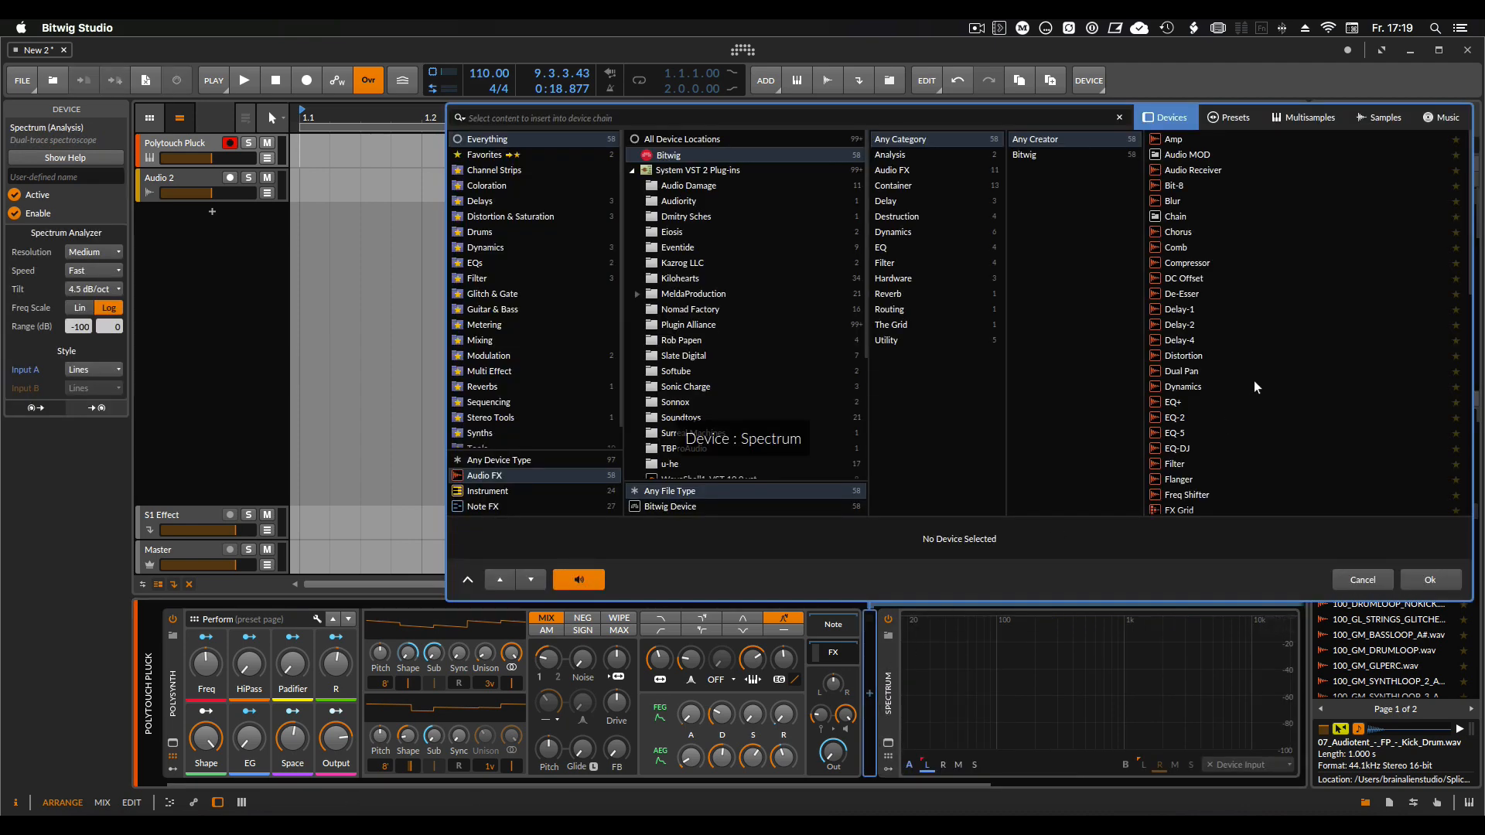
pyautogui.scroll(-10, 1251, 387)
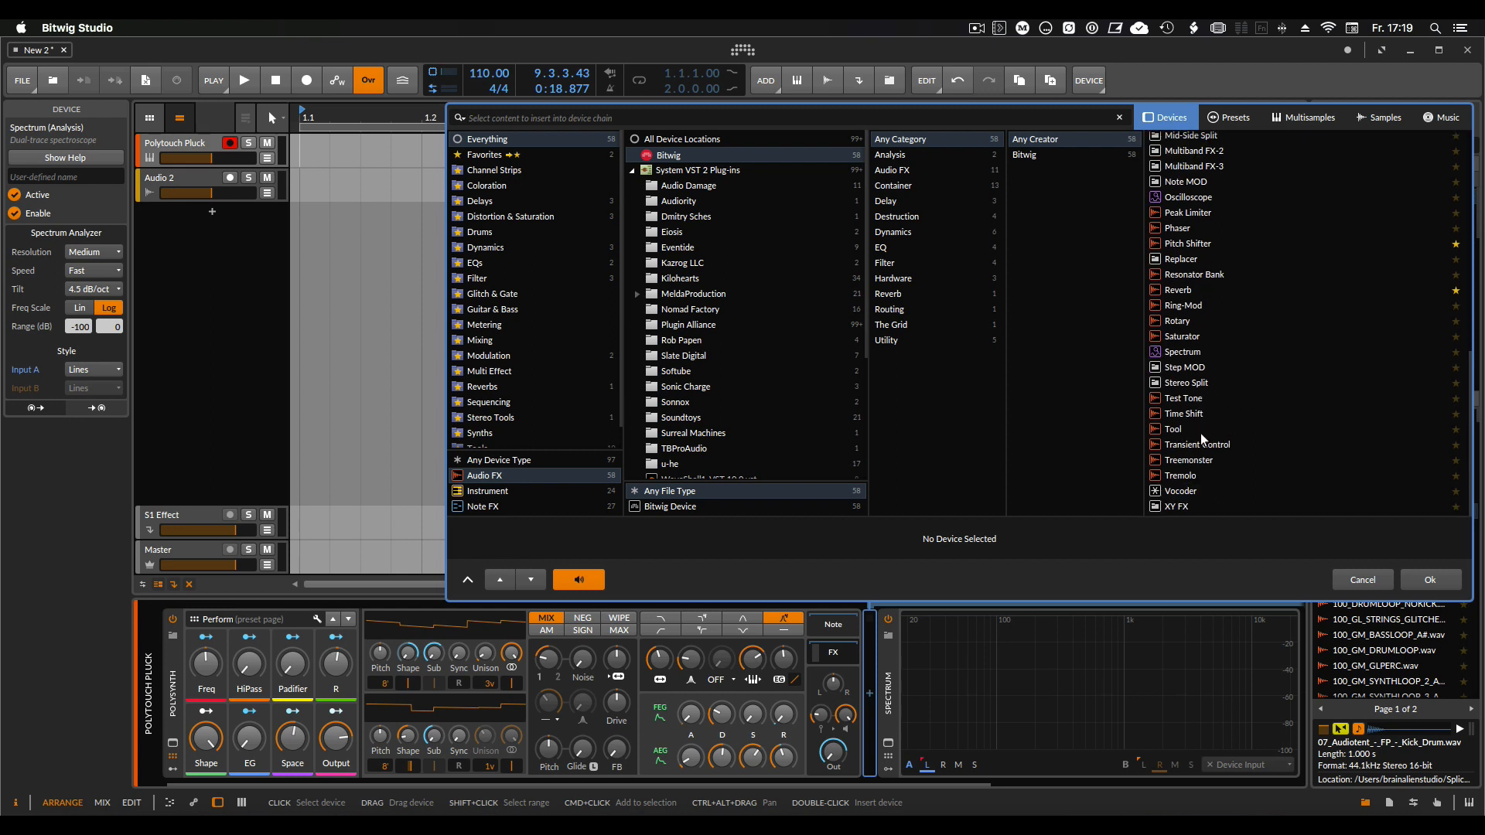
pyautogui.doubleClick(1172, 428)
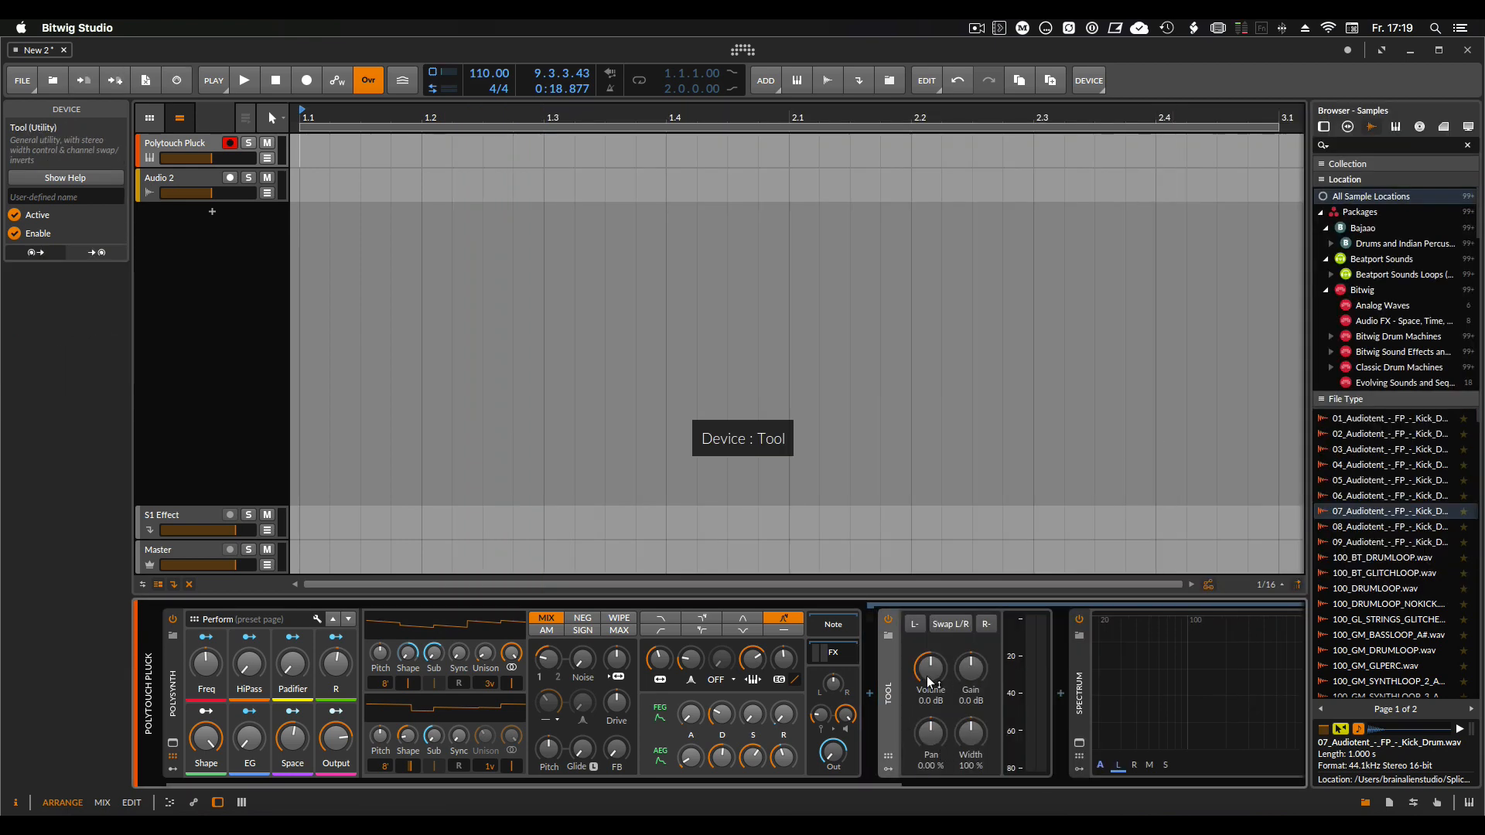
pyautogui.moveTo(917, 706); pyautogui.dragTo(931, 746)
pyautogui.moveTo(971, 736); pyautogui.dragTo(972, 734)
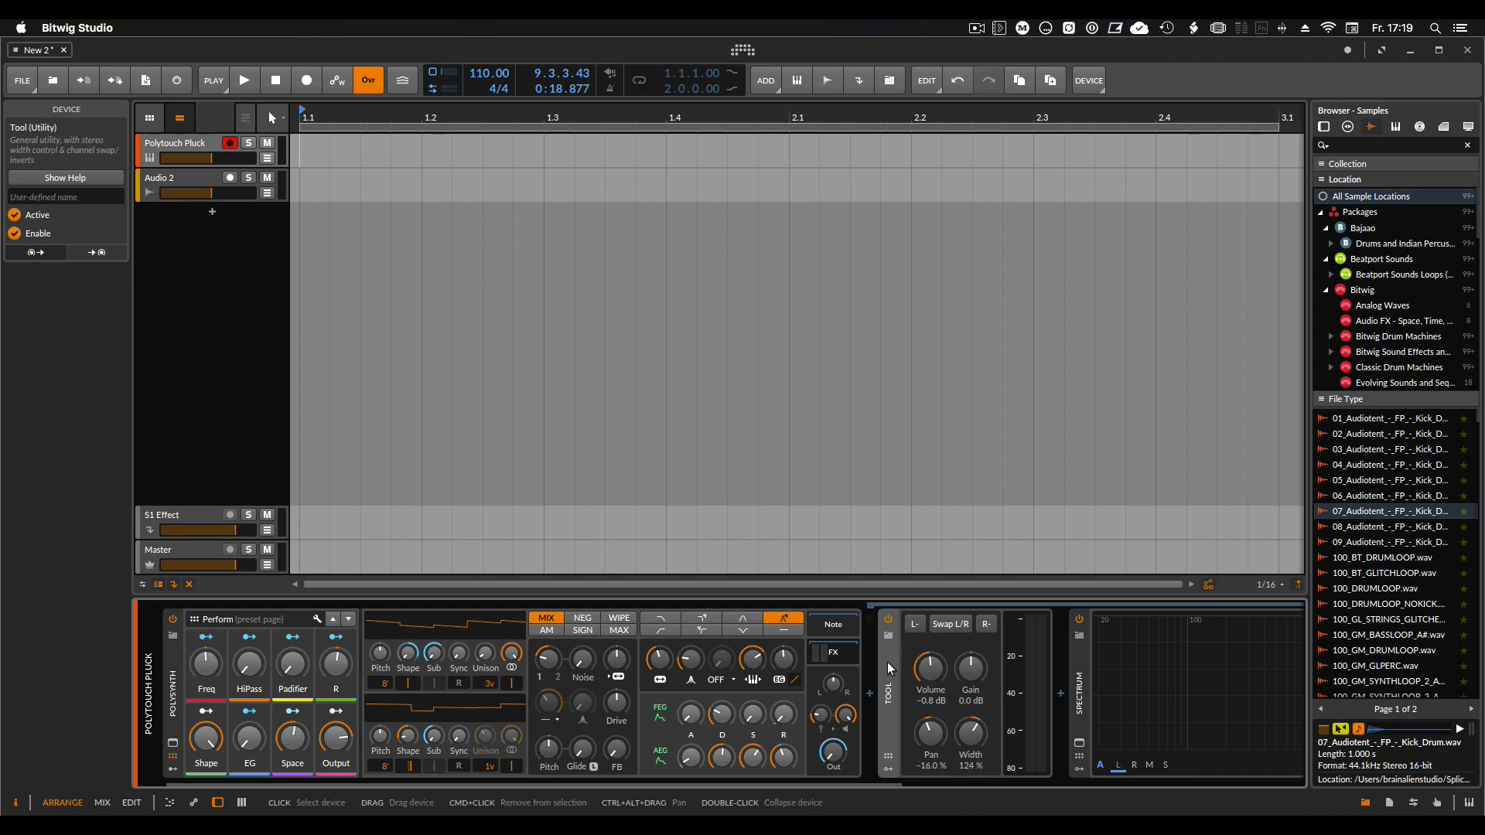
pyautogui.press('Delete')
# Insert a Treemonster effect between the Polysynth and the Spectrum.
pyautogui.click(869, 693)
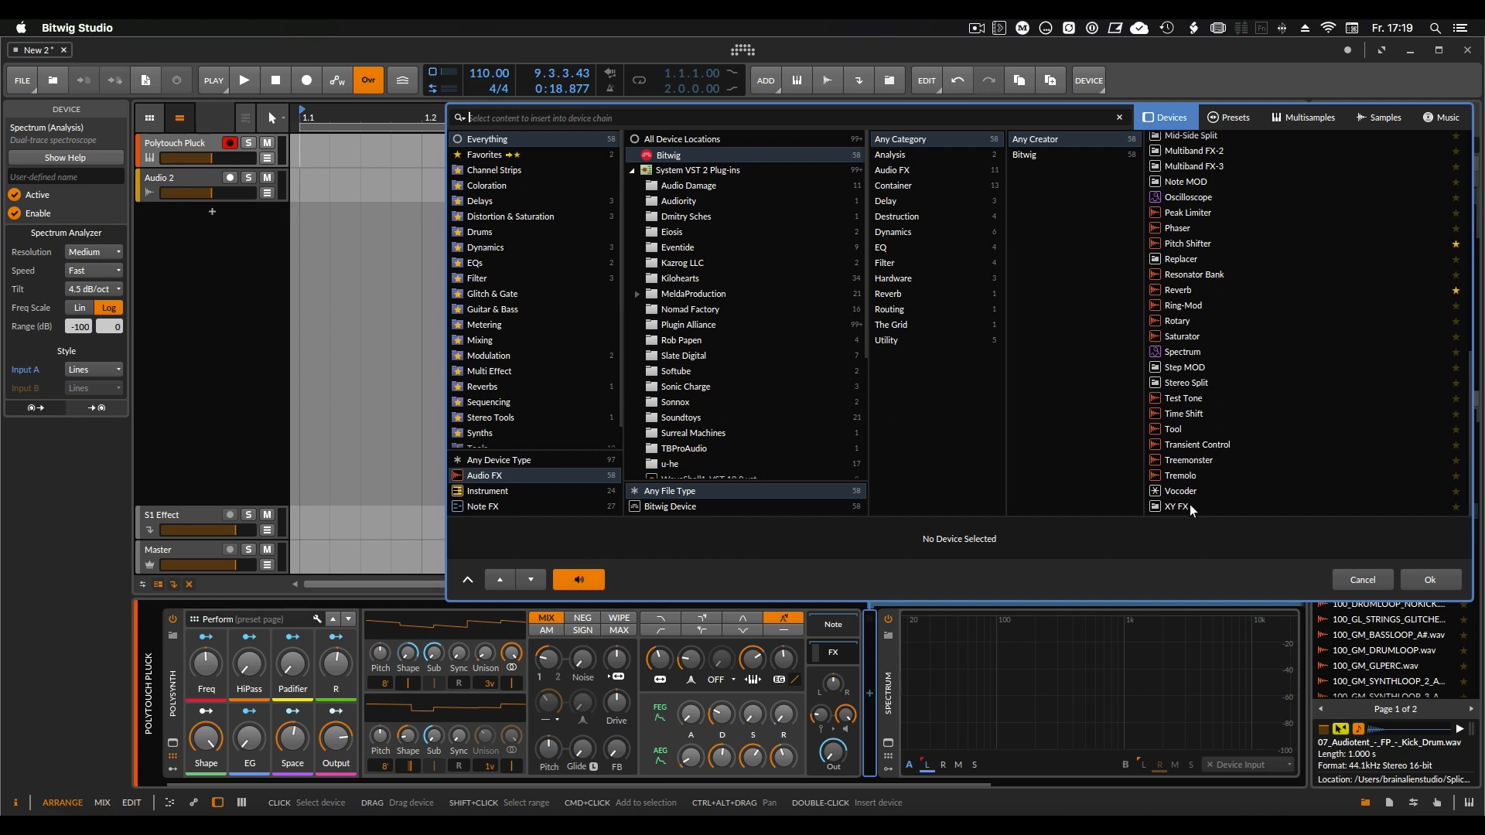
pyautogui.doubleClick(1186, 460)
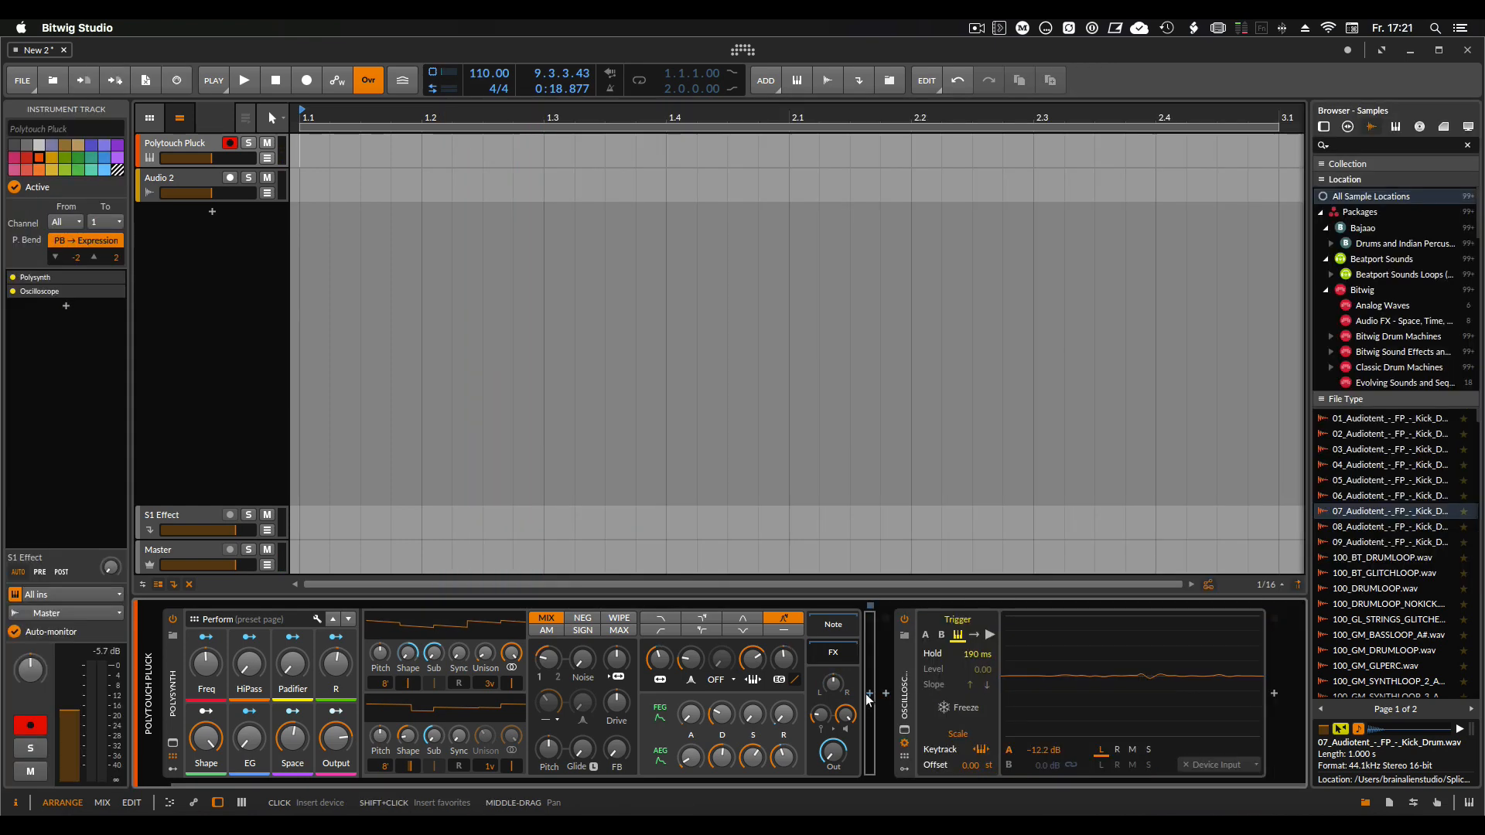
# Delete the Polysynth and the Oscilloscope to empty the instrument track's device chain.
pyautogui.click(174, 708)
pyautogui.press('Delete')
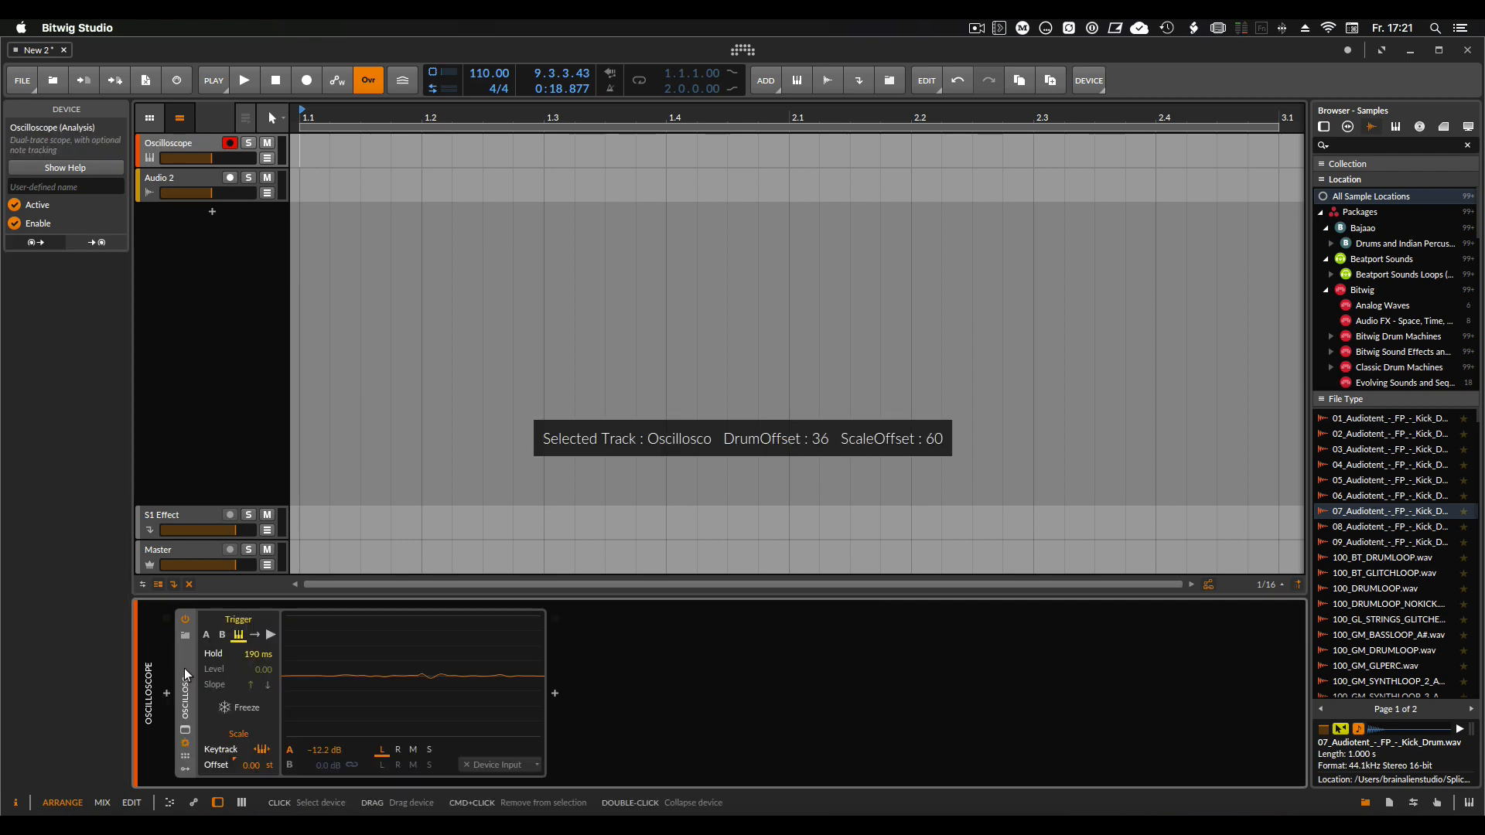
pyautogui.press('Delete')
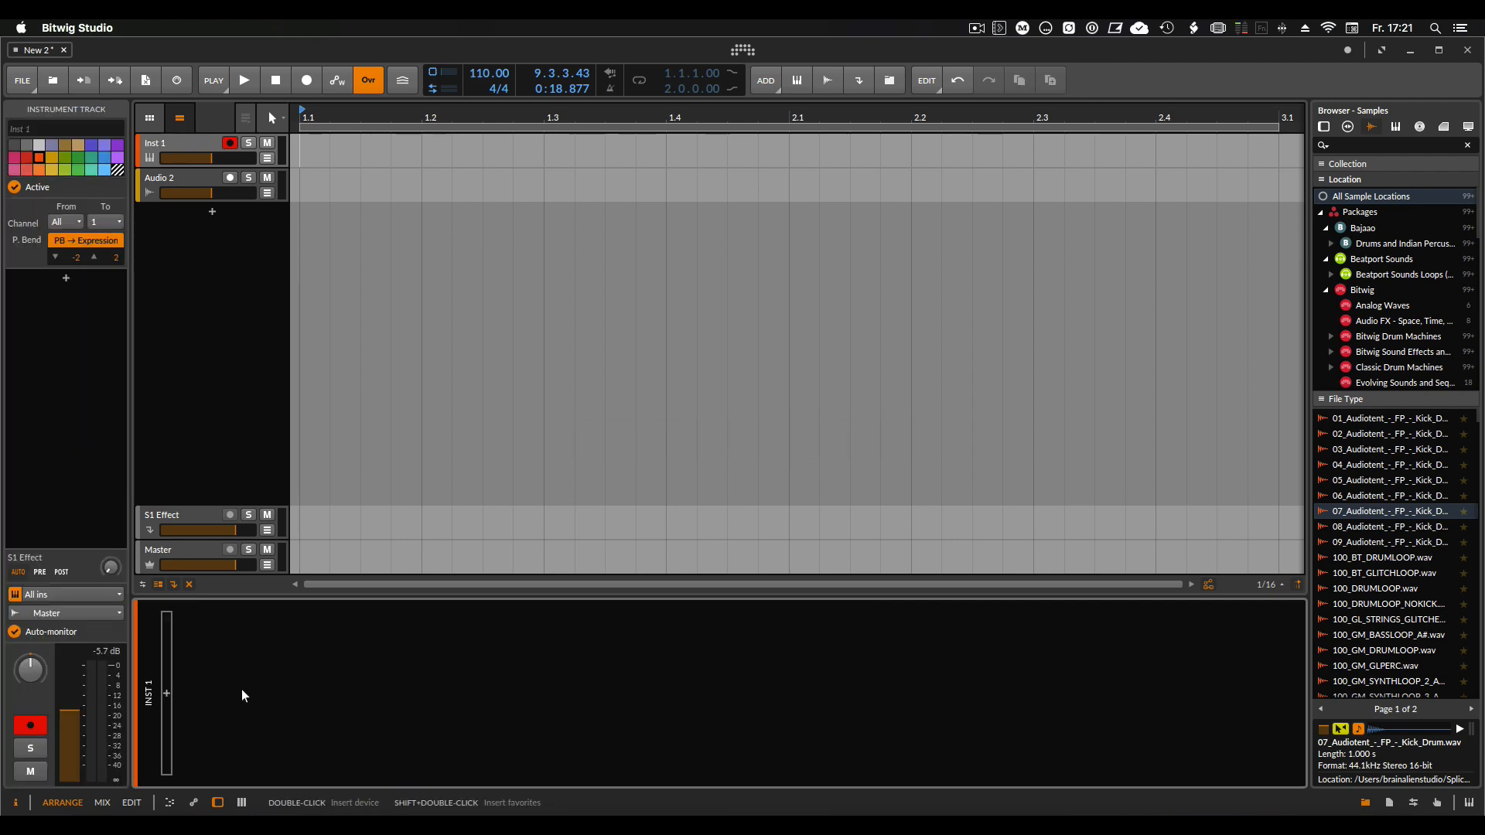
# View the built-in Bitwig devices available for the empty track and close the browser without inserting one.
pyautogui.doubleClick(241, 689)
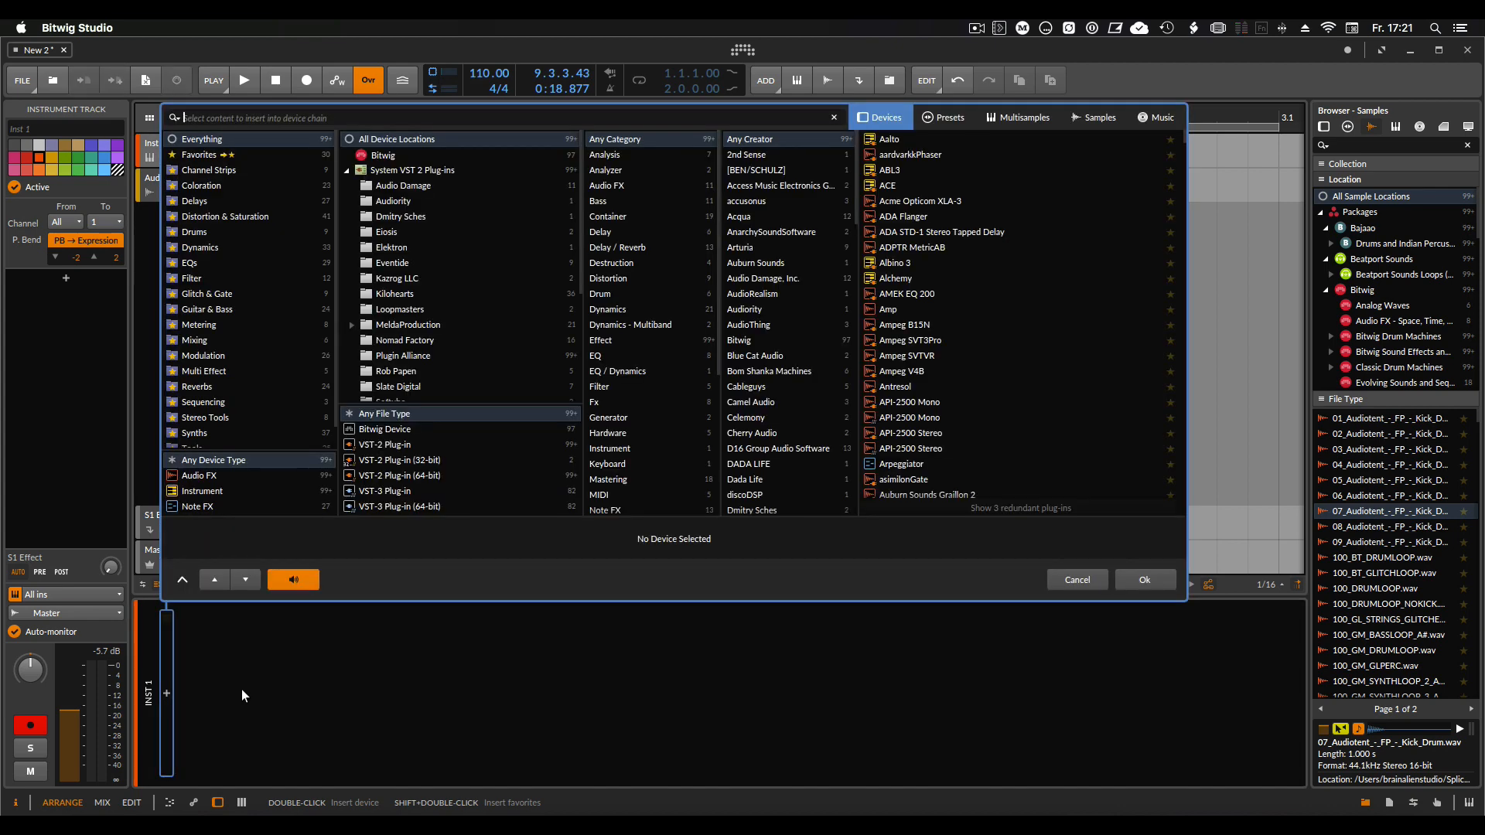
pyautogui.click(405, 156)
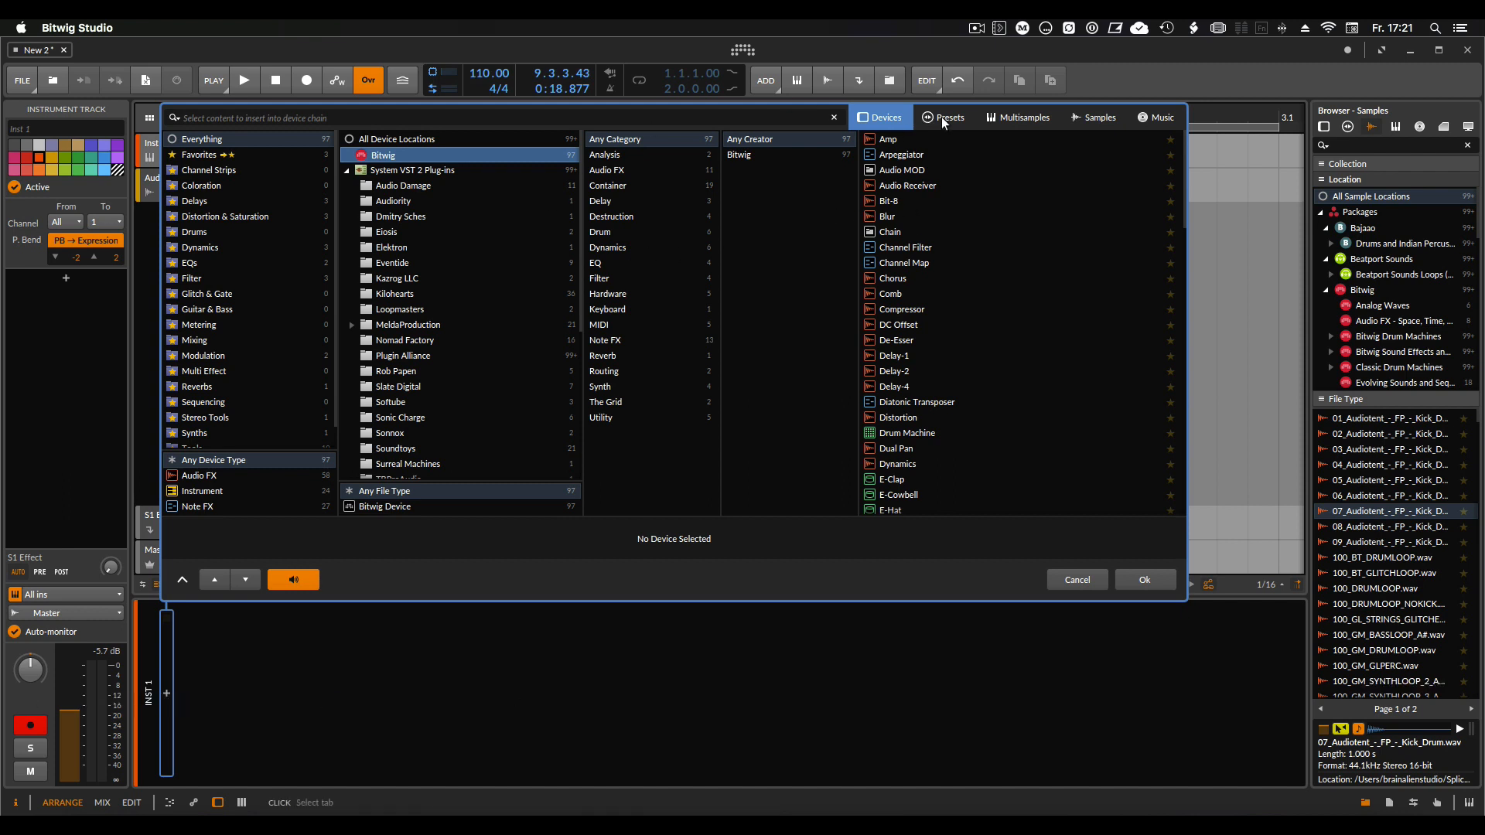
pyautogui.click(1075, 580)
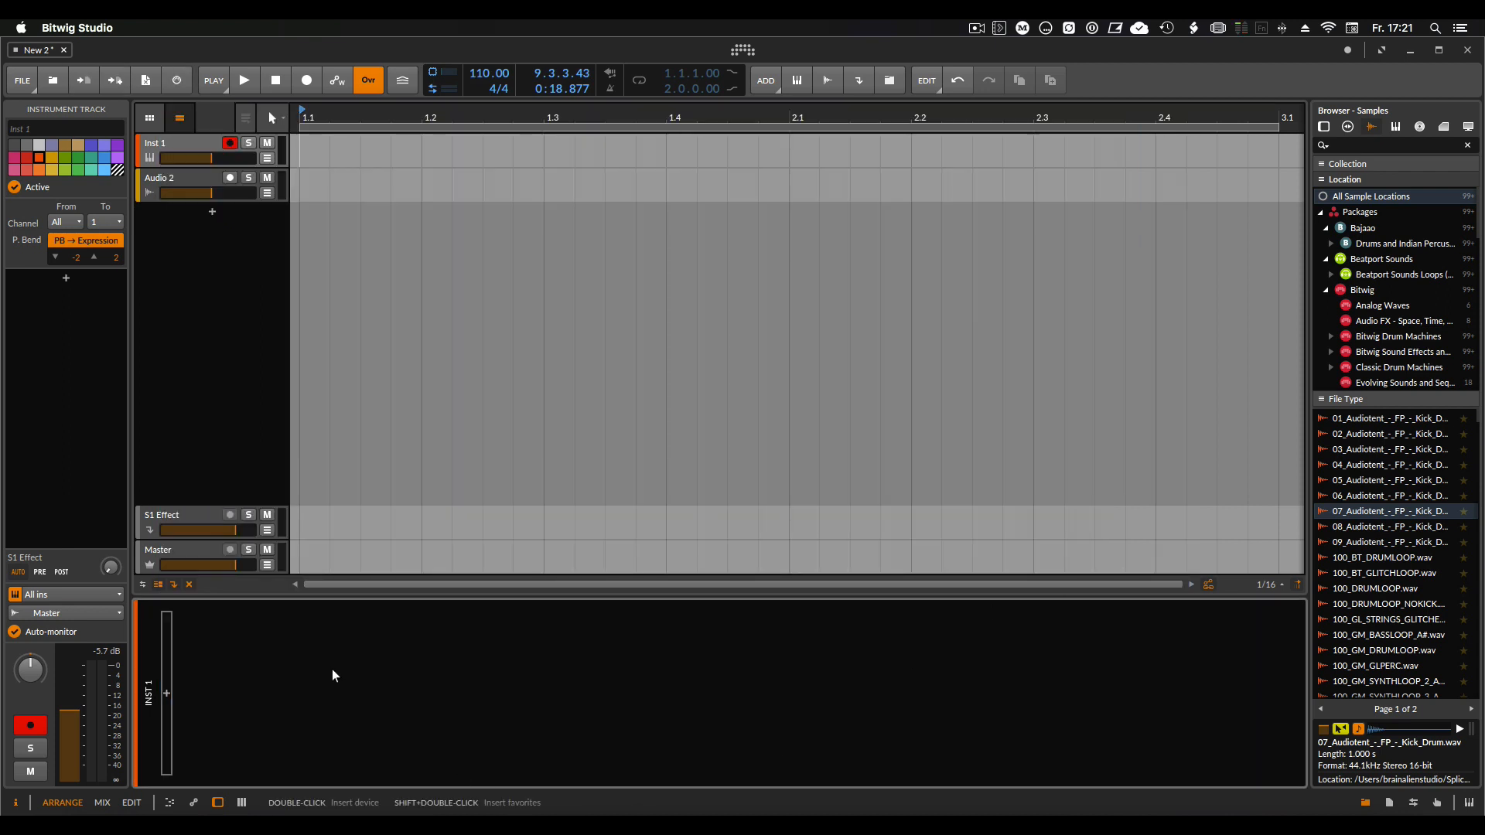